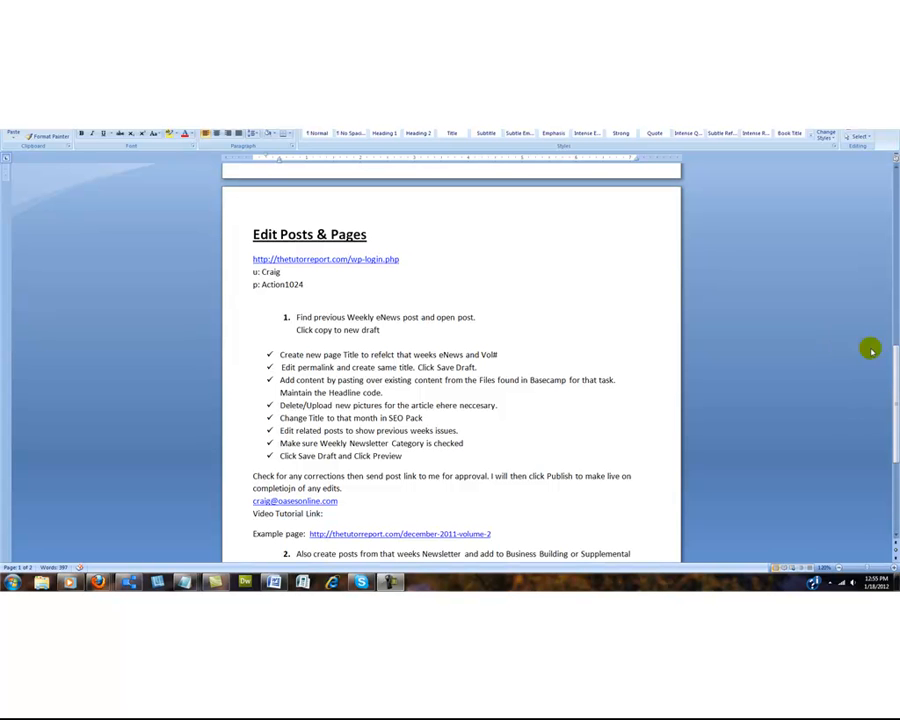
Review the Weekly Tutor eNews instructions from the beginning through the Edit Posts & Pages checklist.
drag(892, 362, 858, 182)
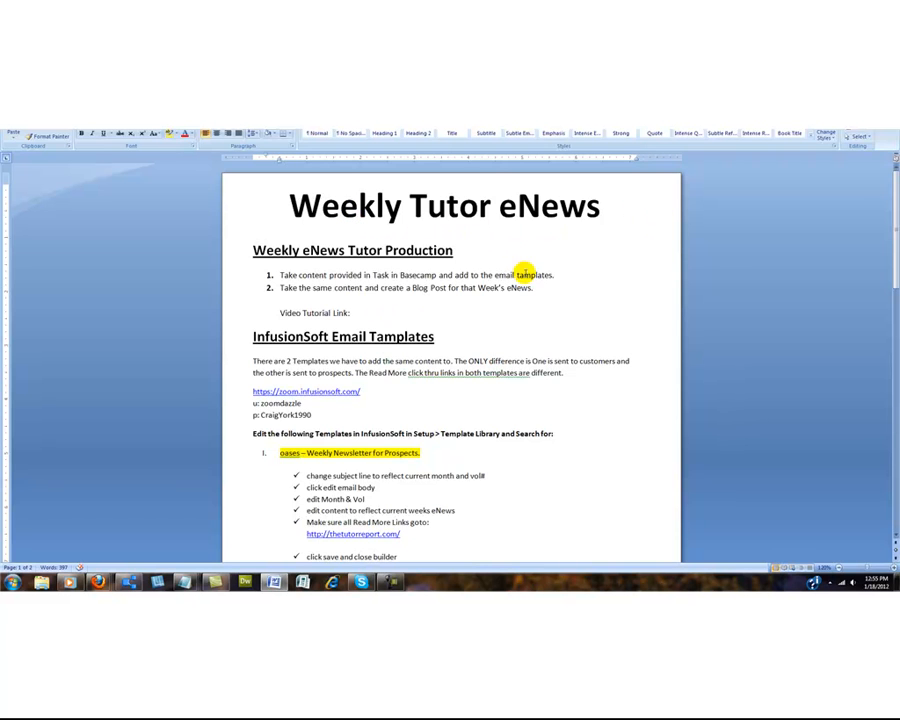
drag(892, 200, 894, 372)
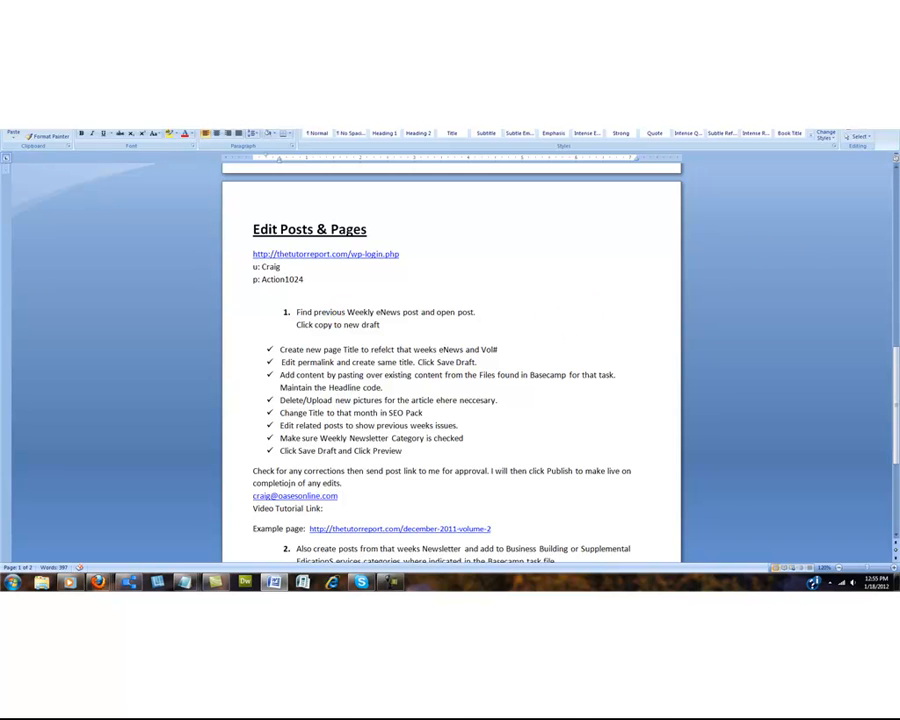
drag(893, 357, 895, 380)
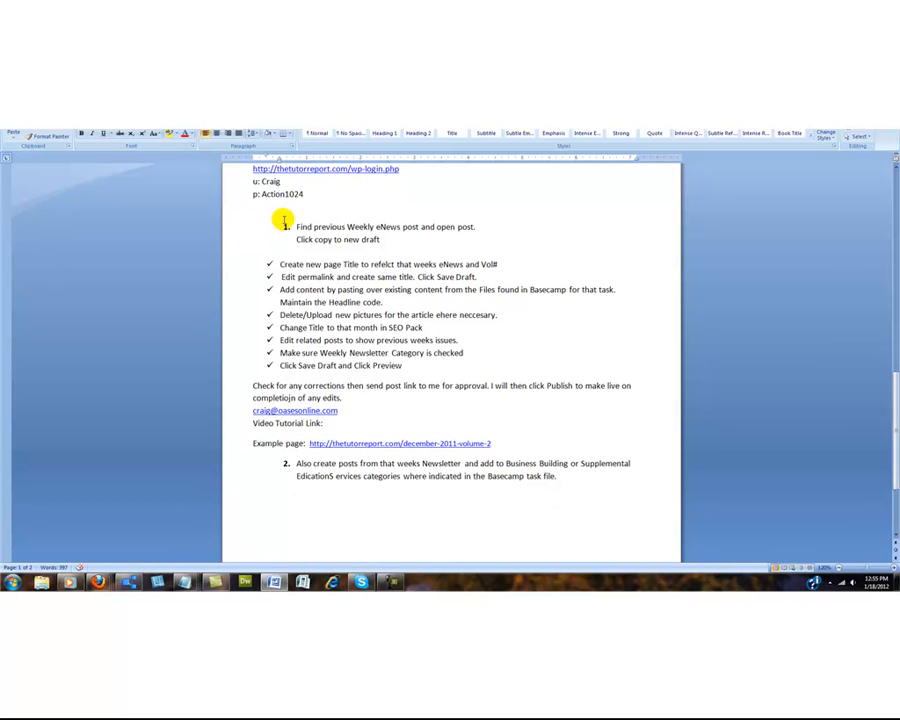
Switch to the WordPress posts list, open the December 2011 Volume 2 post and copy it to a new draft.
drag(600, 130, 899, 131)
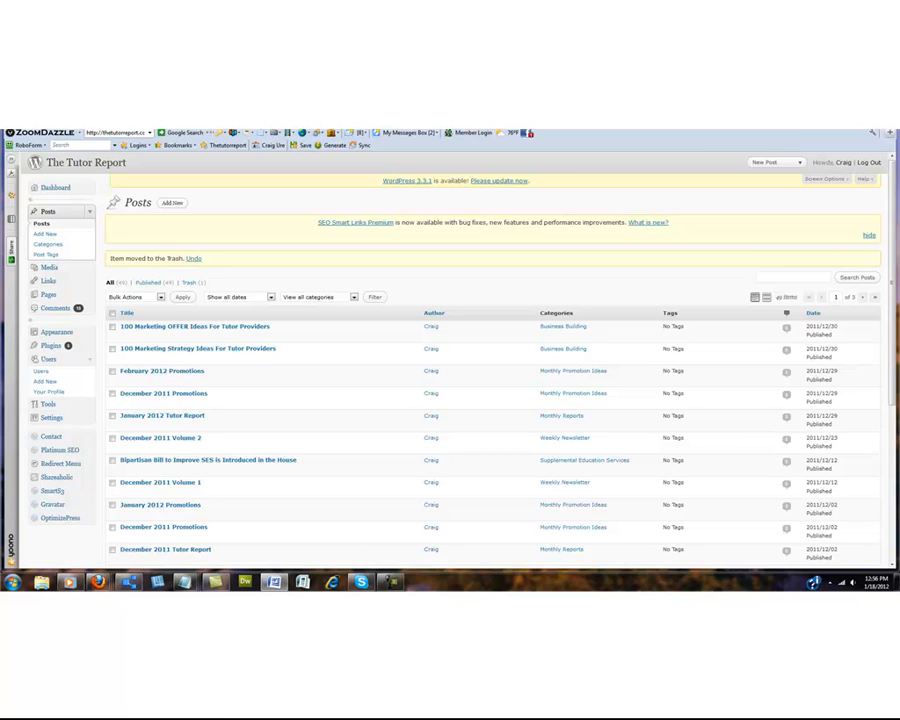
click(181, 440)
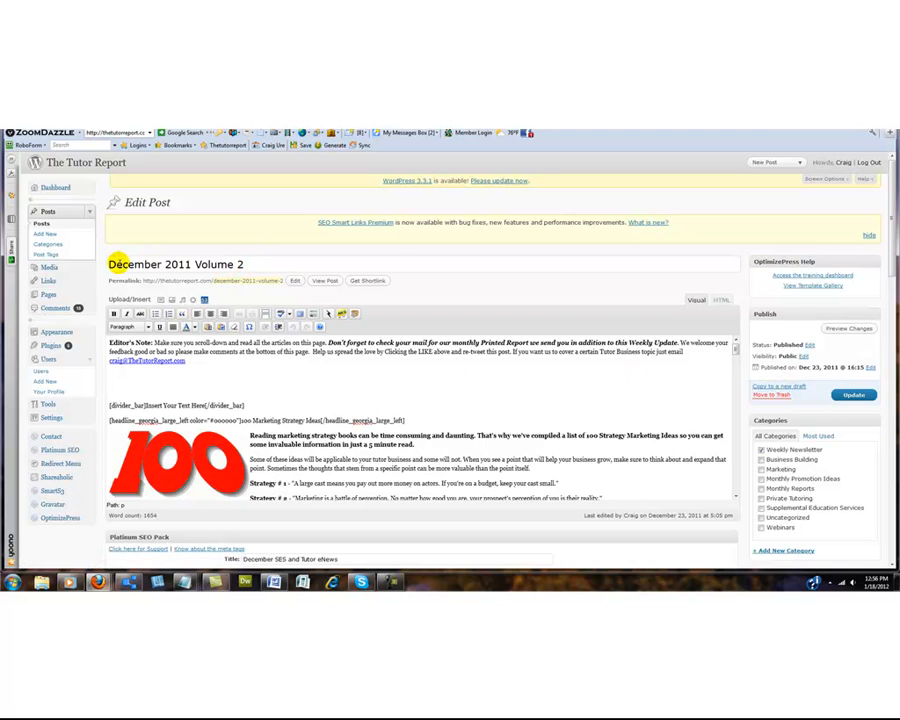
click(790, 387)
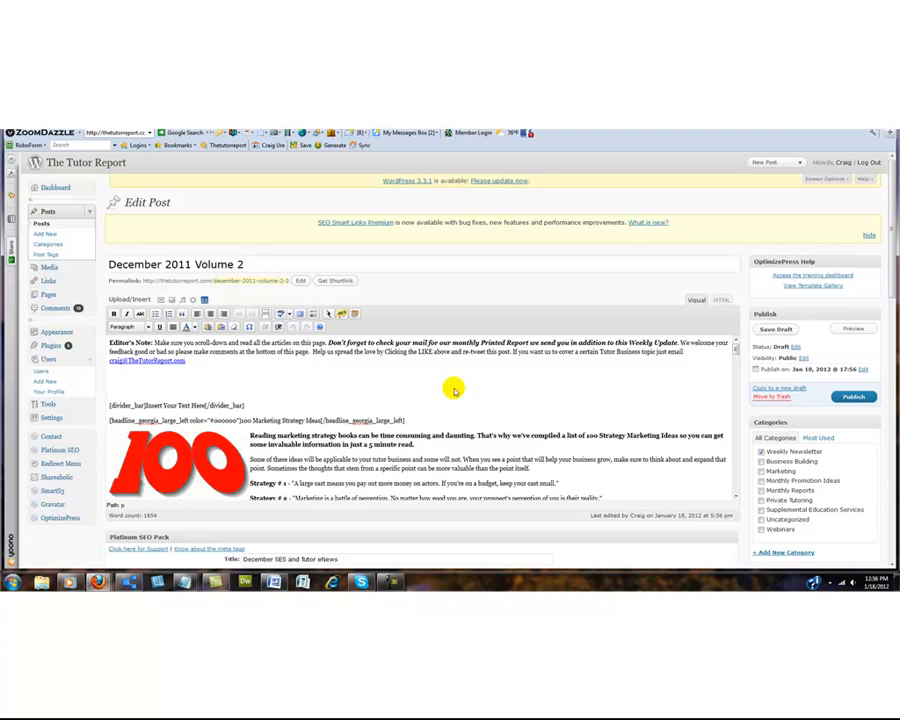
Replace the new draft's title with "January 2012 Vol 1".
drag(110, 264, 244, 268)
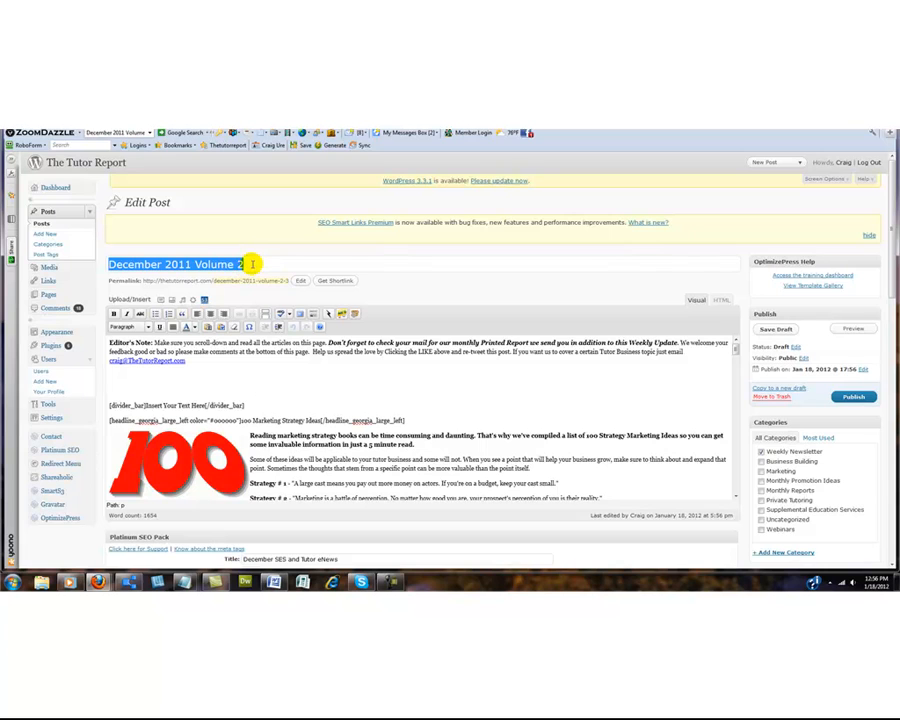
text(January 2012 Vol 1)
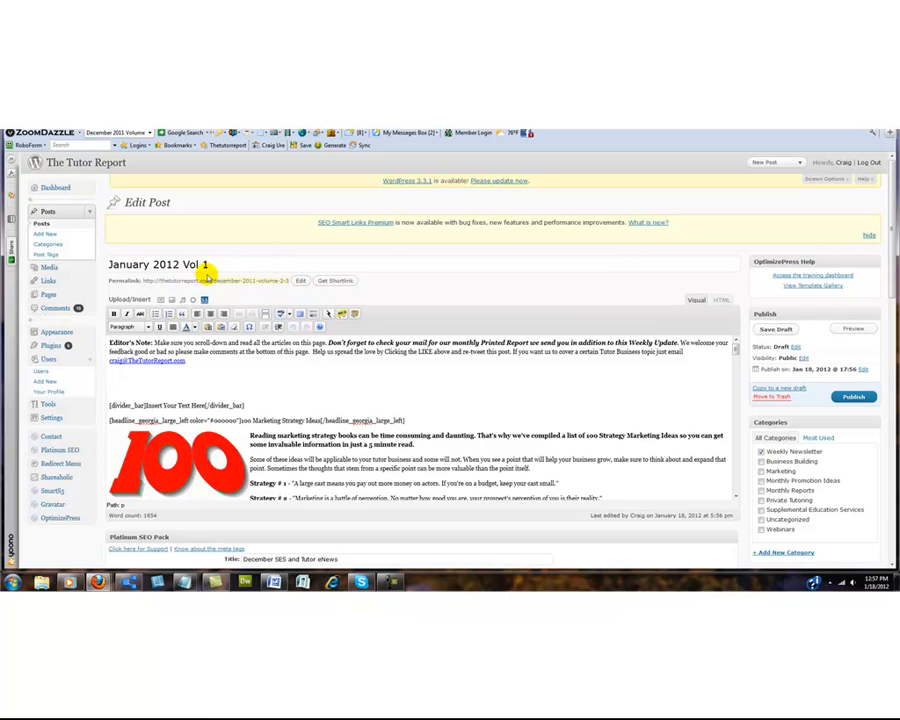
Change the draft's permalink slug to january-2012-volume-1 to match the new title, and save the draft.
drag(205, 263, 107, 261)
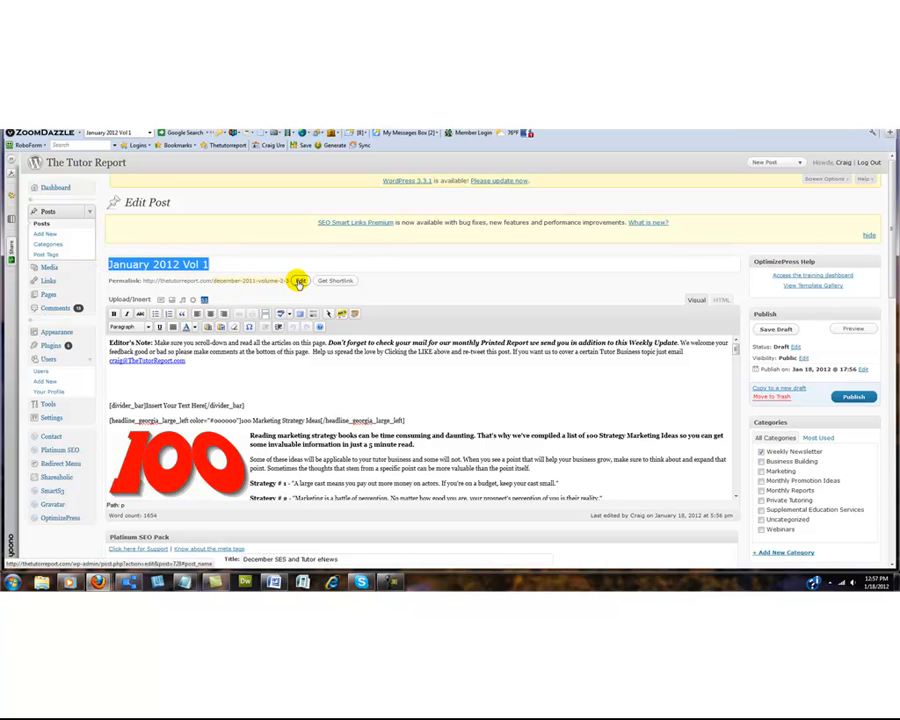
click(300, 281)
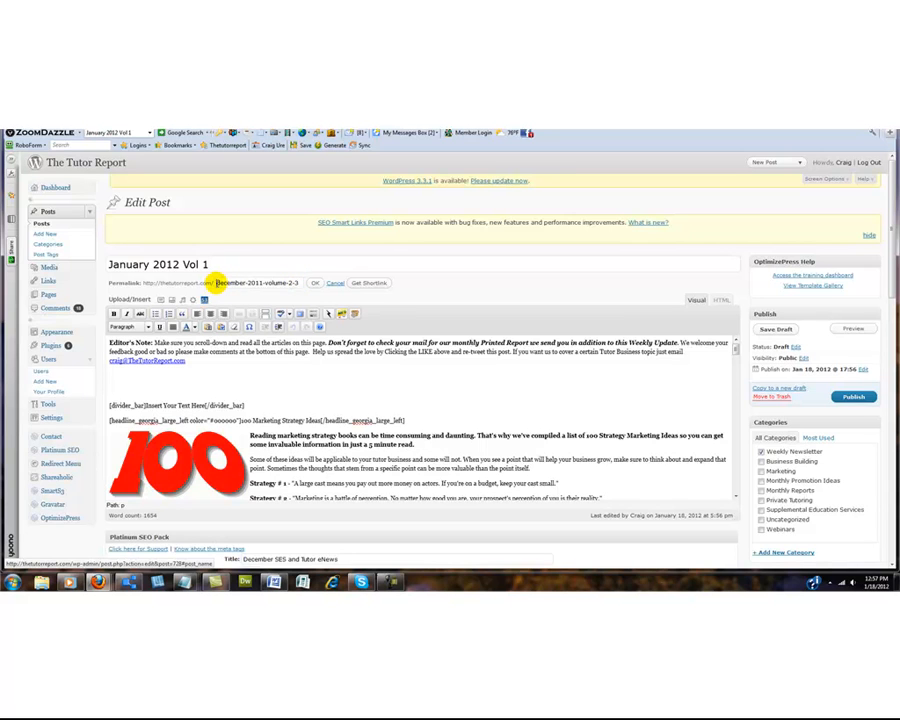
drag(217, 283, 246, 283)
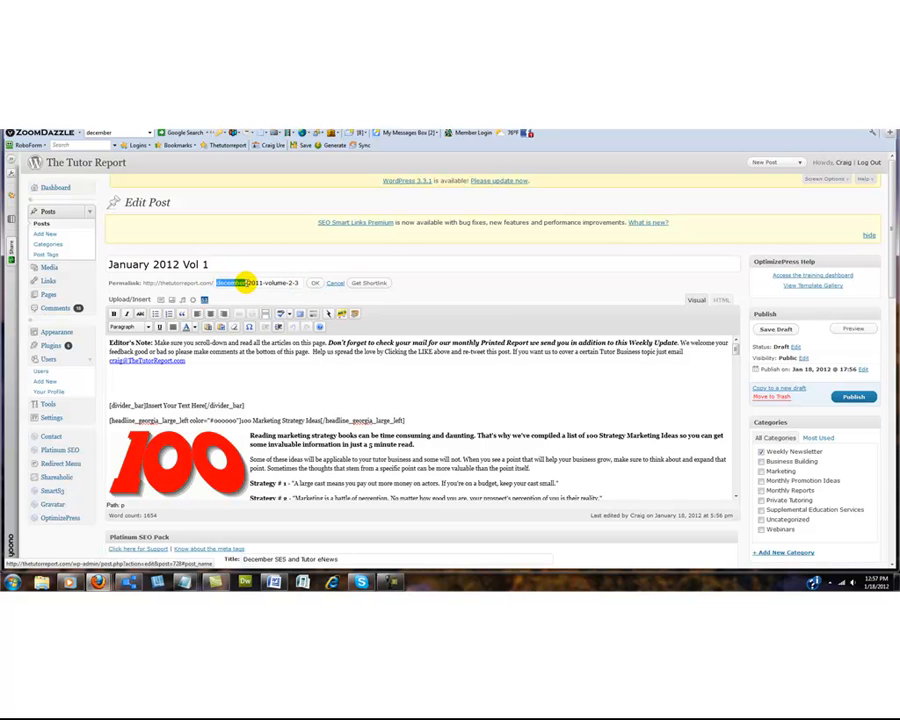
text(january)
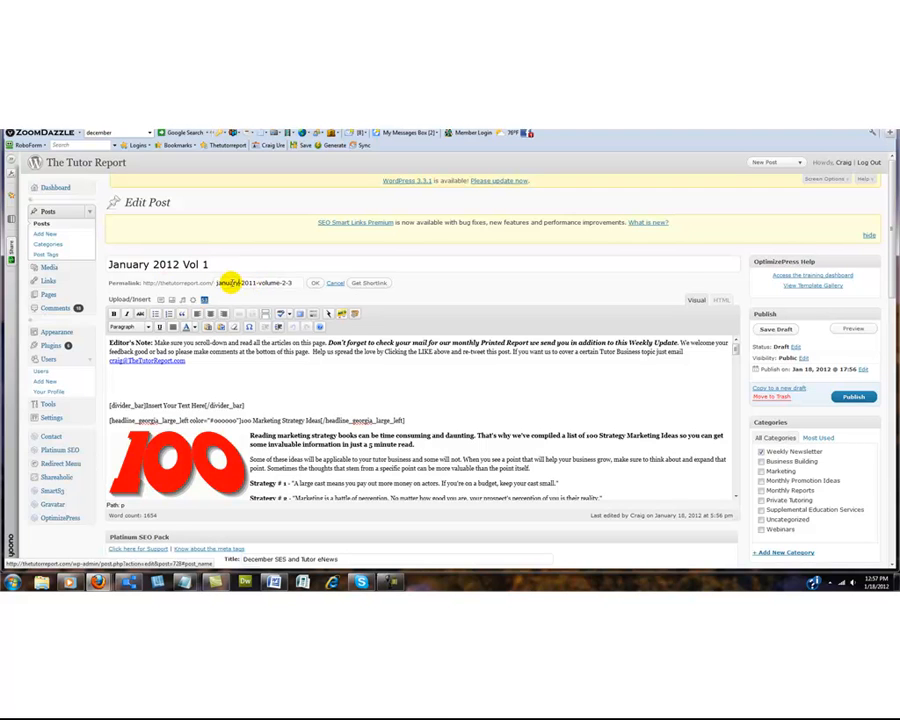
click(257, 283)
key(BackSpace)
text(2)
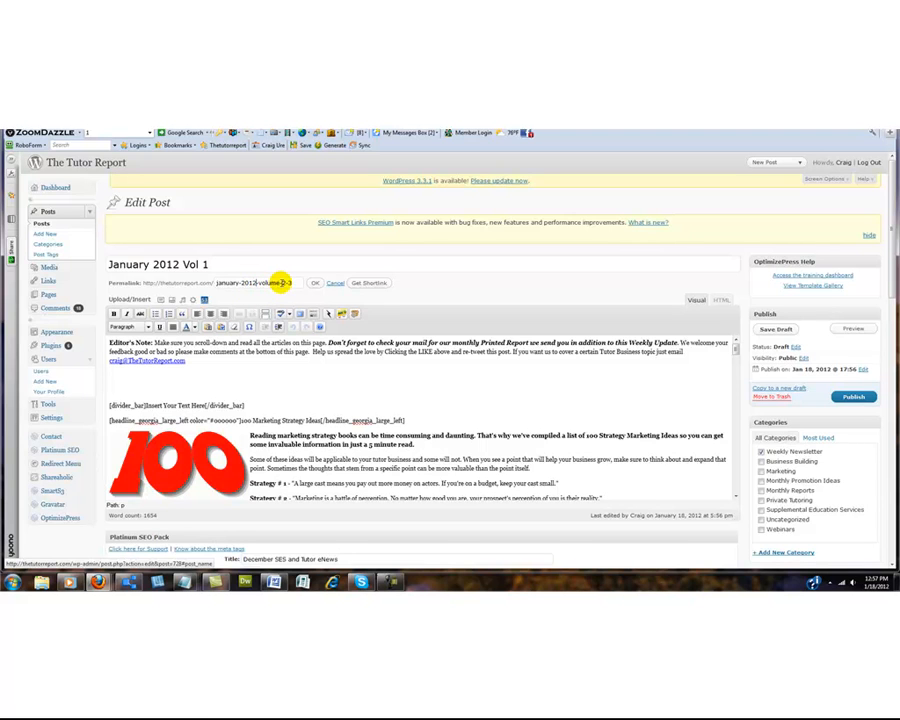
drag(282, 283, 301, 283)
text(1)
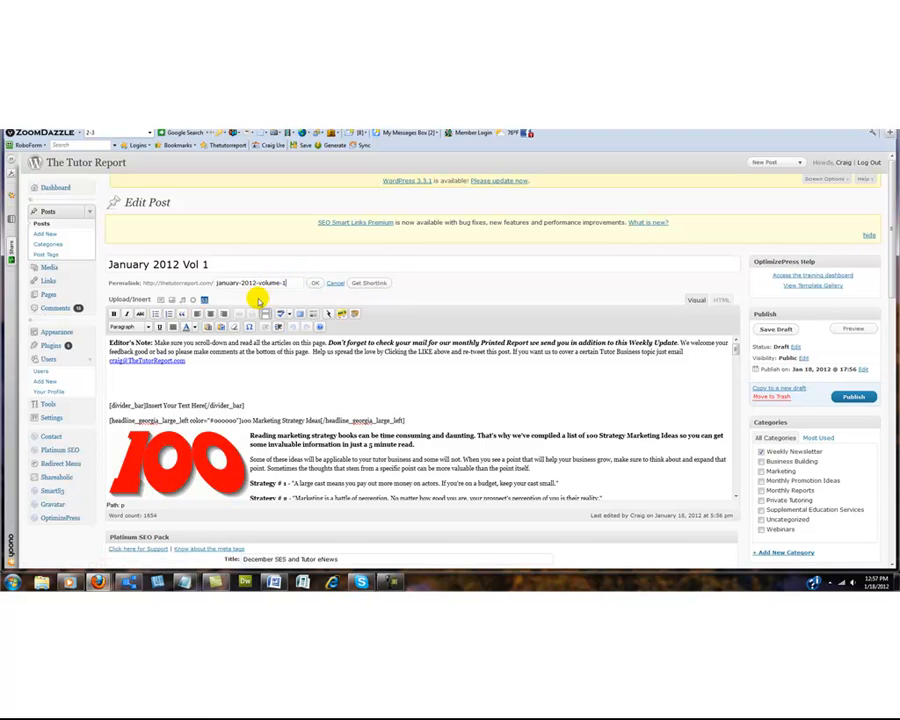
click(314, 286)
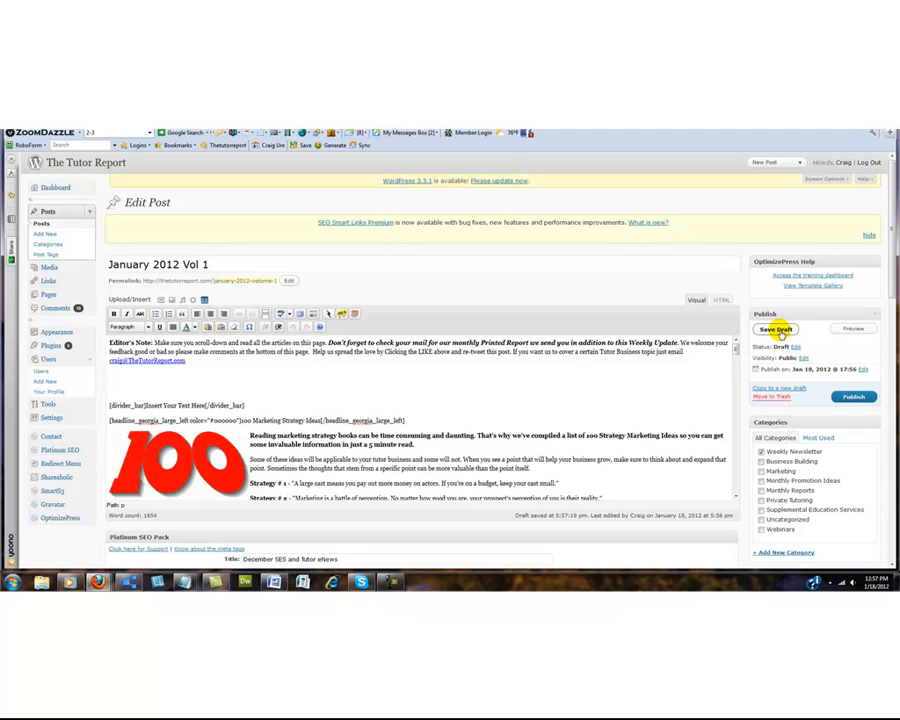
click(777, 331)
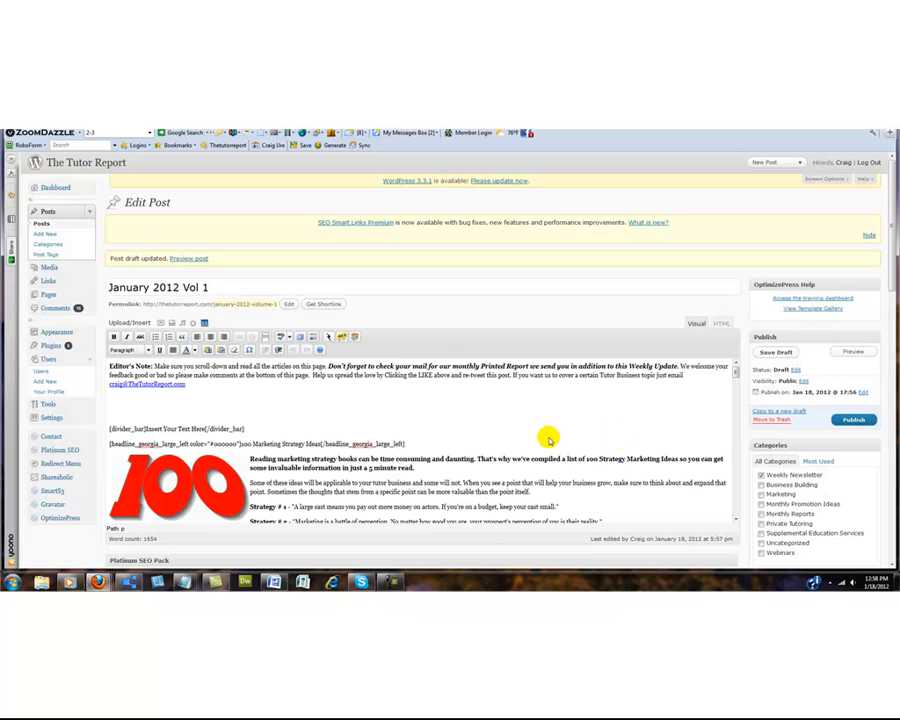
Examine the headline text inside its headline code and the divider bar code above it in the post body.
scroll(890, 228, down, 3)
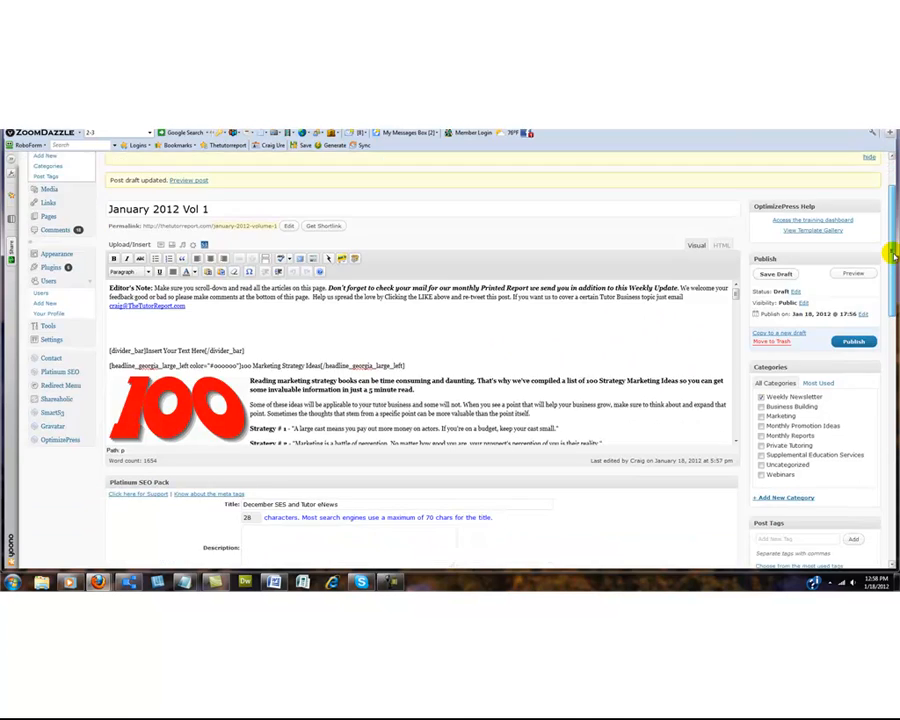
mouse_move(735, 254)
mouse_down()
mouse_move(724, 341)
mouse_move(733, 392)
mouse_move(735, 243)
mouse_up()
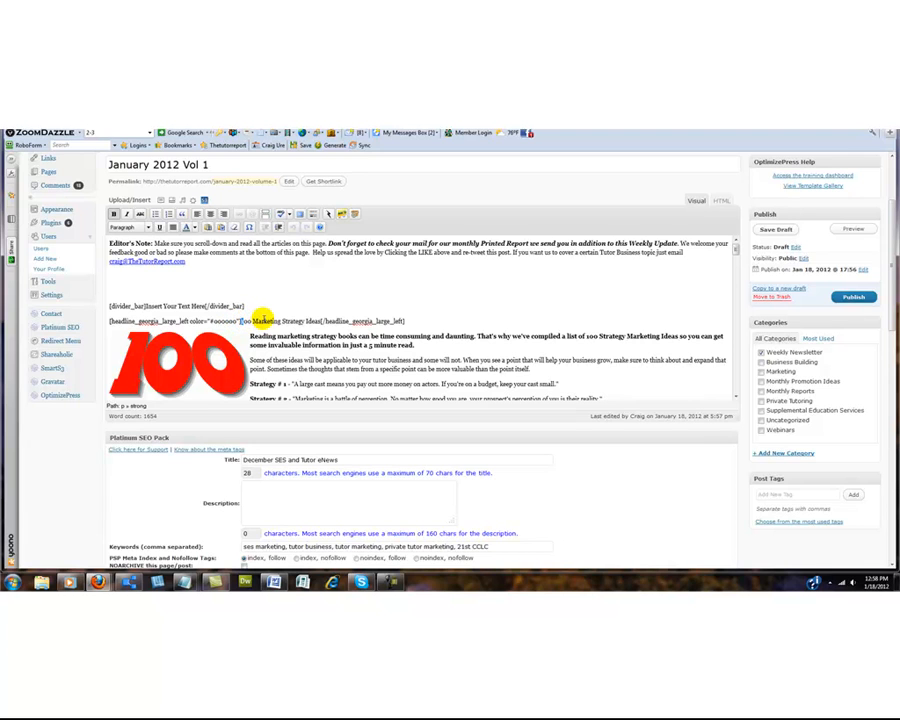
drag(240, 321, 316, 320)
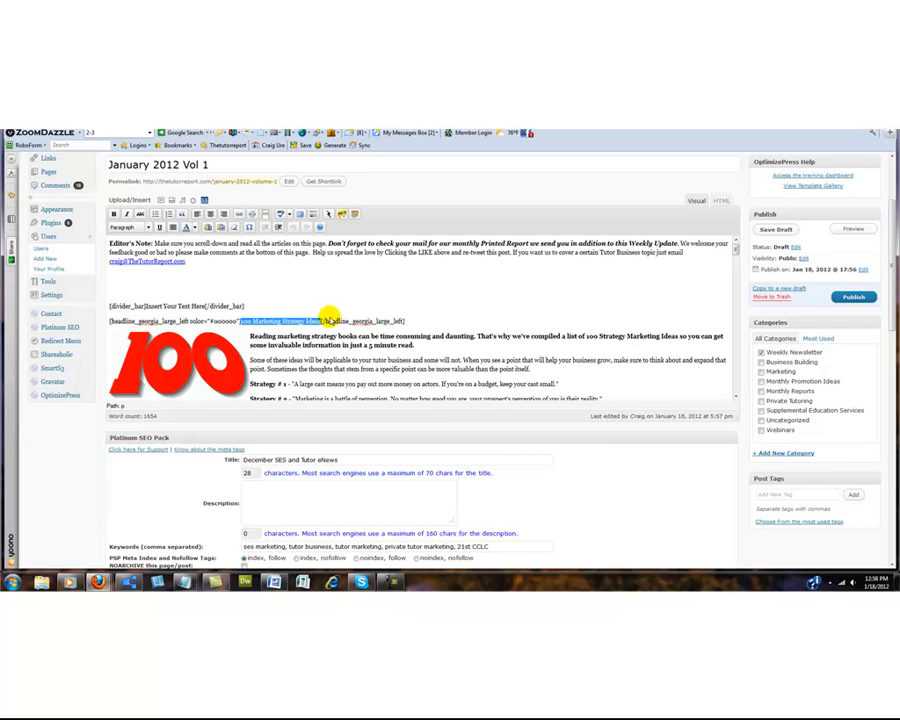
click(226, 306)
drag(250, 307, 104, 311)
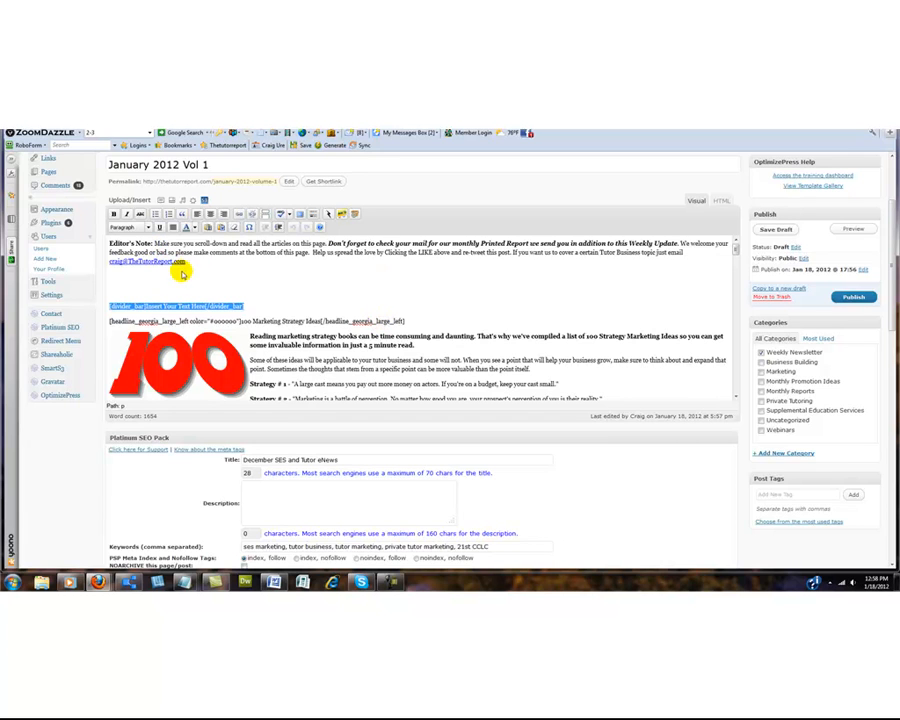
click(281, 306)
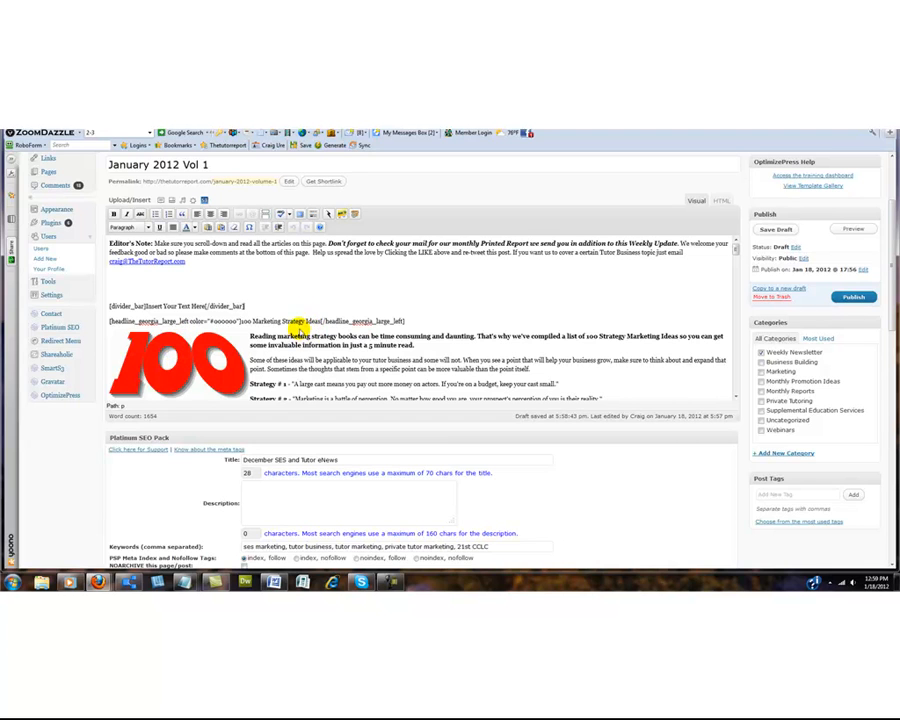
Switch to the notes1 file in Notepad, place it beside the post to read the Marketing Tip 1 heading, and return to the post.
mouse_move(184, 580)
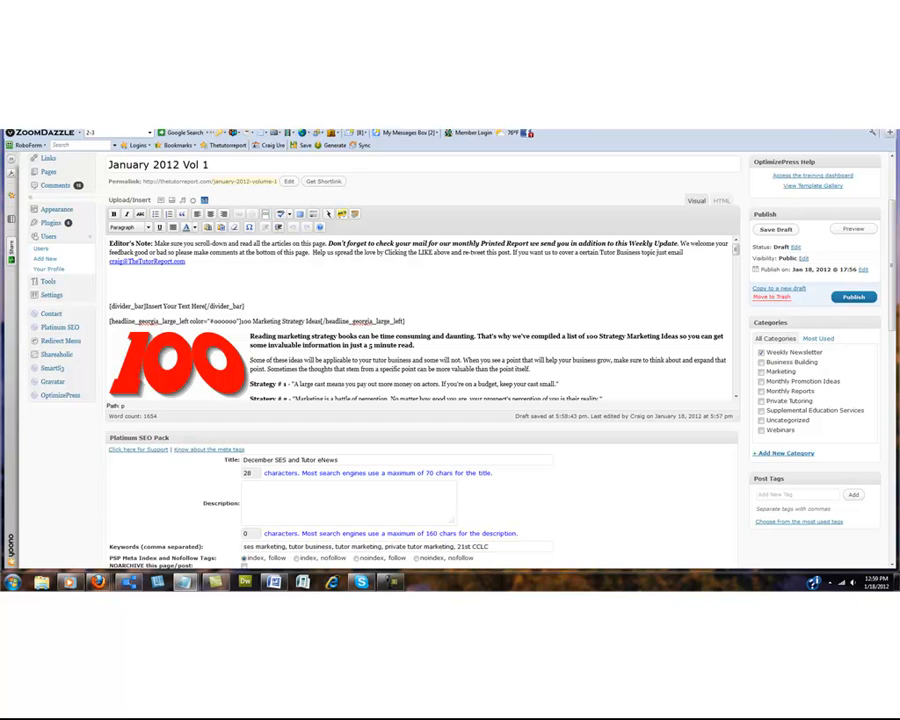
drag(896, 180, 476, 169)
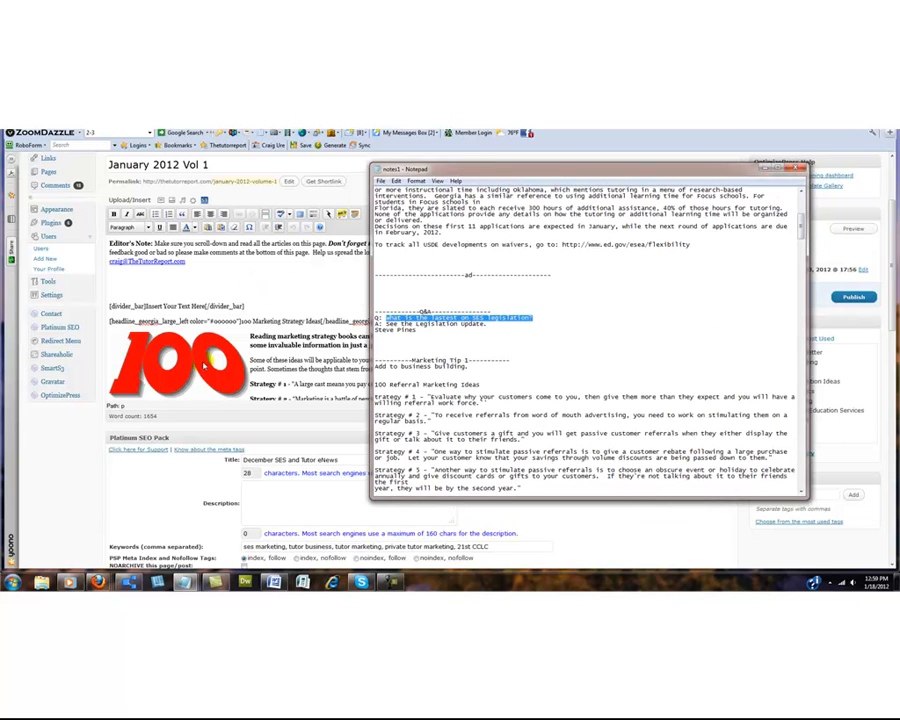
drag(550, 173, 682, 178)
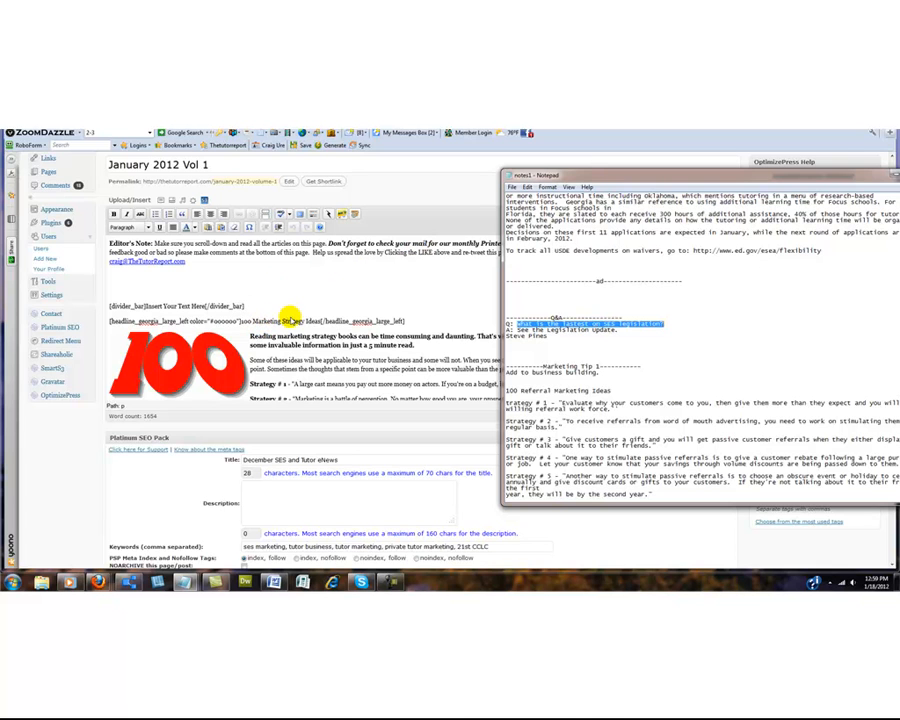
drag(760, 175, 640, 140)
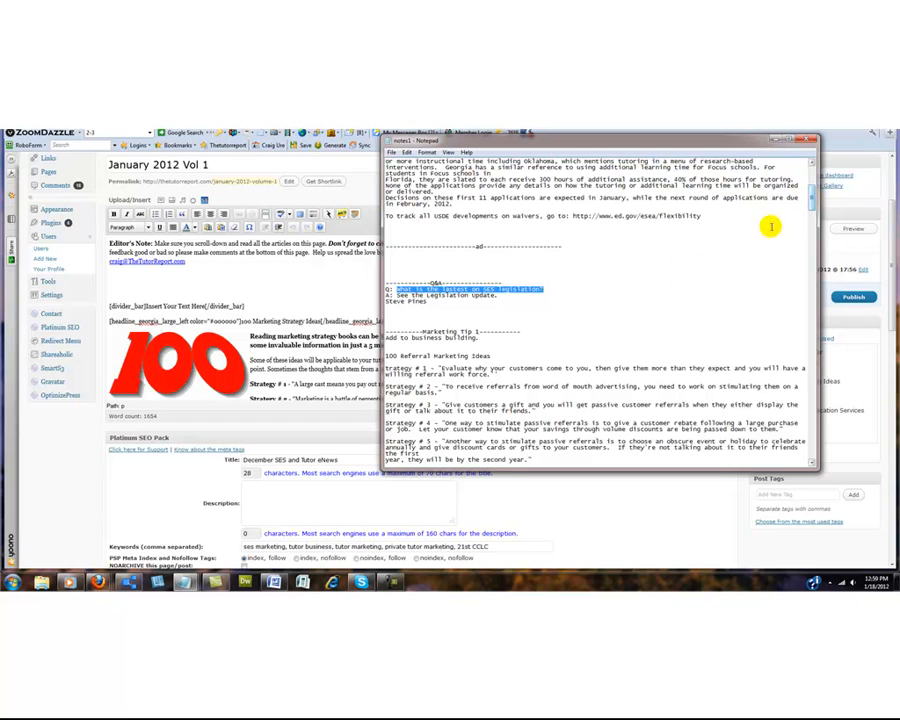
drag(539, 143, 717, 135)
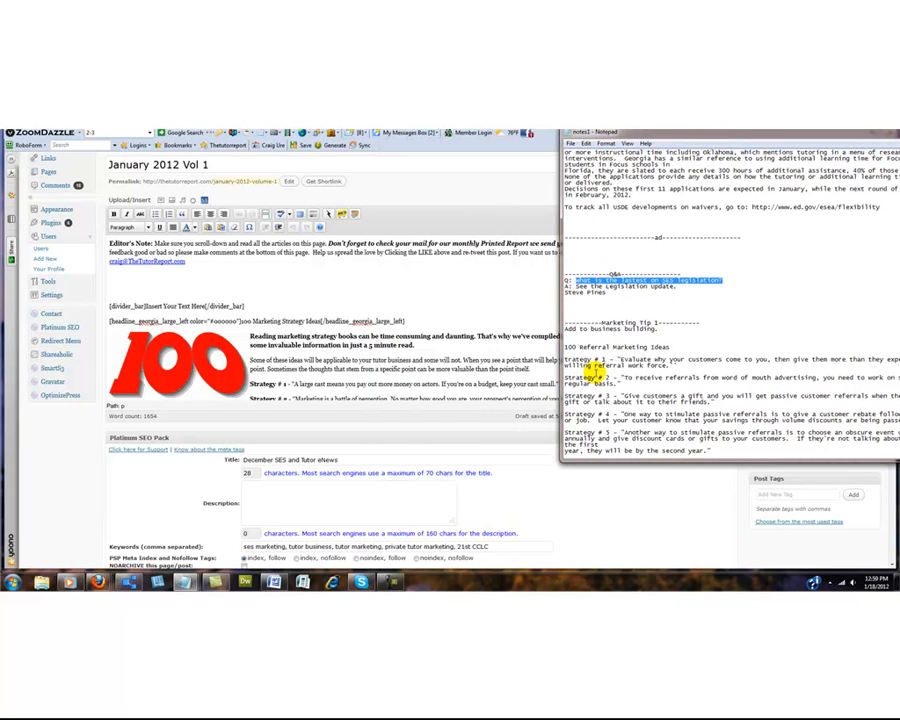
drag(622, 137, 899, 137)
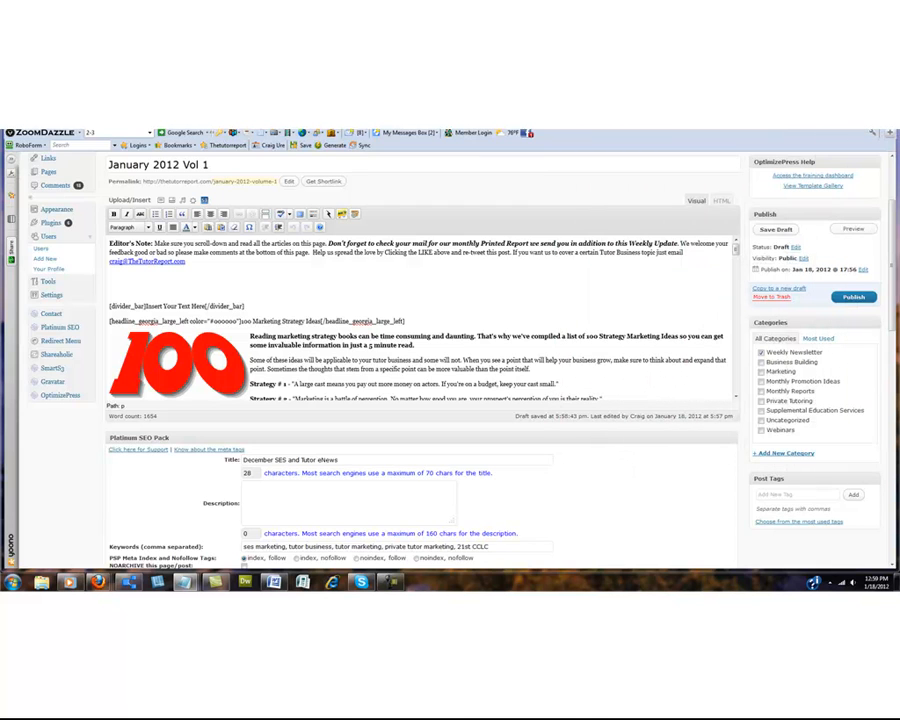
Change the article headline to "100 Marketing Referral Ideas", keeping the surrounding headline code.
double_click(242, 321)
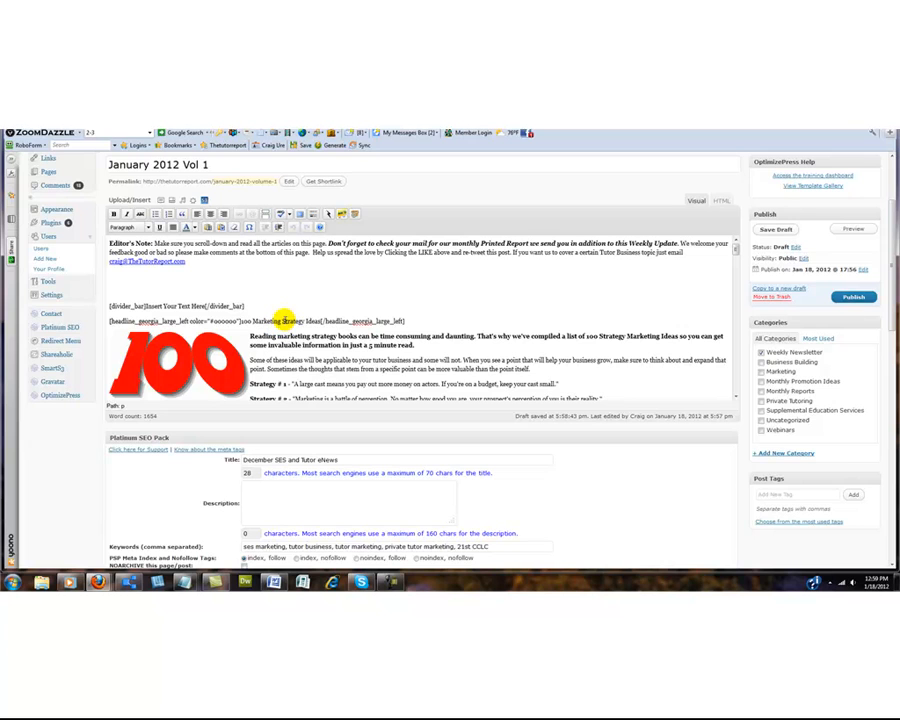
drag(283, 320, 301, 320)
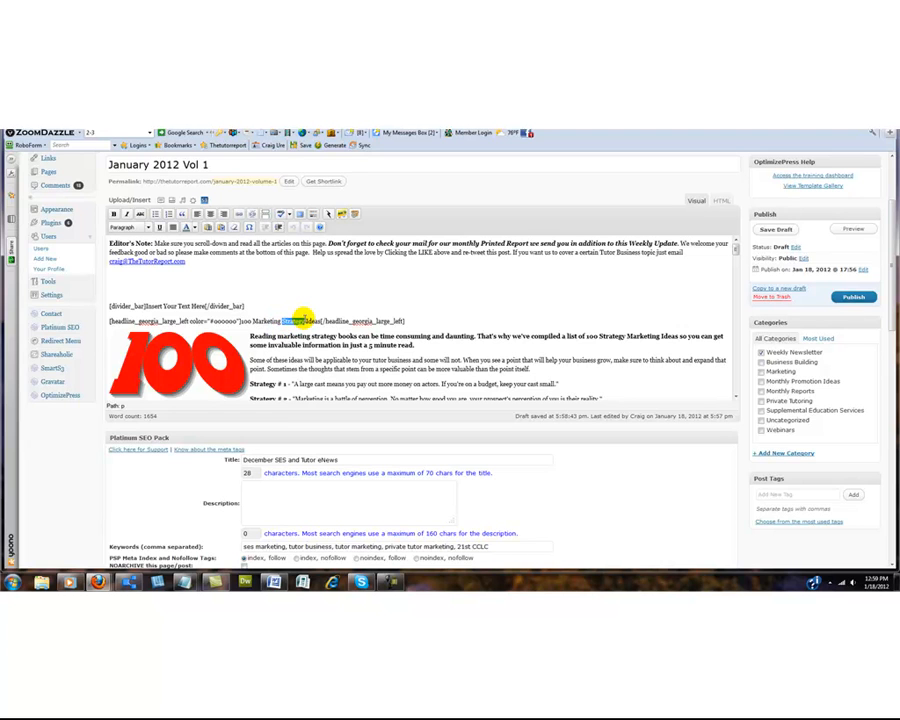
text(Referral)
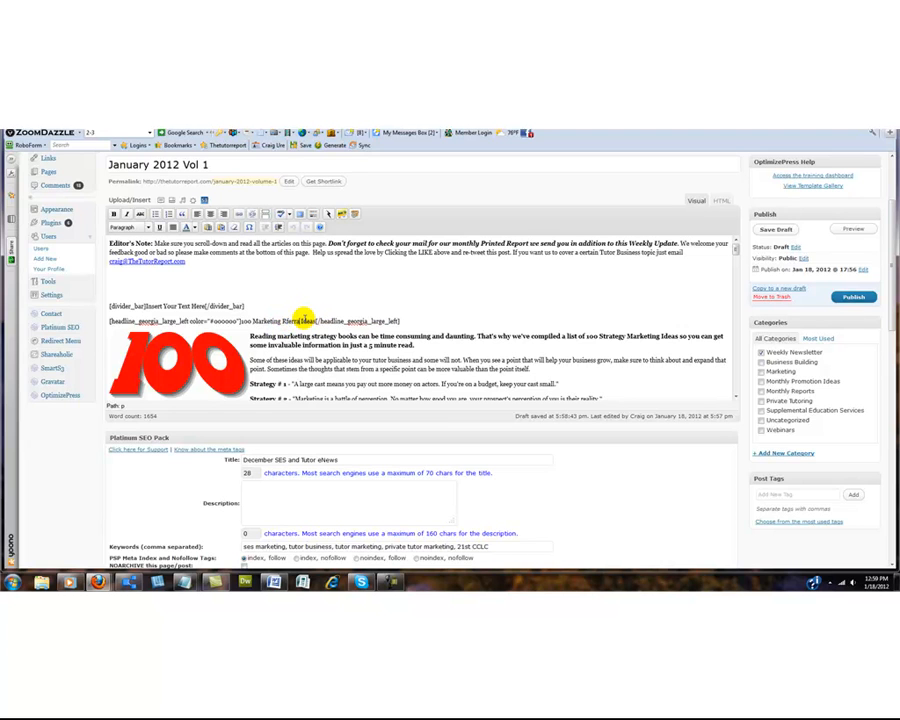
double_click(291, 321)
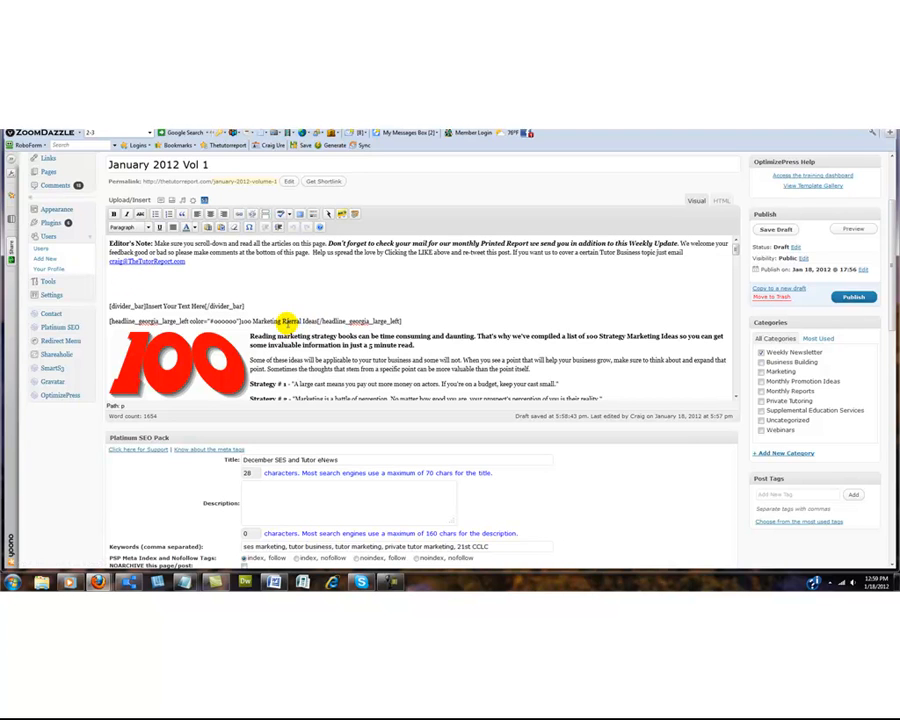
text(Referral)
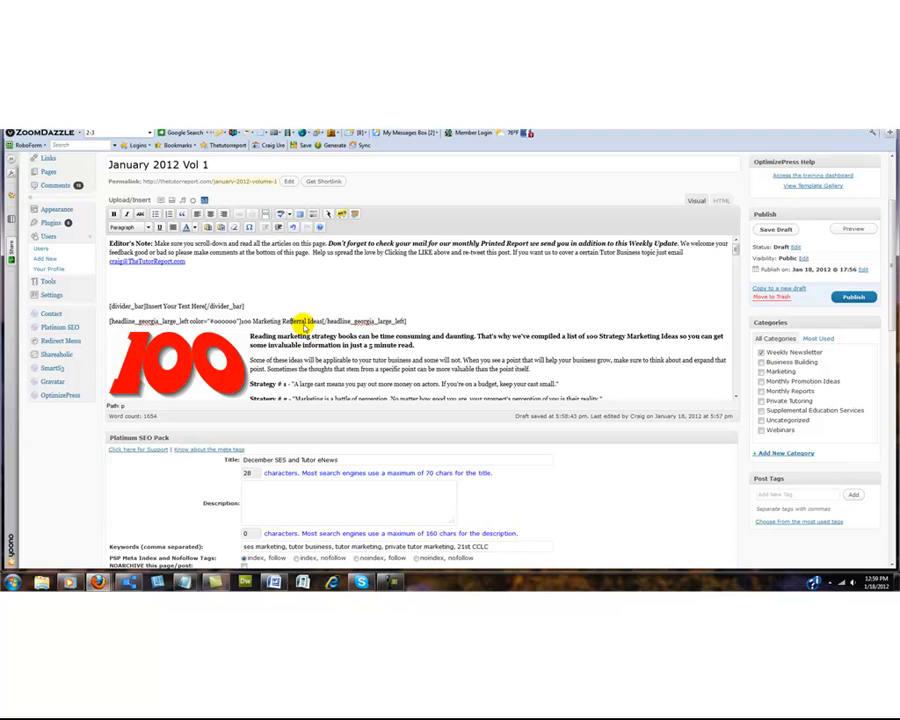
key(BackSpace)
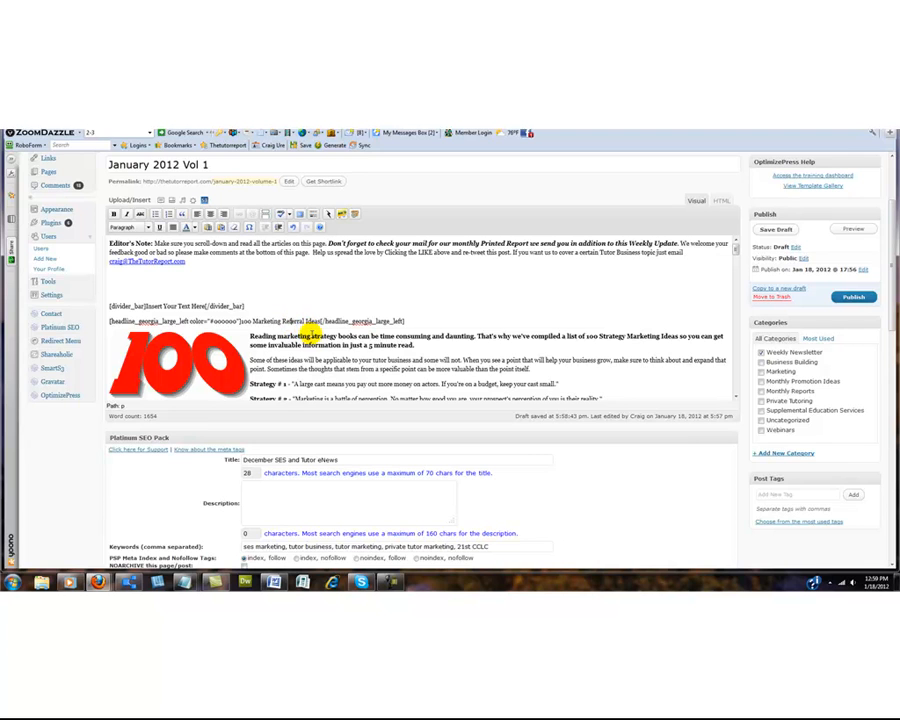
click(312, 336)
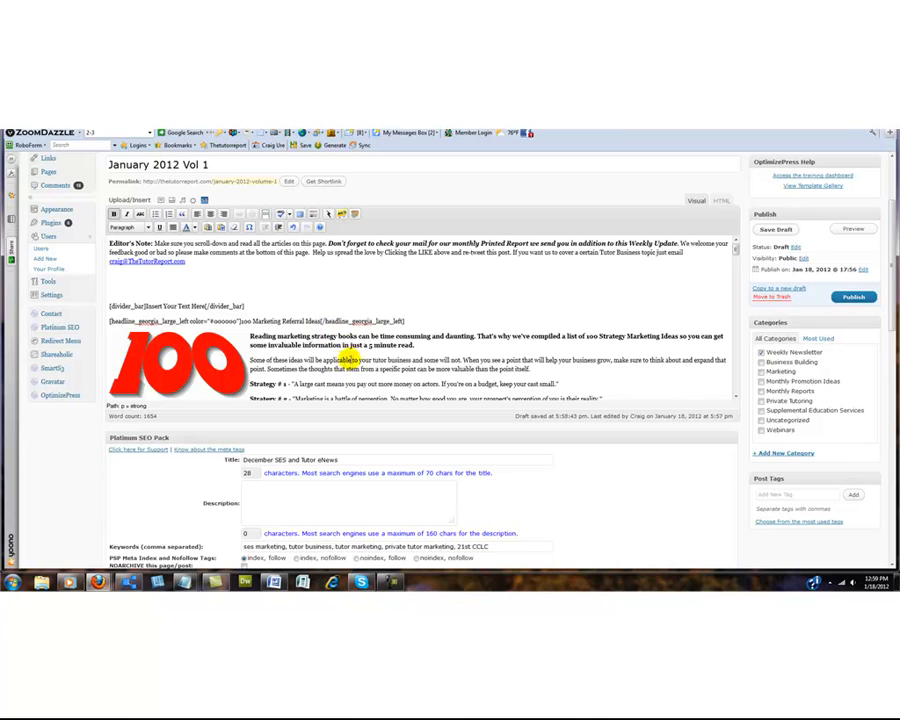
scroll(459, 333, down, 1)
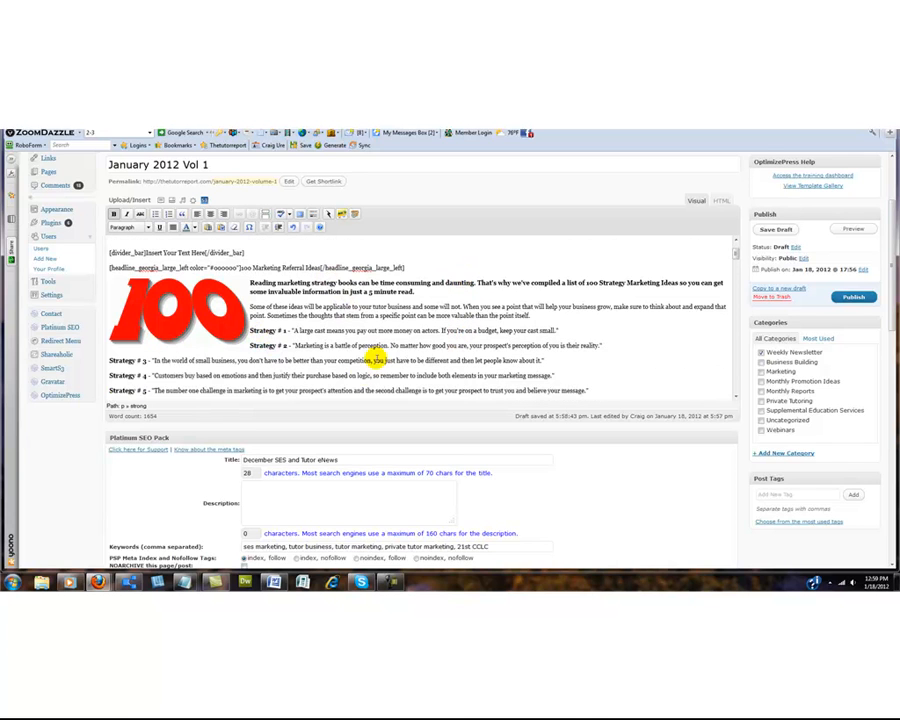
Review the existing article from its introduction through the ten old strategies down to the PDF download link.
scroll(372, 356, down, 6)
scroll(368, 358, up, 3)
scroll(370, 362, up, 1)
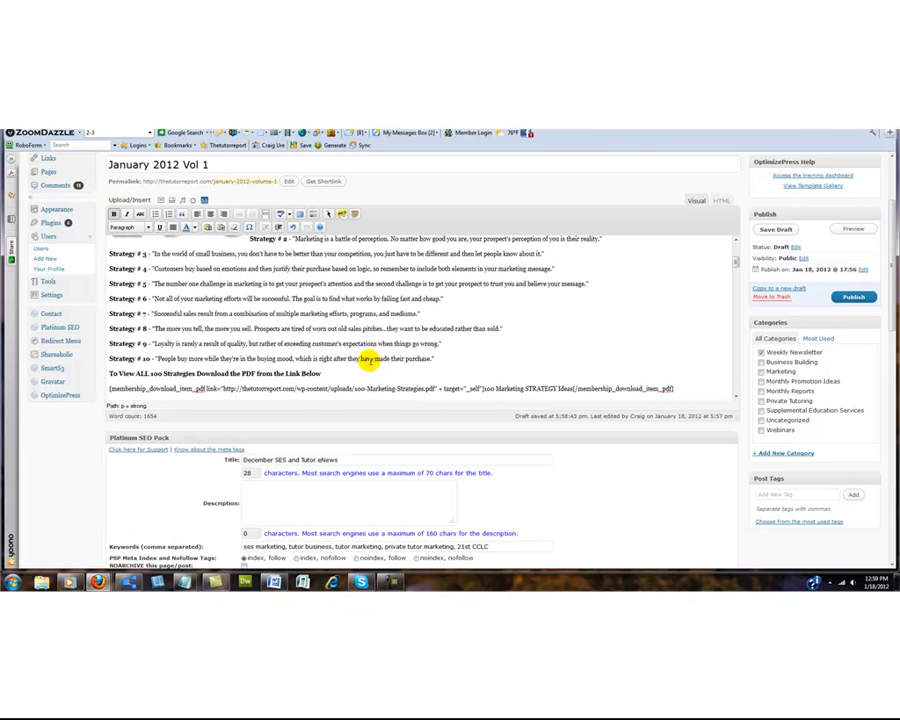
scroll(370, 362, up, 2)
scroll(368, 362, down, 2)
scroll(368, 362, down, 1)
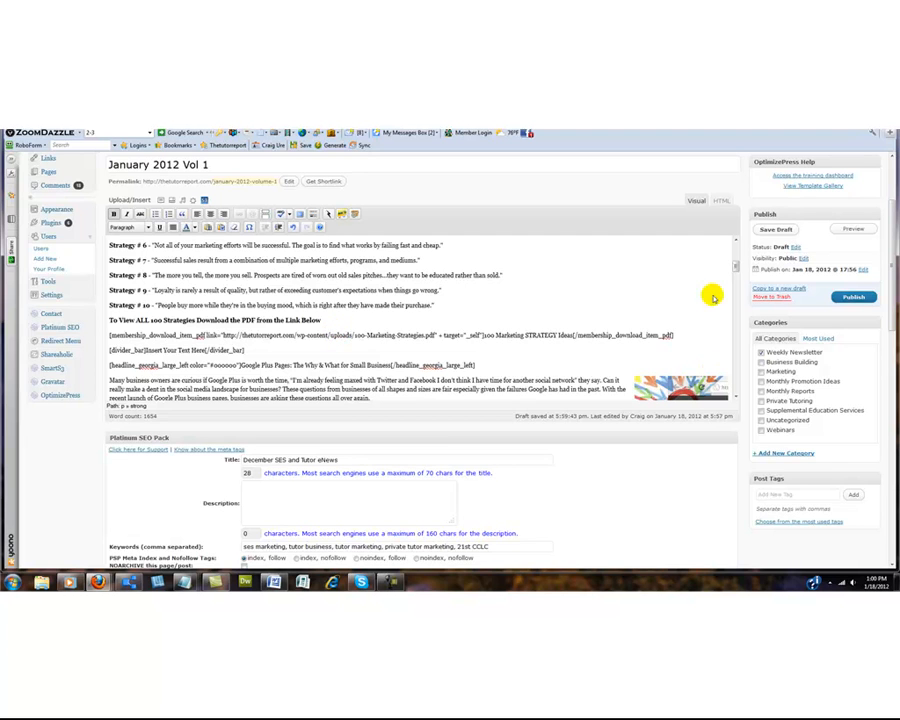
drag(736, 265, 737, 253)
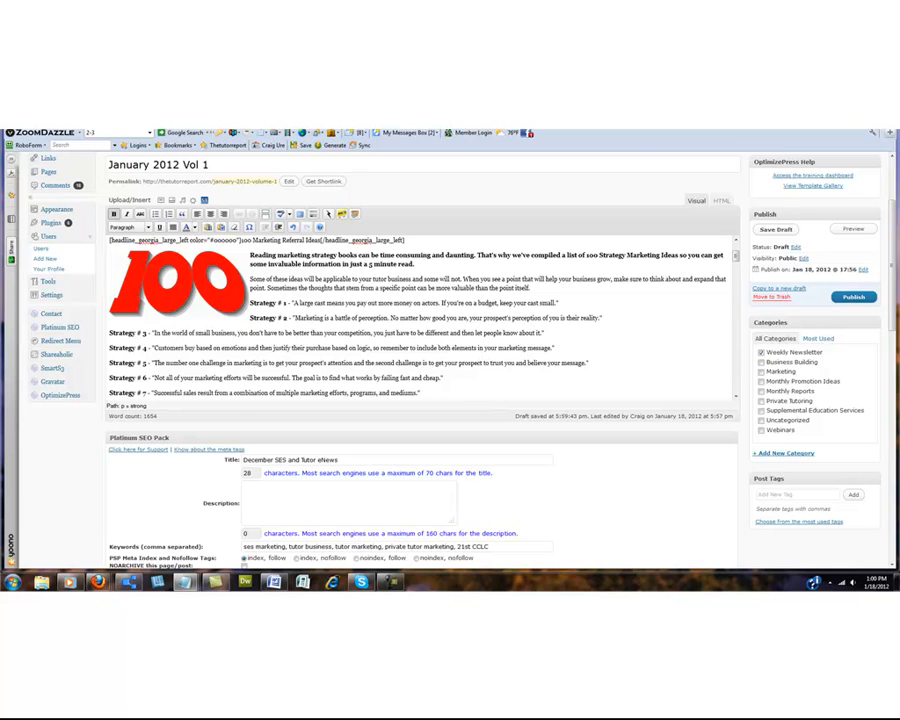
Switch to notes1 in Notepad, copy Strategies # 1 to # 10 under 100 Referral Marketing Ideas, and move the window off the post.
click(185, 581)
drag(316, 297, 668, 421)
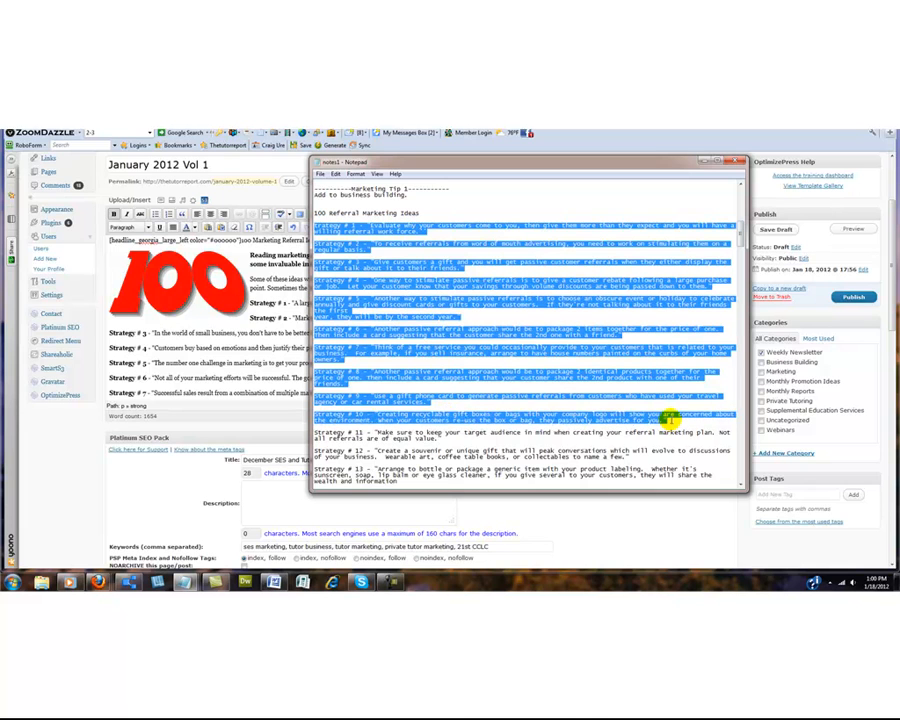
drag(546, 165, 899, 205)
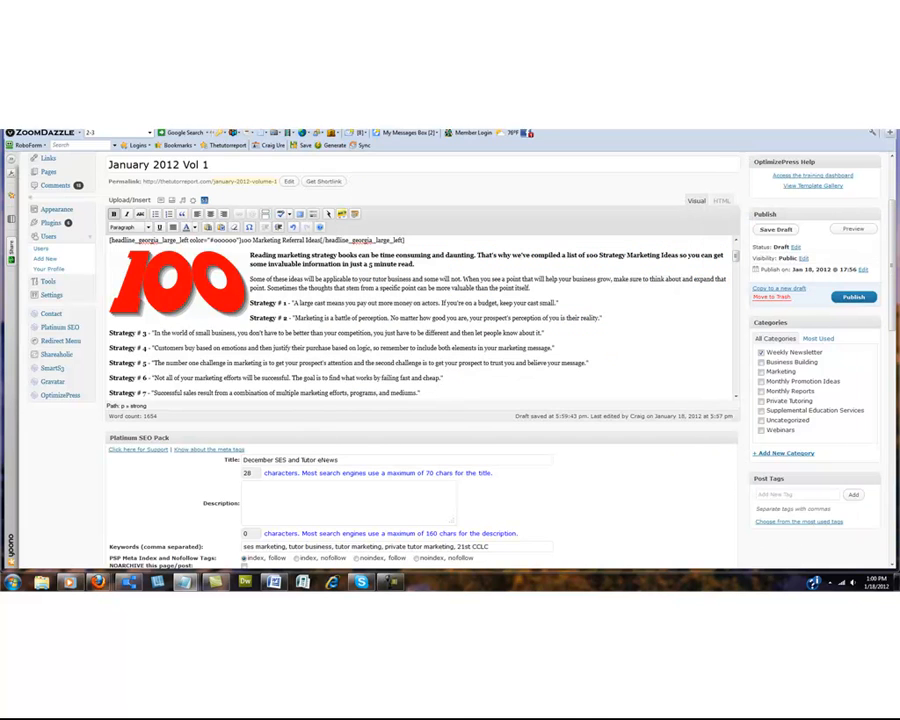
Enlarge the post's editing area and replace the ten old strategies with the copied referral Strategies # 1 to # 10.
drag(735, 418, 743, 554)
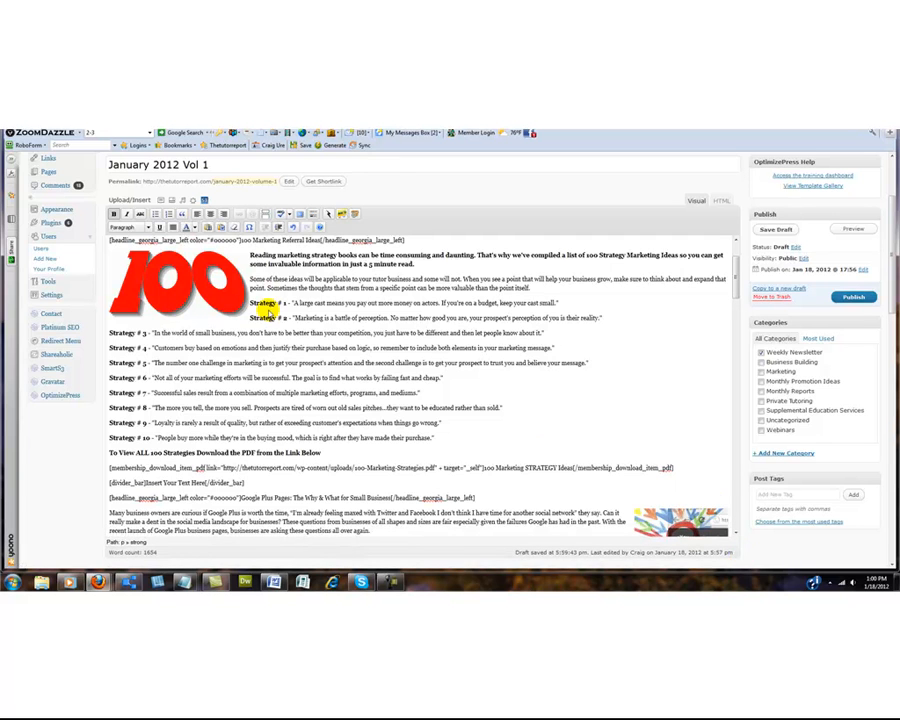
drag(250, 302, 517, 427)
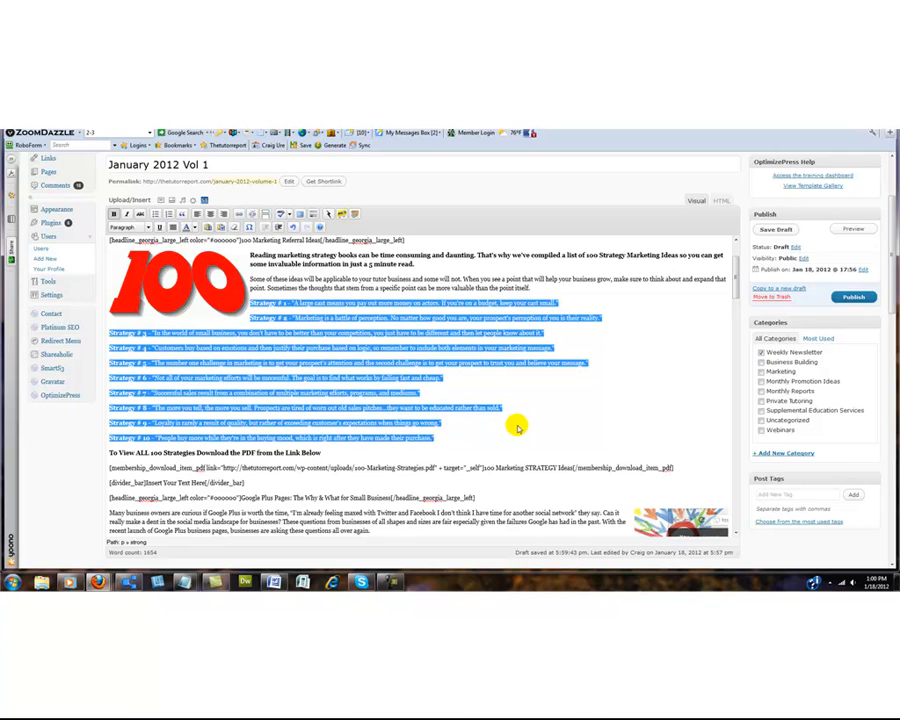
text(Strategy # 1 - "Evaluate why your customers come to you, then give them more than they expect and you will have a willing referral work force." Strategy # 2 - "To receive referrals from word of mouth advertising, you need to work on stimulating them on a regular basis." Strategy # 3 - "Give customers a gift and you will get passive customer referrals when they either display the gift or talk about it to their friends." Strategy # 4 - "One way to stimulate passive referrals is to give a customer rebate following a large purchase or job. Let your customer know that your savings through volume discounts are being passed down to them." Strategy # 5 - "Another way to stimulate passive referrals is to choose an obscure event or holiday to celebrate annually and give discount cards or gifts to your customers. If they're not talking about it to their friends the first year, they will be by the second year." Strategy # 6 - "Another passive referral approach would be to package 2 items together for the price of one. Then include a card suggesting that the customer share the 2nd one with a friend." Strategy # 7 - "Think of a free service you could occasionally provide to your customers that is related to your business. For example, if you sell insurance, arrange to have house numbers painted on the curbs of your home owners." Strategy # 8 - "Another passive referral approach would be to package 2 identical products together for the price of one. Then include a card suggesting that your customer share the 2nd product with one of their friends." Strategy # 9 - "Use a gift phone card to generate passive referrals from customers who have used your travel agency or car rental services." Strategy # 10 - "Creating recyclable gift boxes or bags with your company logo will show you are concerned about the environment. When your customers re-use the box or bag, they passively advertise for you.")
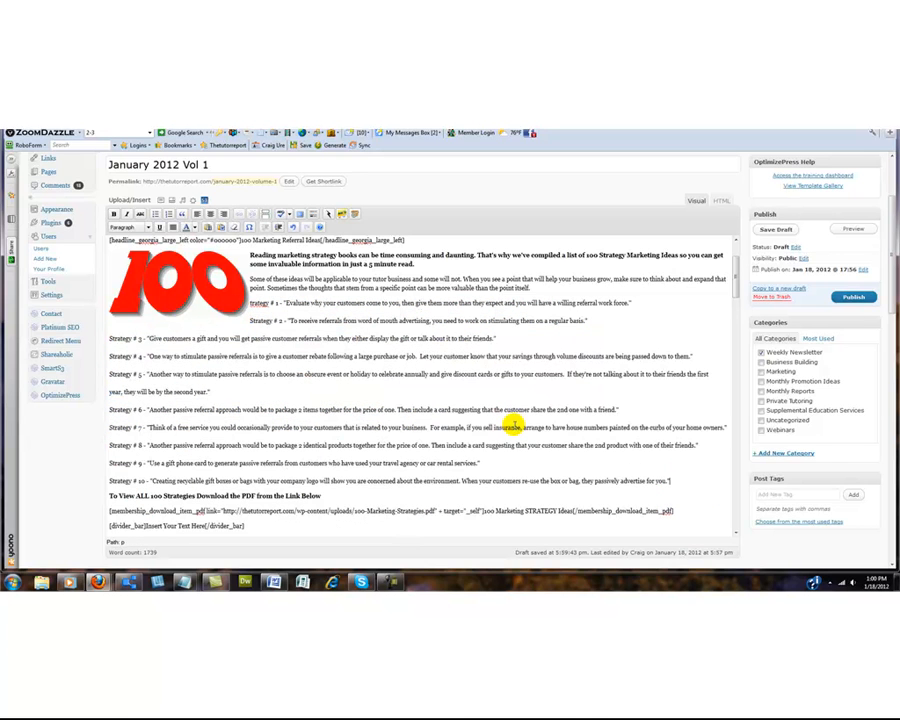
Add the missing "S" at the start of the Strategy # 1 line beside the 100 image.
drag(252, 303, 248, 303)
click(248, 303)
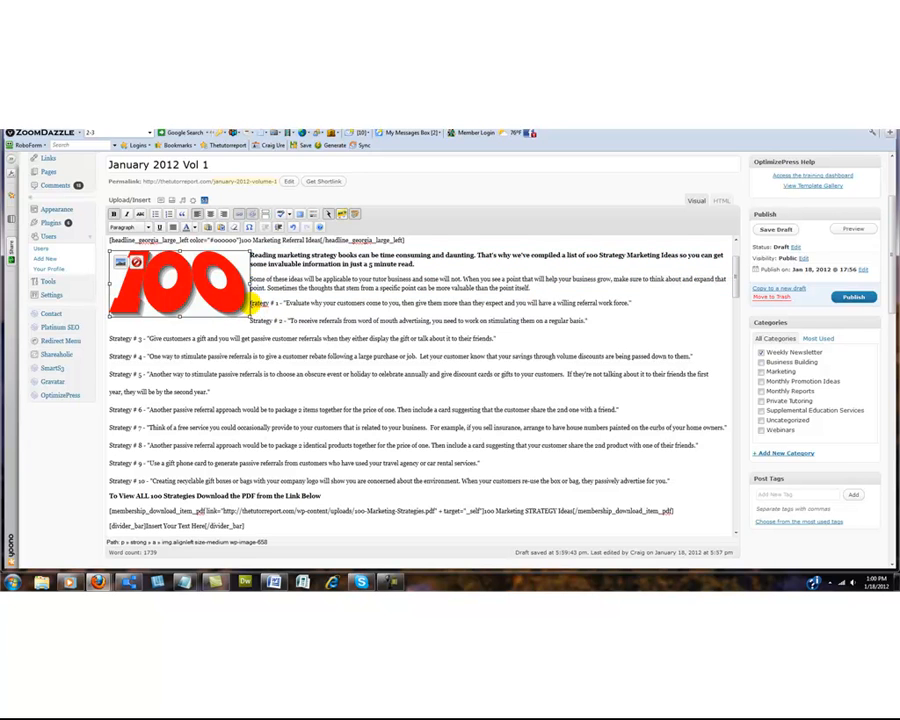
click(249, 303)
text(S)
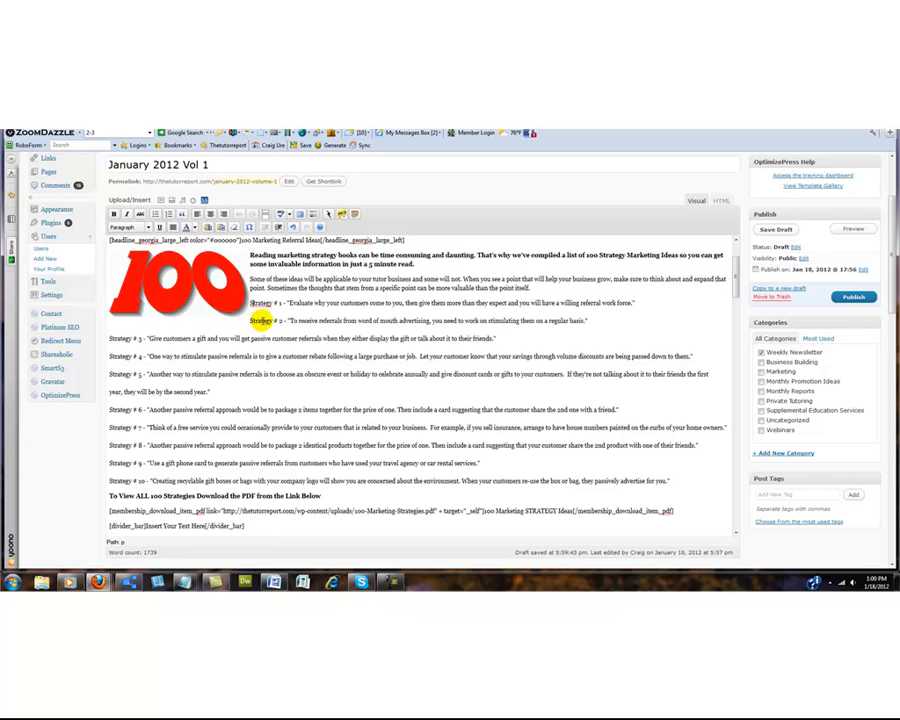
Make the labels "Strategy # 1" through "Strategy # 10" bold at the start of each strategy.
drag(249, 303, 282, 303)
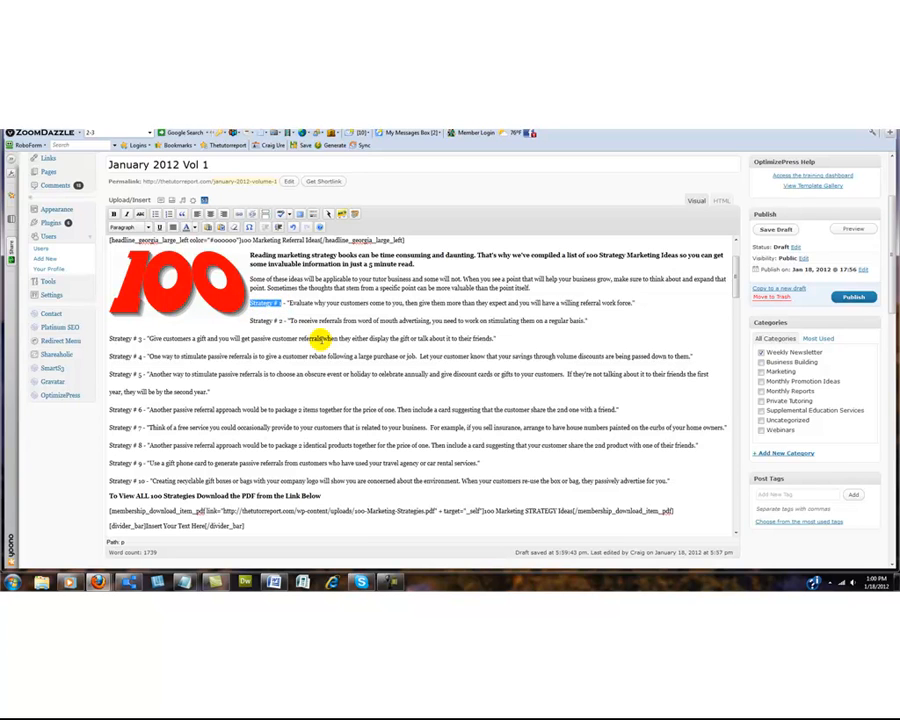
click(115, 214)
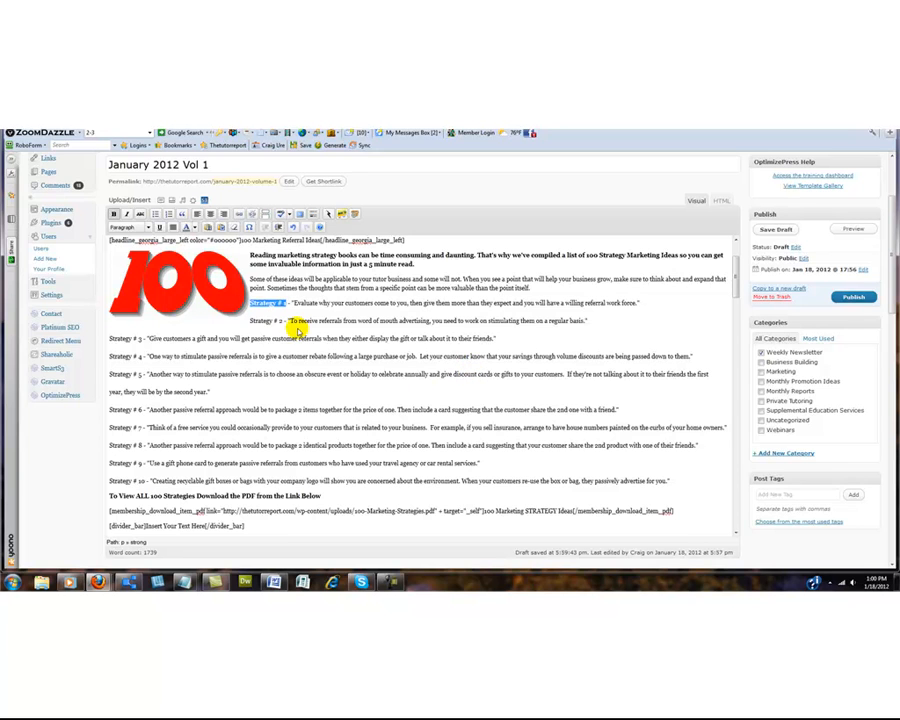
click(281, 320)
drag(281, 320, 254, 320)
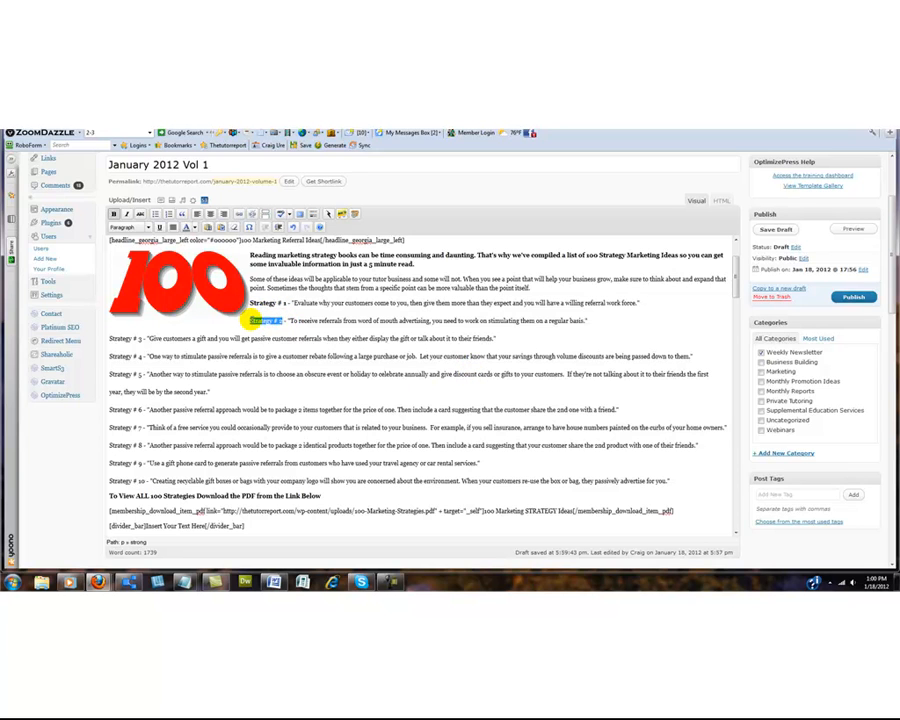
key(ctrl+b)
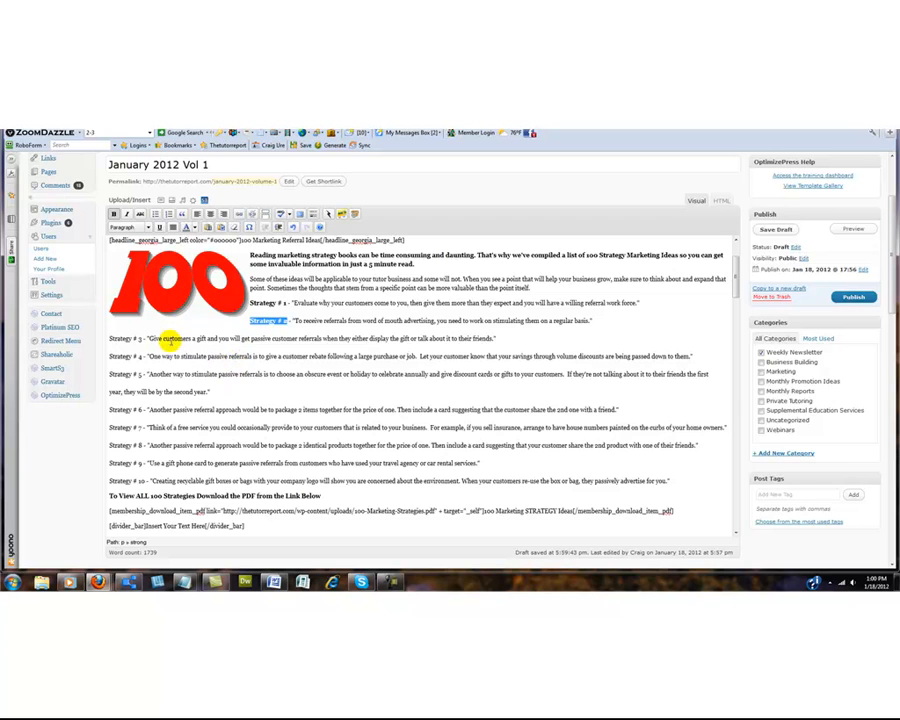
drag(143, 338, 112, 336)
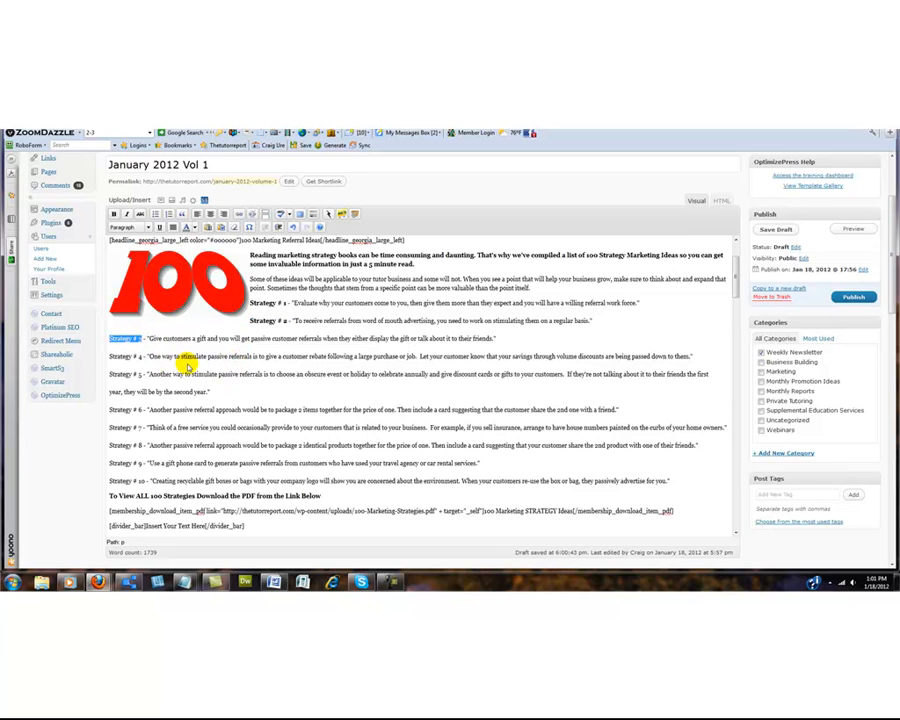
key(ctrl+b)
drag(145, 357, 108, 373)
key(ctrl+b)
key(ctrl+b)
drag(143, 409, 110, 426)
key(ctrl+b)
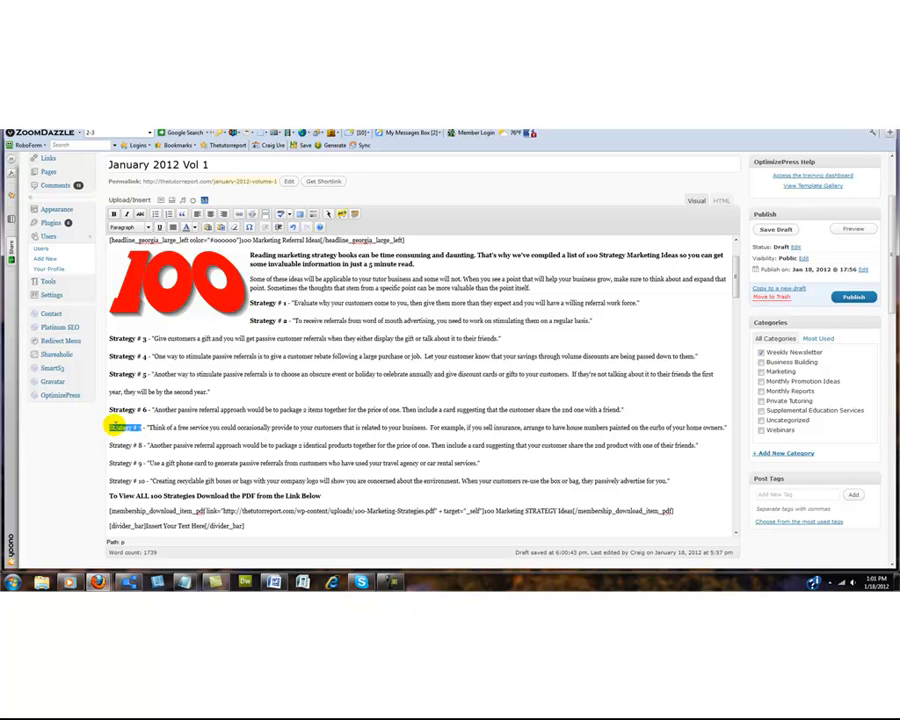
key(ctrl+b)
drag(146, 455, 110, 489)
key(ctrl+b)
key(ctrl+b)
key(ctrl+b)
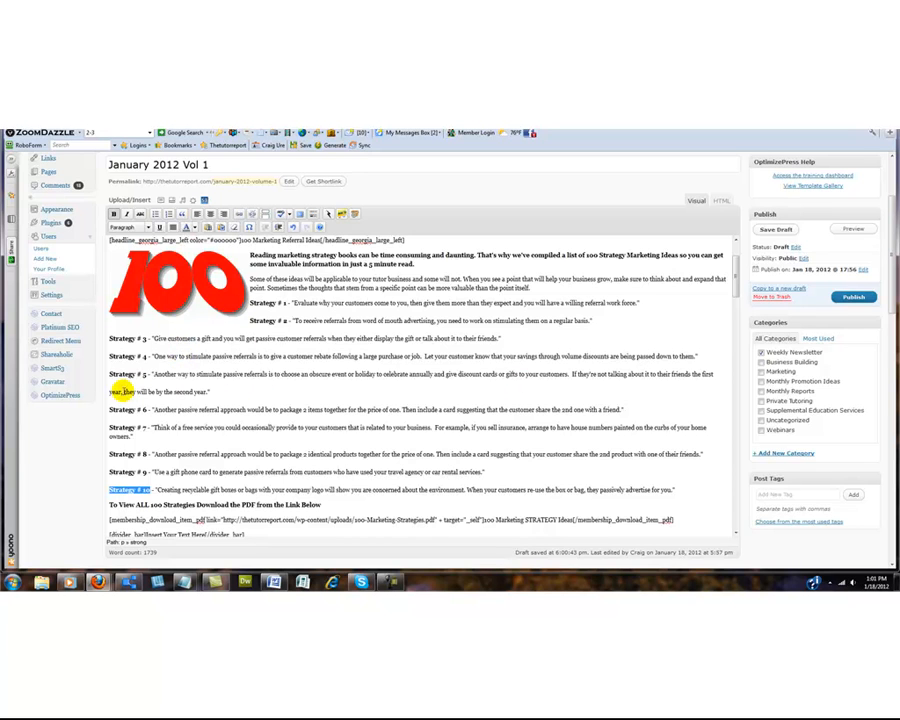
Join the stray second line of Strategy # 5 to its paragraph, and check the PDF address in the download code.
click(113, 392)
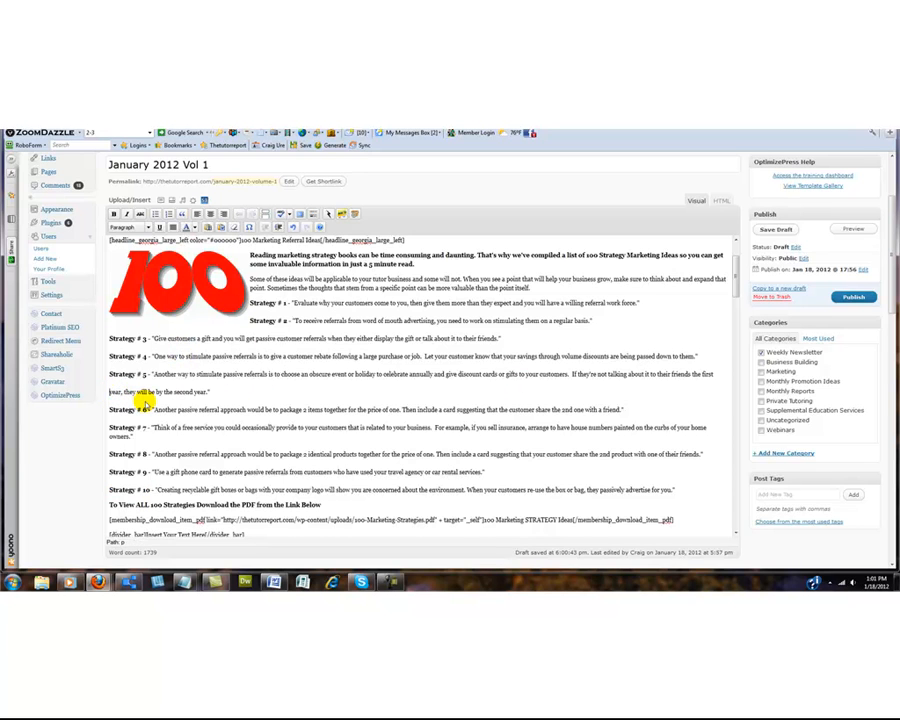
key(BackSpace)
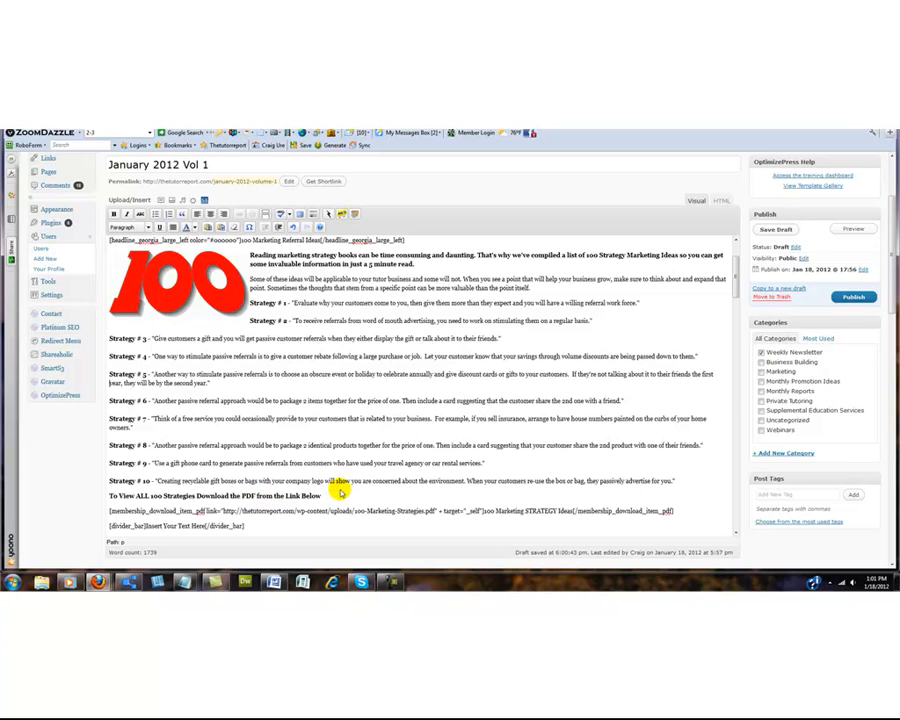
drag(224, 510, 435, 511)
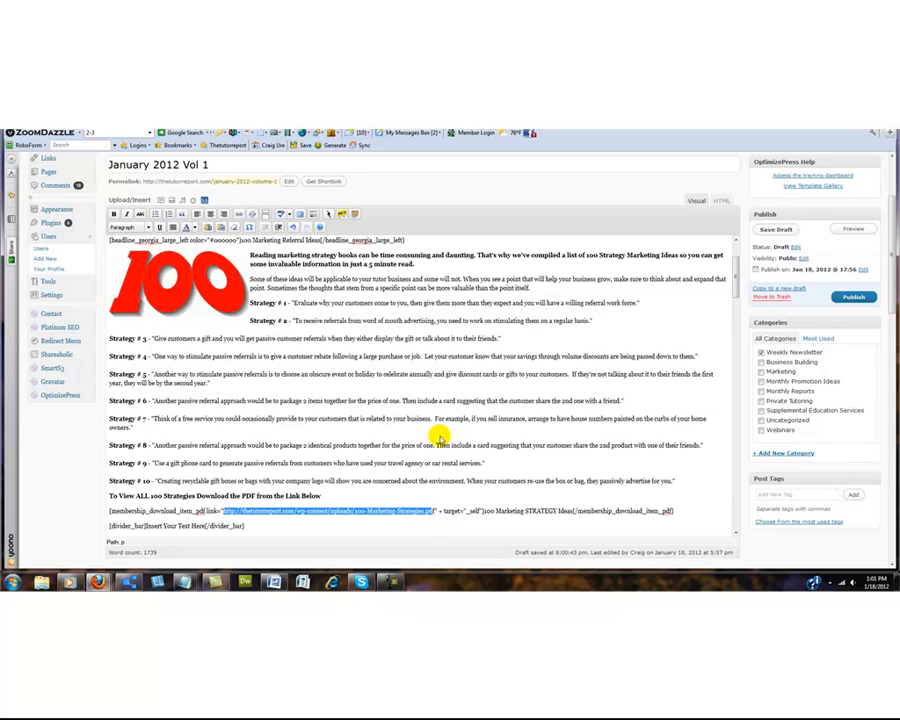
click(440, 437)
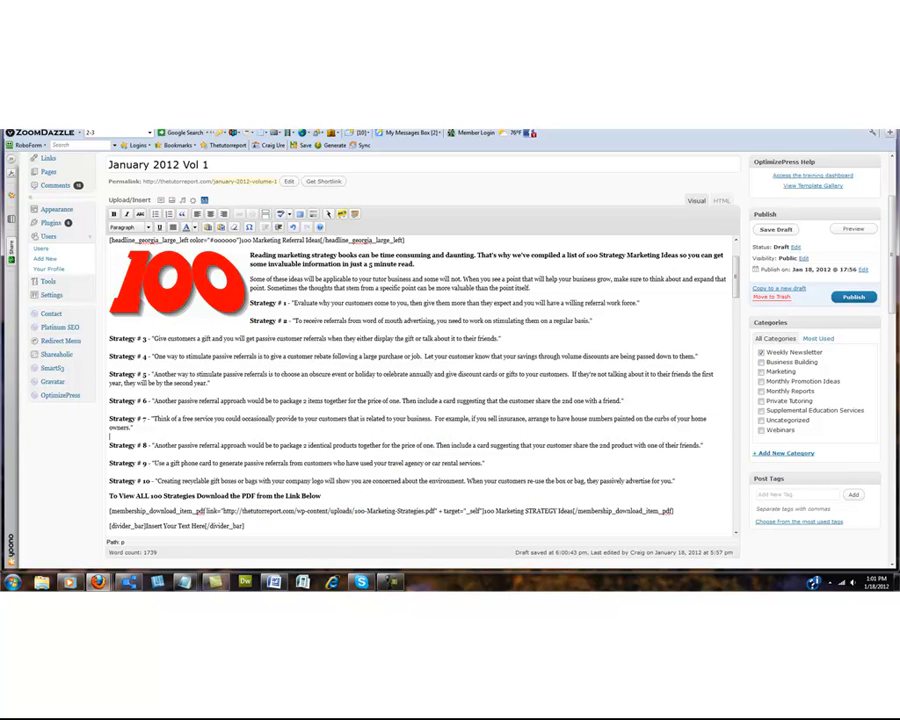
Upload the PDF "100 Marketing Referral Ideas" from the Tutor Report - Weekly folder inside Projects, oaSES.
scroll(420, 390, down, 3)
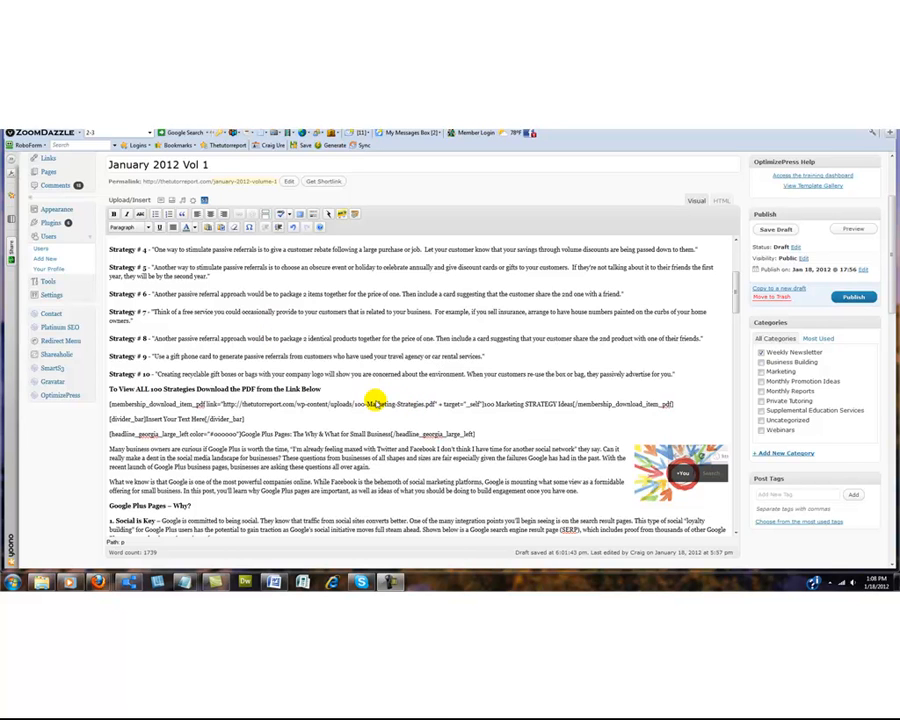
click(161, 202)
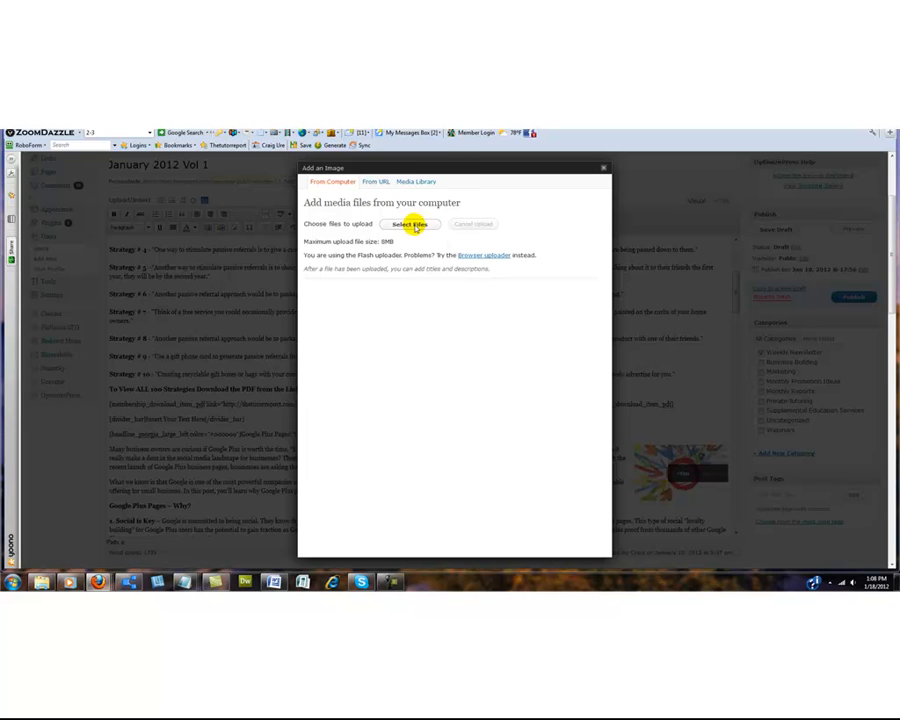
click(411, 225)
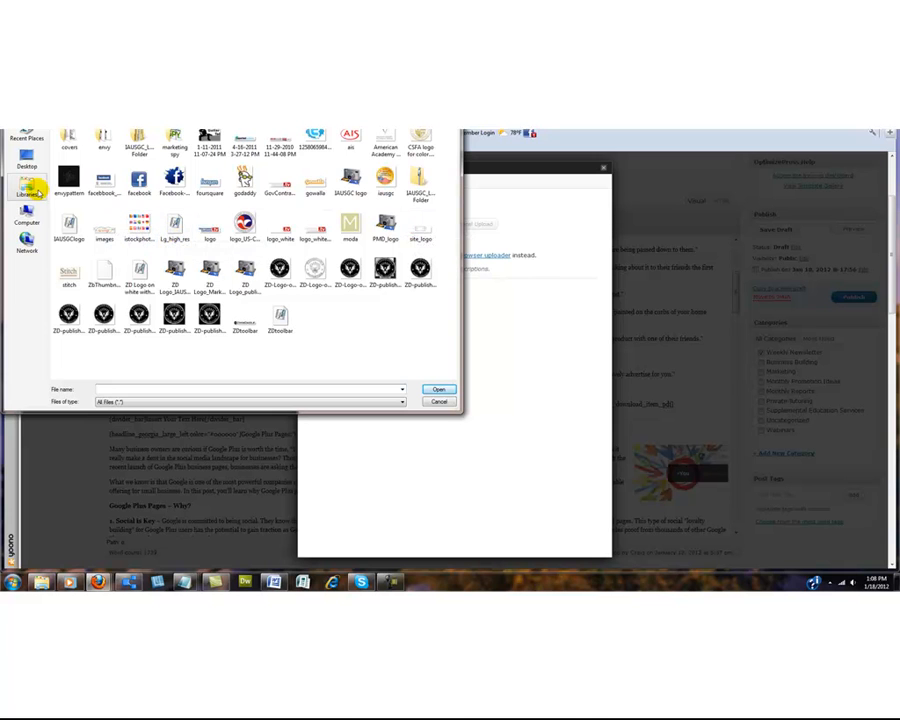
click(32, 188)
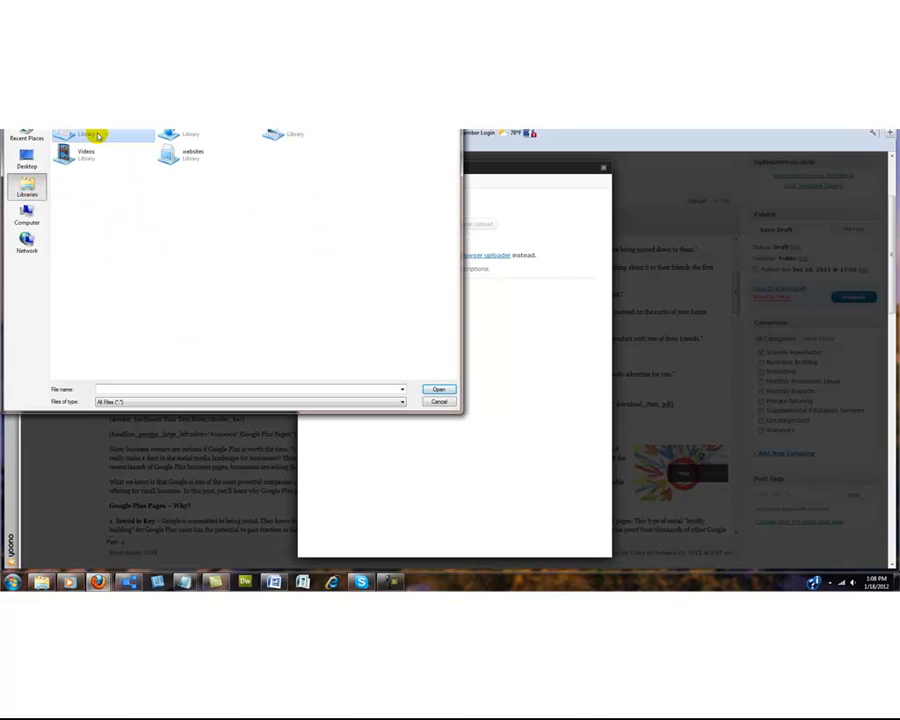
double_click(99, 136)
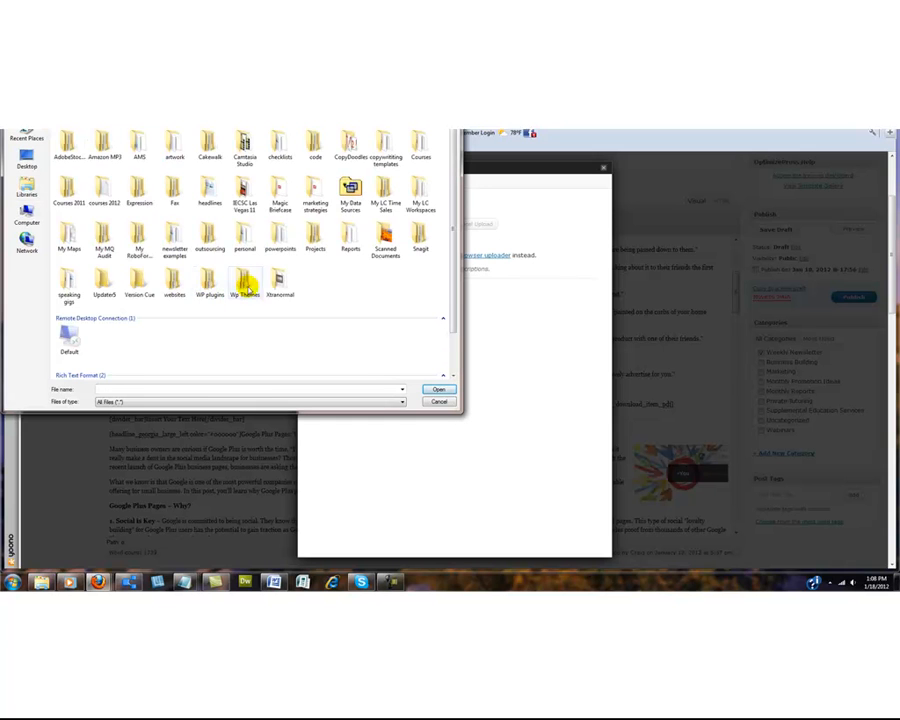
double_click(312, 234)
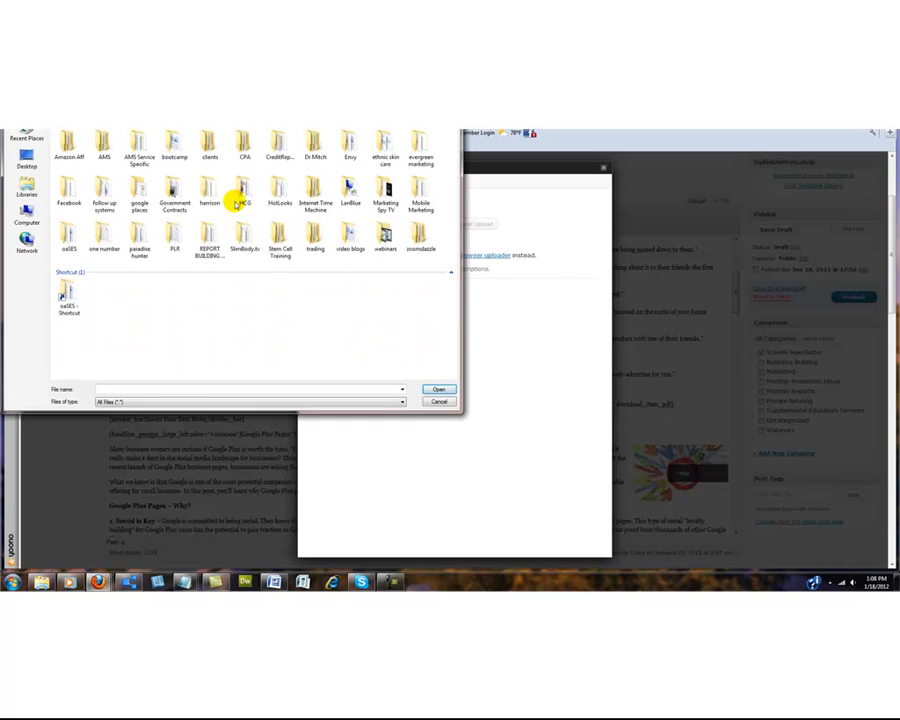
double_click(70, 235)
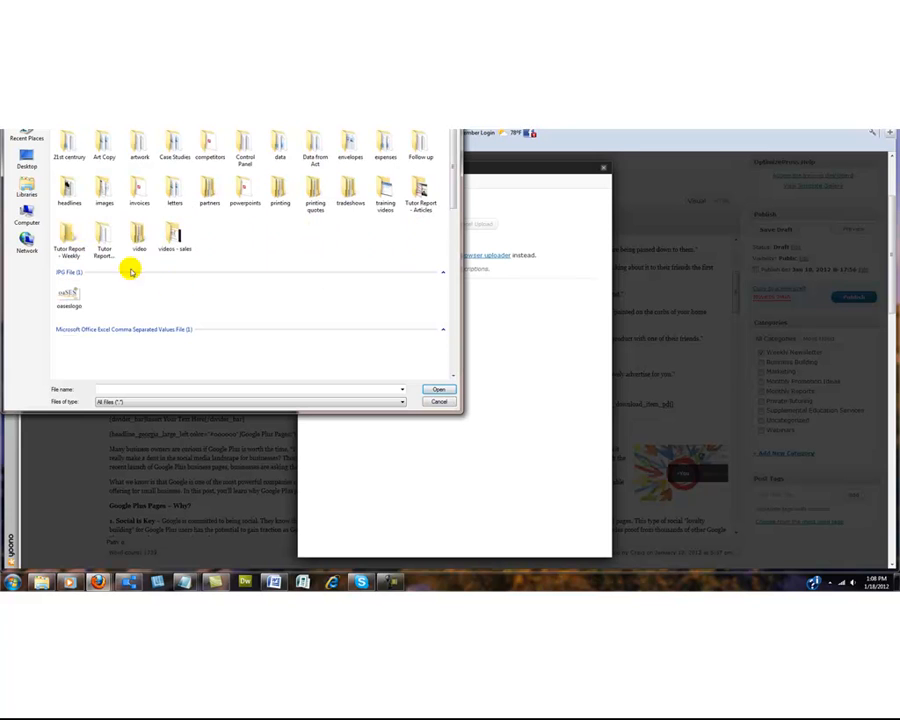
double_click(70, 238)
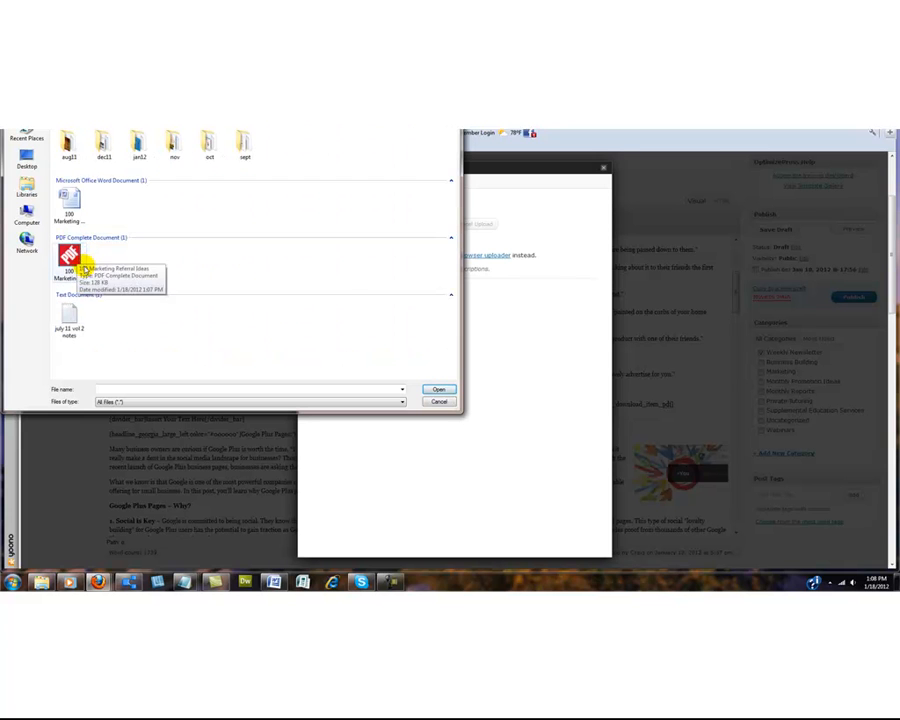
click(72, 260)
click(438, 389)
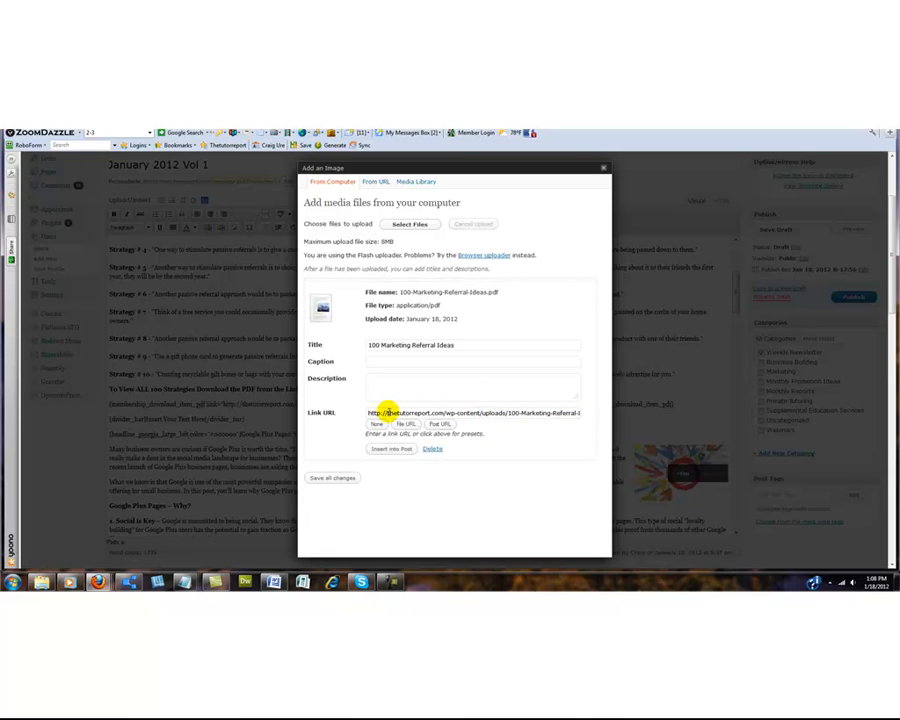
Try to copy the uploaded PDF's link URL, paste the clipboard over it as a test, and close the upload dialog without saving.
triple_click(385, 410)
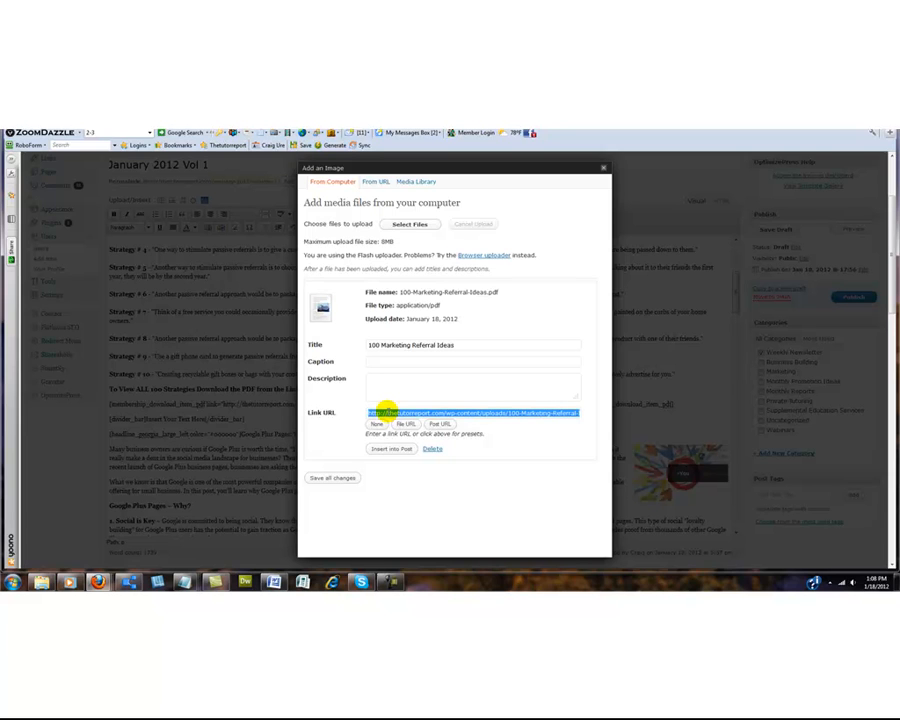
key(ctrl+v)
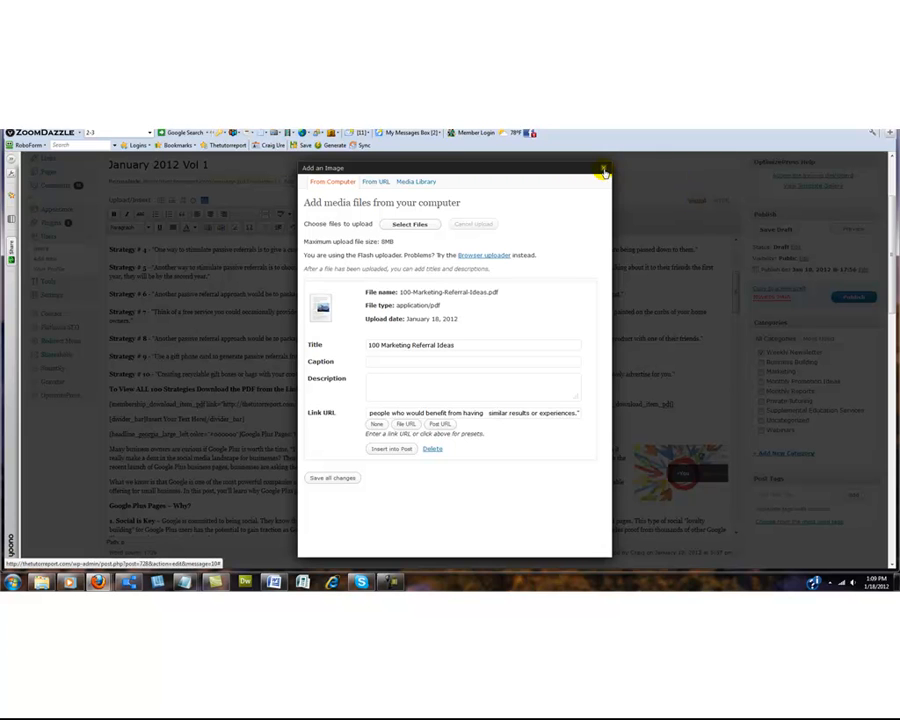
click(604, 172)
Leave the post editor for the media library and open the details of the PDF "100 Marketing Referral Ideas".
scroll(266, 294, up, 3)
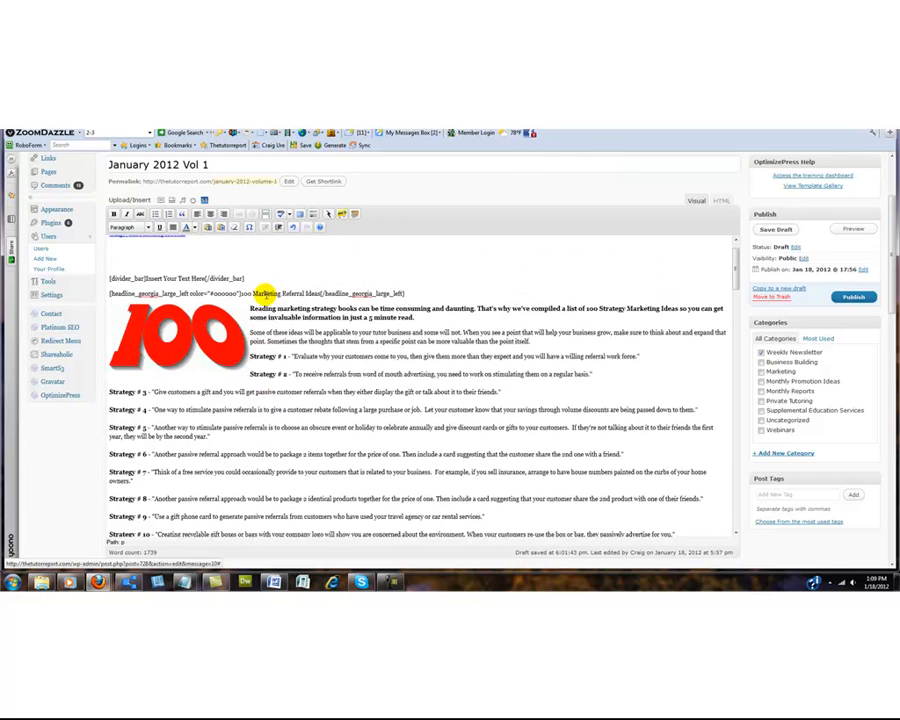
scroll(266, 294, up, 2)
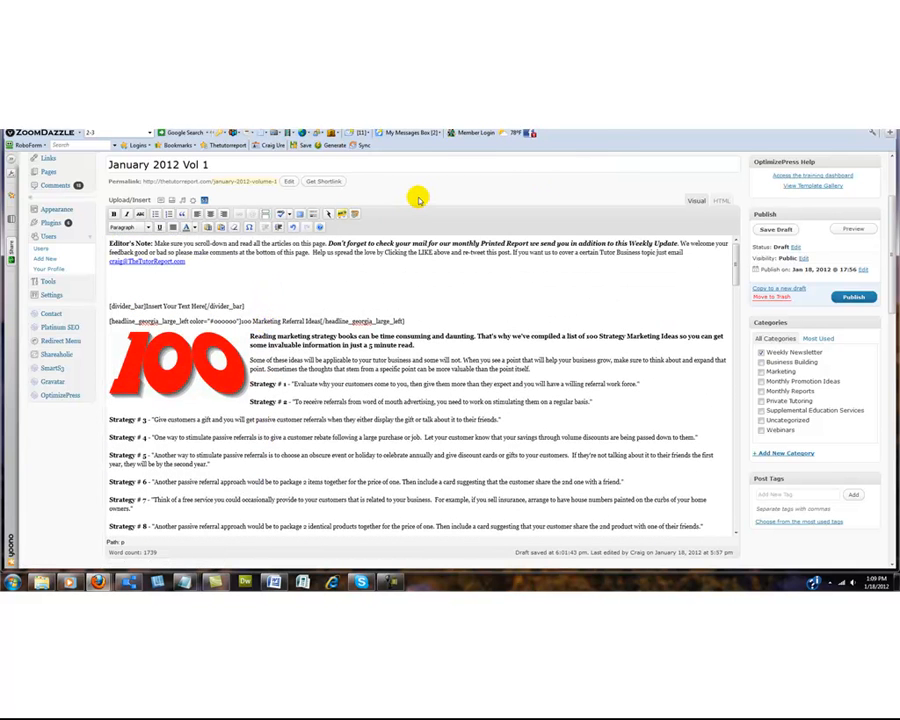
scroll(418, 197, up, 1)
scroll(415, 200, up, 1)
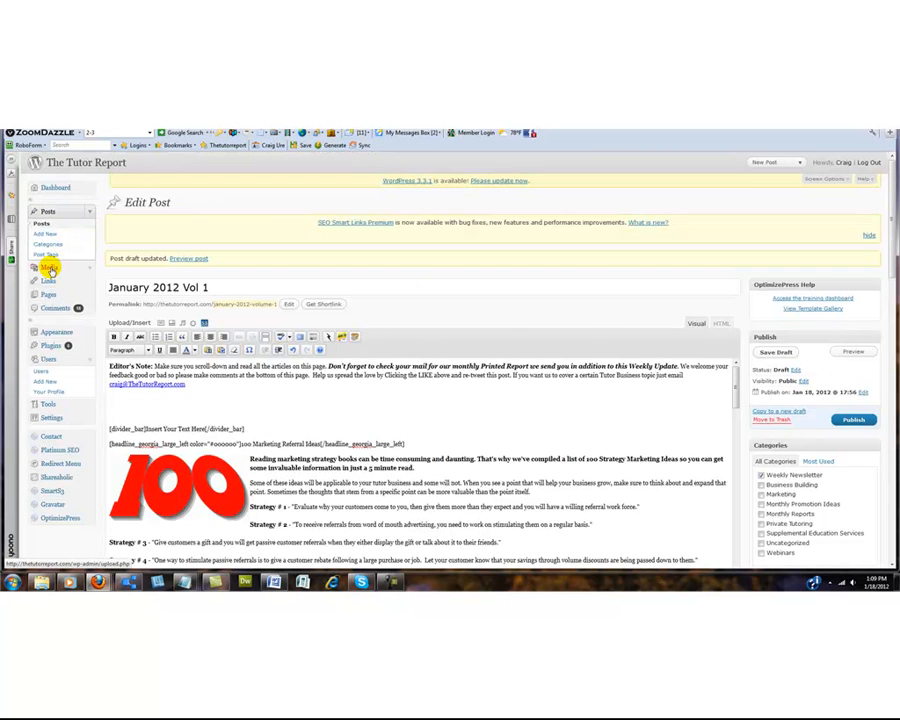
click(48, 268)
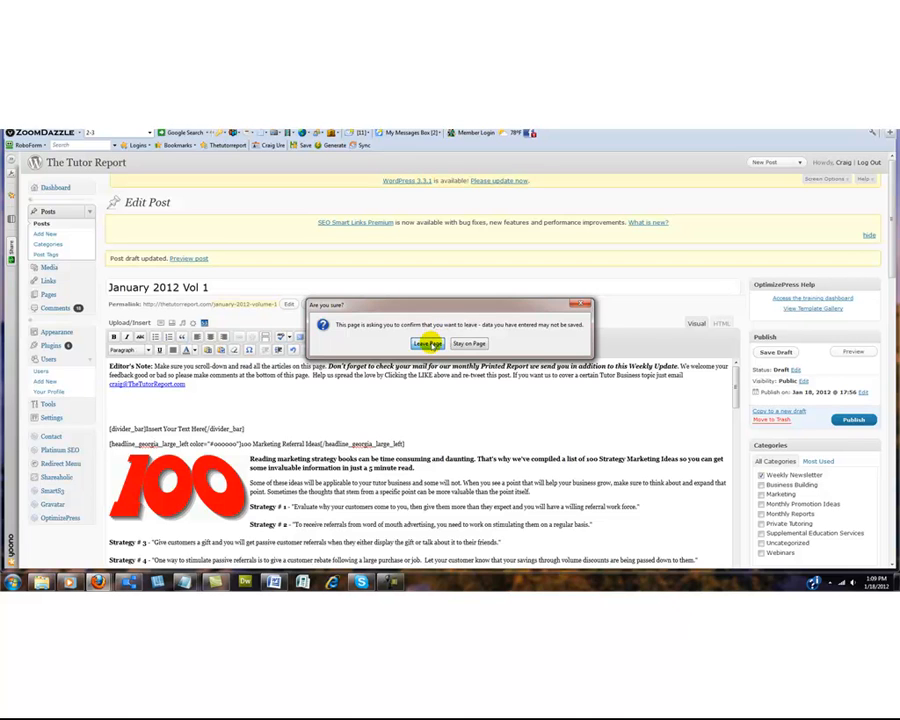
click(428, 344)
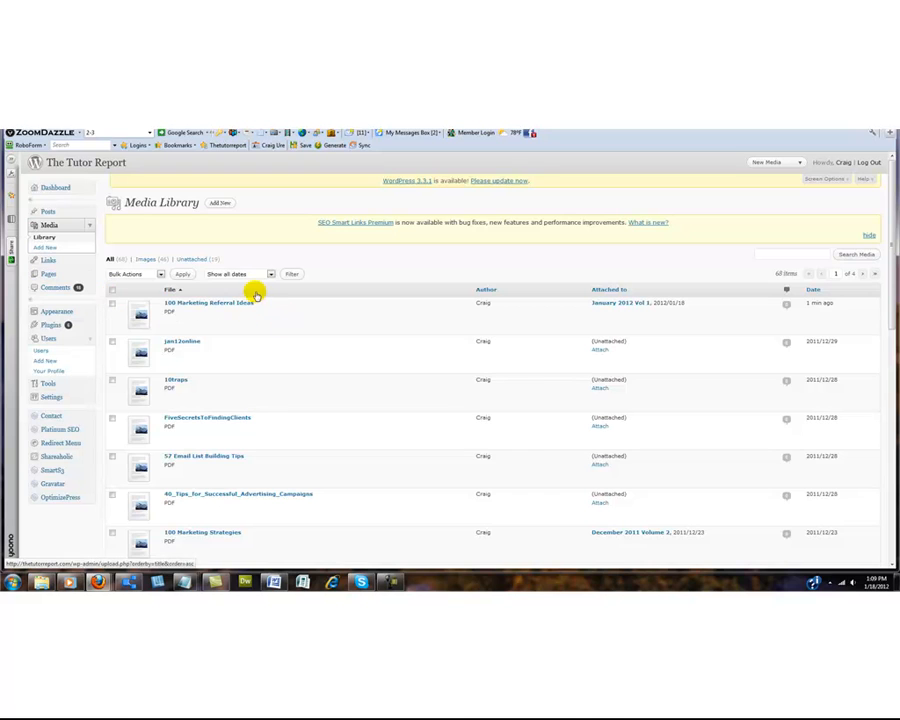
mouse_move(233, 301)
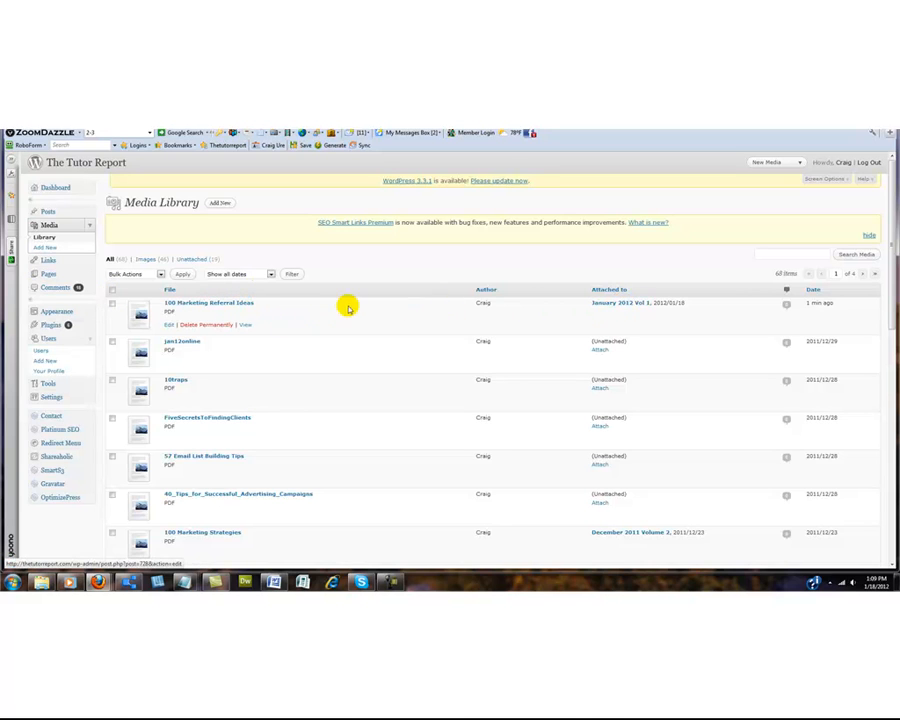
click(217, 302)
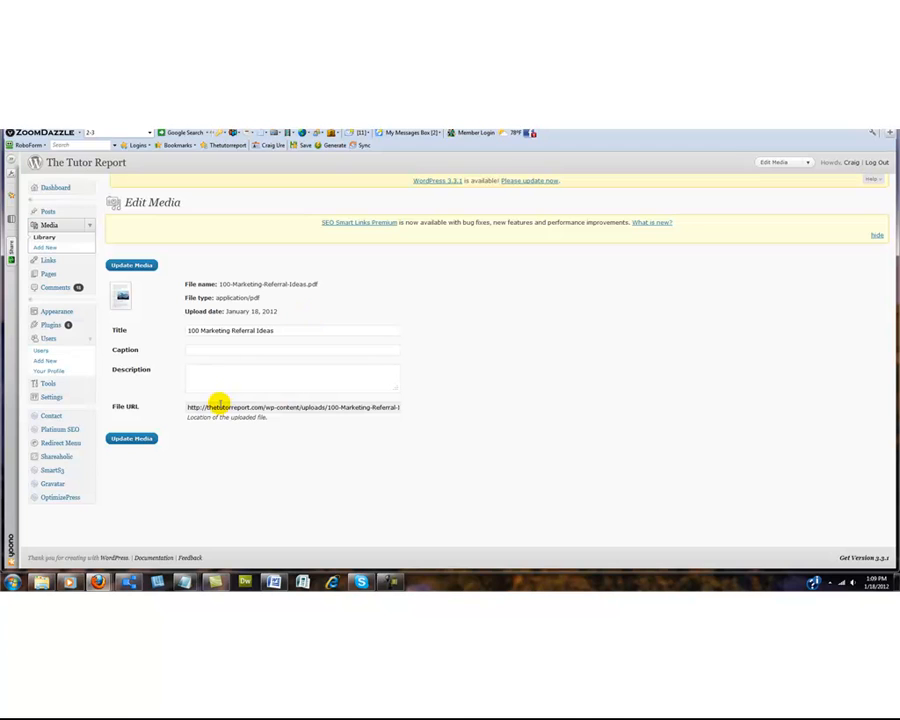
Copy the complete file URL of 100-Marketing-Referral-Ideas.pdf.
drag(187, 407, 374, 407)
click(373, 407)
triple_click(373, 407)
key(ctrl+c)
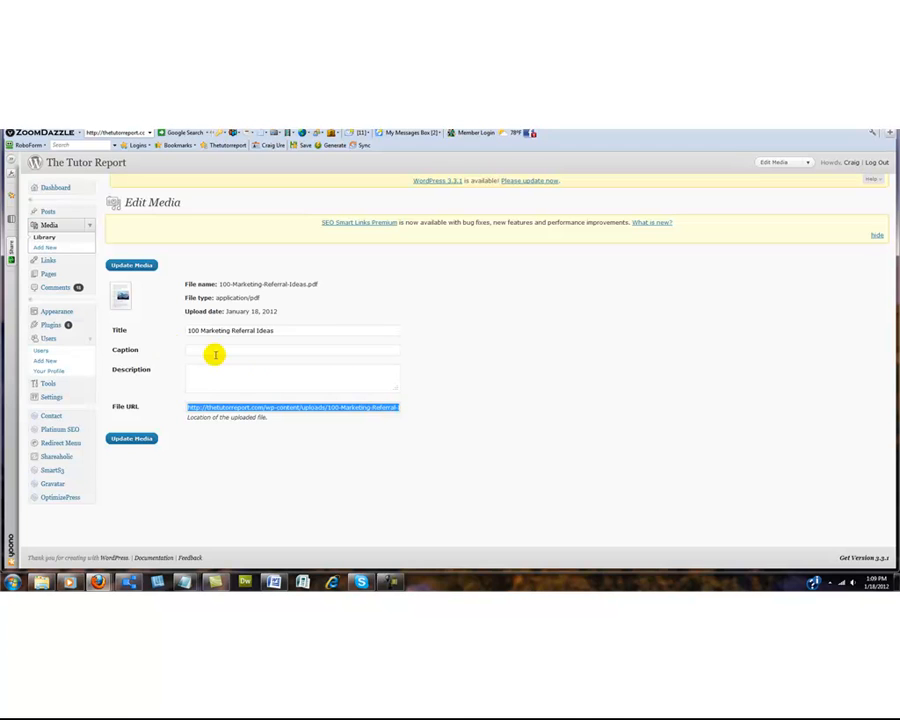
click(522, 307)
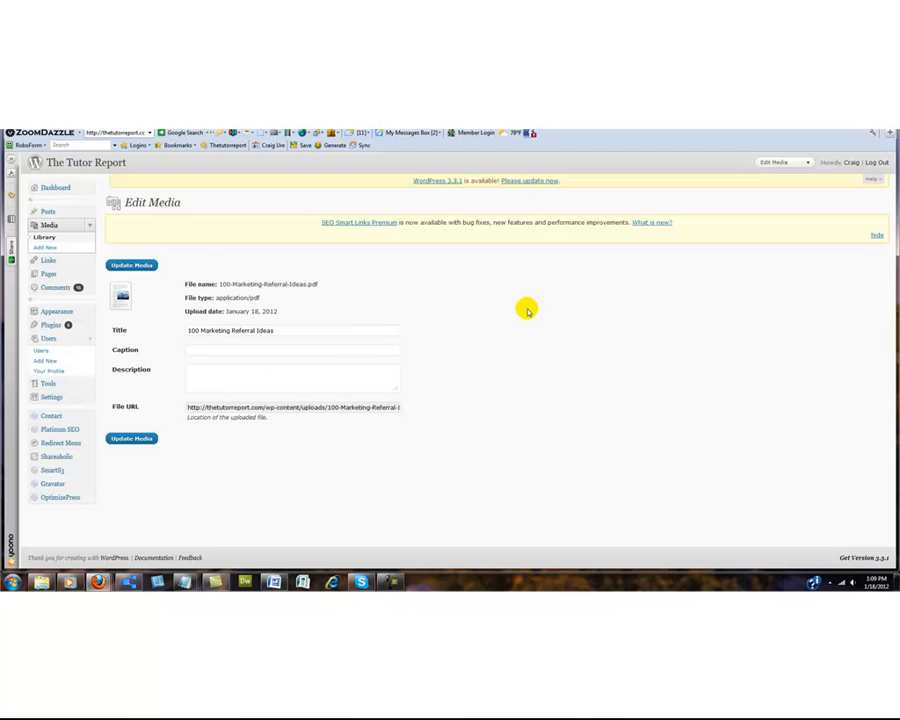
Reopen the draft "January 2012 Vol 1" and replace the PDF address in its download code with the copied file URL.
click(45, 213)
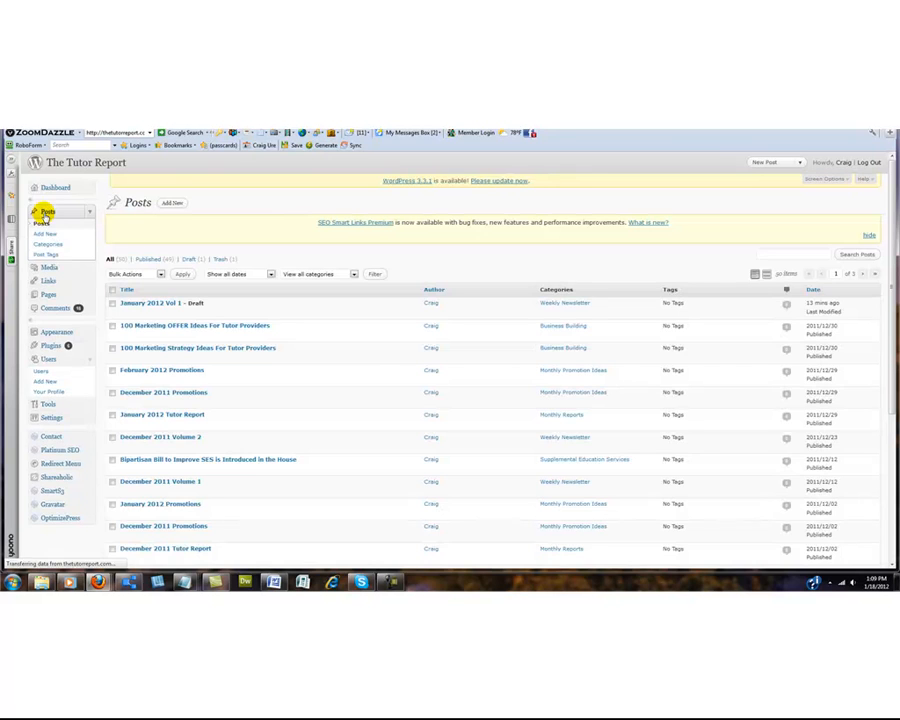
click(148, 302)
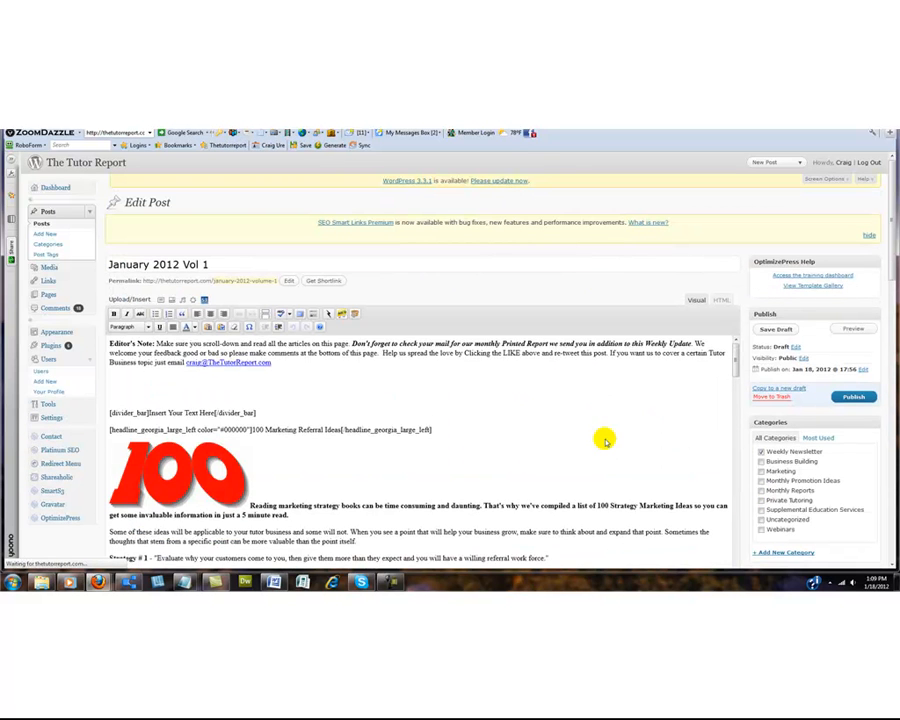
scroll(597, 433, down, 2)
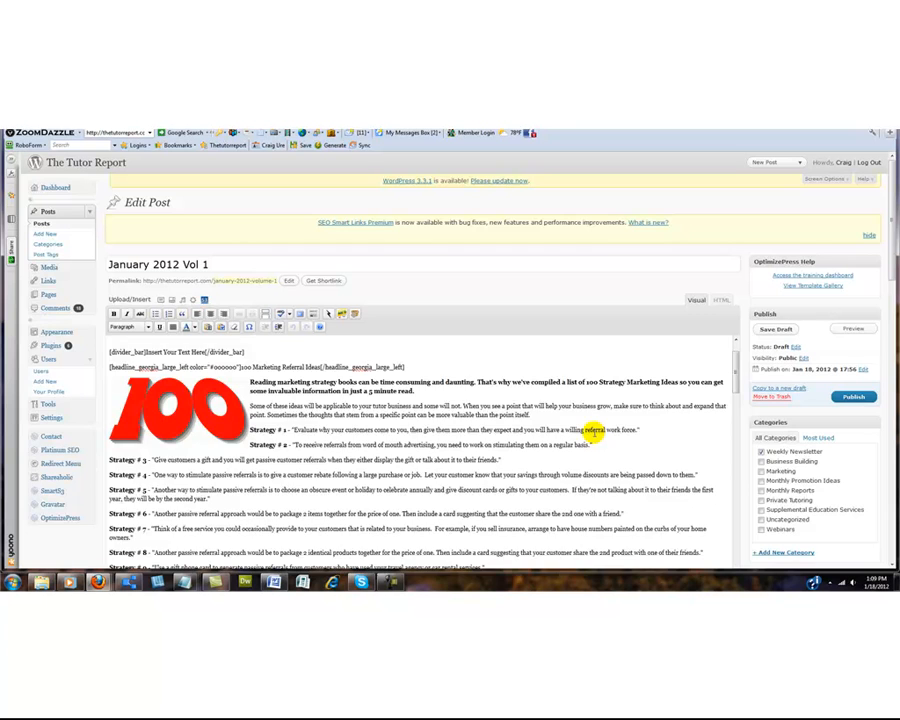
scroll(590, 429, down, 4)
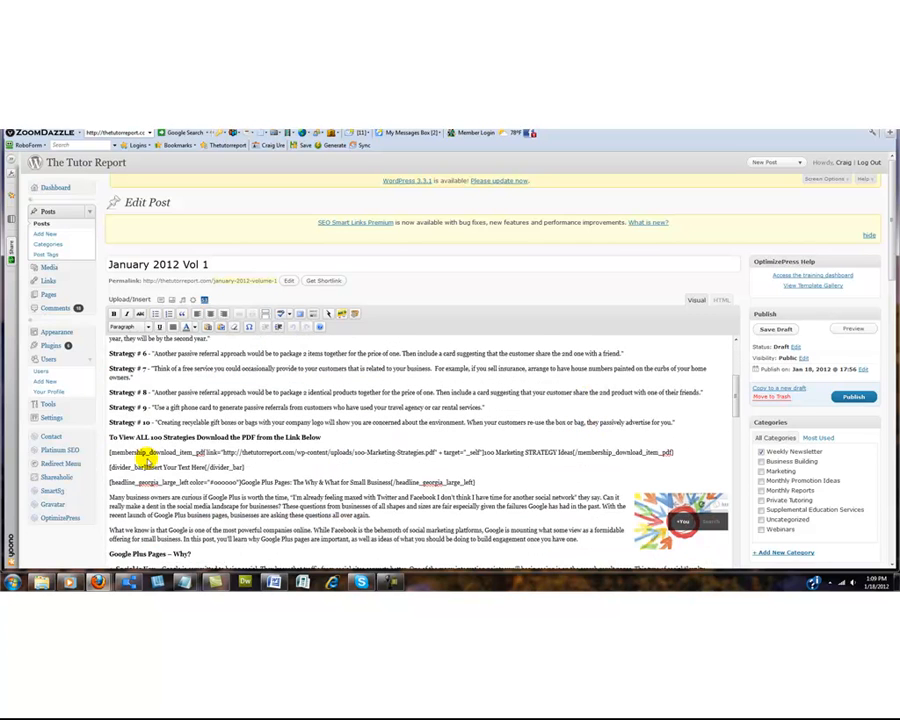
double_click(212, 453)
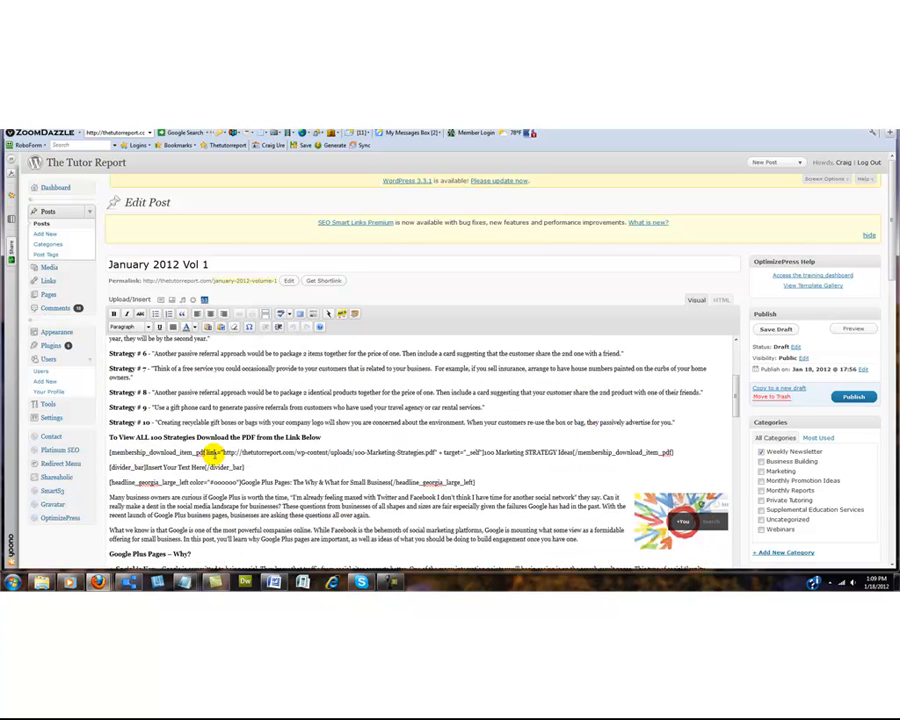
click(113, 452)
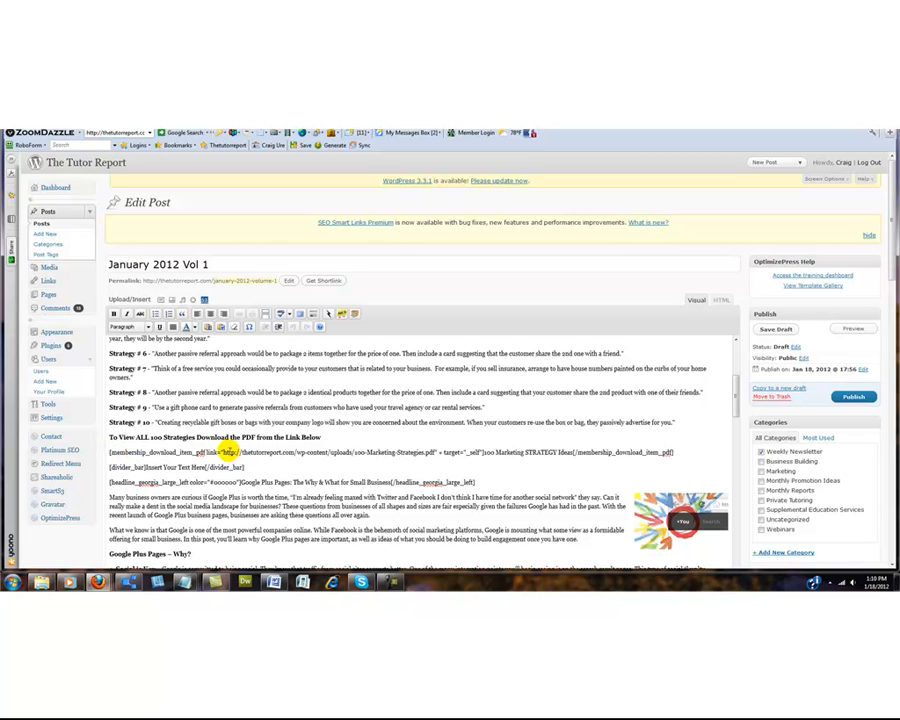
drag(228, 452, 430, 453)
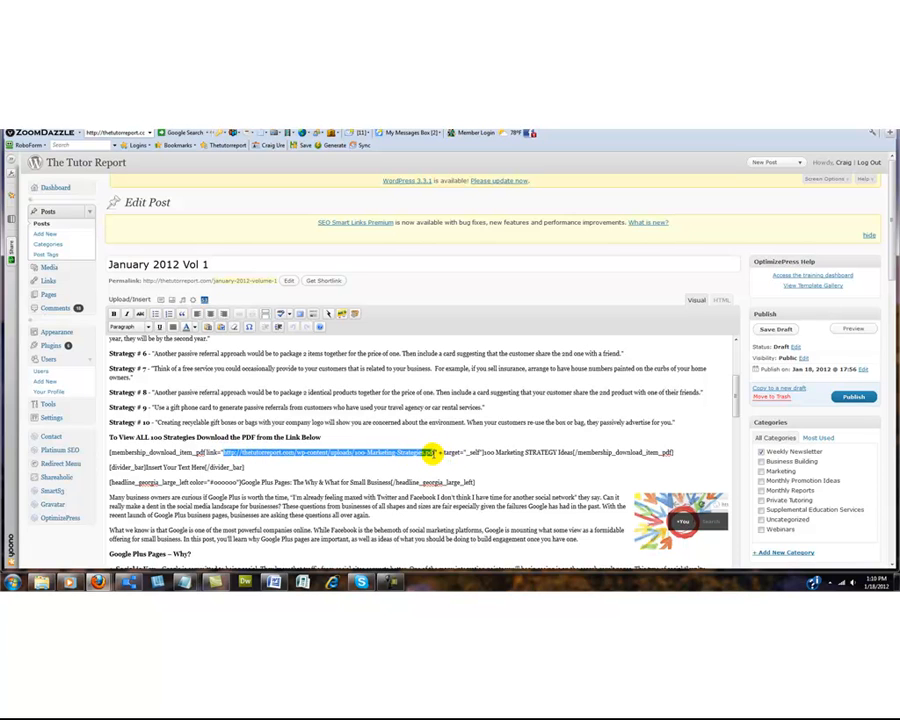
click(432, 452)
drag(432, 452, 222, 452)
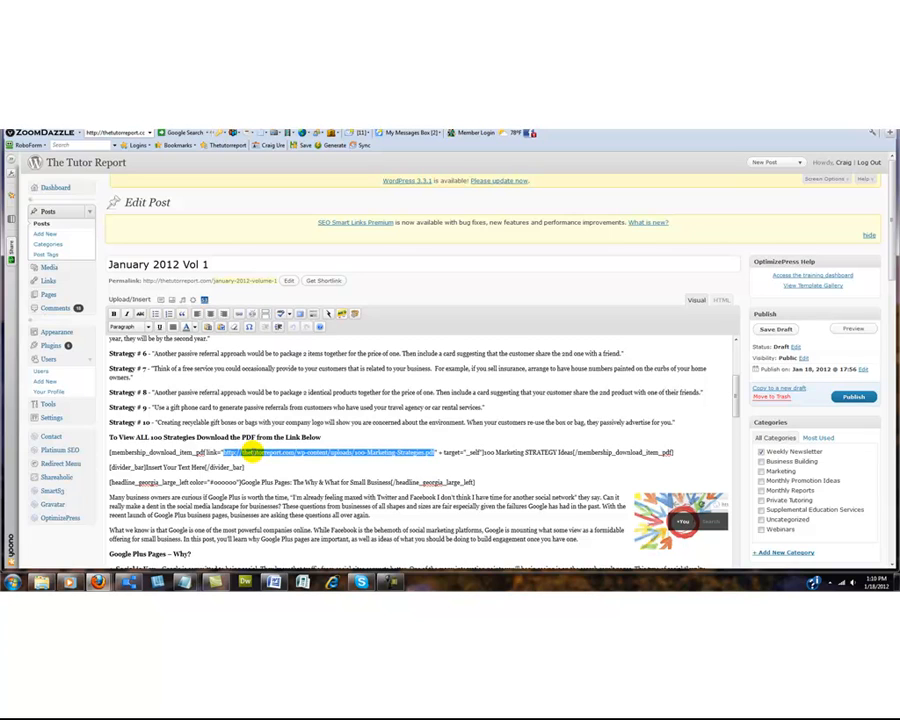
key(ctrl+v)
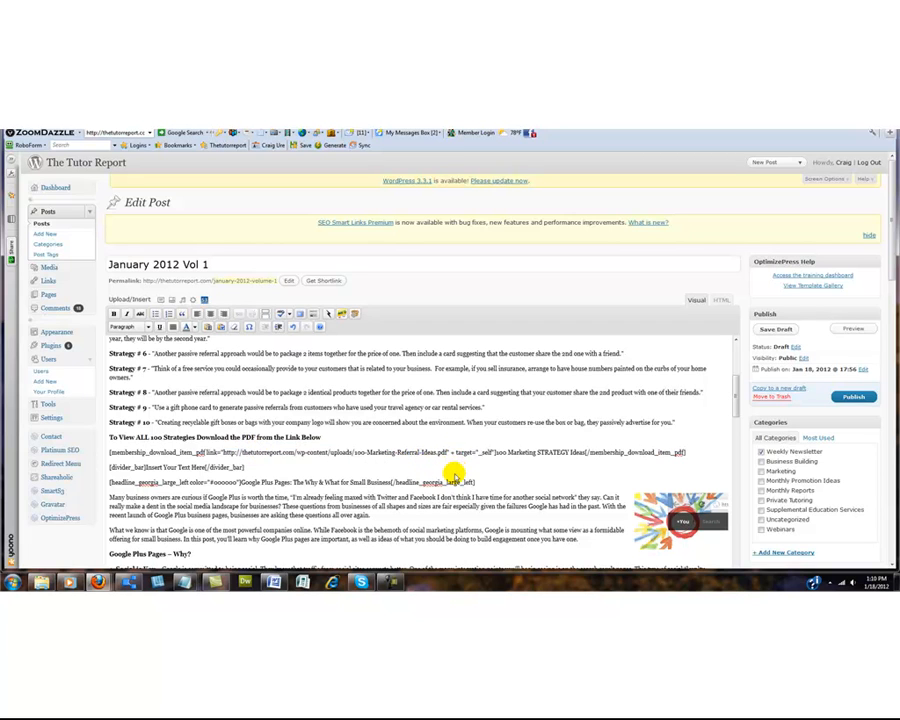
Change the download link's label to "100 Marketing REFERRAL Ideas", keeping the quotation marks around the PDF address intact.
double_click(443, 452)
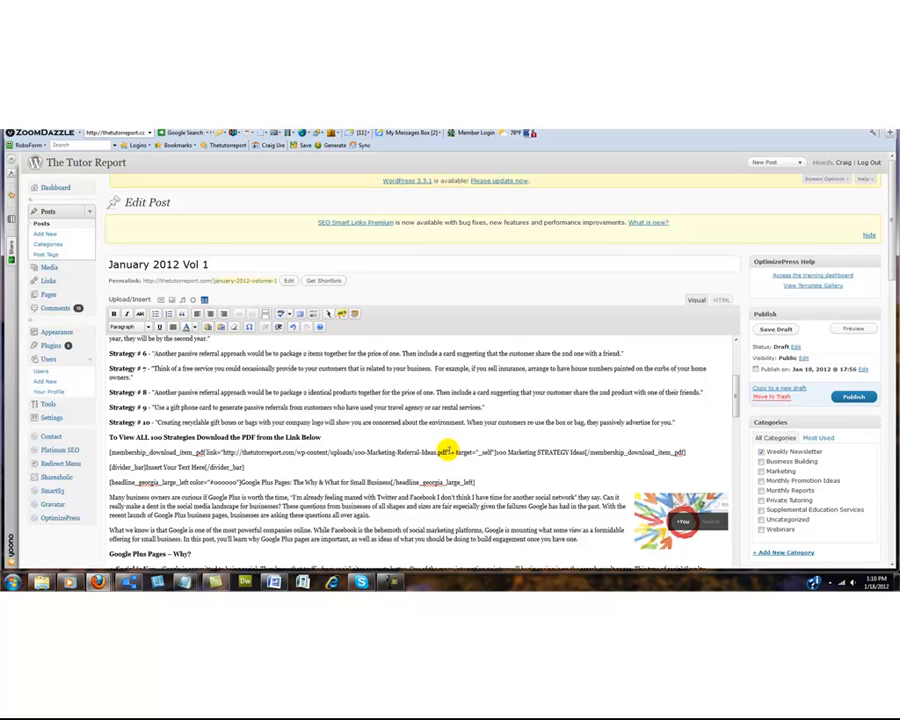
double_click(226, 452)
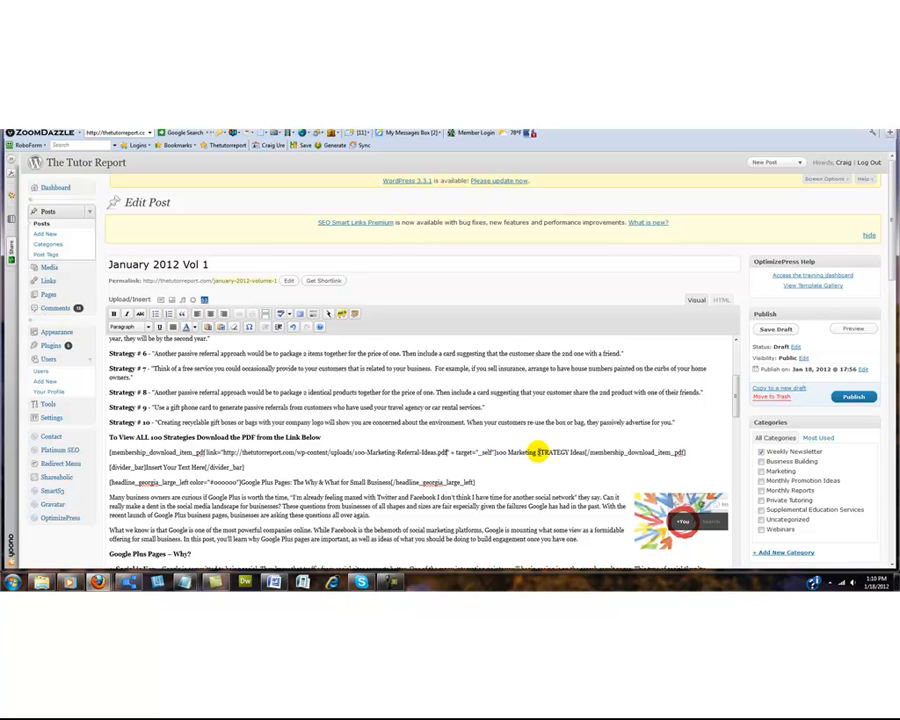
drag(538, 452, 566, 452)
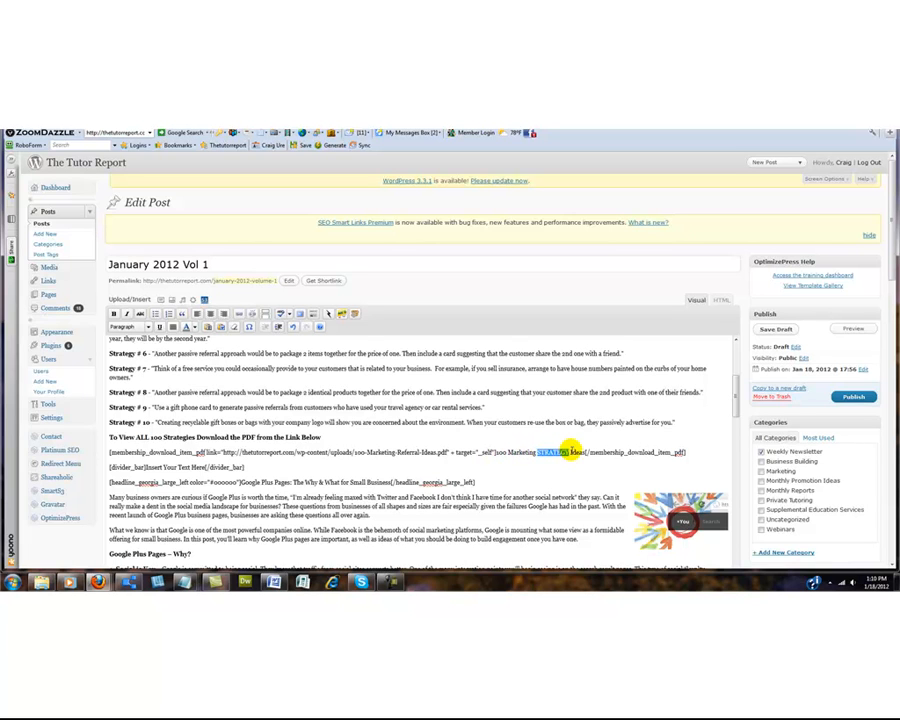
text(REFERRAL)
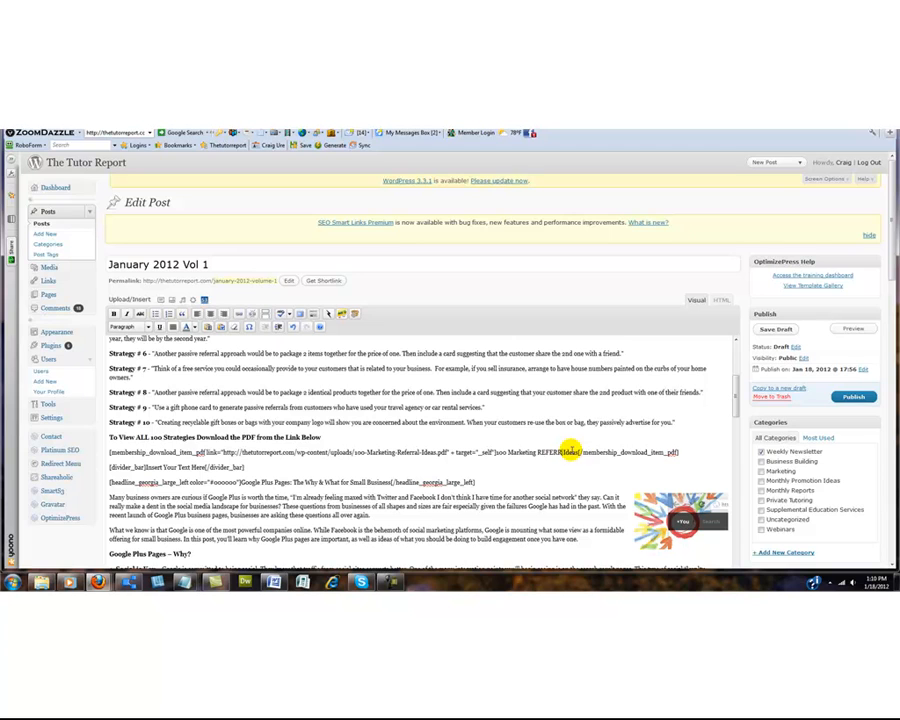
key(BackSpace)
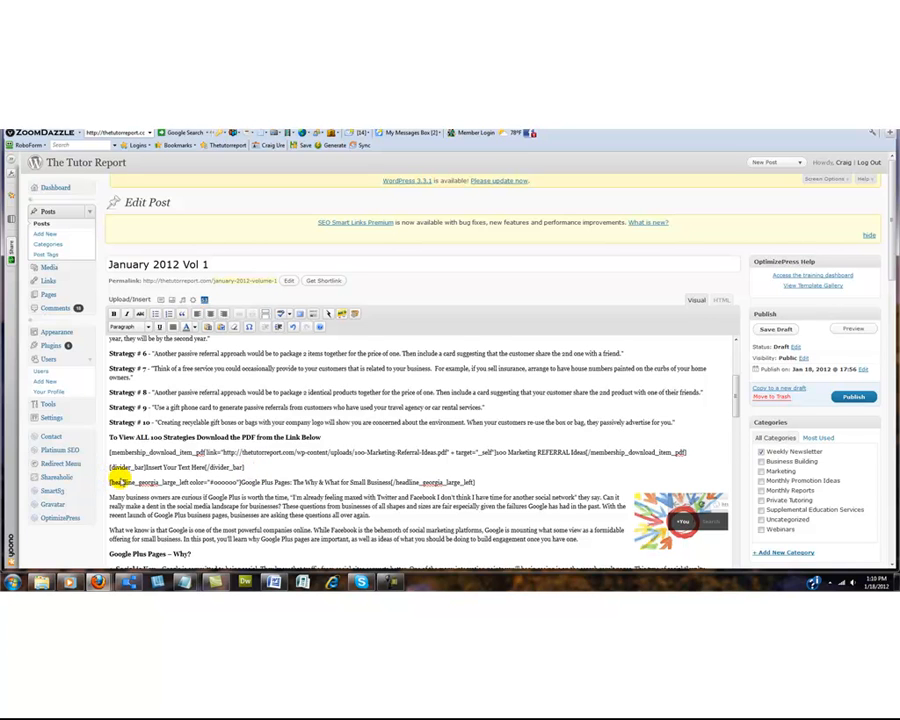
Check the Google Plus article that follows the download code, and switch to notes1 in Notepad to find the Legislative Update text.
scroll(380, 473, down, 3)
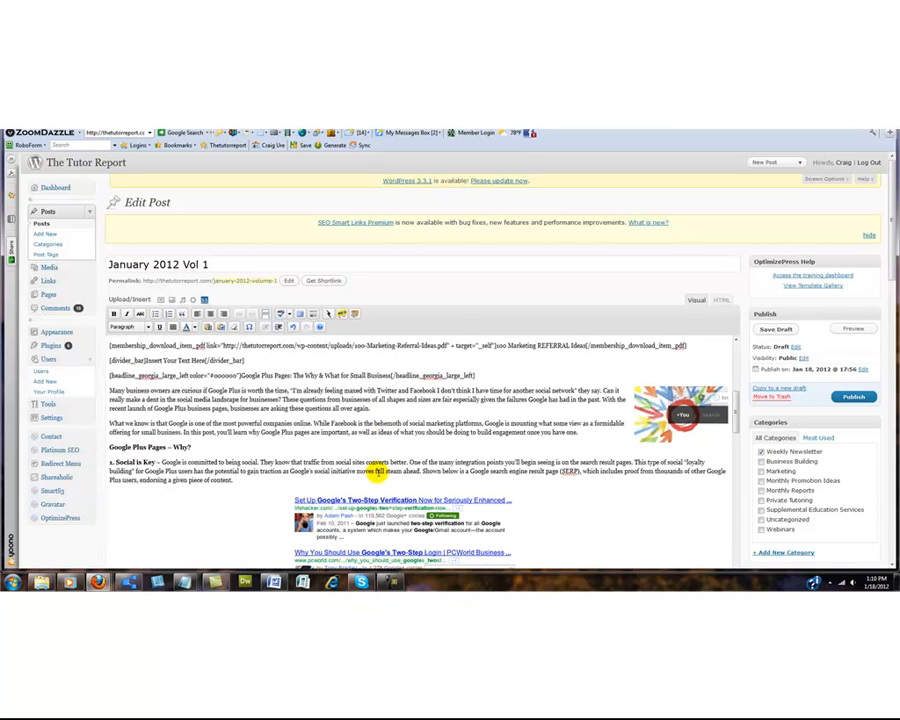
double_click(282, 376)
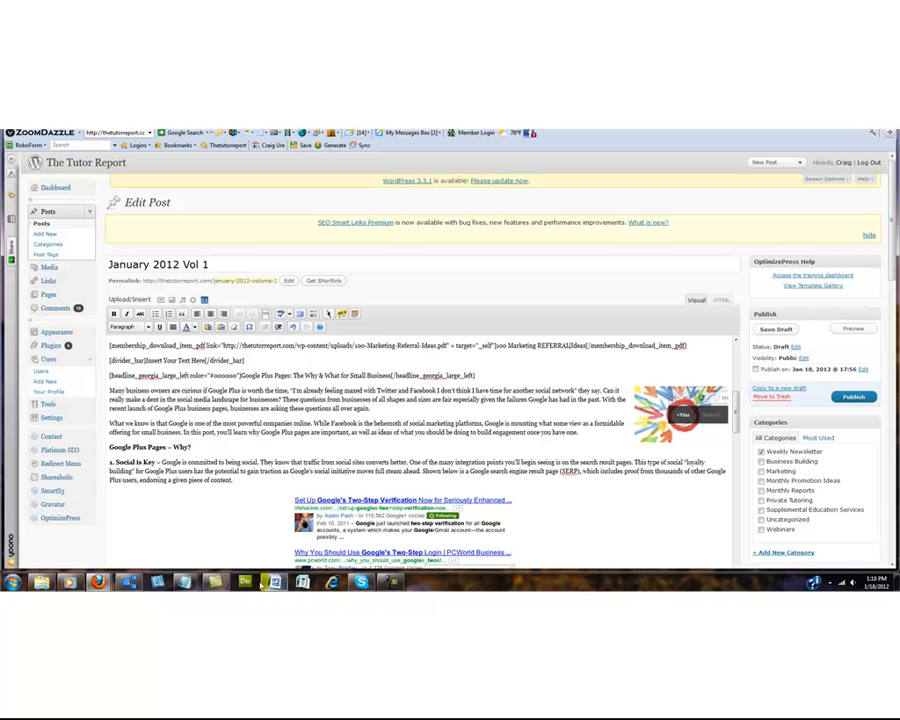
mouse_move(185, 582)
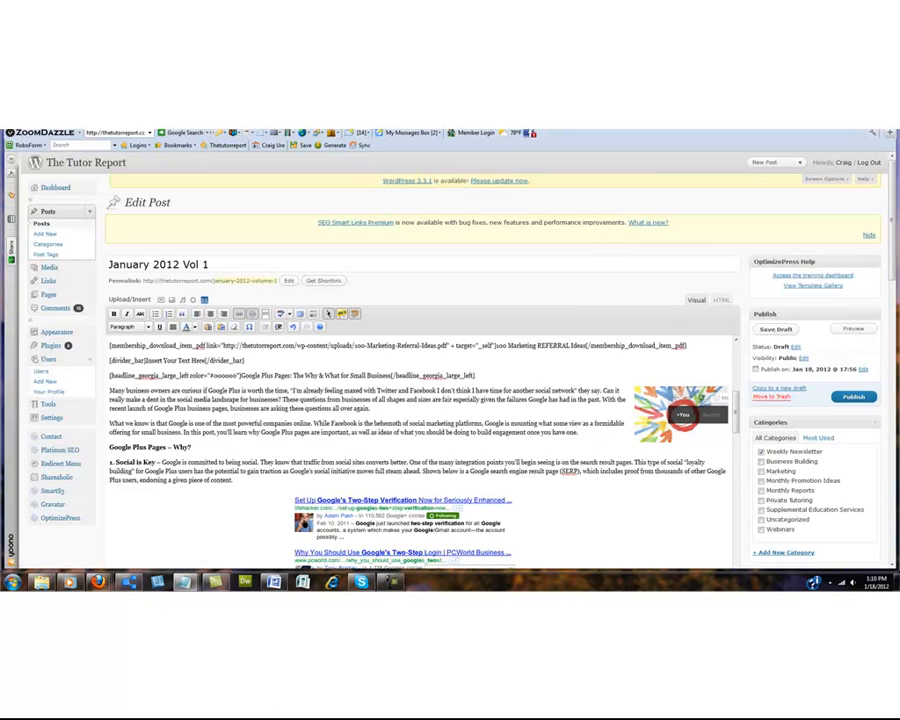
drag(897, 205, 491, 182)
scroll(522, 365, up, 1)
scroll(522, 365, up, 1)
scroll(522, 365, down, 2)
drag(744, 457, 744, 217)
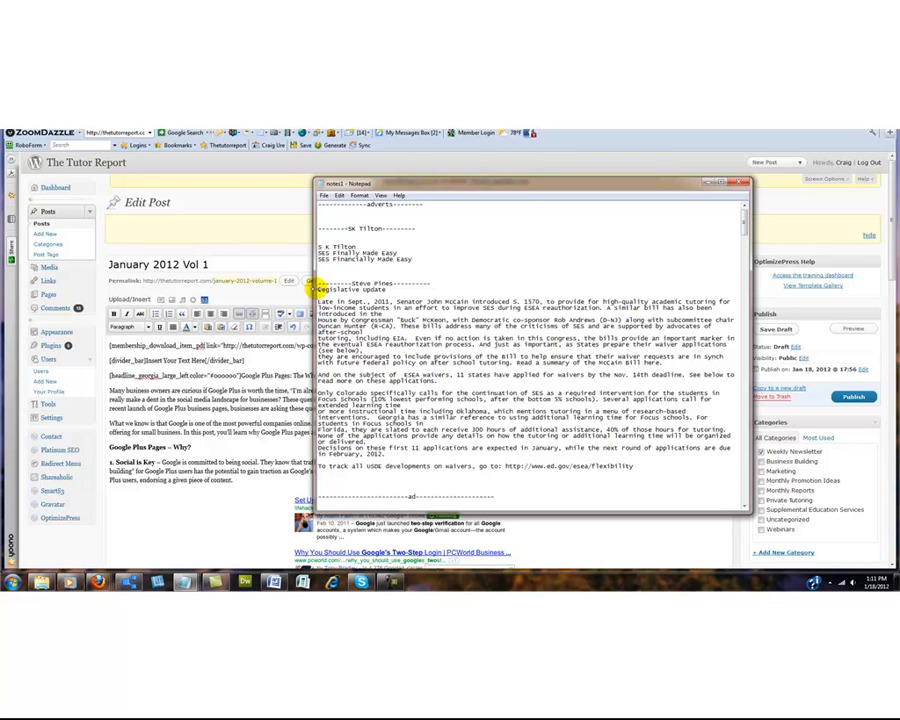
Select the Legislative Update text from "Late in Sept., 2011" through the USDE waivers web address, and return to the post draft.
drag(322, 301, 437, 350)
drag(577, 421, 636, 467)
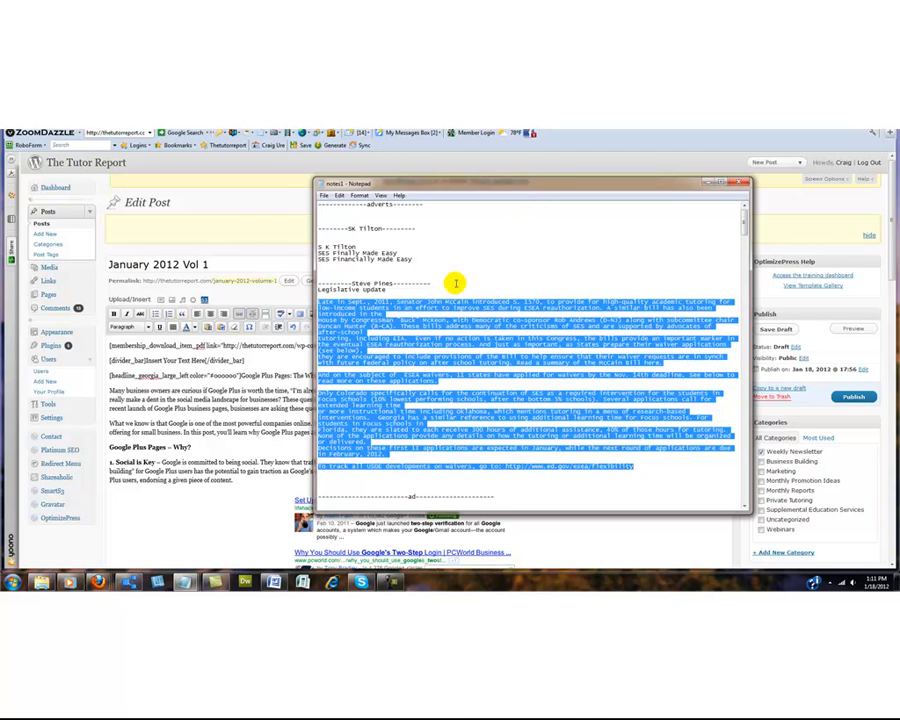
drag(468, 185, 713, 190)
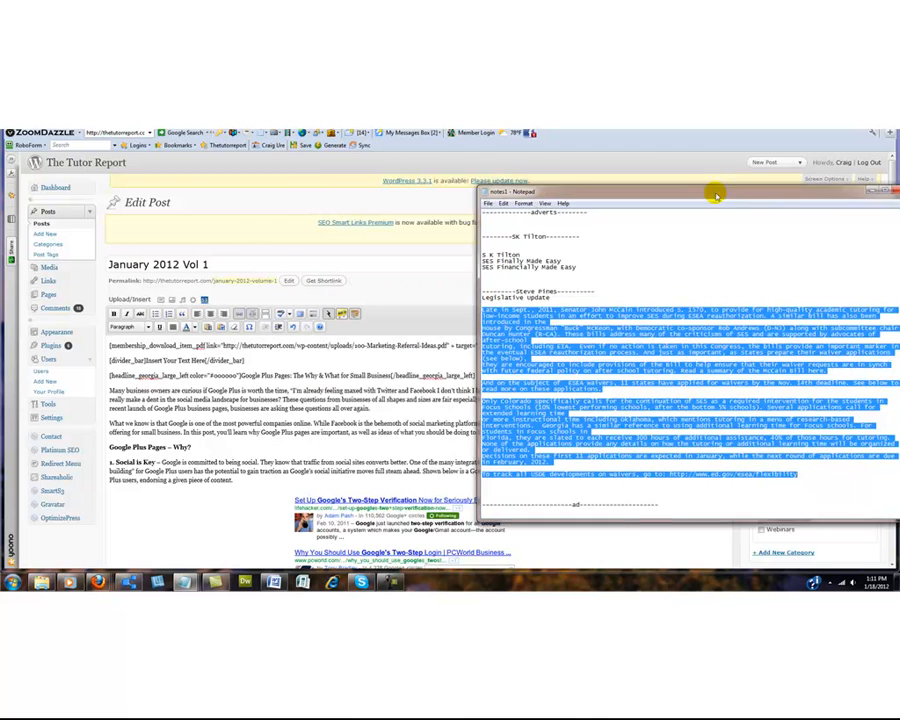
click(680, 415)
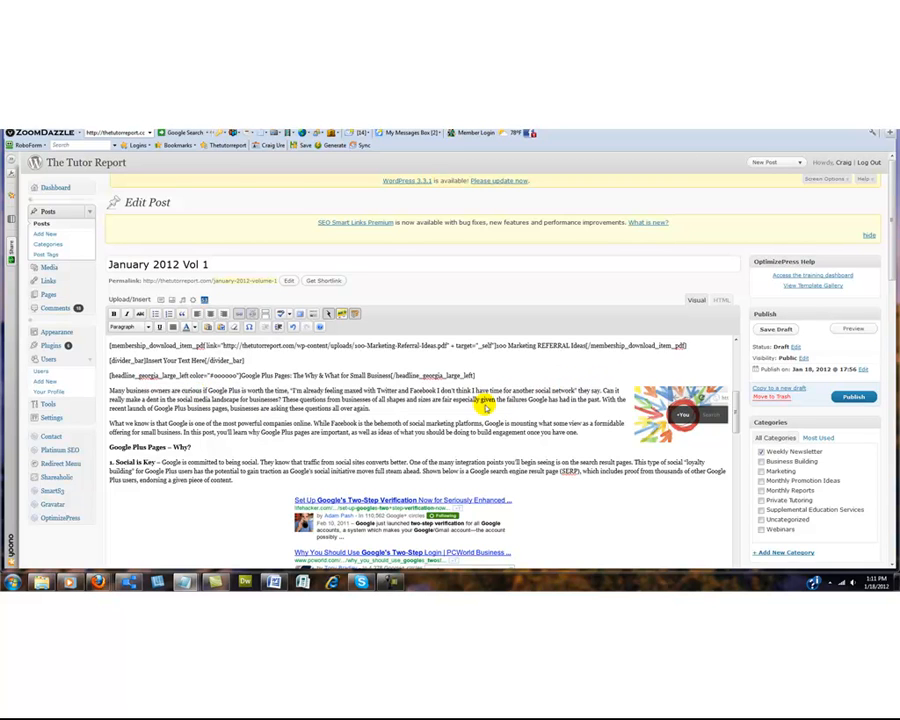
Delete the three images from the Google Plus Pages article: the thumbnail beside the intro, the search results screenshot and the website field screenshot.
click(655, 398)
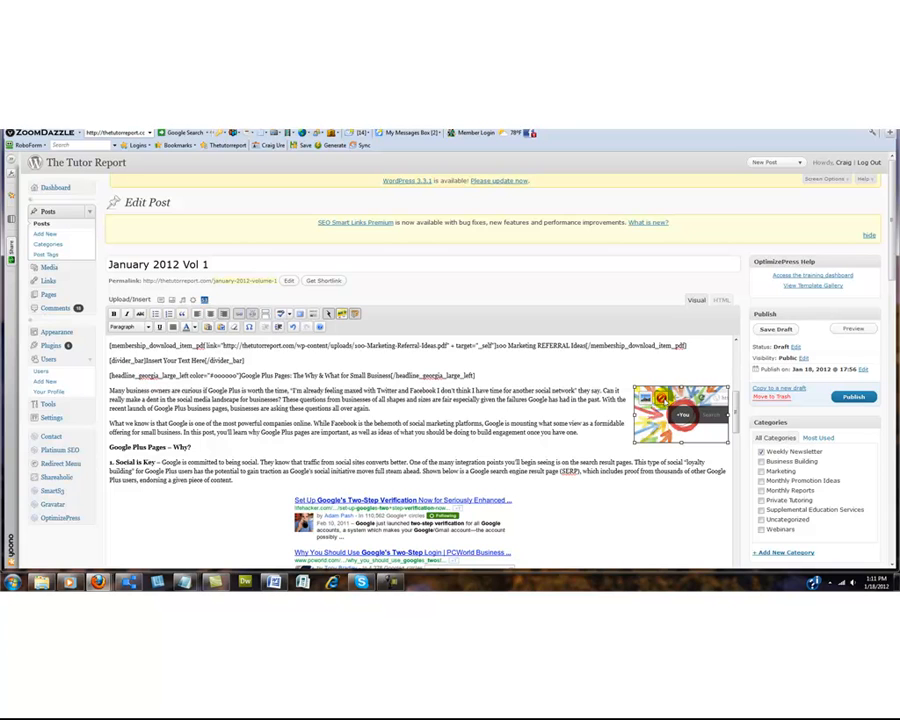
click(662, 399)
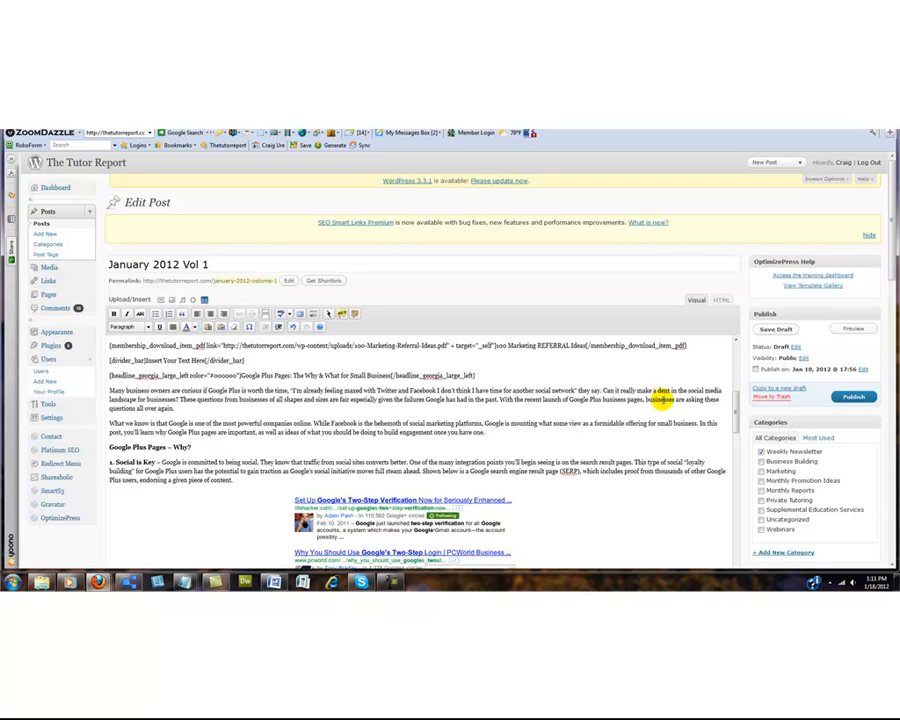
scroll(500, 428, down, 5)
click(468, 424)
scroll(466, 412, up, 2)
scroll(430, 425, down, 3)
click(367, 406)
scroll(310, 418, up, 3)
scroll(300, 465, down, 2)
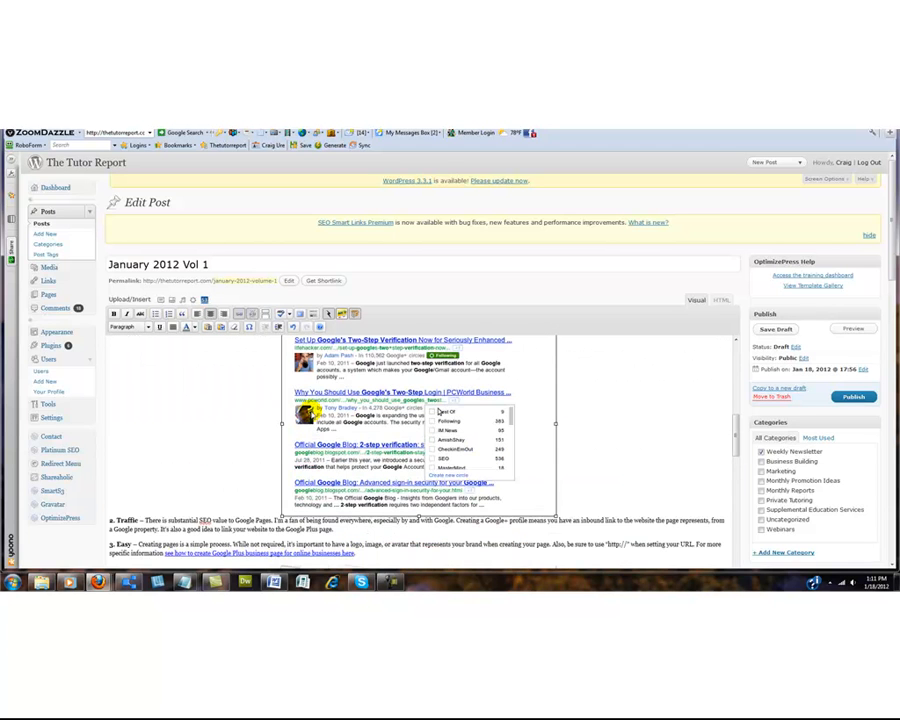
scroll(438, 411, down, 3)
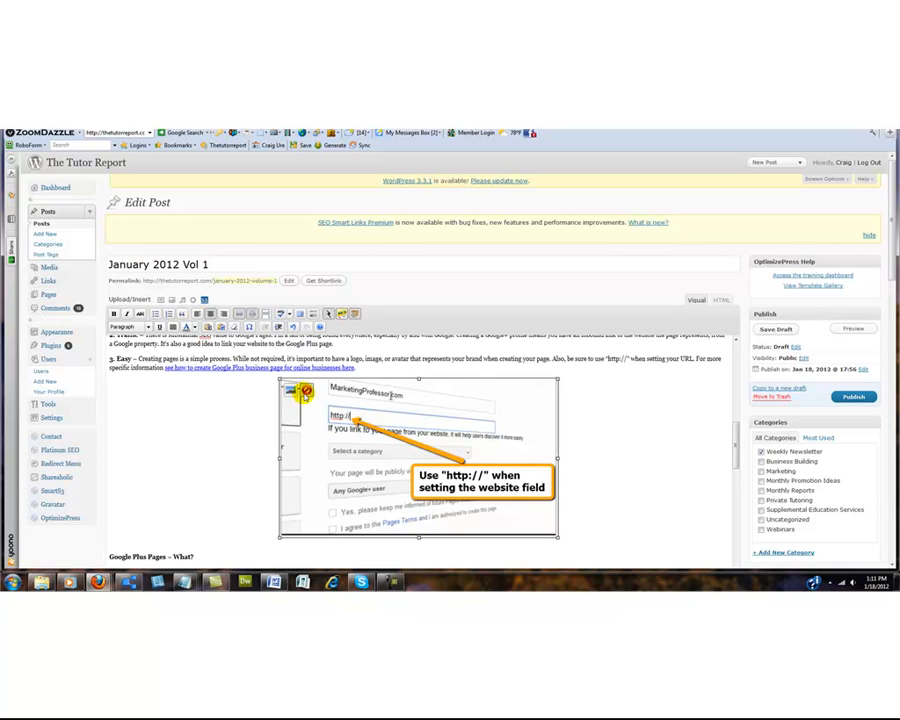
click(306, 391)
scroll(356, 425, up, 5)
scroll(356, 430, up, 3)
scroll(356, 430, down, 7)
scroll(352, 430, up, 3)
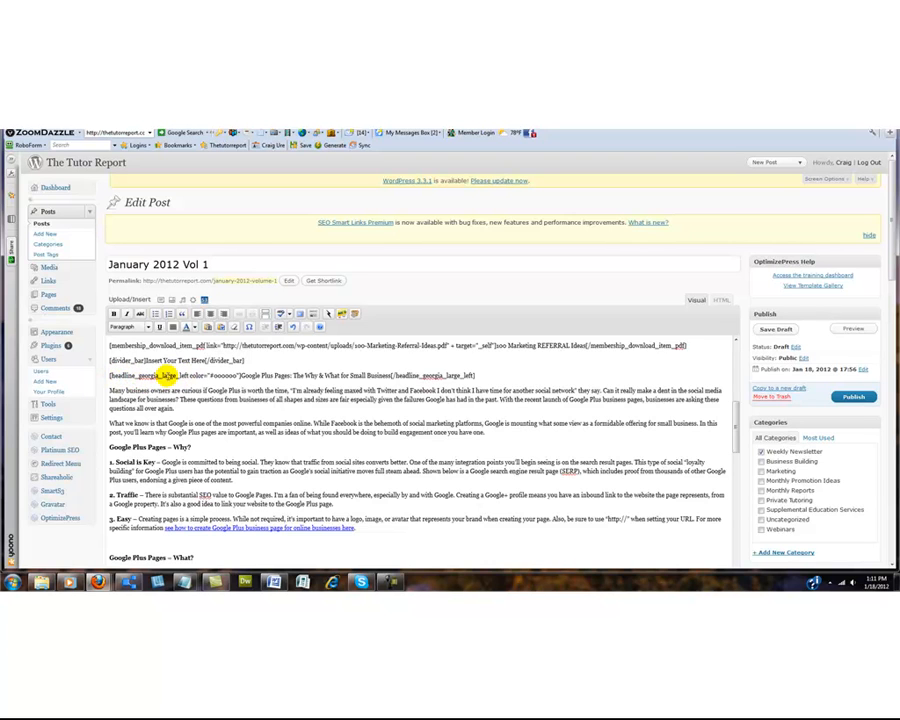
Replace the Google Plus Pages headline text with "SES Legislative Update by" followed by the author's full name, keeping the headline shortcode intact.
drag(240, 375, 385, 376)
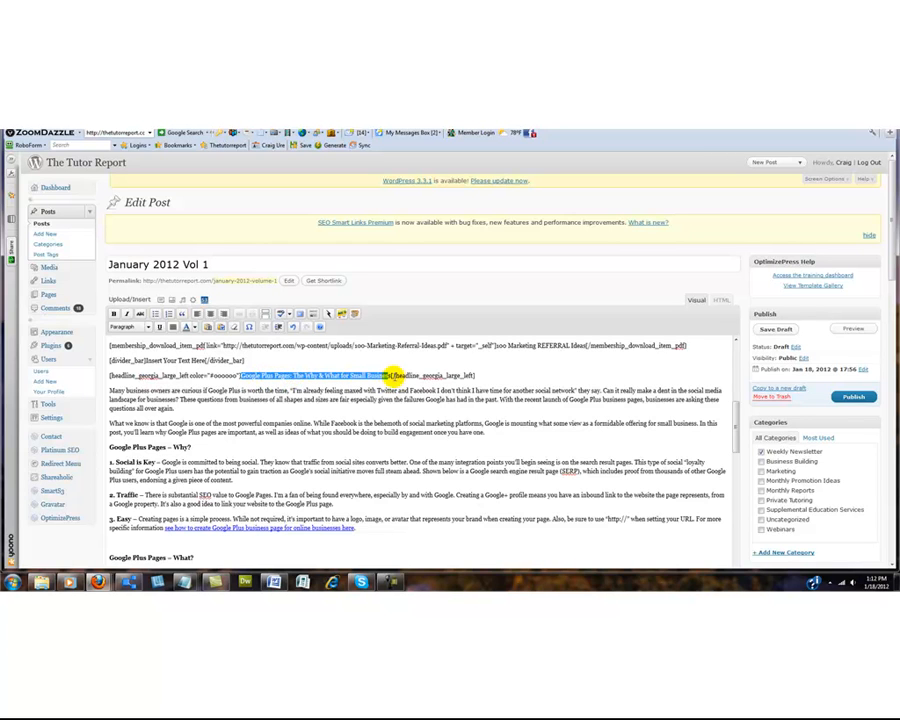
text(SES)
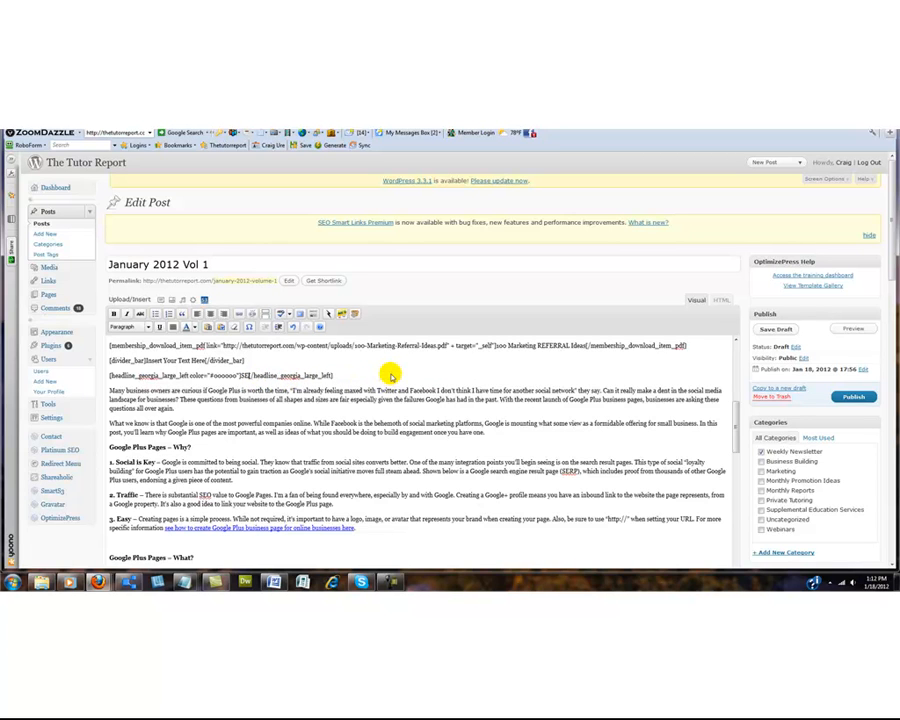
text( Iegislative Updat)
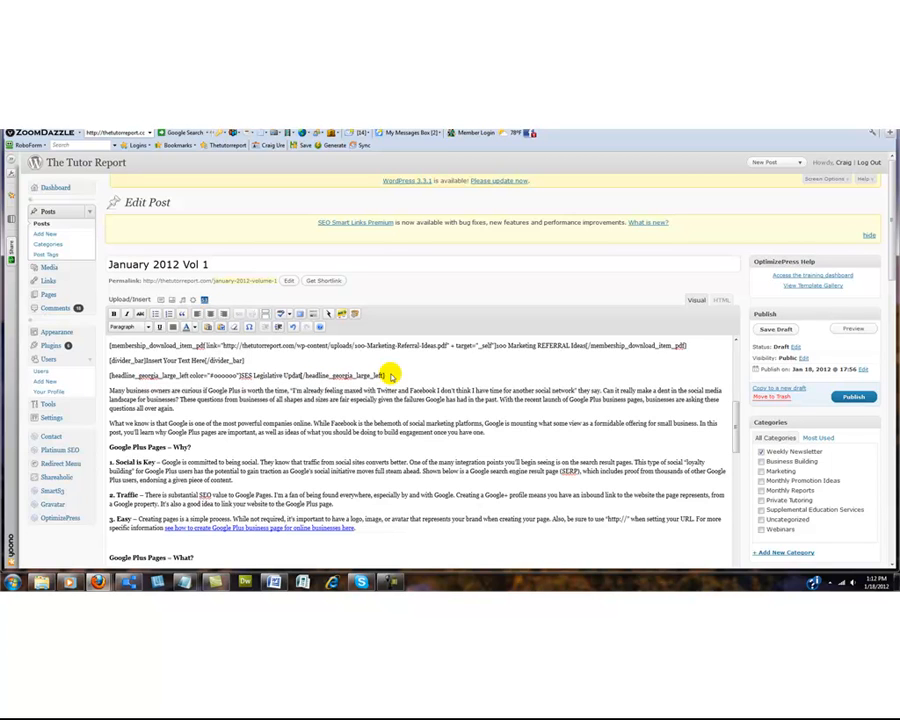
text(e by Streve Pines)
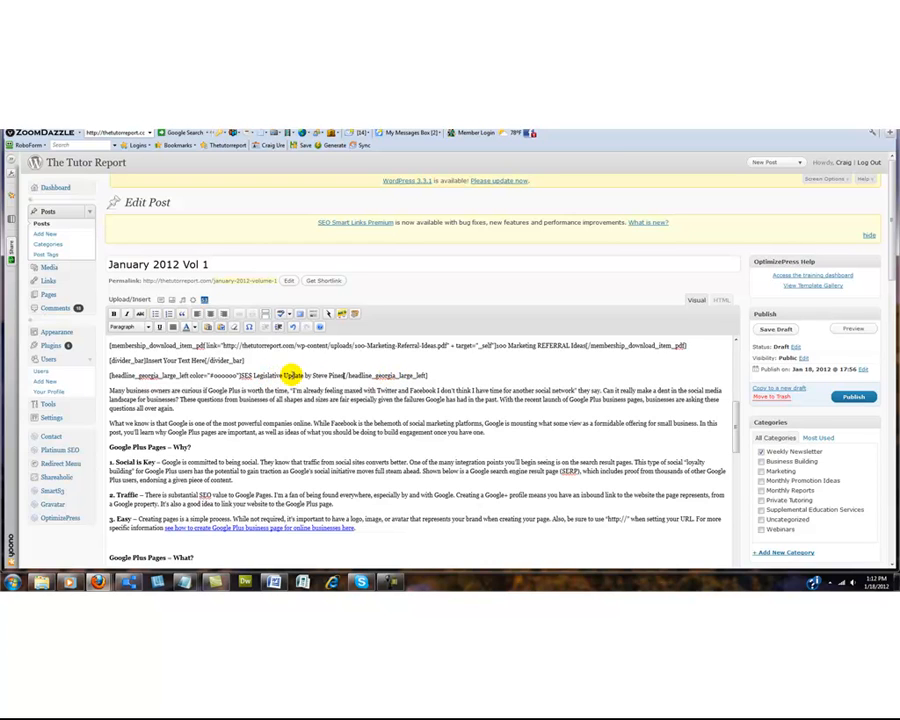
Delete the video chat screenshot below the list of Hangout topics in the Google Plus article.
drag(112, 390, 418, 496)
click(413, 492)
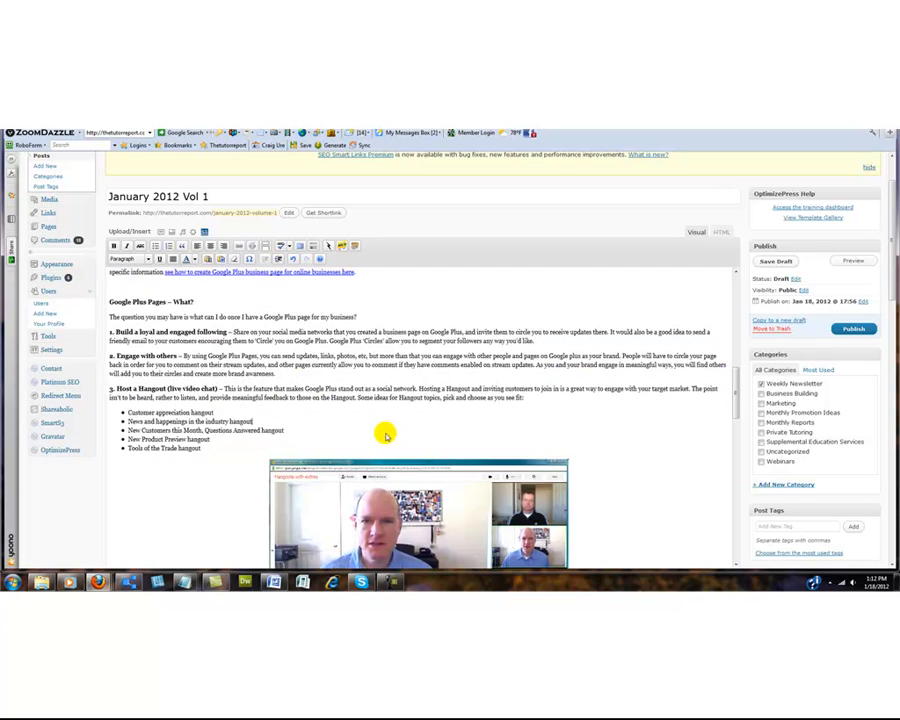
scroll(388, 476, down, 1)
click(316, 437)
click(296, 418)
scroll(342, 434, down, 1)
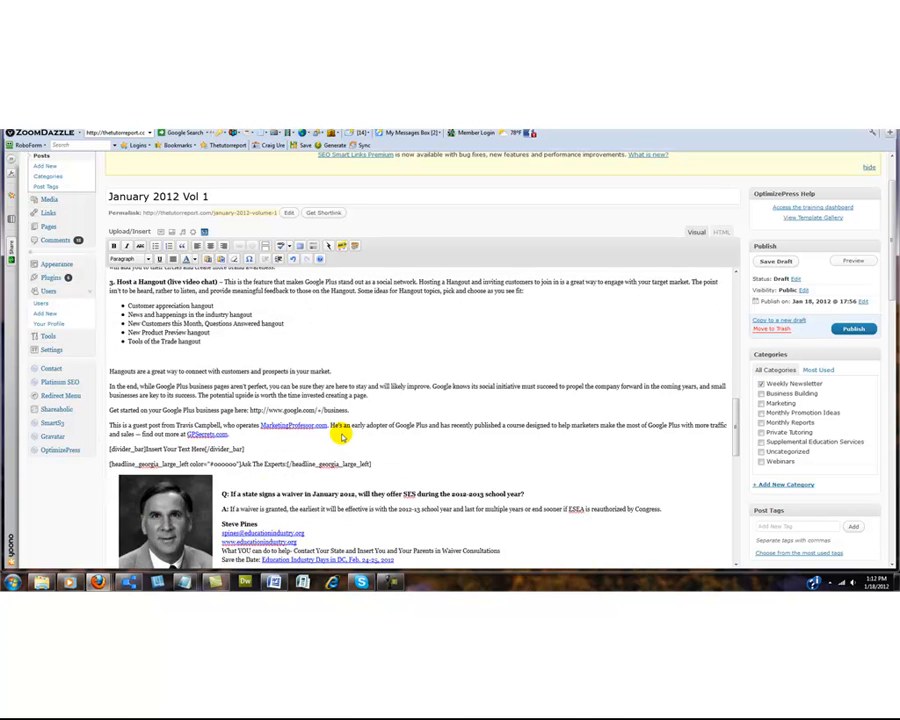
Replace the whole Google Plus article body, from "Many business owners" through the GPSecrets.com line, with the copied Legislative Update text.
scroll(342, 435, up, 15)
scroll(341, 434, up, 2)
scroll(338, 436, down, 4)
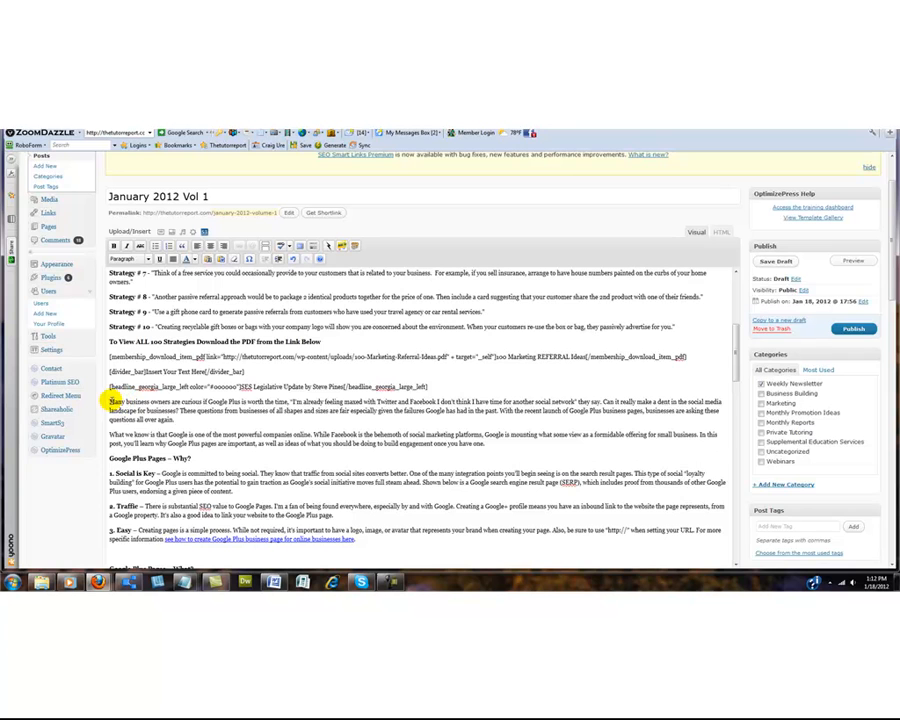
drag(111, 401, 234, 508)
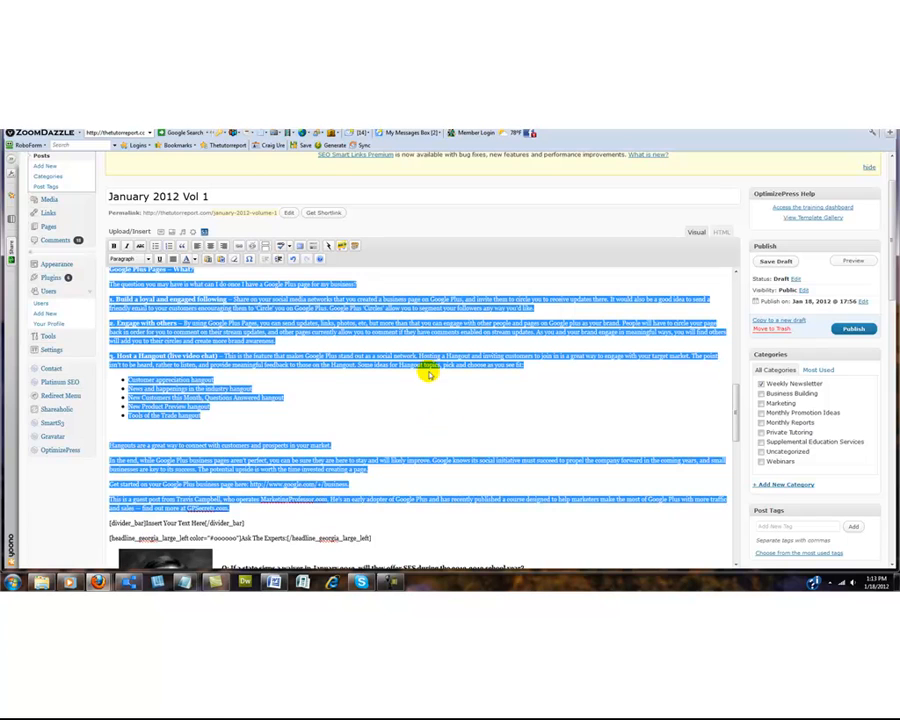
scroll(428, 370, down, 20)
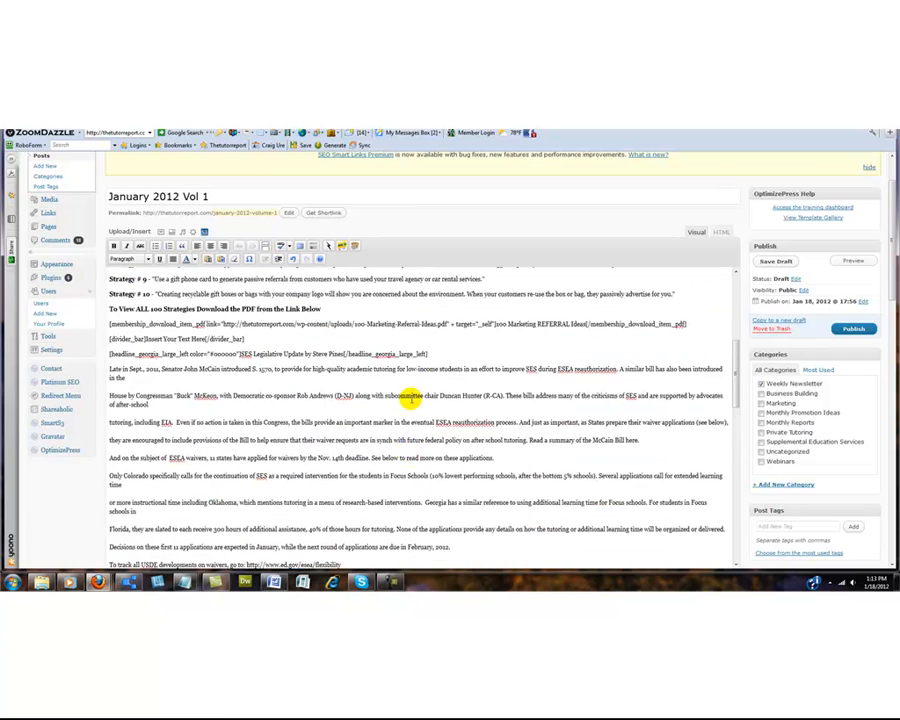
scroll(400, 408, down, 6)
scroll(376, 406, up, 2)
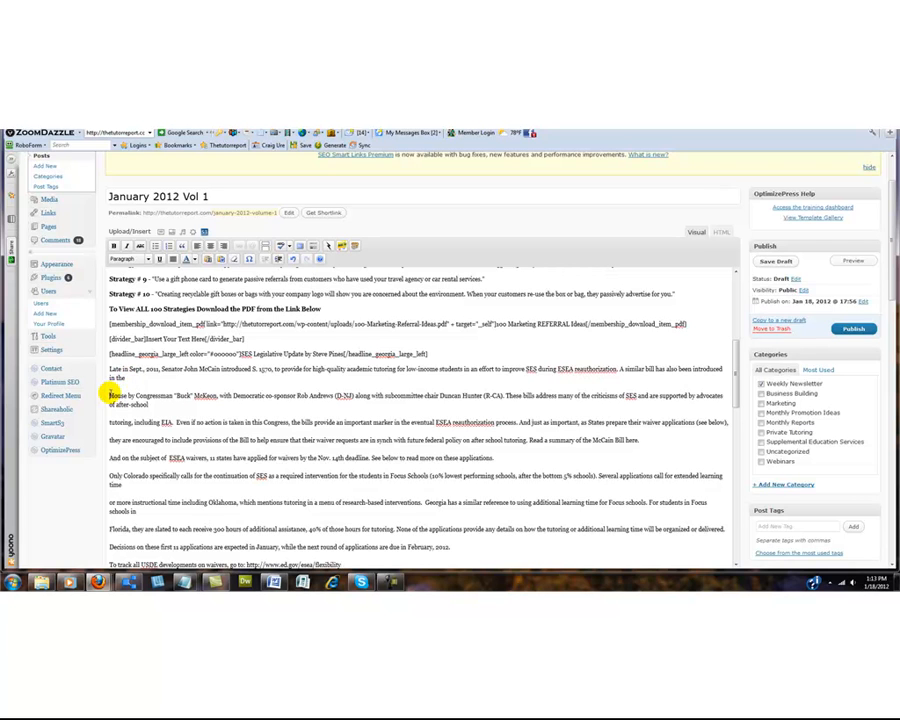
Join the broken lines of the opening "Late in Sept., 2011" text into one paragraph ending with the McCain Bill summary sentence.
click(110, 395)
key(BackSpace)
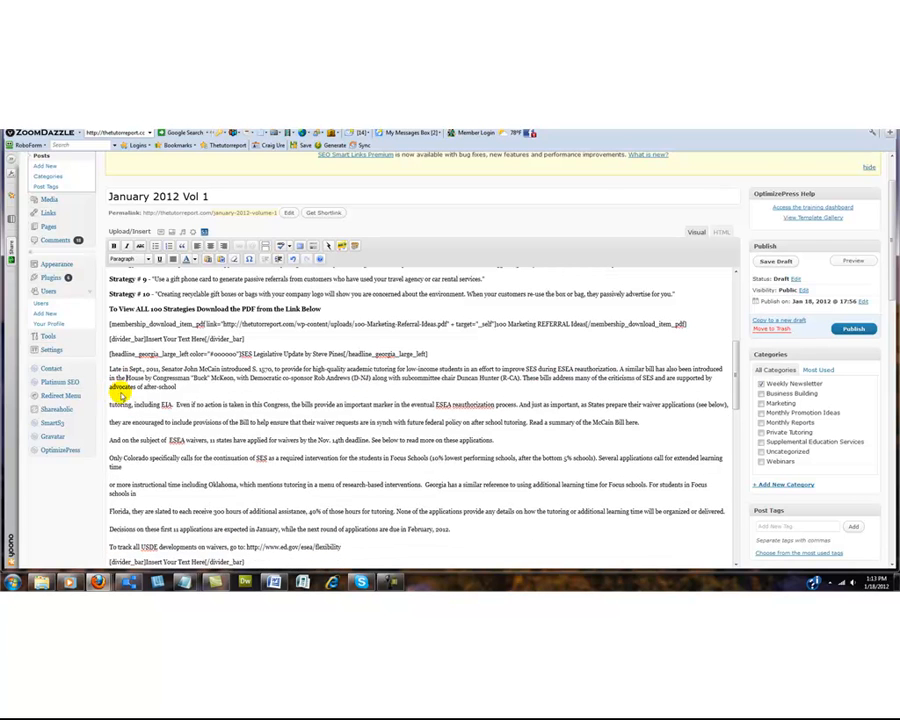
click(110, 405)
key(BackSpace)
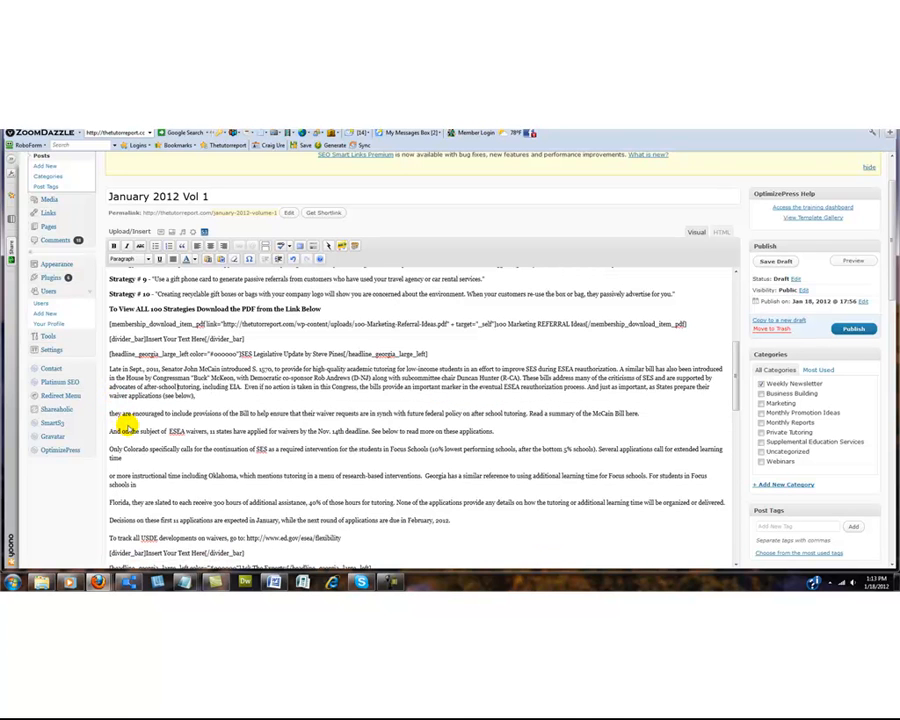
click(110, 413)
key(BackSpace)
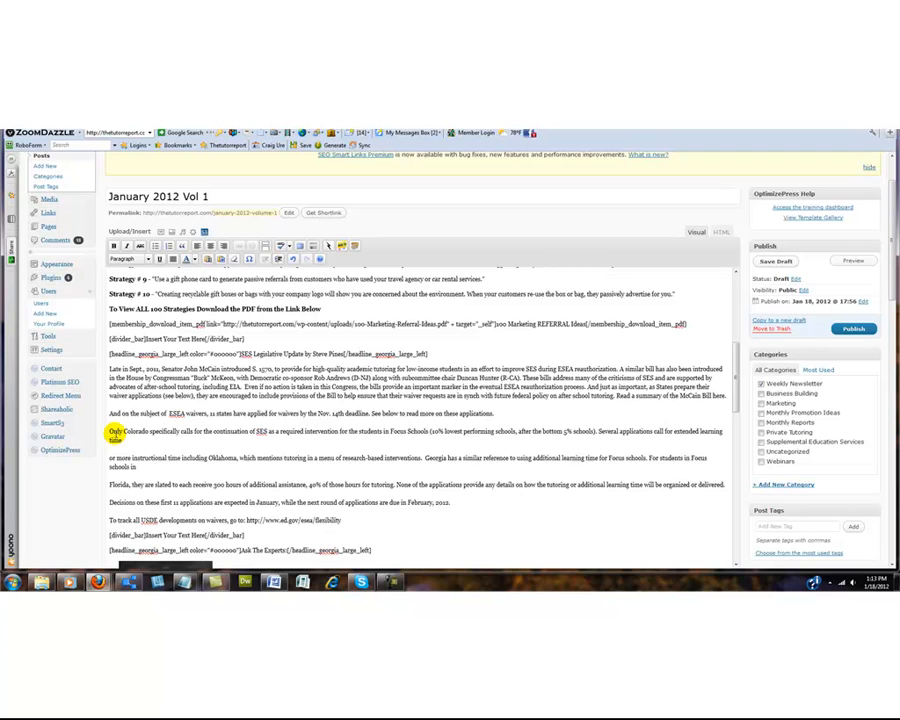
Join the broken lines of the "Only Colorado" text into one paragraph, keeping "Decisions on these first 11 applications" as a separate paragraph.
click(111, 431)
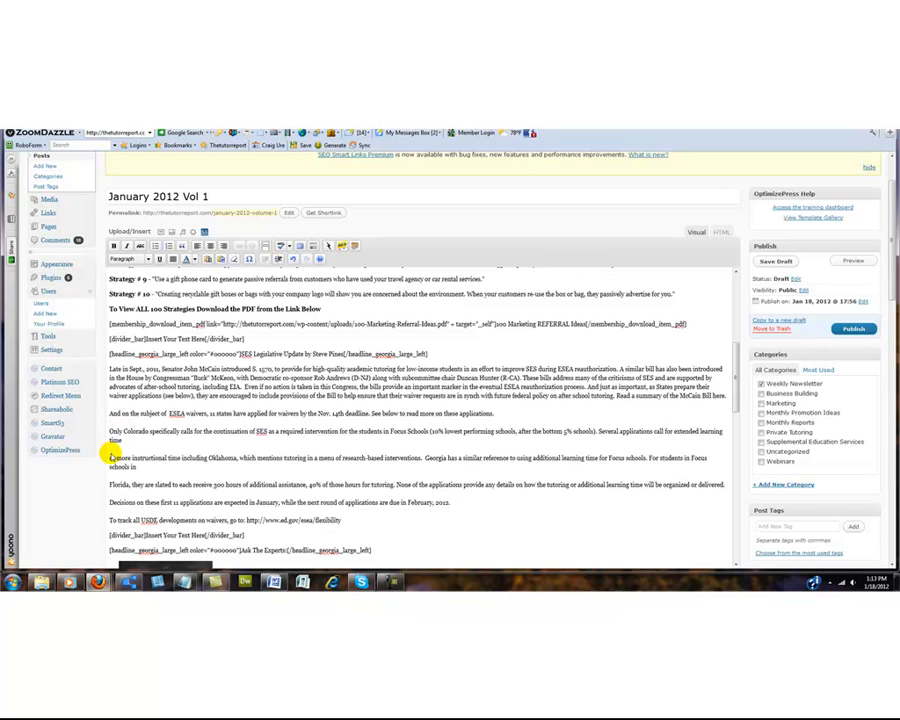
click(112, 457)
key(BackSpace)
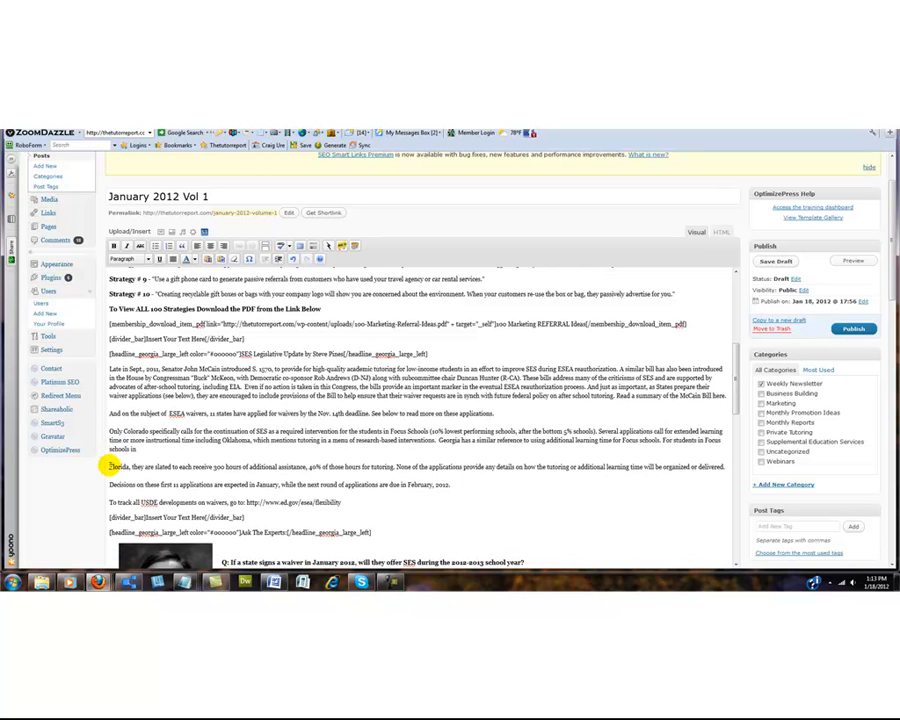
click(112, 467)
key(BackSpace)
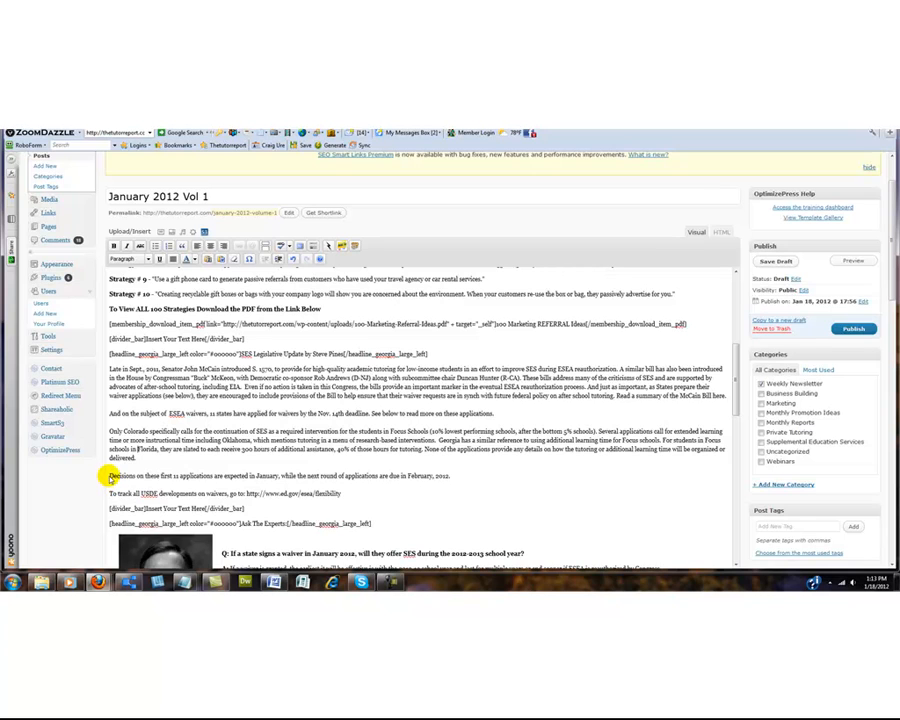
key(BackSpace)
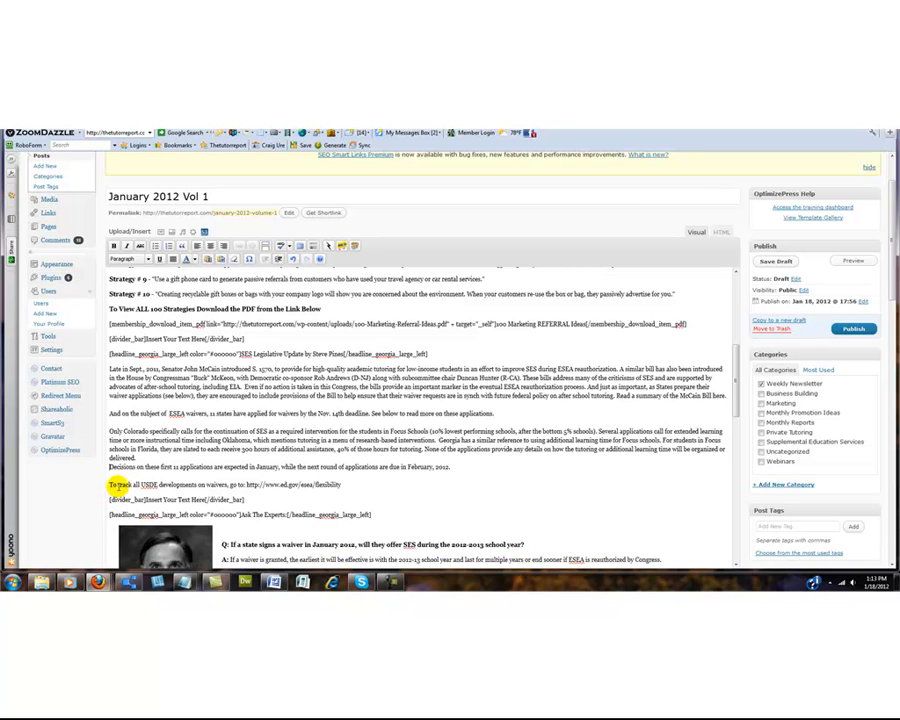
key(Return)
scroll(120, 474, down, 2)
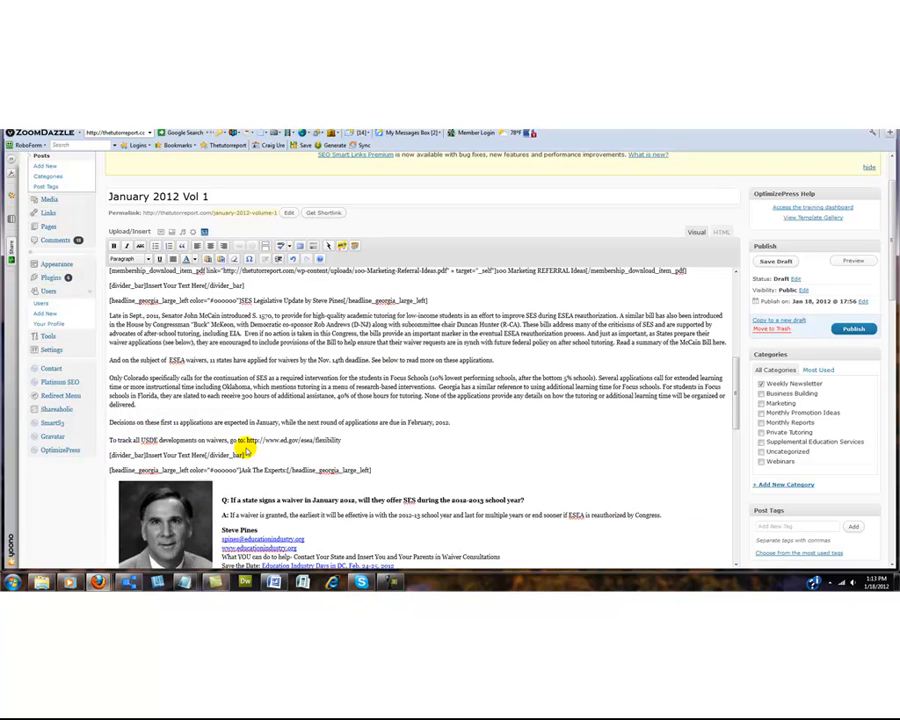
drag(337, 440, 245, 440)
key(ctrl+c)
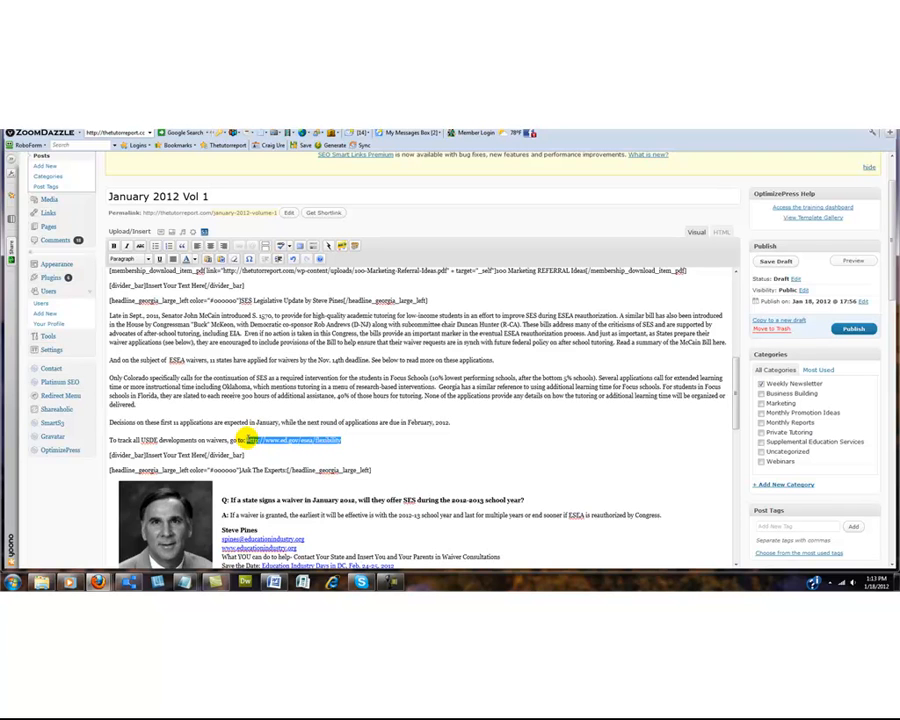
click(239, 246)
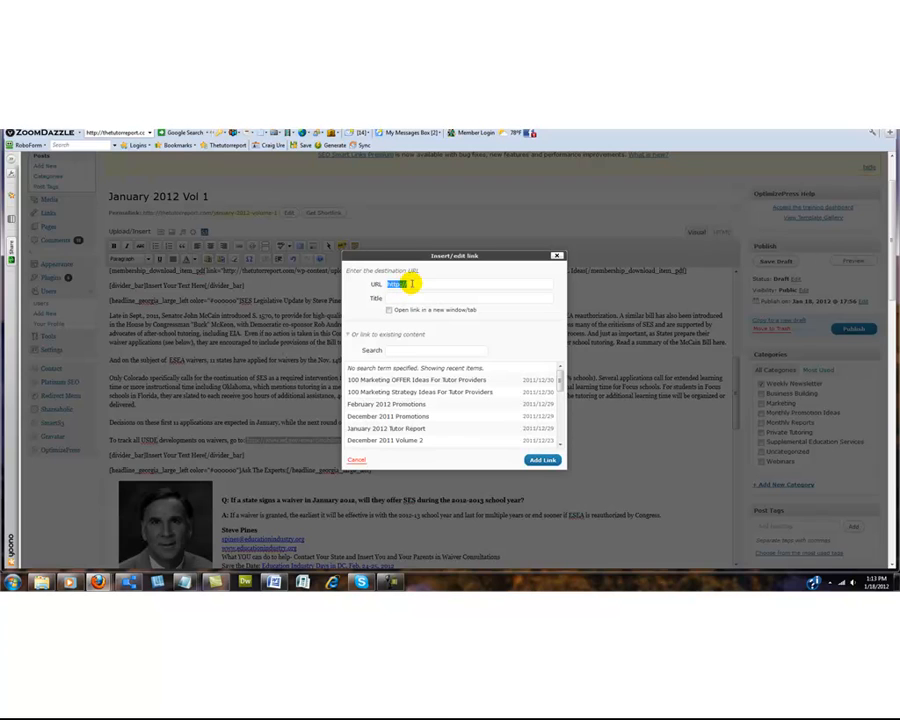
key(ctrl+v)
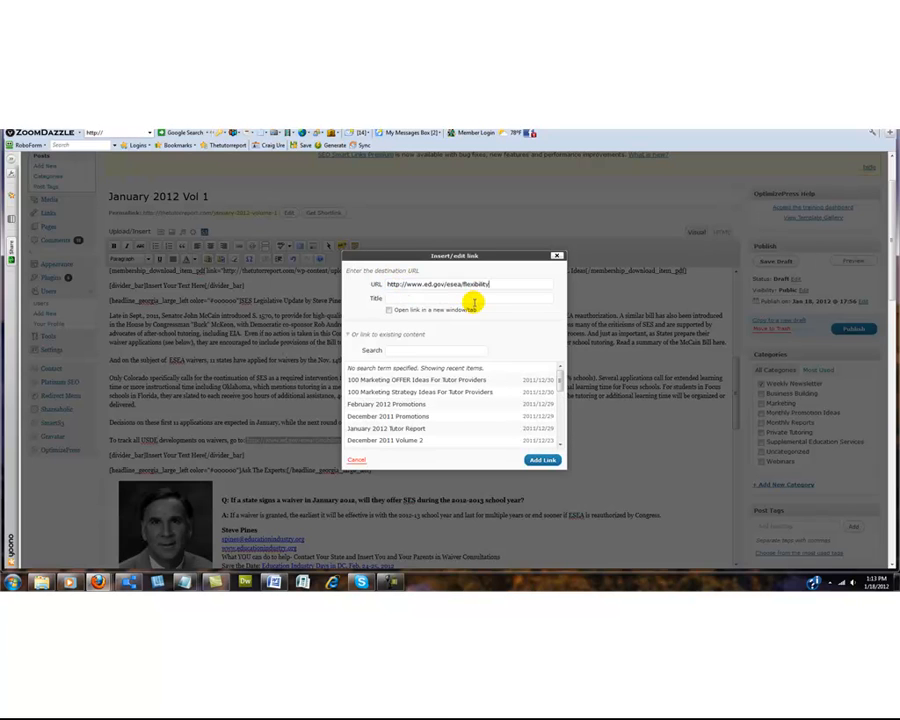
click(389, 311)
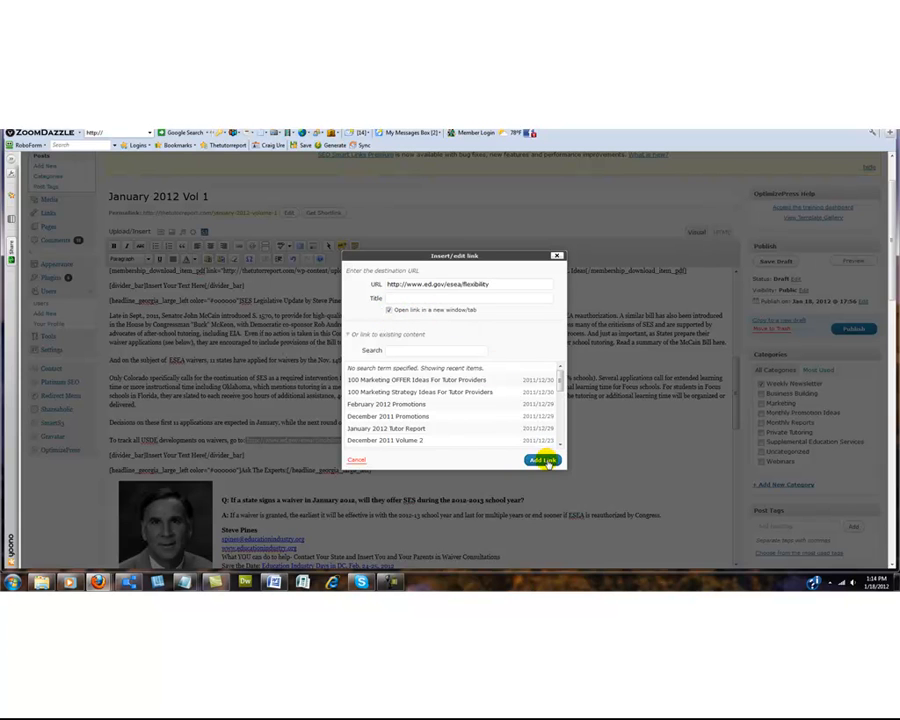
click(543, 461)
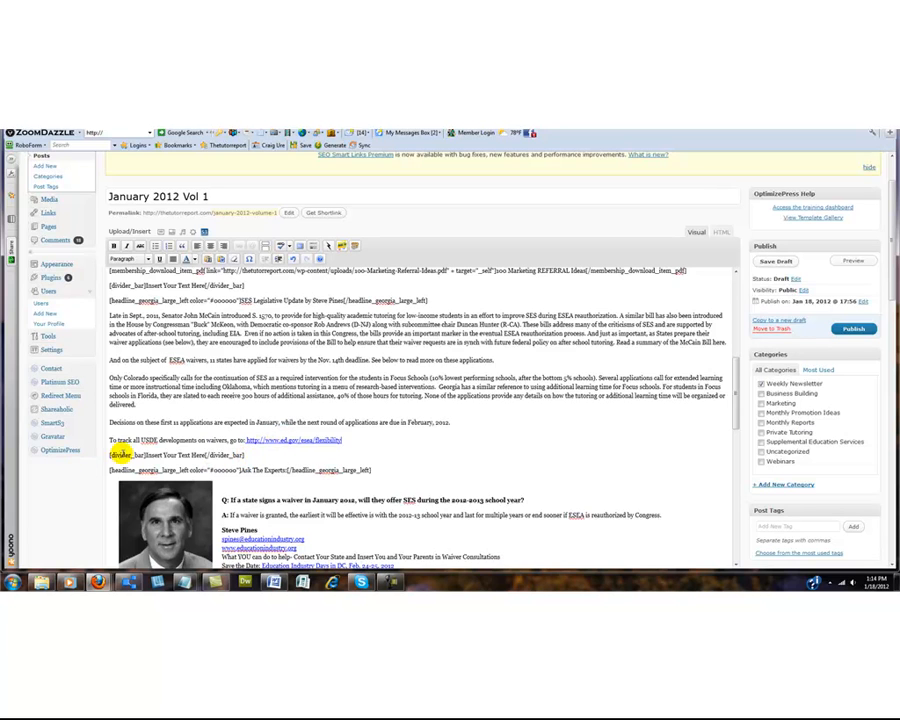
Replace the Ask The Experts question with "What is the lastest on SES legislation update?" in bold, with a single question mark.
scroll(237, 454, down, 3)
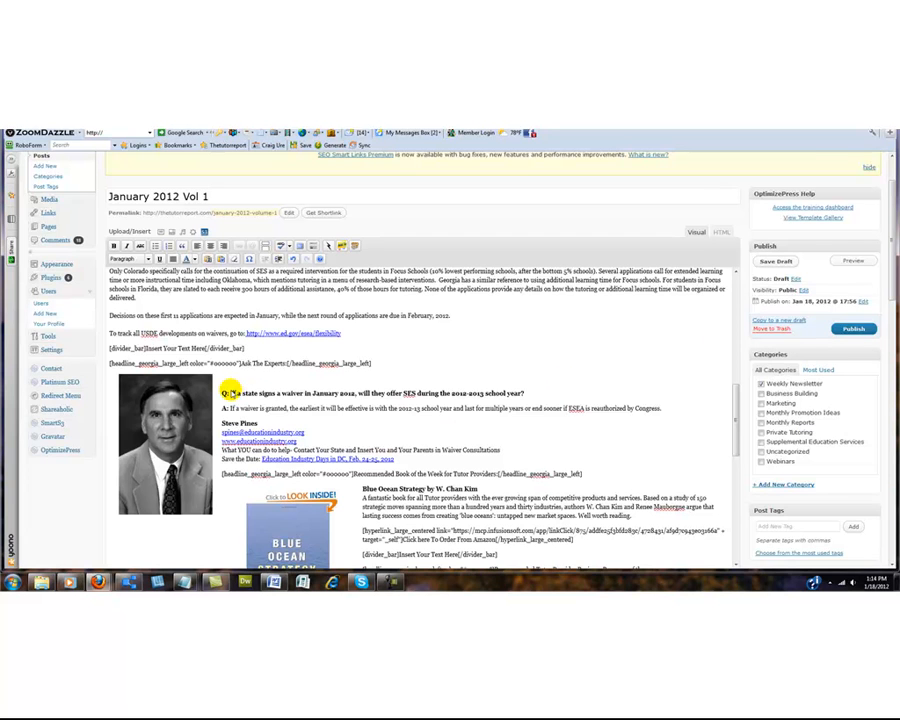
drag(229, 392, 512, 390)
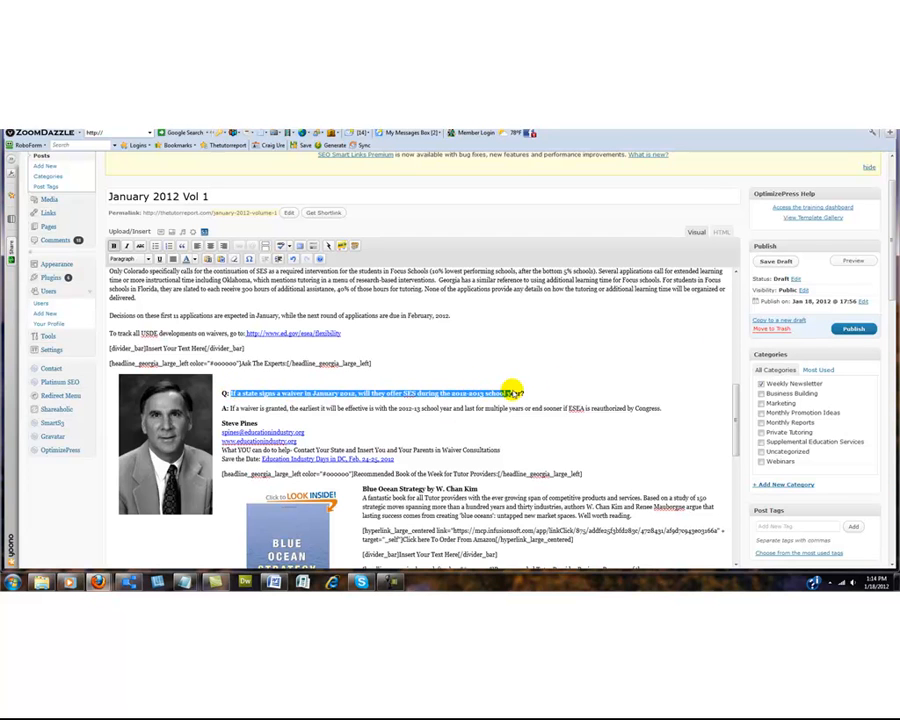
text(What is the latest on SES legislation?)
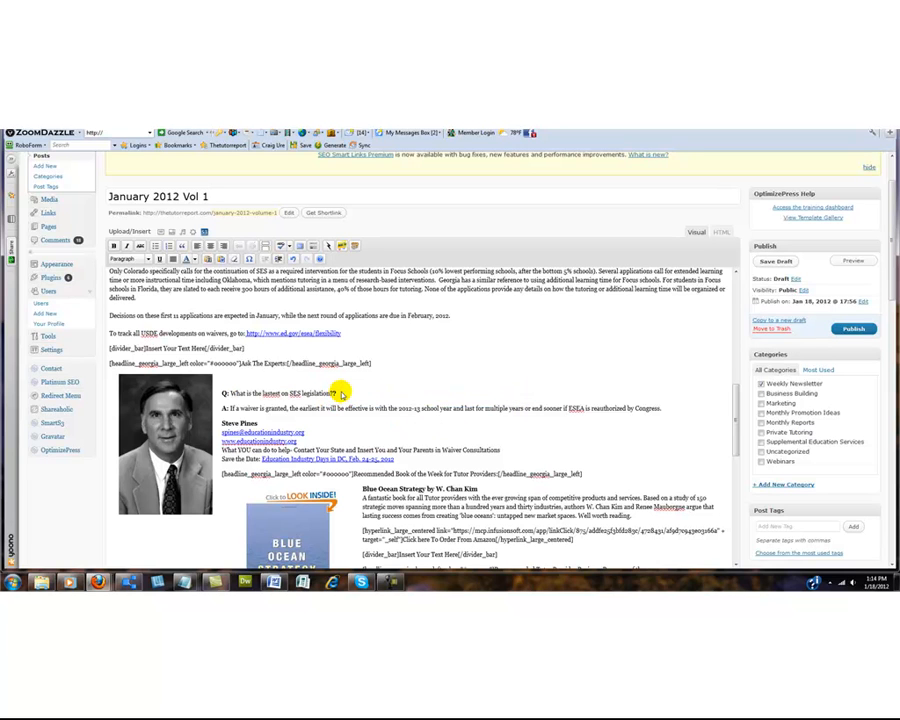
click(332, 394)
drag(355, 394, 231, 393)
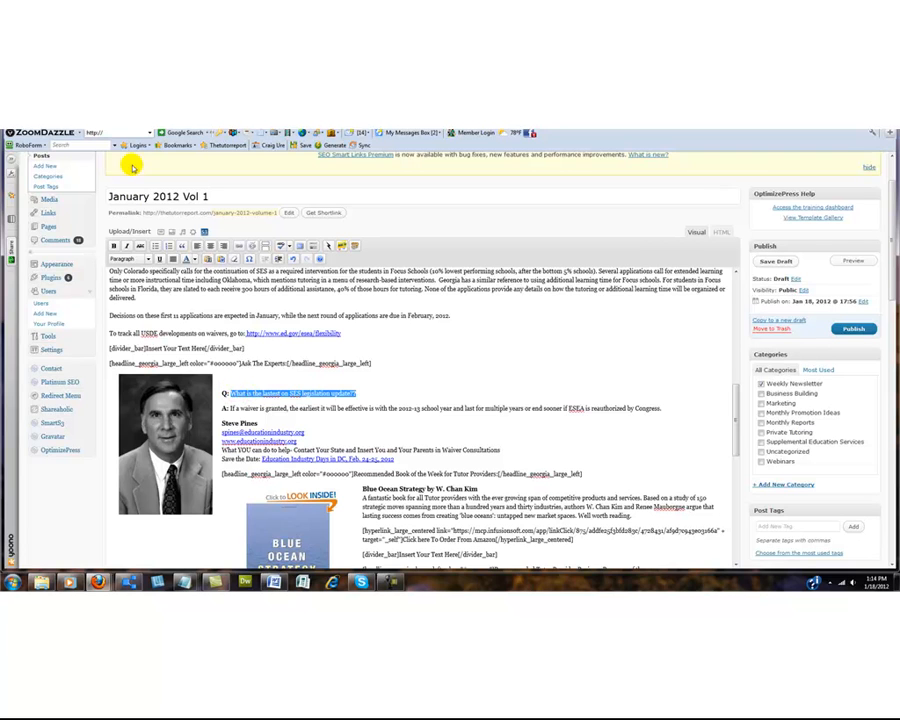
click(115, 246)
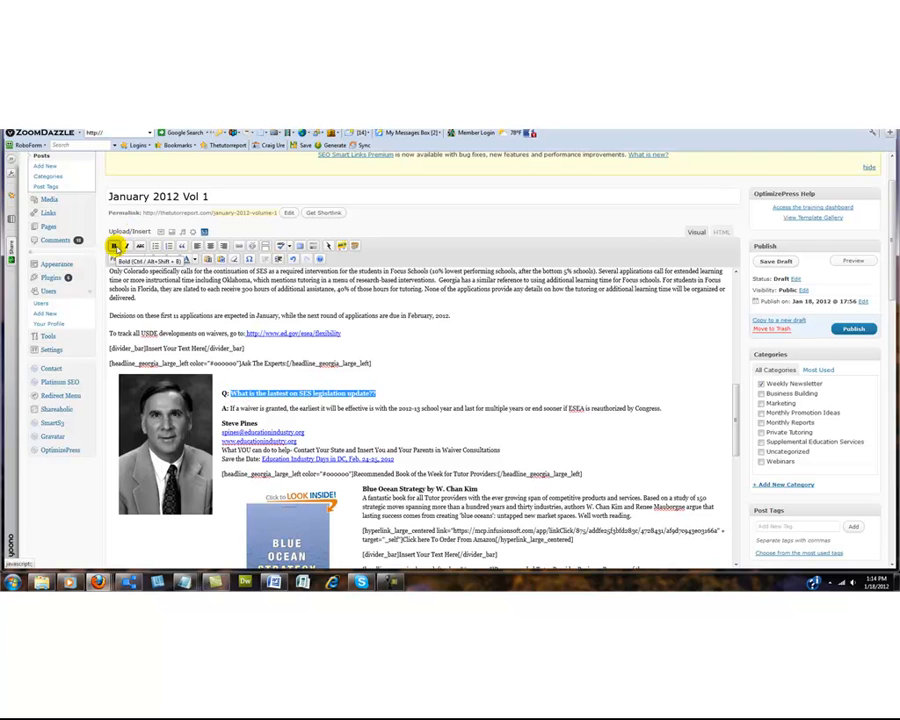
click(376, 393)
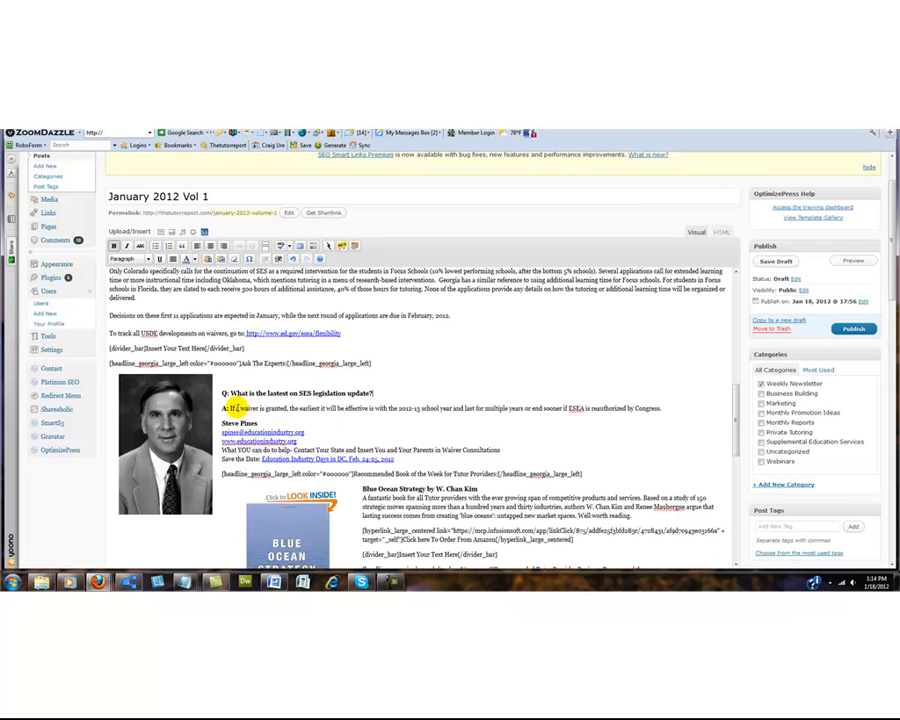
Replace the Ask The Experts answer with "See the legislation update article above..".
drag(229, 408, 660, 408)
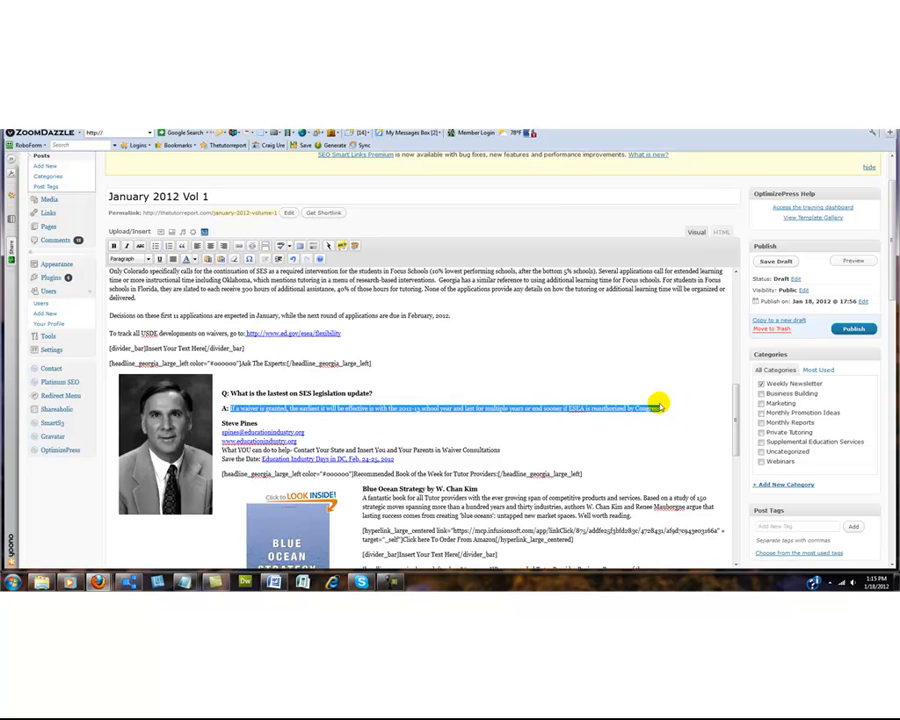
text(sec)
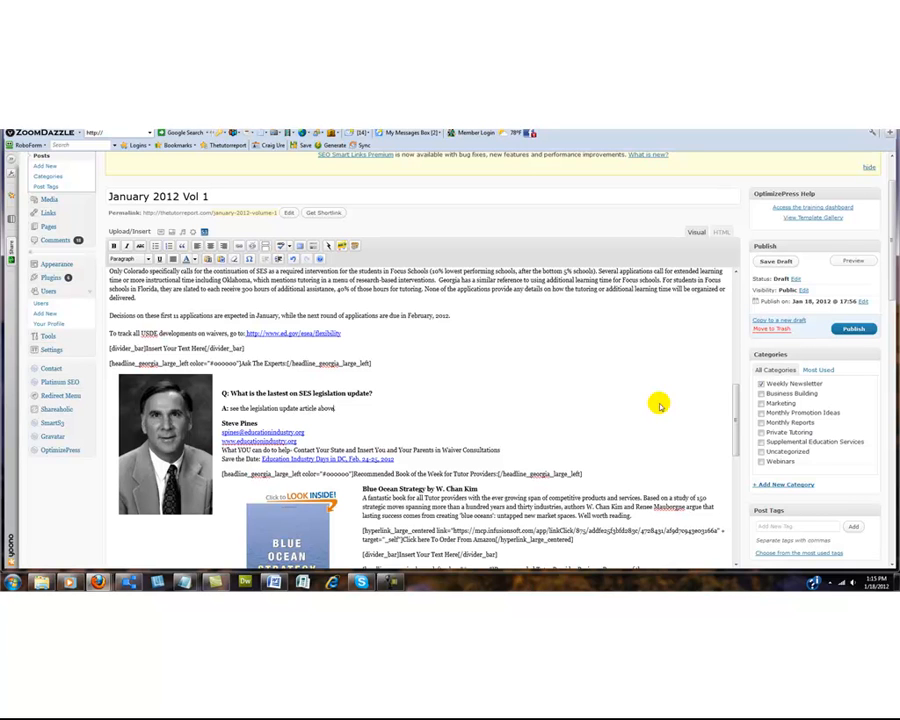
double_click(233, 408)
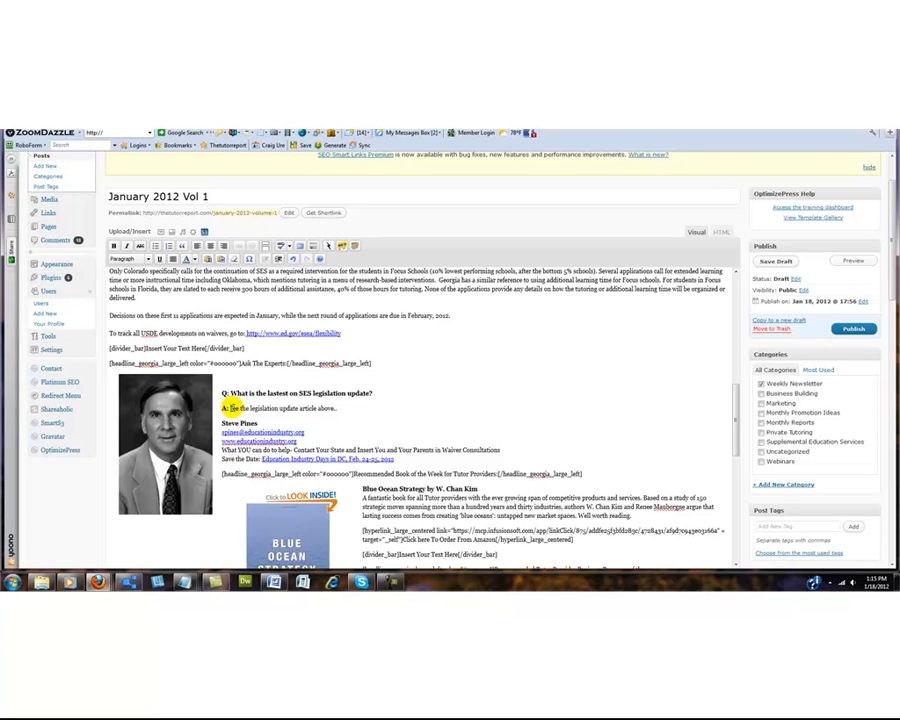
scroll(282, 385, up, 5)
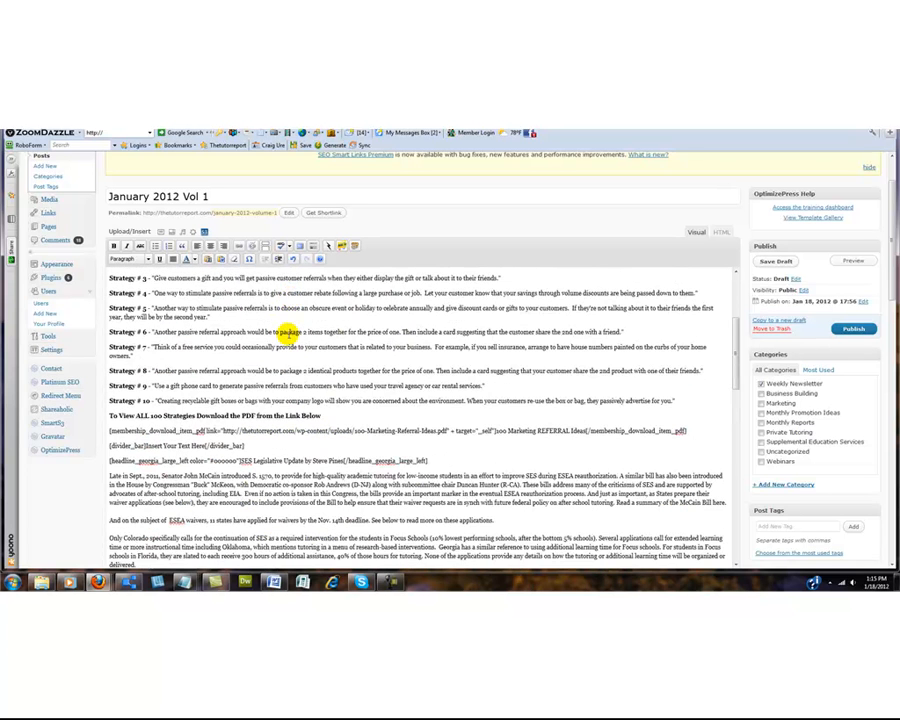
Change "Providers" to "Companies" in the headline "Recommended Book of the Week for Tutor Providers".
scroll(338, 428, down, 10)
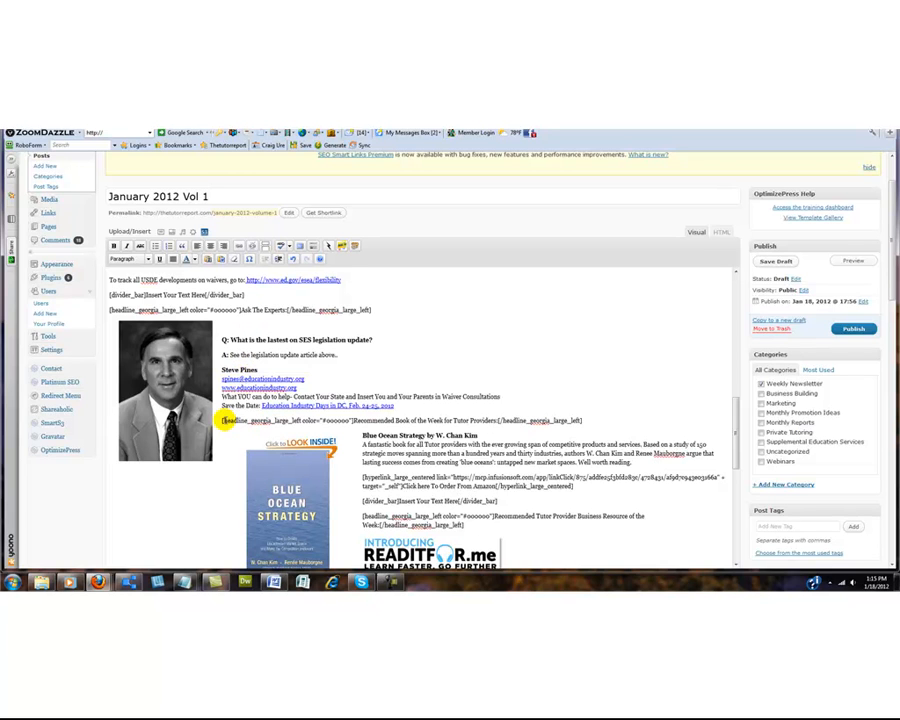
double_click(478, 420)
text(Companies)
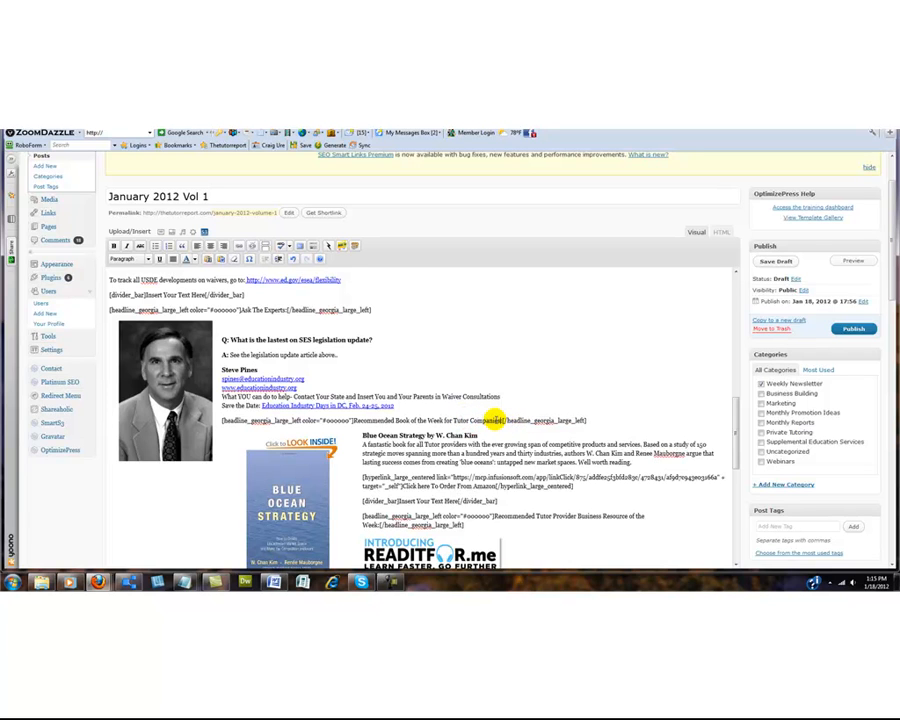
Replace the Blue Ocean Strategy title and description with The Psychology of Persuasion title and blurb from tip4 of the notes1 file.
drag(899, 150, 418, 188)
drag(702, 250, 707, 472)
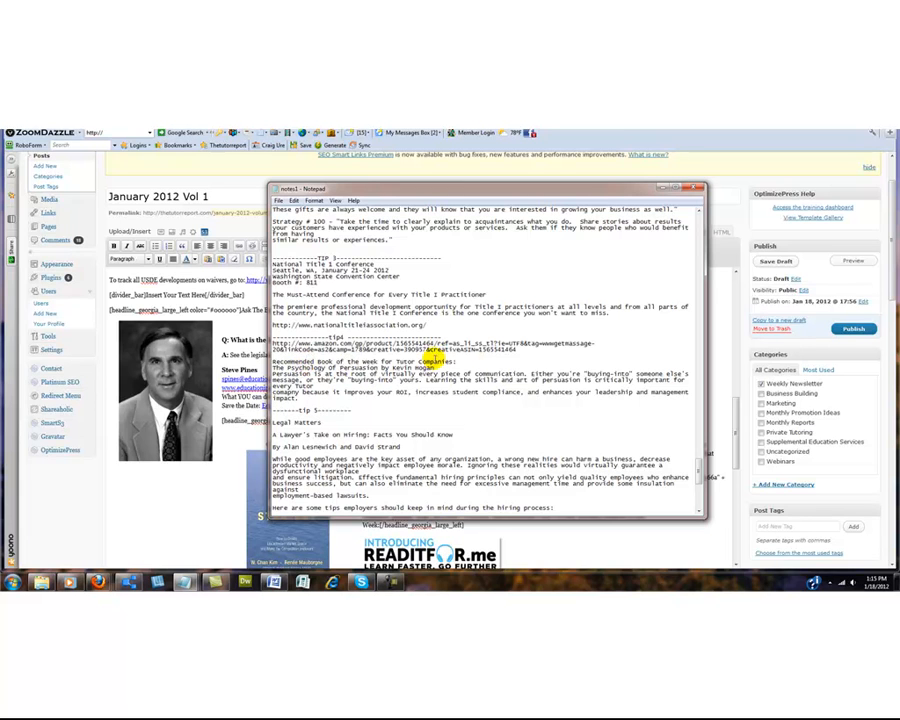
drag(275, 369, 300, 397)
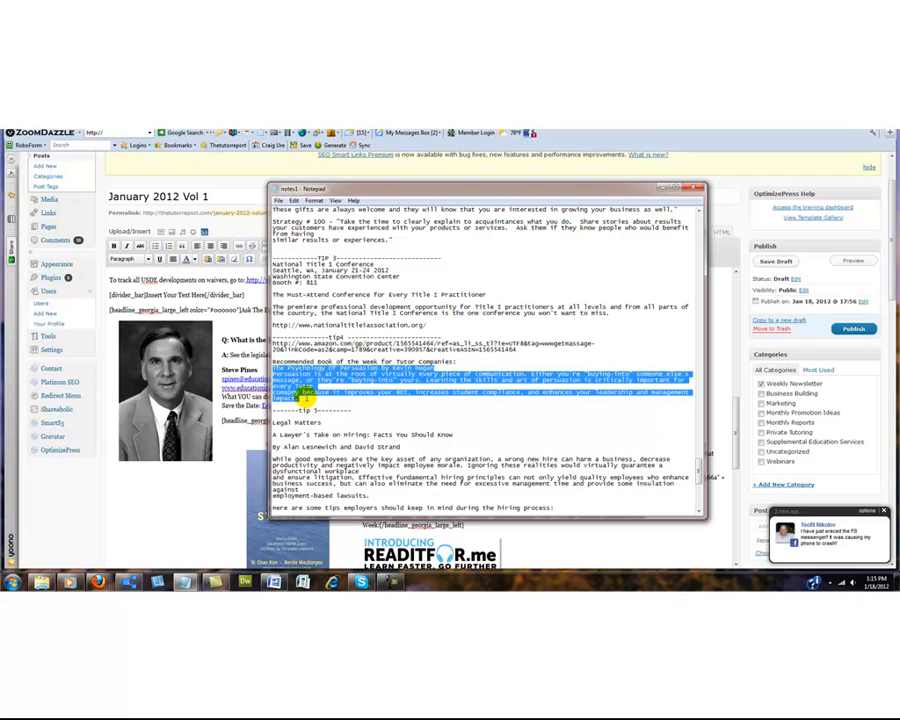
click(481, 182)
scroll(470, 430, down, 3)
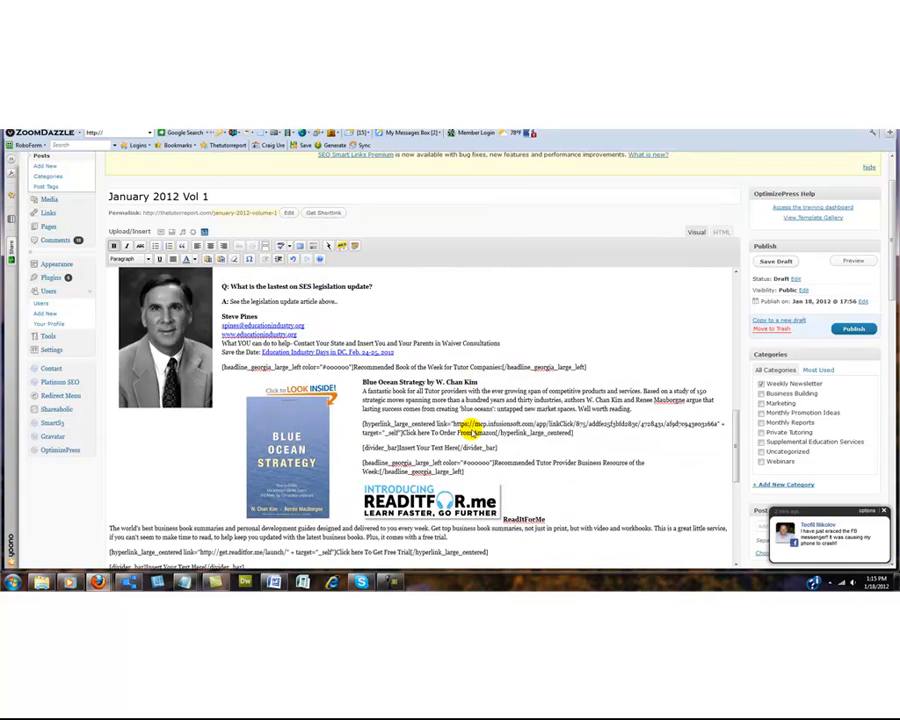
scroll(472, 429, up, 2)
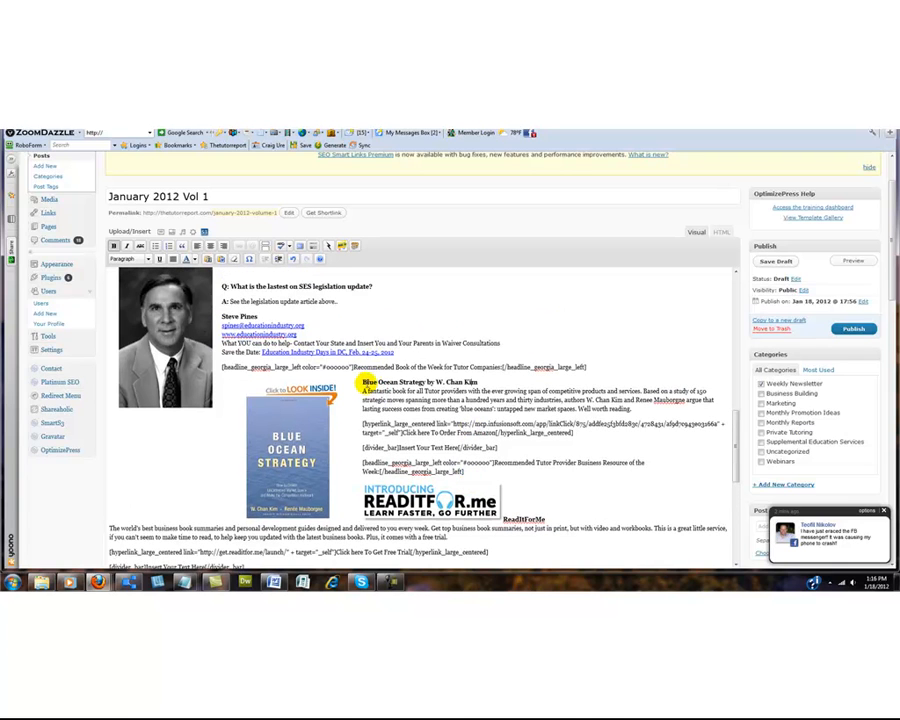
drag(362, 383, 633, 409)
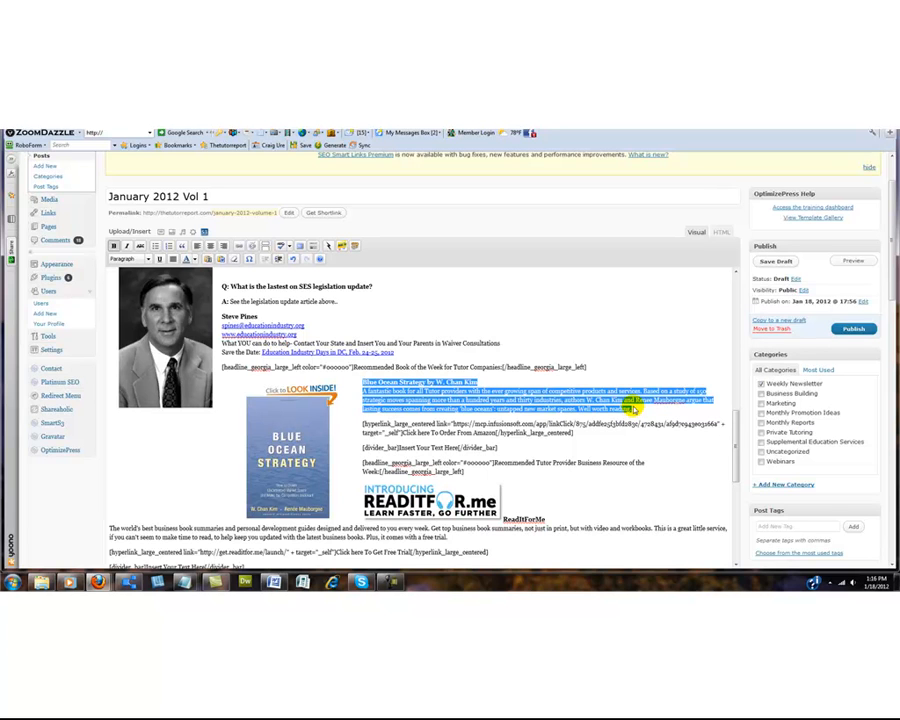
text(The Psychology Of Persuasion by Kevin Hogan Persuasion is at the root of virtually every piece of communication. Either you're "buying-into" someone else's message, or they're "buying-into" yours. Learning the skills and art of persuasion is critically important for every Tutor  company because it improves your ROI, increases student compliance, and enhances your leadership and management impact.)
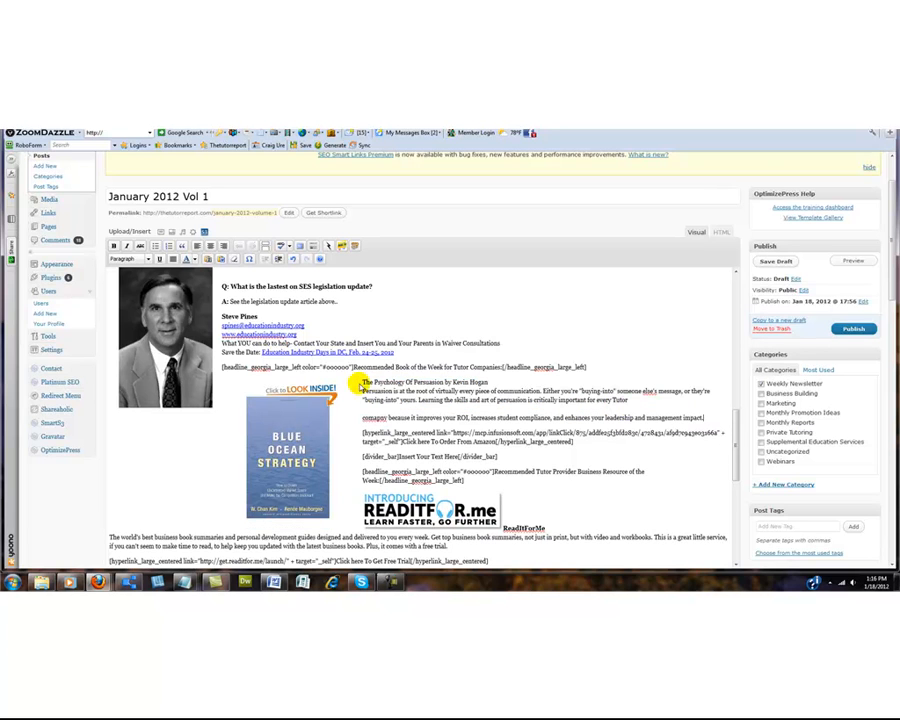
Make the title line of The Psychology Of Persuasion bold.
drag(488, 381, 362, 382)
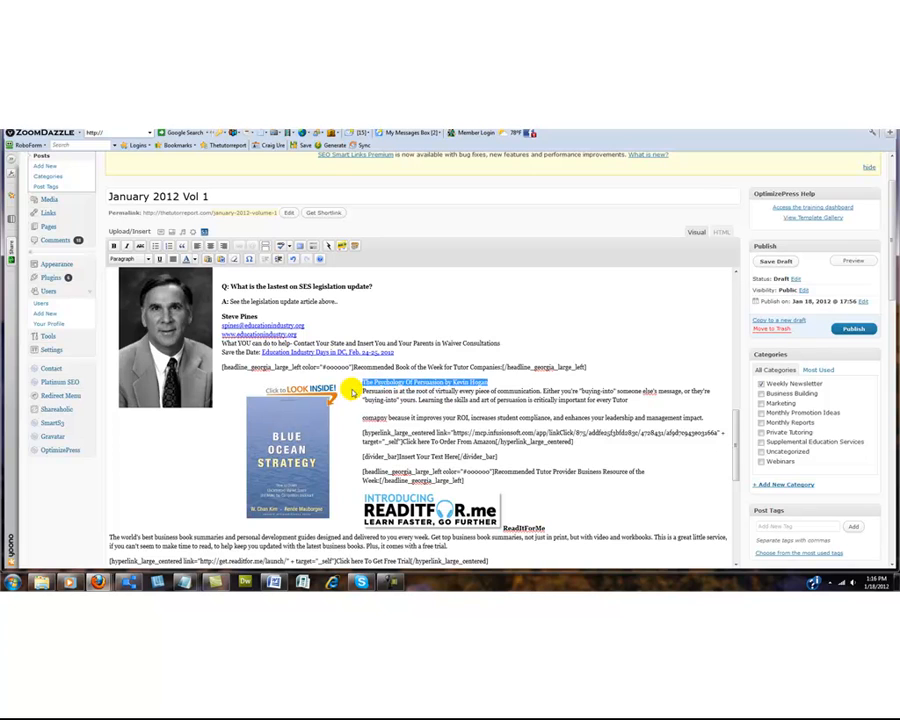
click(113, 245)
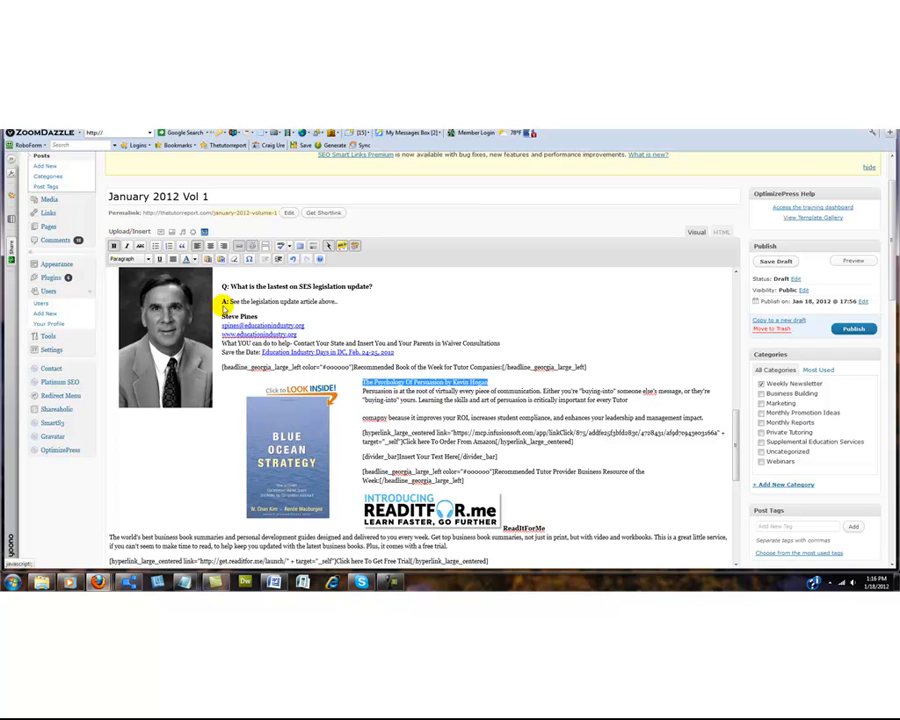
click(353, 403)
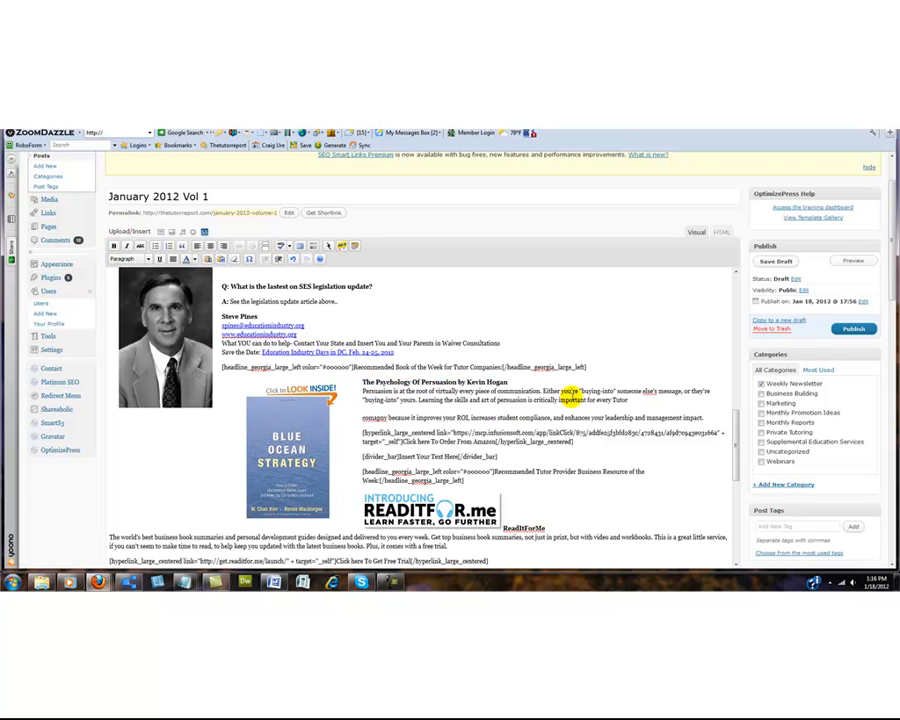
Remove the line break after "every Tutor" in the book description and correct "comapny" to "company".
click(358, 418)
click(362, 419)
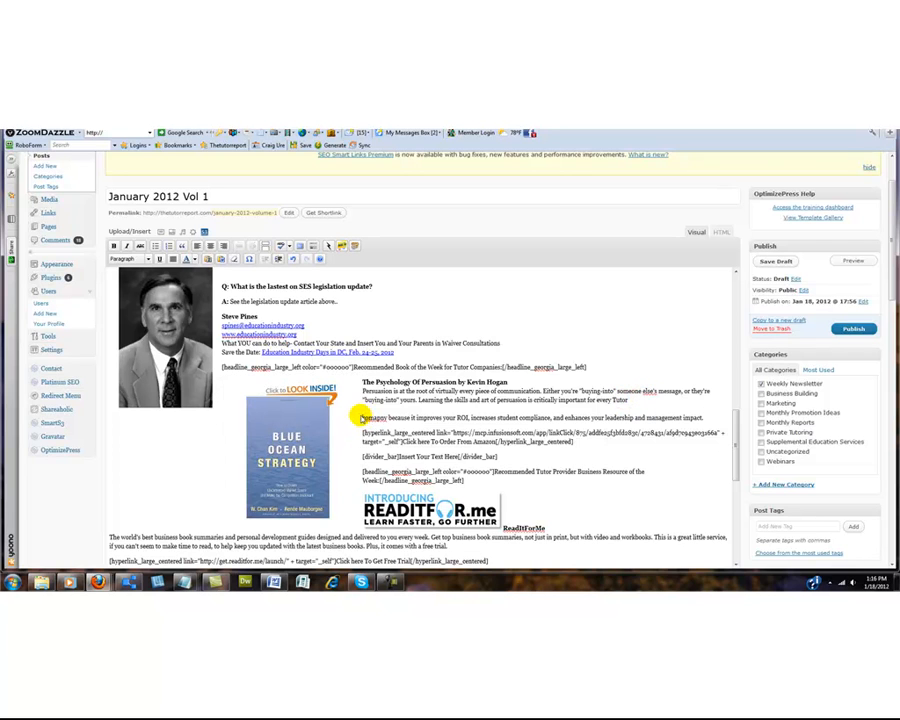
key(BackSpace)
click(628, 400)
key(Delete)
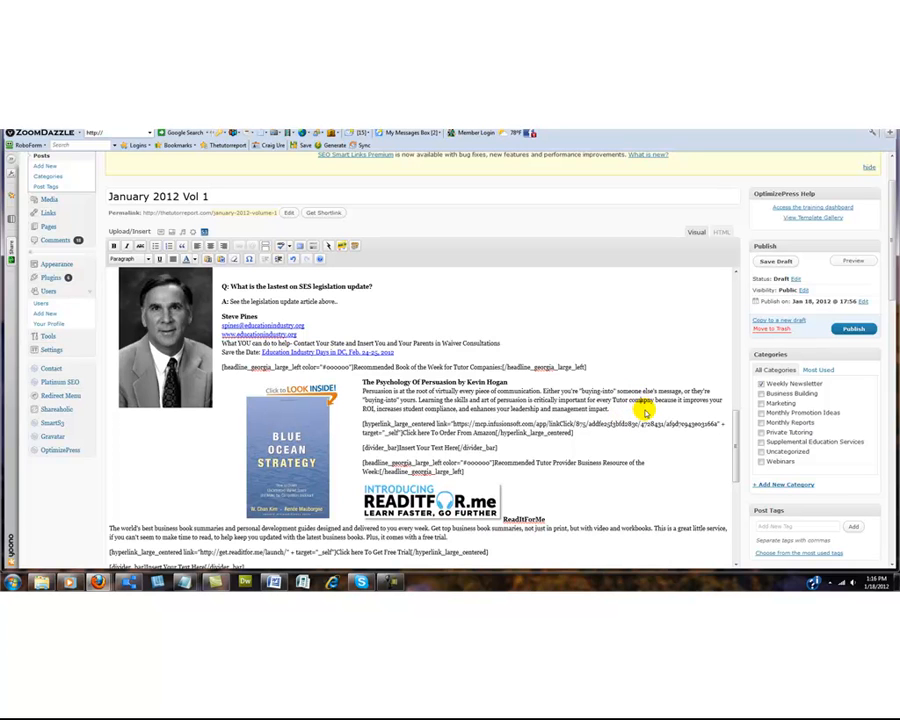
text(pr)
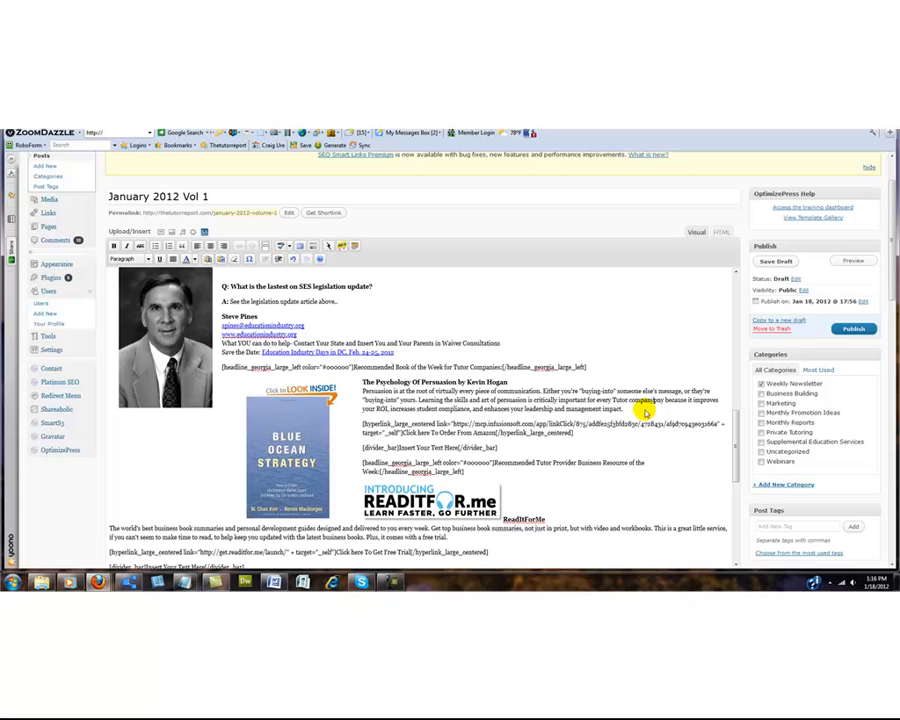
key(Delete)
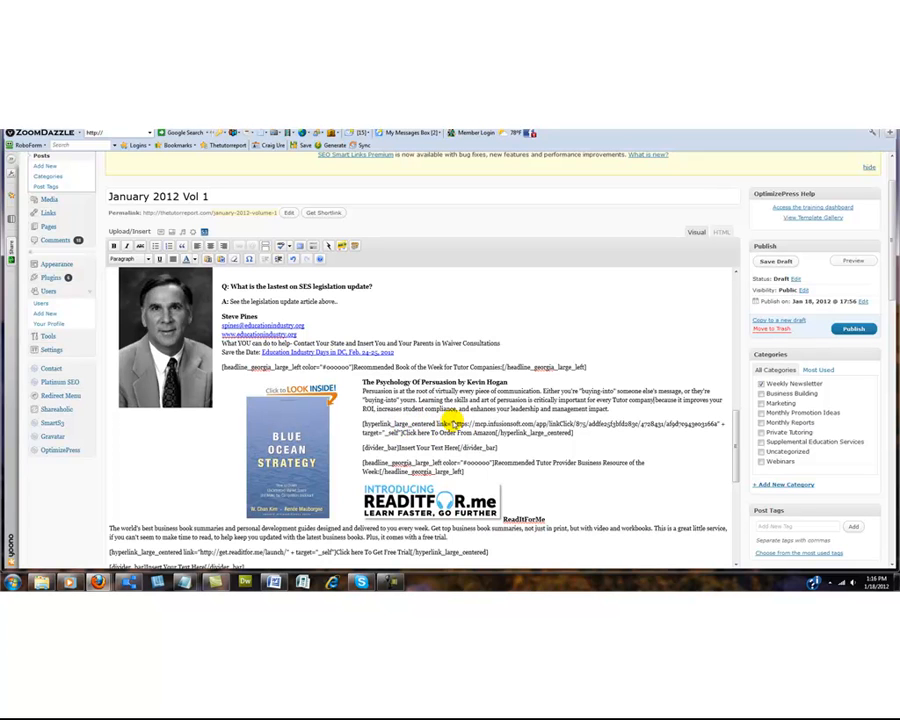
Replace the link address in the "Click here To Order From Amazon" shortcode with the Amazon product URL from tip4 of notes1.
drag(455, 423, 711, 424)
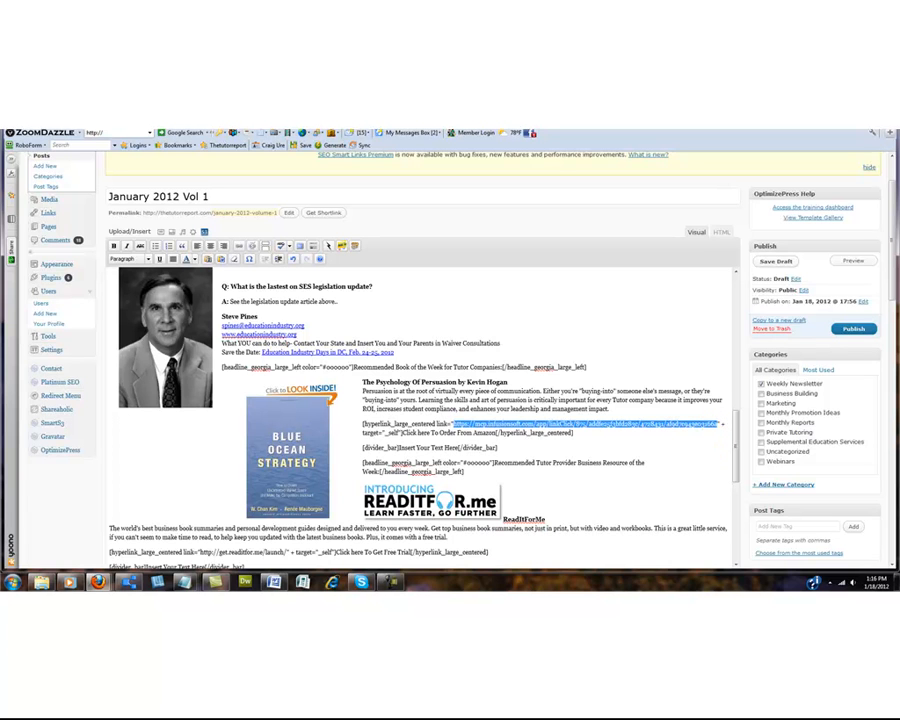
drag(899, 264, 371, 230)
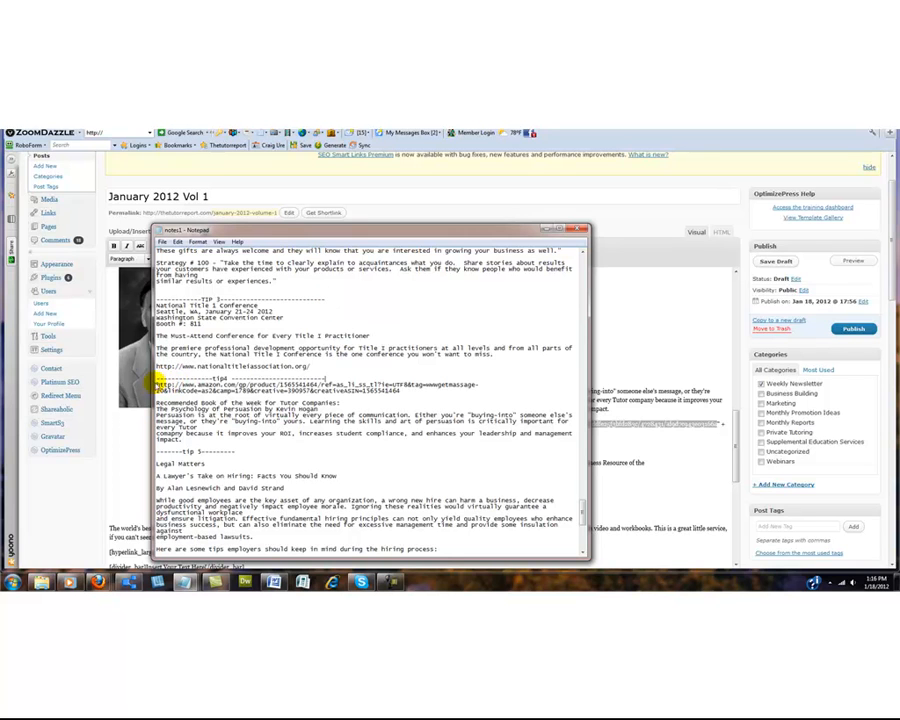
drag(160, 384, 400, 388)
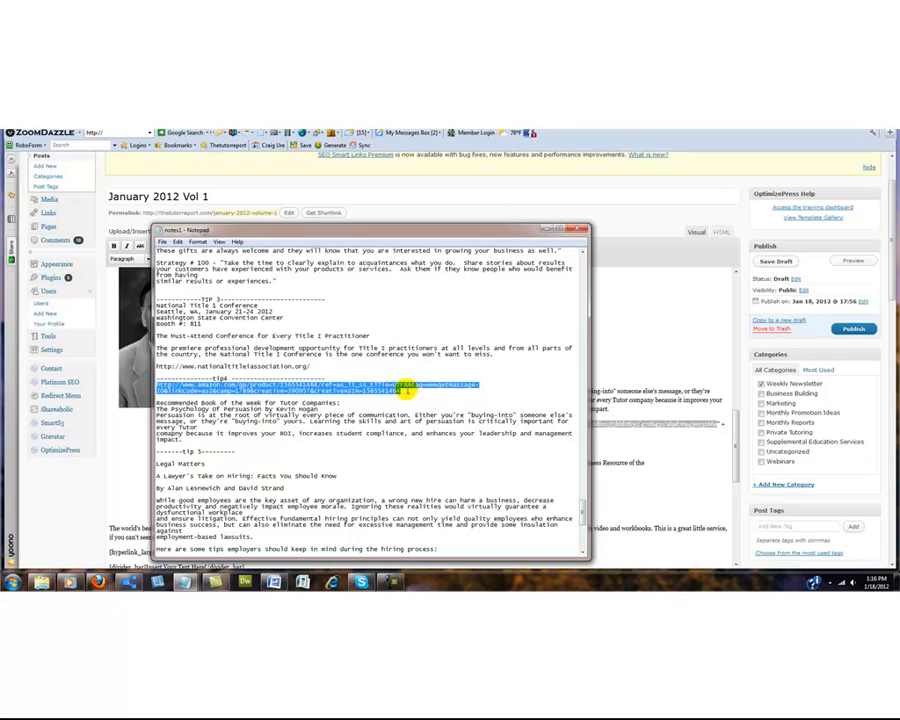
drag(402, 231, 899, 235)
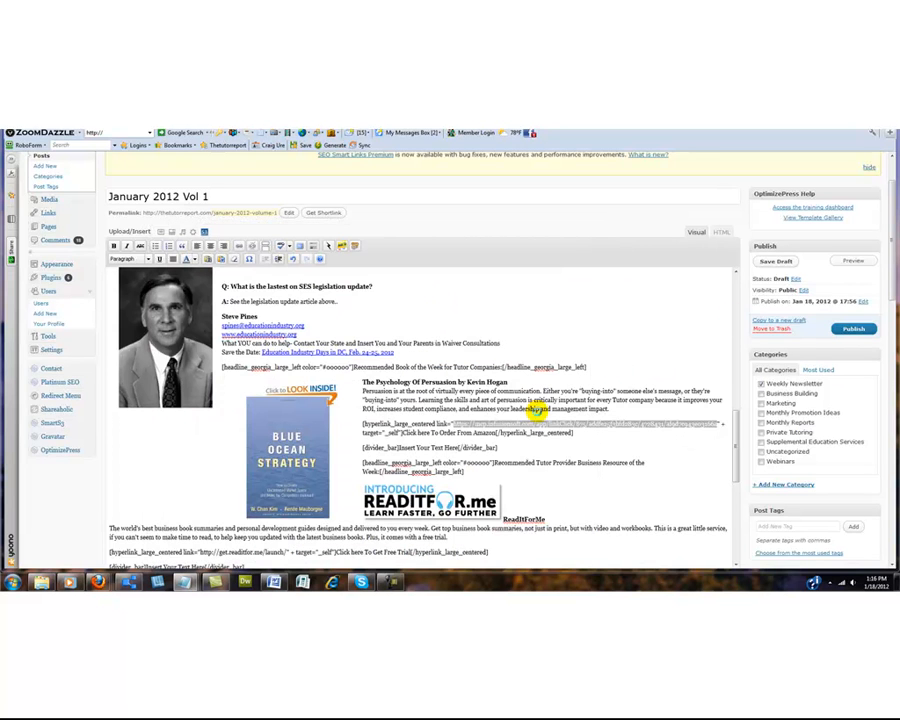
key(ctrl+v)
drag(456, 424, 717, 424)
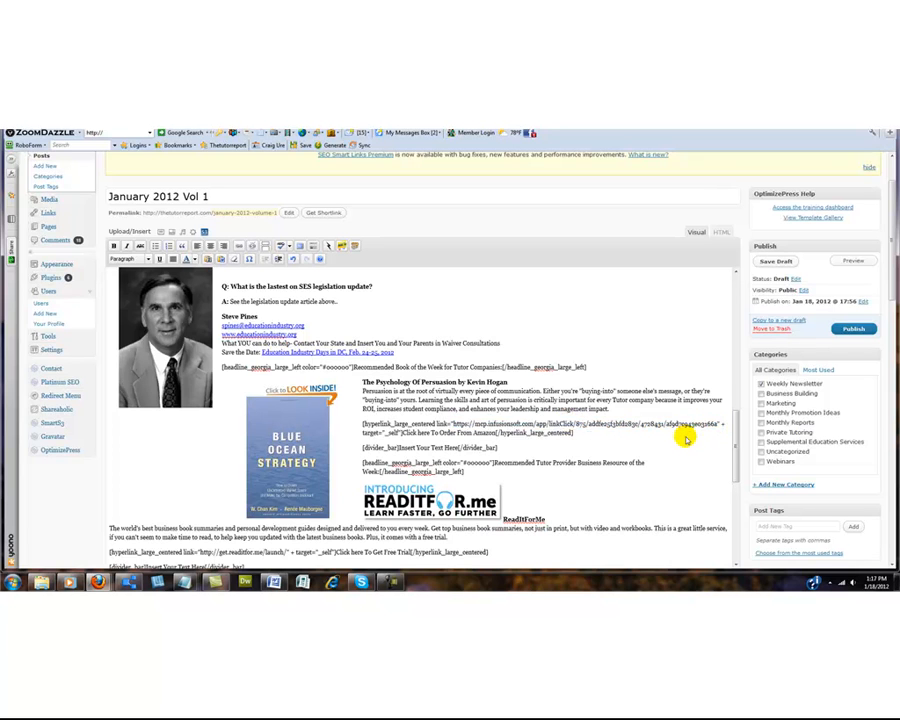
key(ctrl+v)
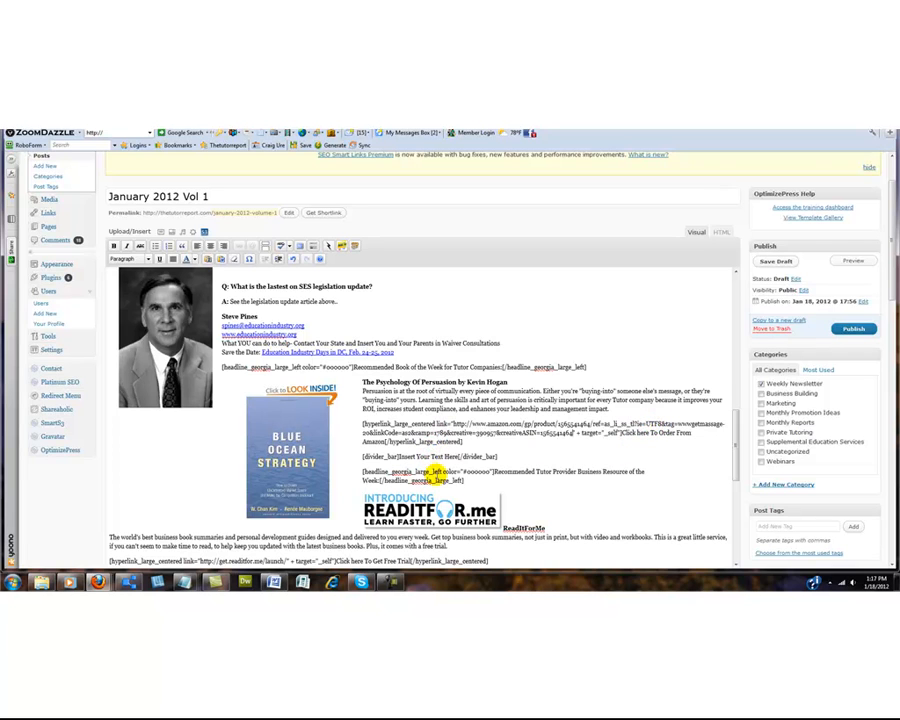
scroll(549, 467, down, 1)
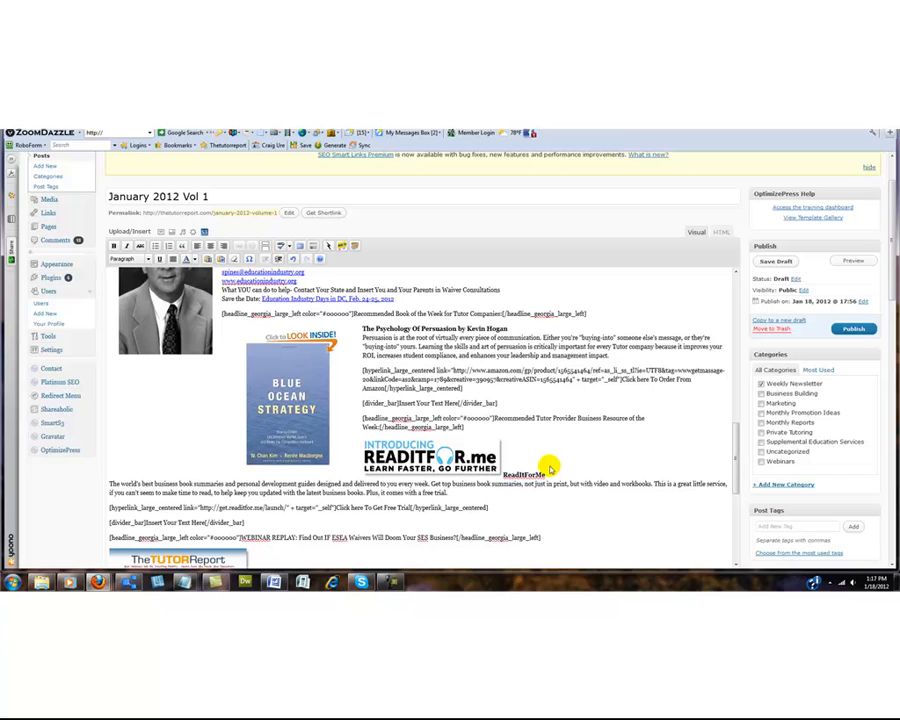
click(268, 379)
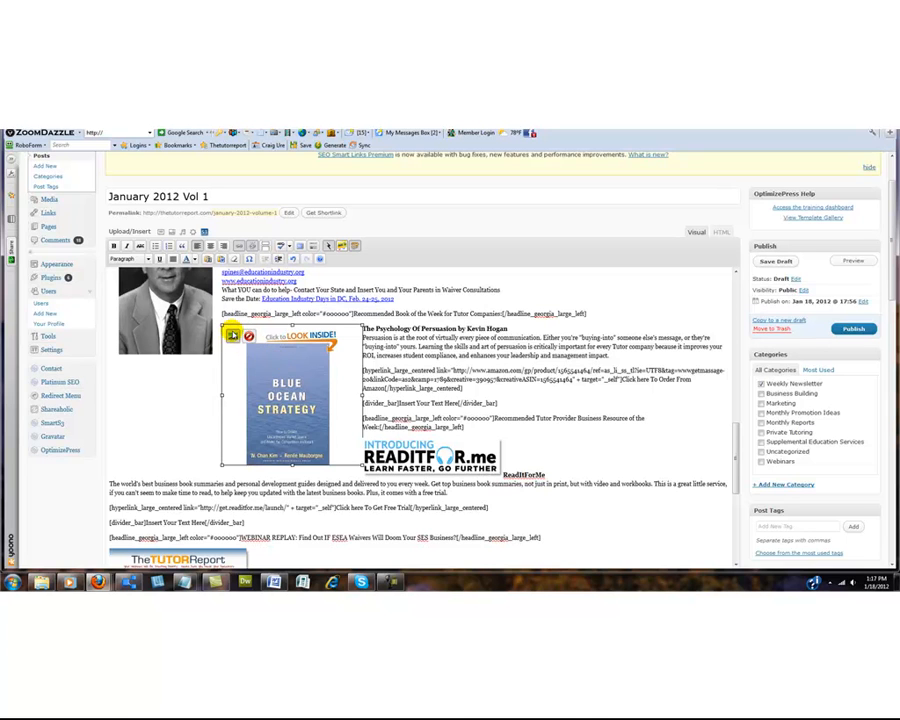
click(233, 336)
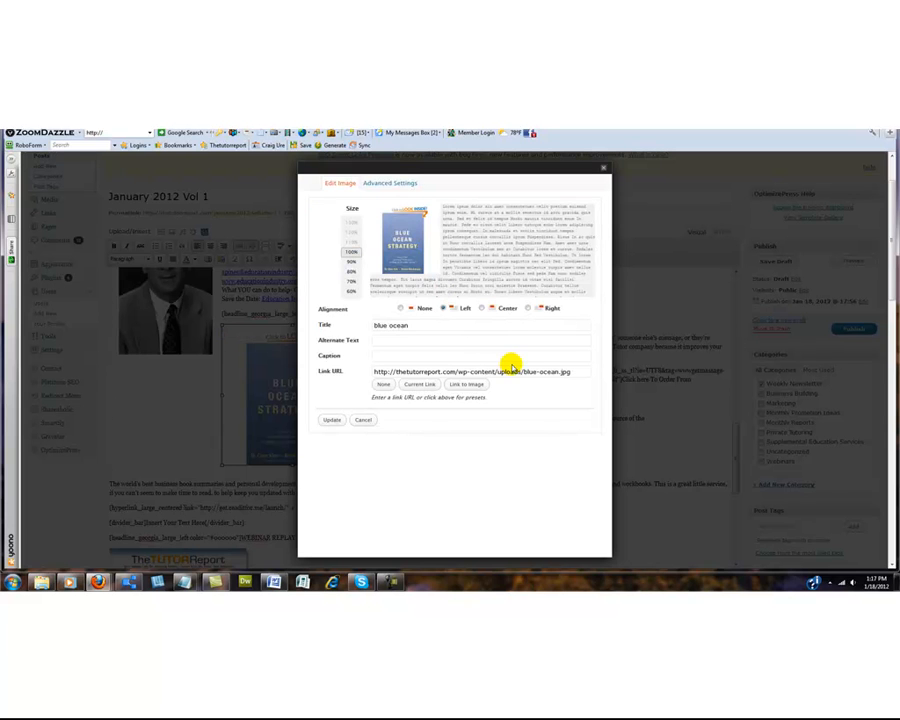
click(603, 169)
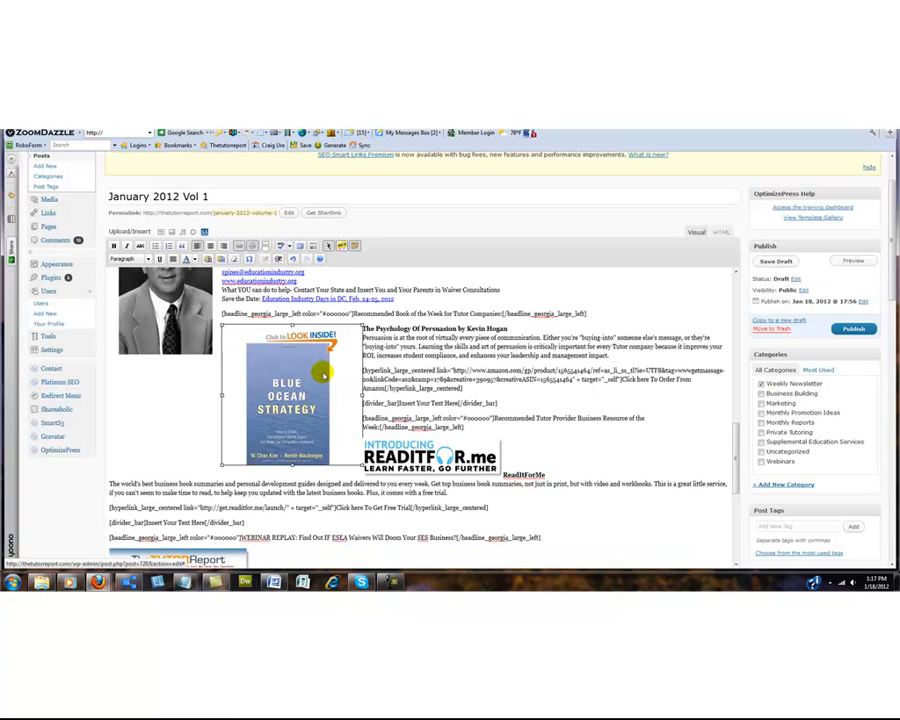
Replace the Blue Ocean Strategy cover with persuaisonbook.jpg uploaded from the jan12 folder, inserted before the book title, left-aligned at full size.
click(309, 372)
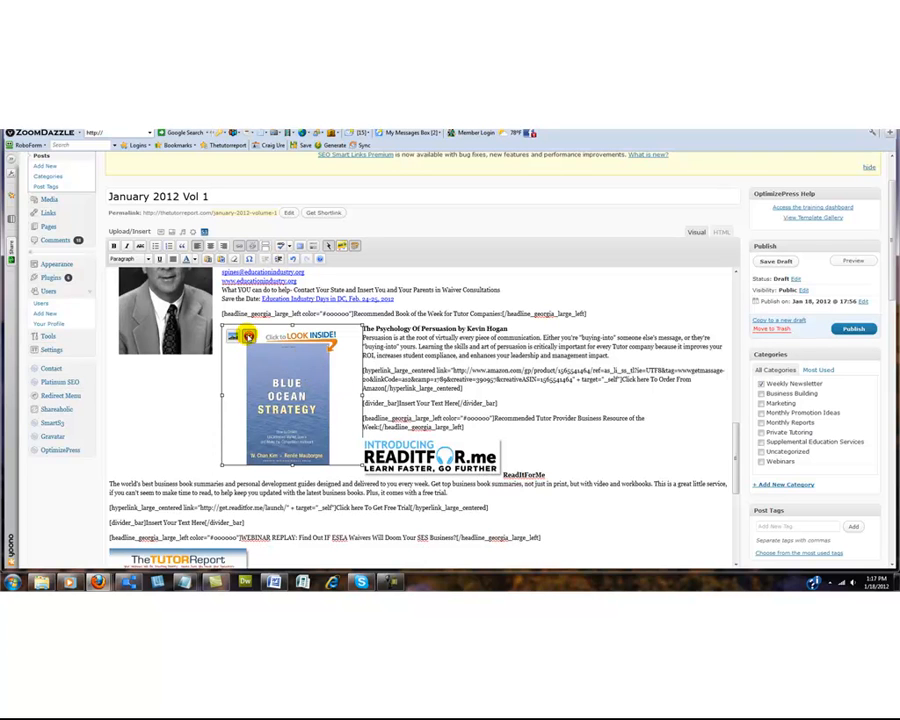
click(249, 336)
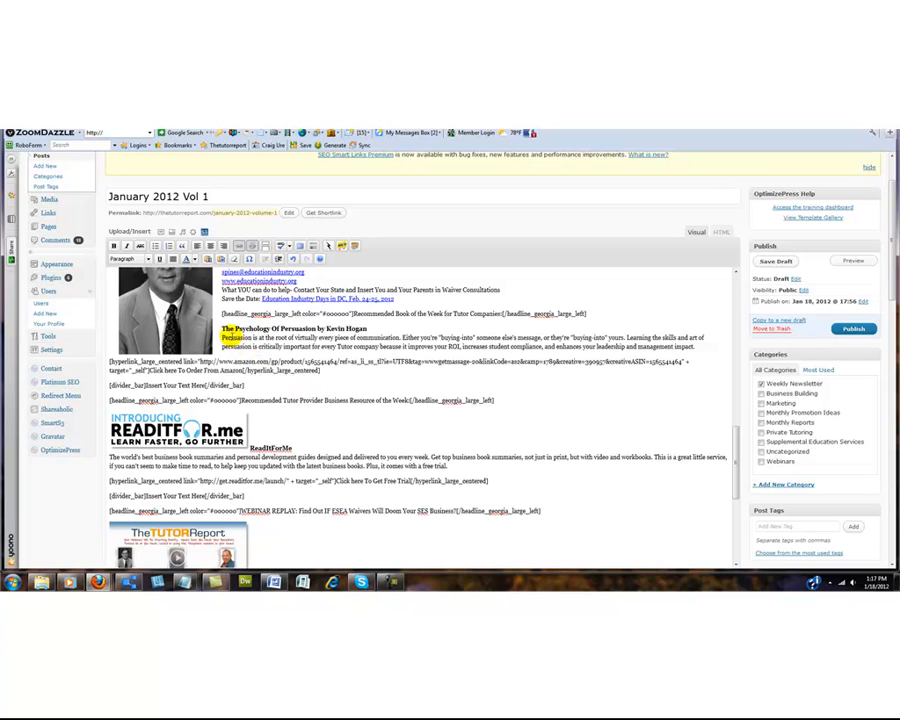
click(228, 328)
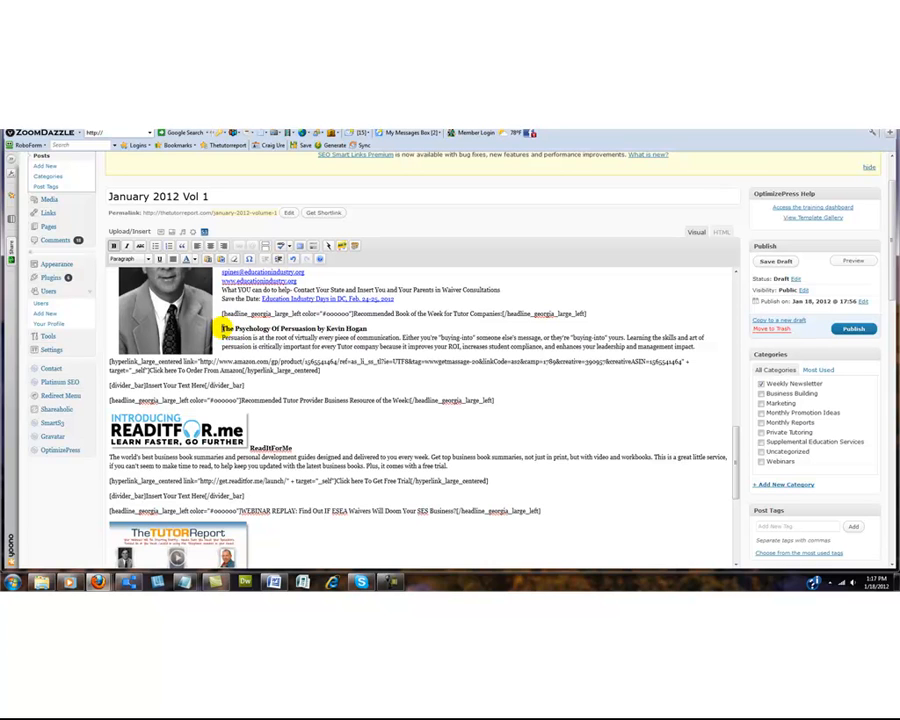
click(161, 232)
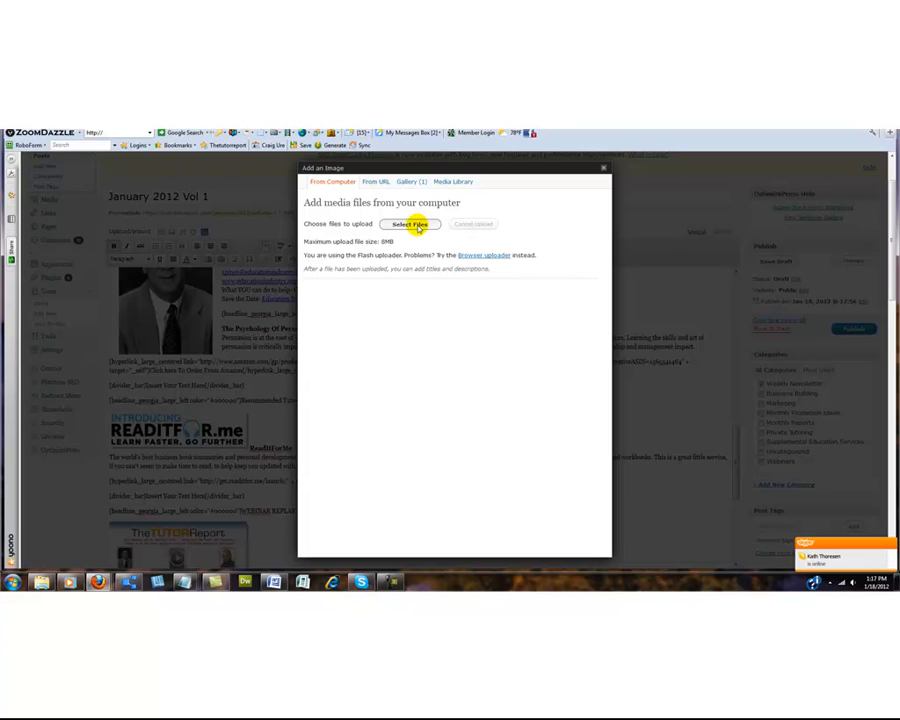
click(415, 225)
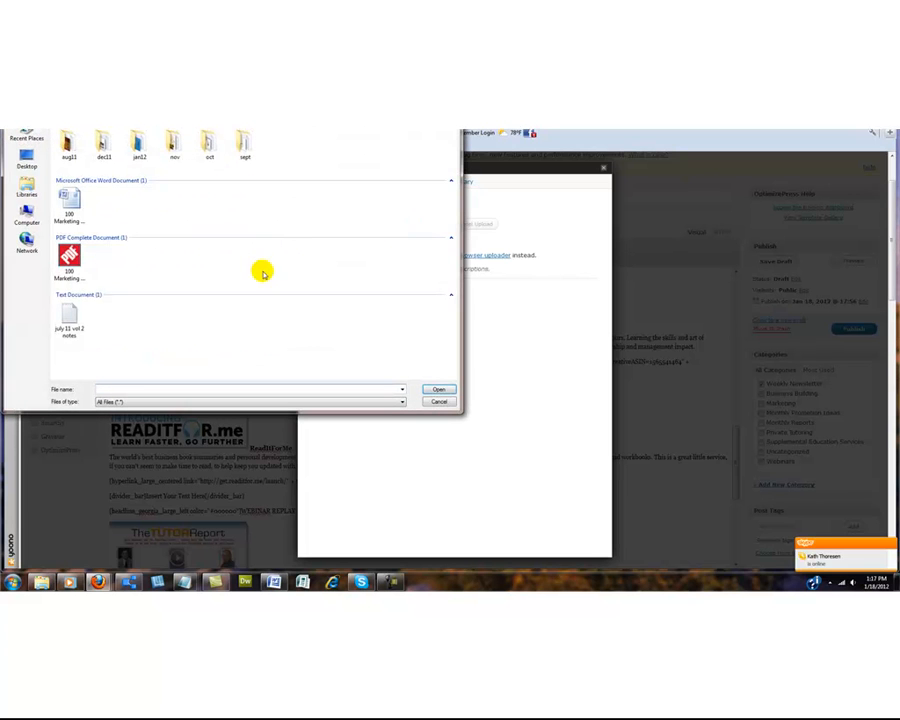
double_click(137, 145)
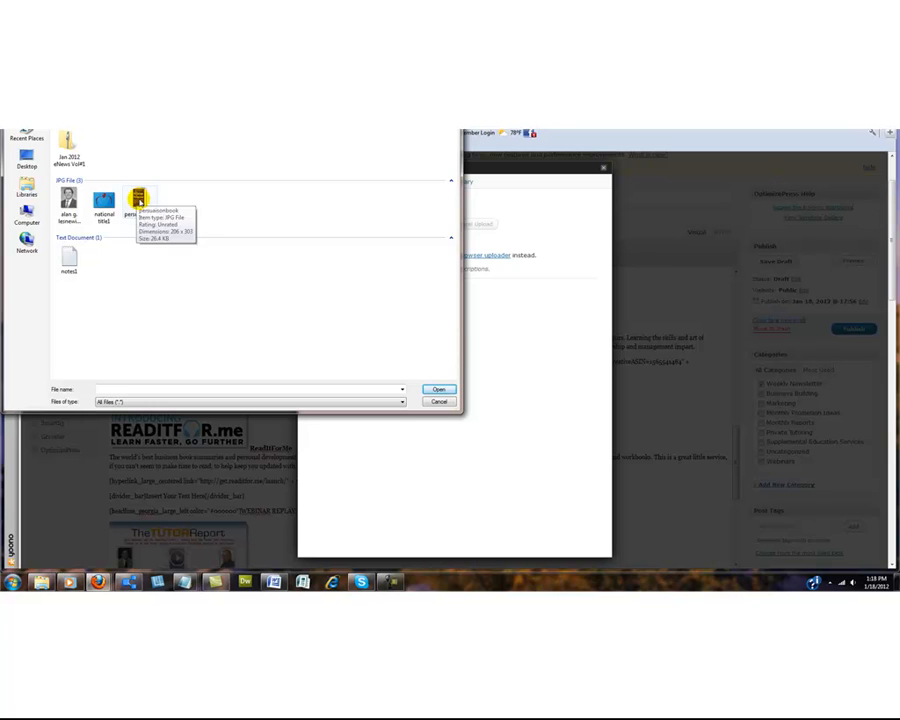
click(138, 198)
click(434, 390)
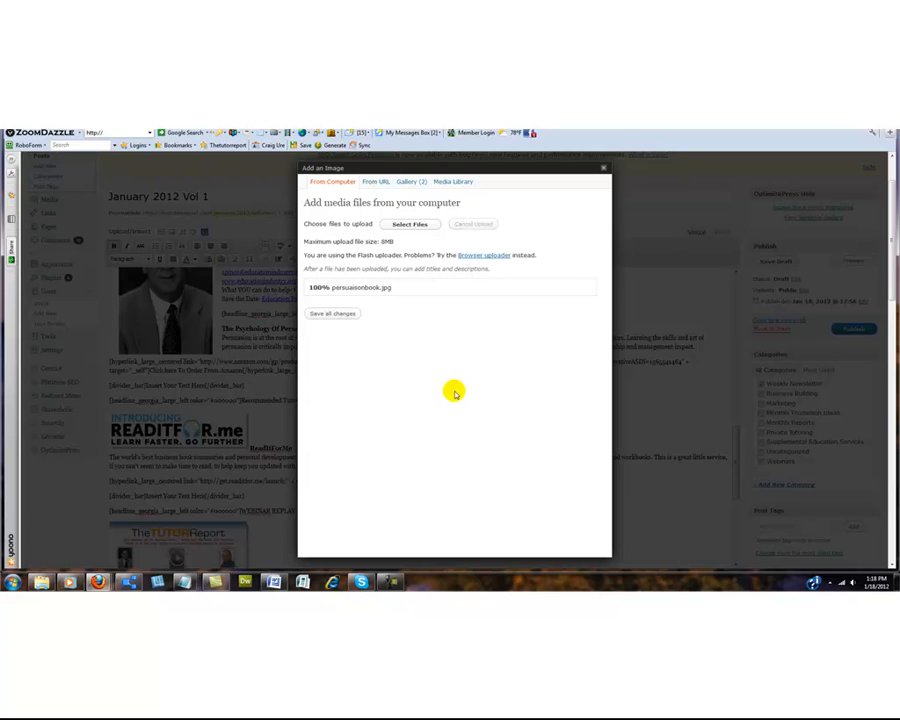
scroll(502, 370, down, 1)
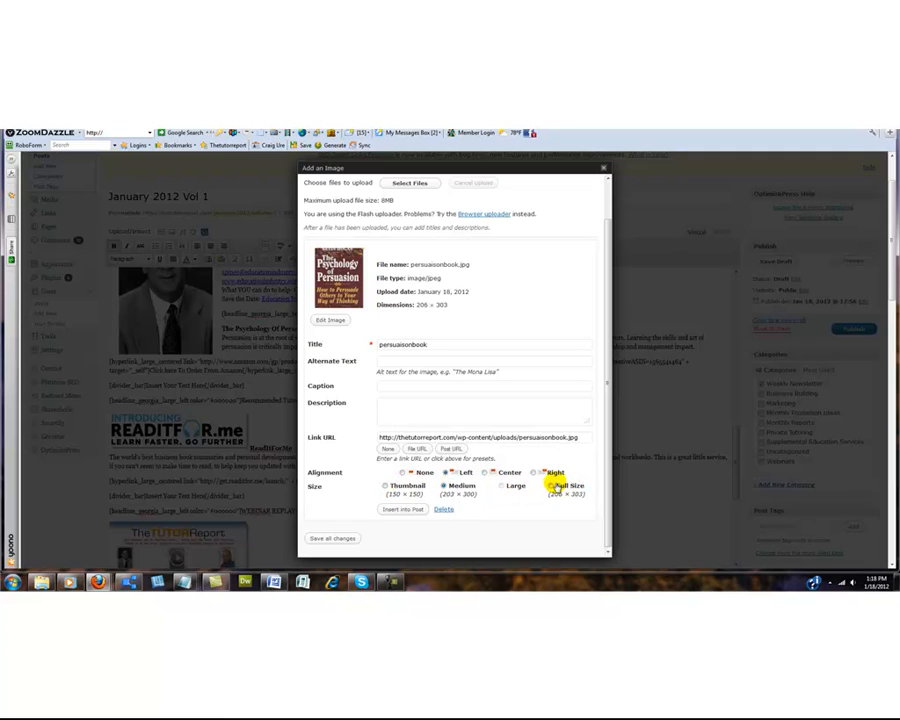
click(553, 486)
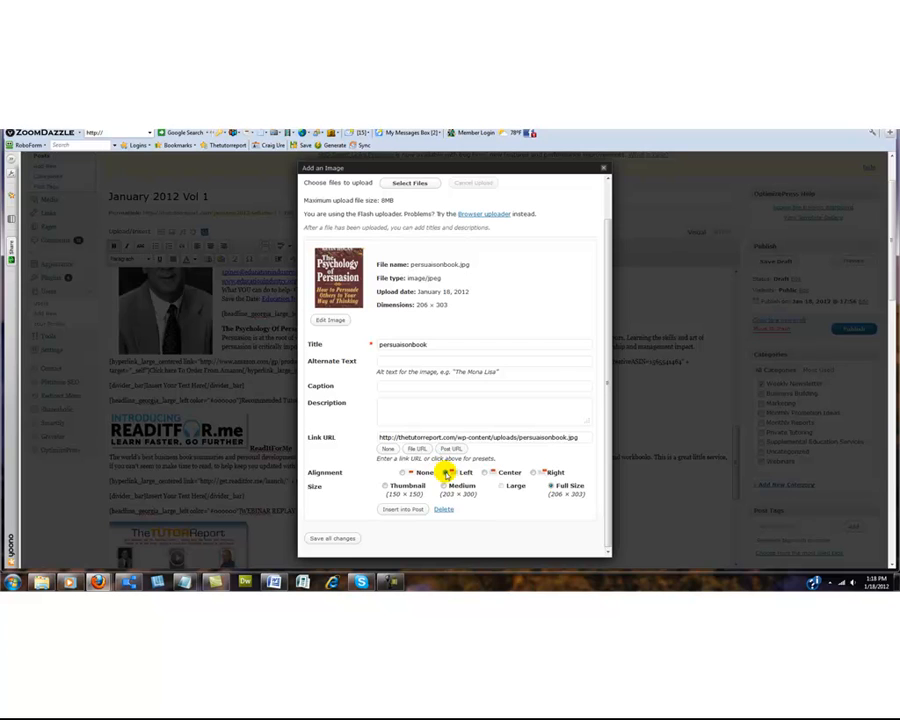
click(405, 510)
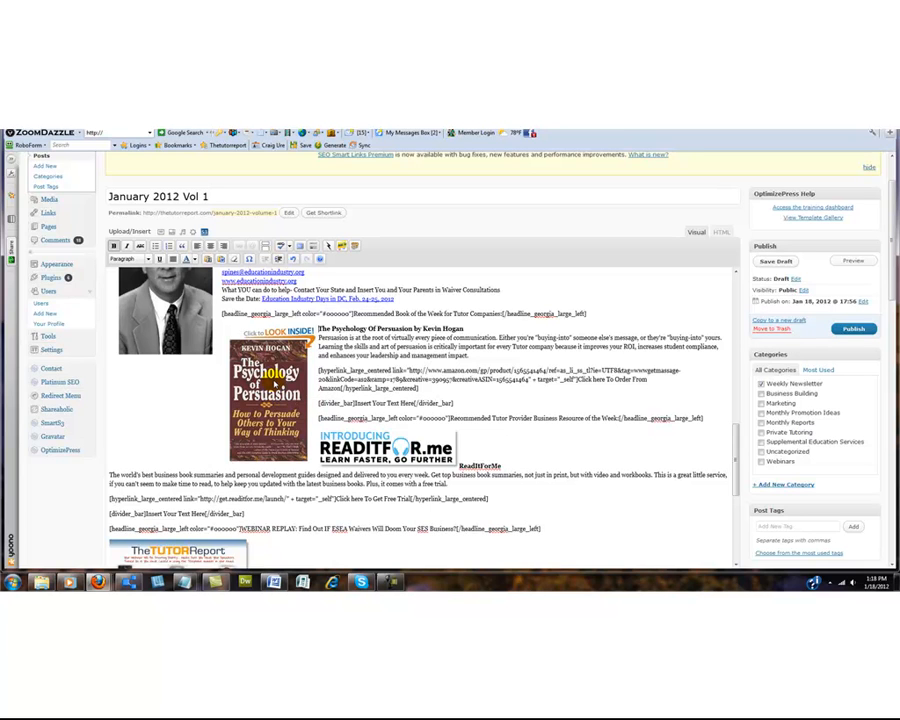
click(272, 380)
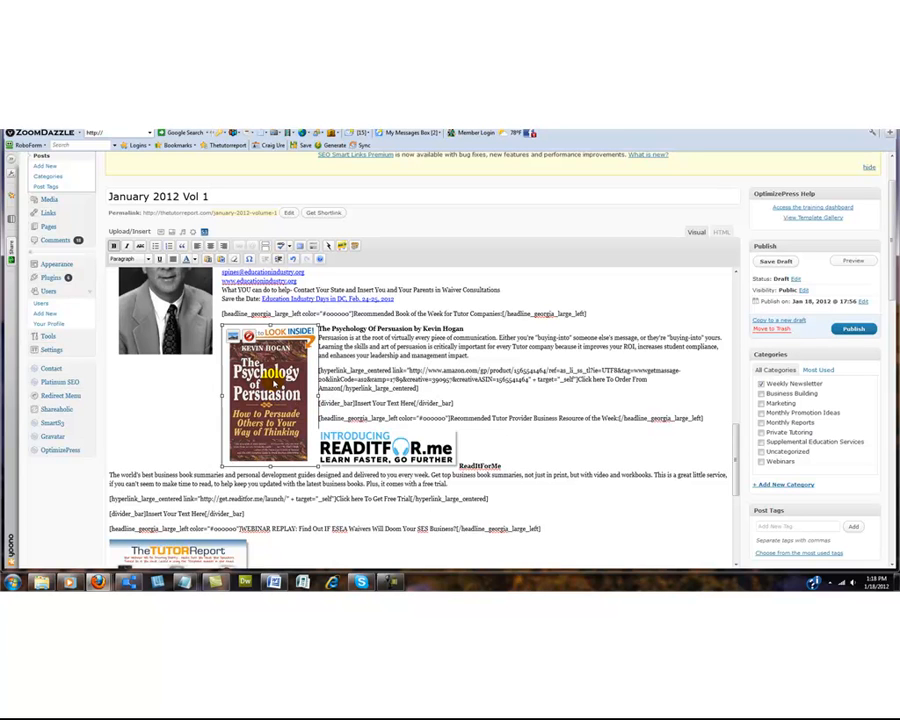
click(322, 328)
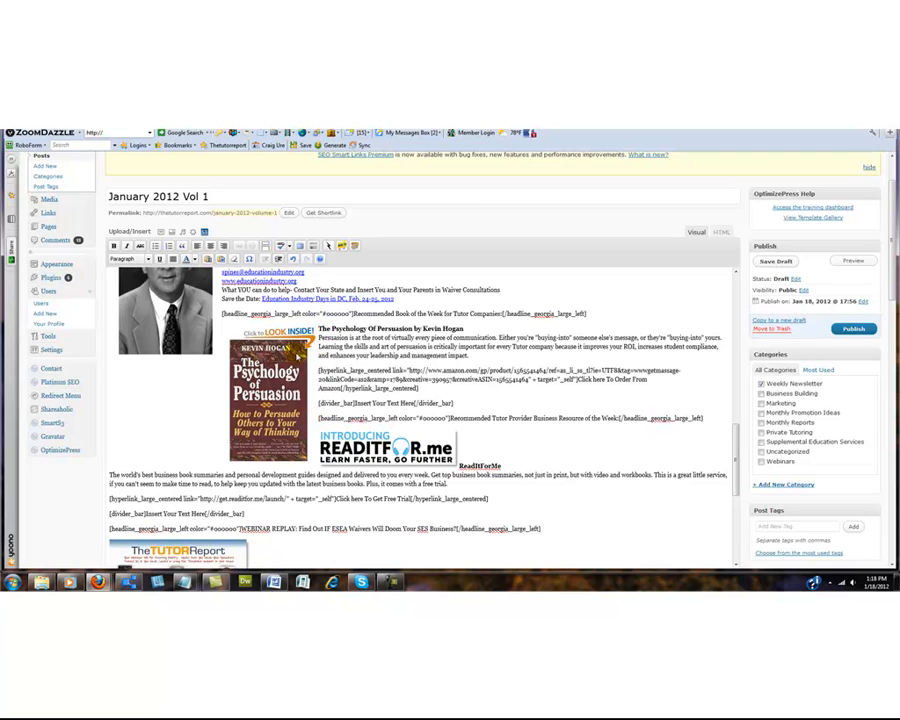
Open the advanced image settings of The Psychology of Persuasion book cover.
click(232, 336)
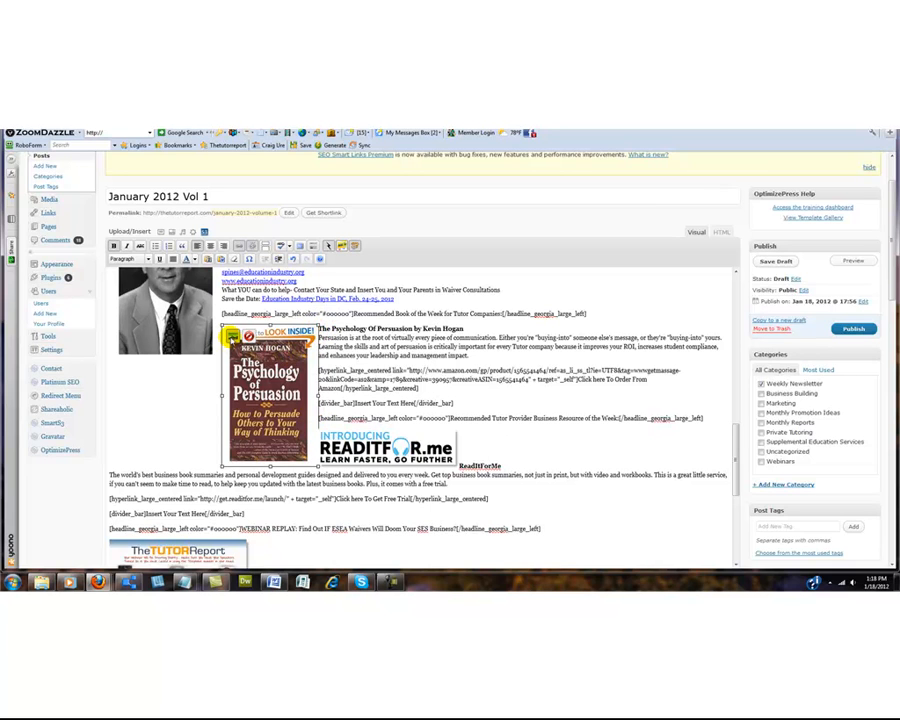
click(232, 337)
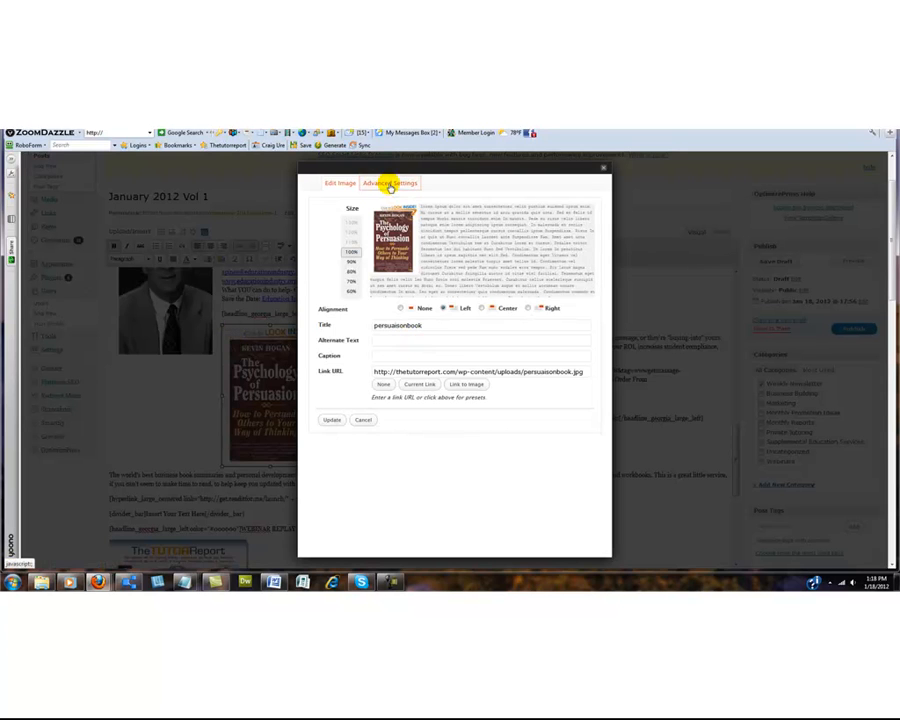
click(390, 184)
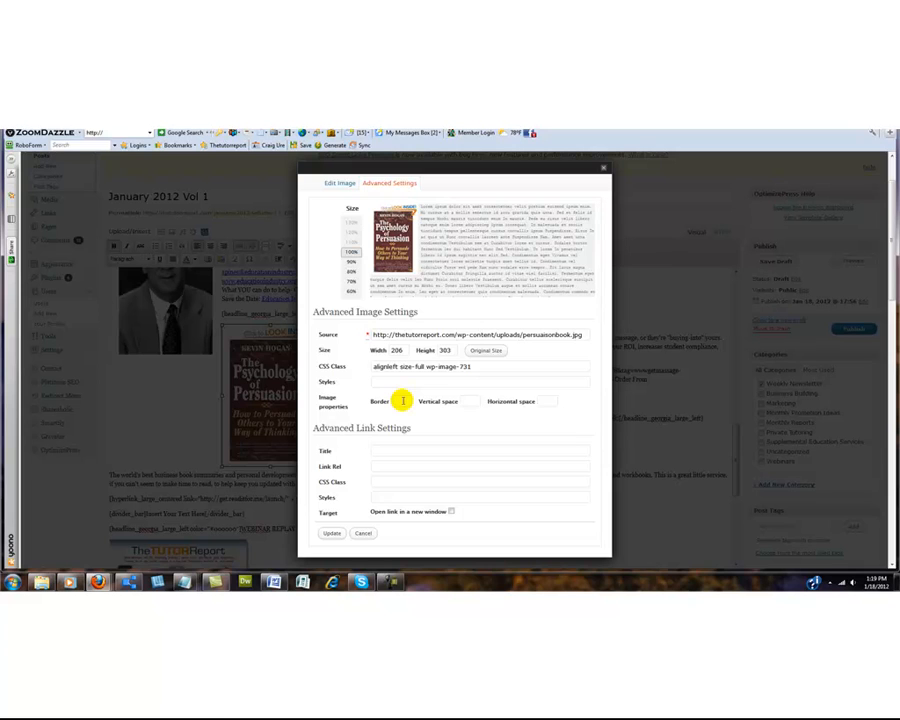
click(403, 401)
text(5)
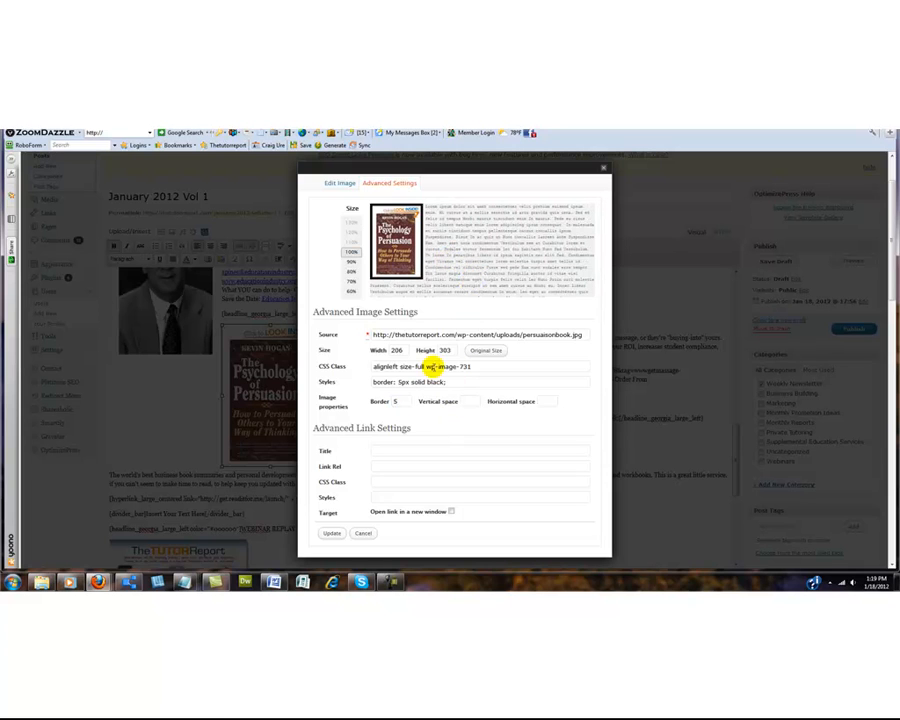
drag(394, 400, 408, 398)
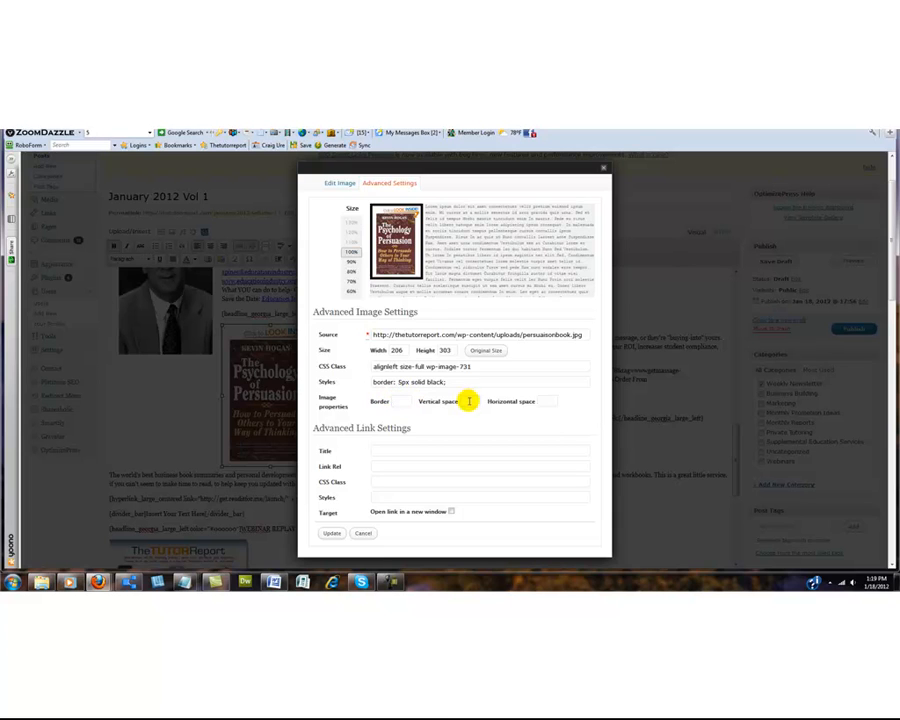
key(BackSpace)
Give the book cover a vertical and horizontal space of 5, update the image and save the draft.
click(466, 401)
text(5)
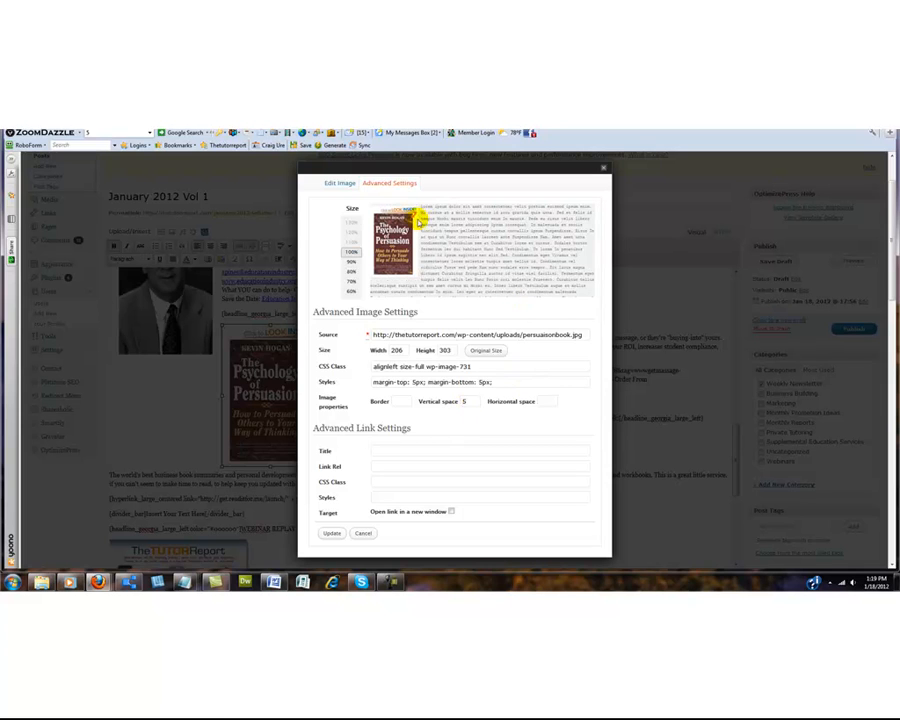
click(541, 401)
text(5)
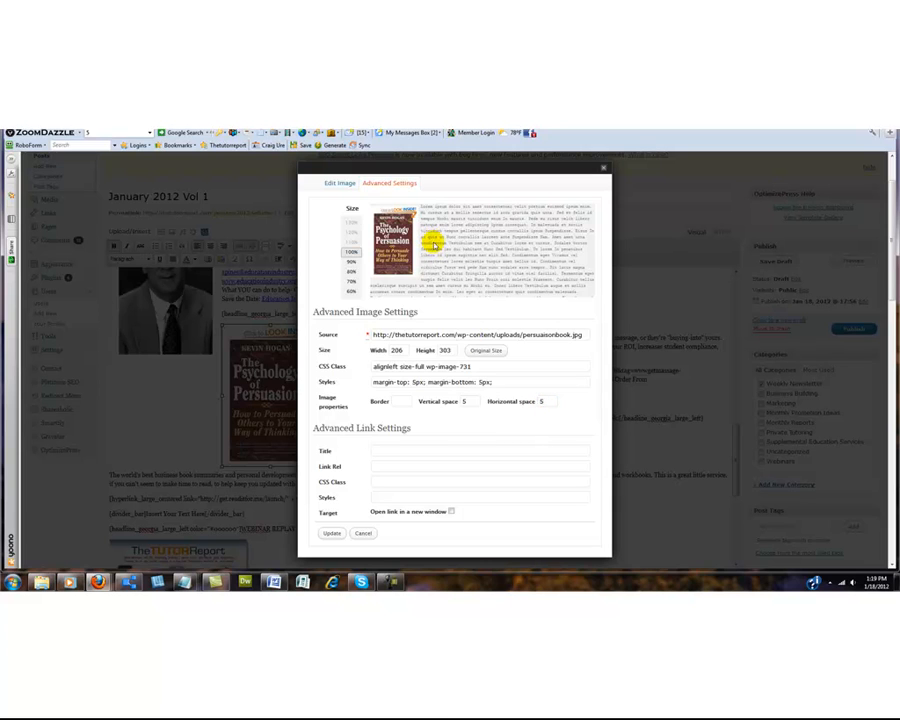
click(540, 361)
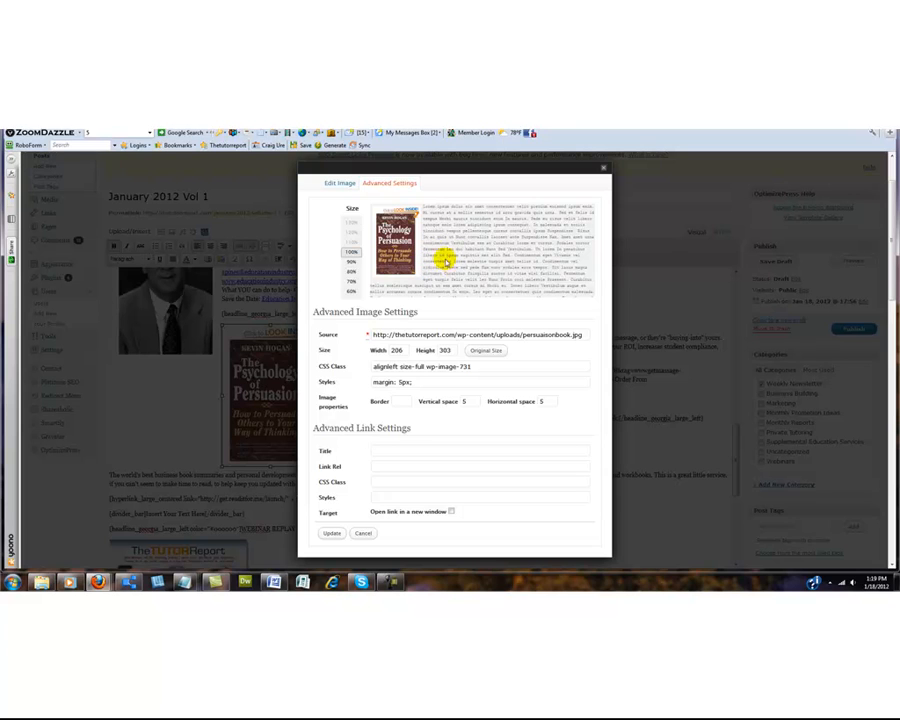
click(331, 533)
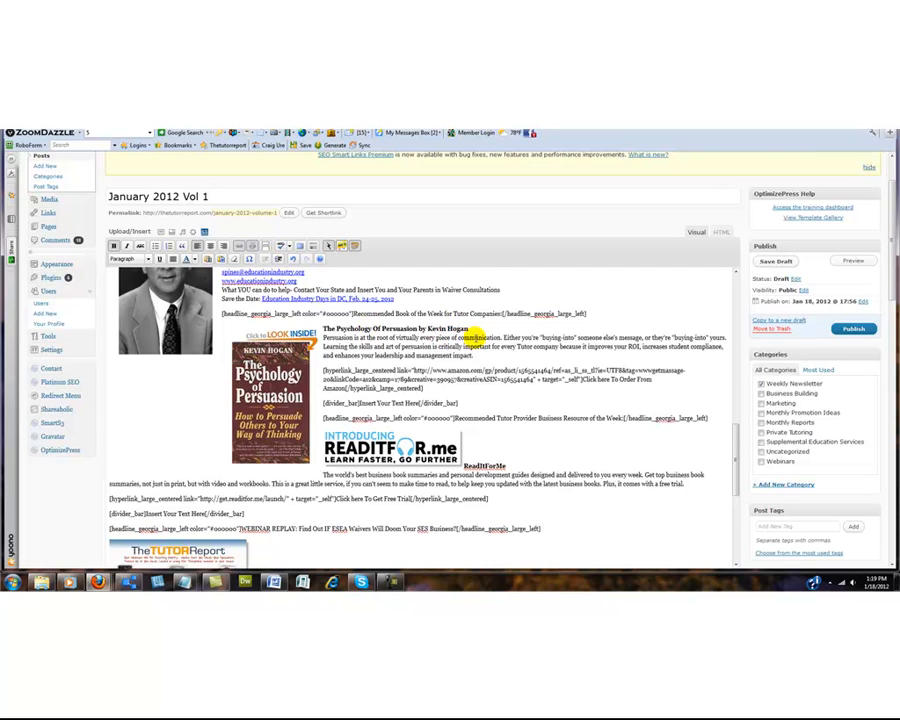
click(776, 261)
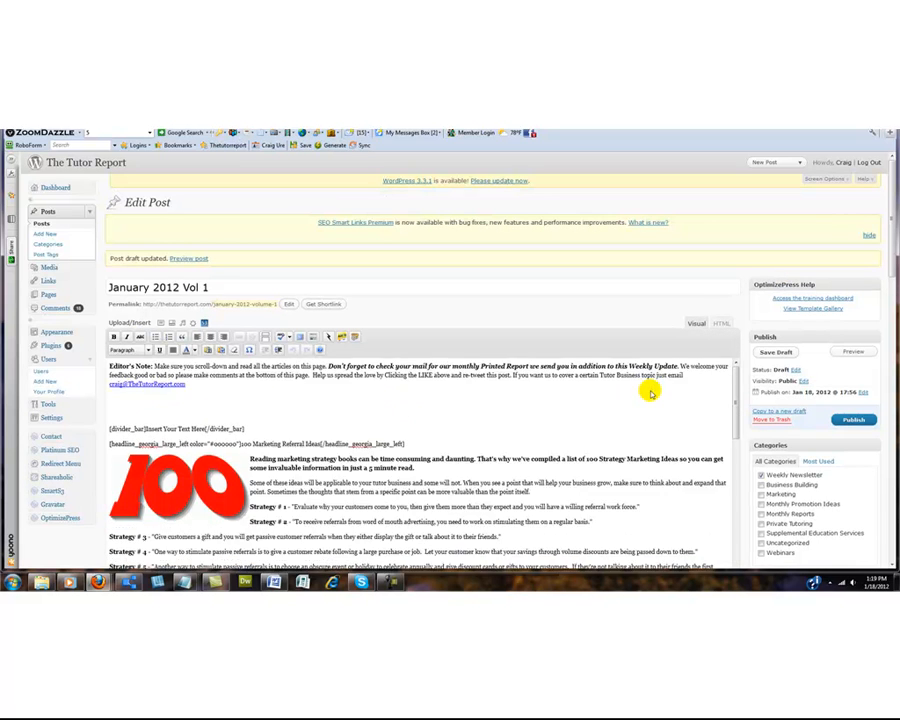
Make the post editing area taller and bring the Recommended Tutor Provider Business Resource section into view.
scroll(650, 392, down, 5)
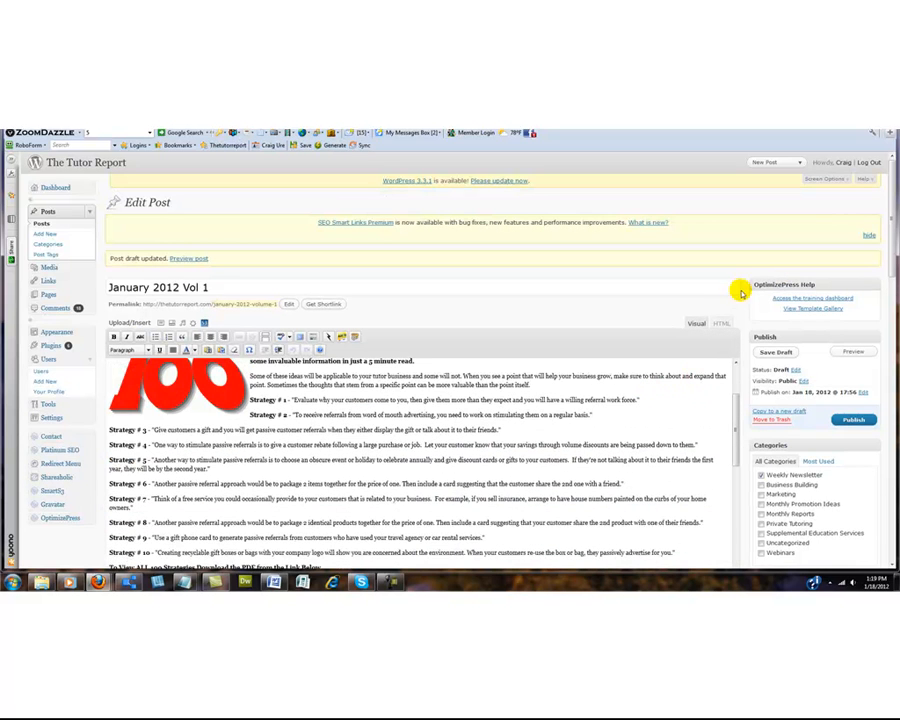
drag(890, 217, 895, 306)
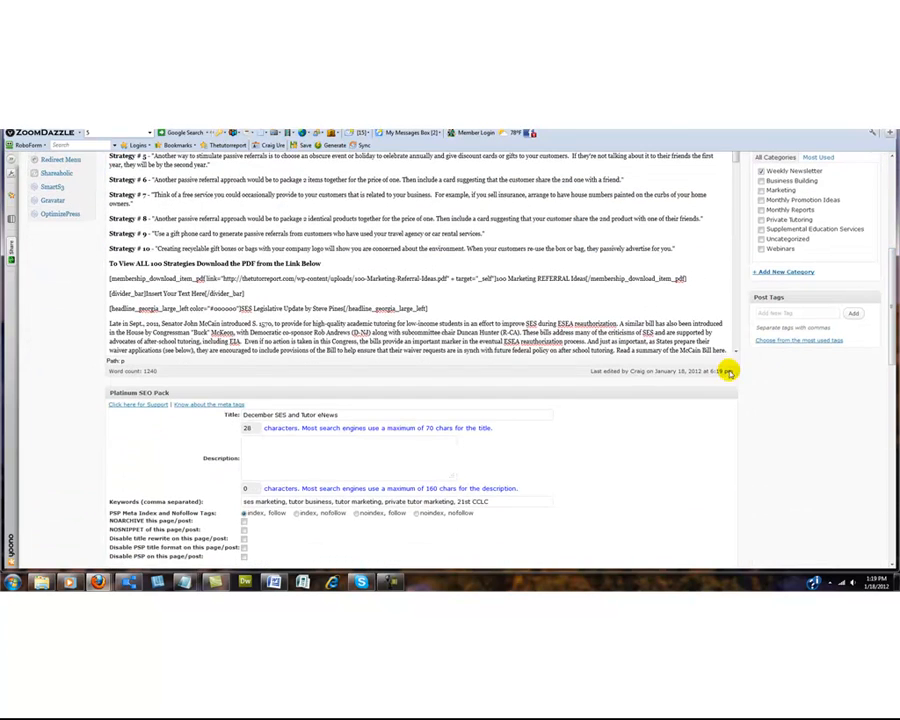
drag(735, 372, 742, 498)
drag(737, 219, 738, 396)
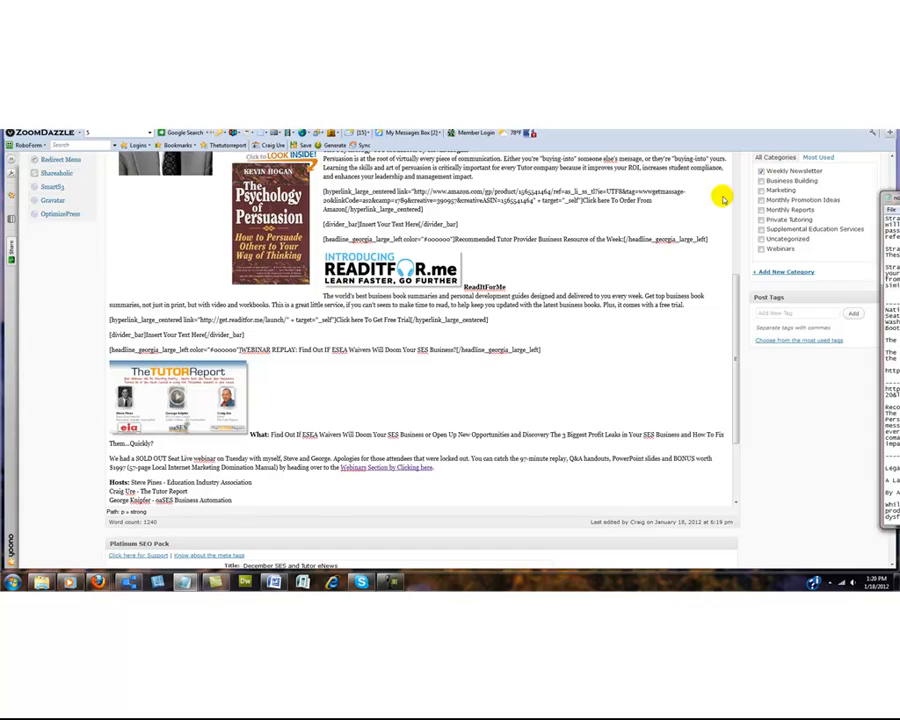
Copy the headline "A Lawyer's Take on Hiring: Facts You Should Know" with its author byline from tip 5 in notes1.
drag(548, 180, 458, 171)
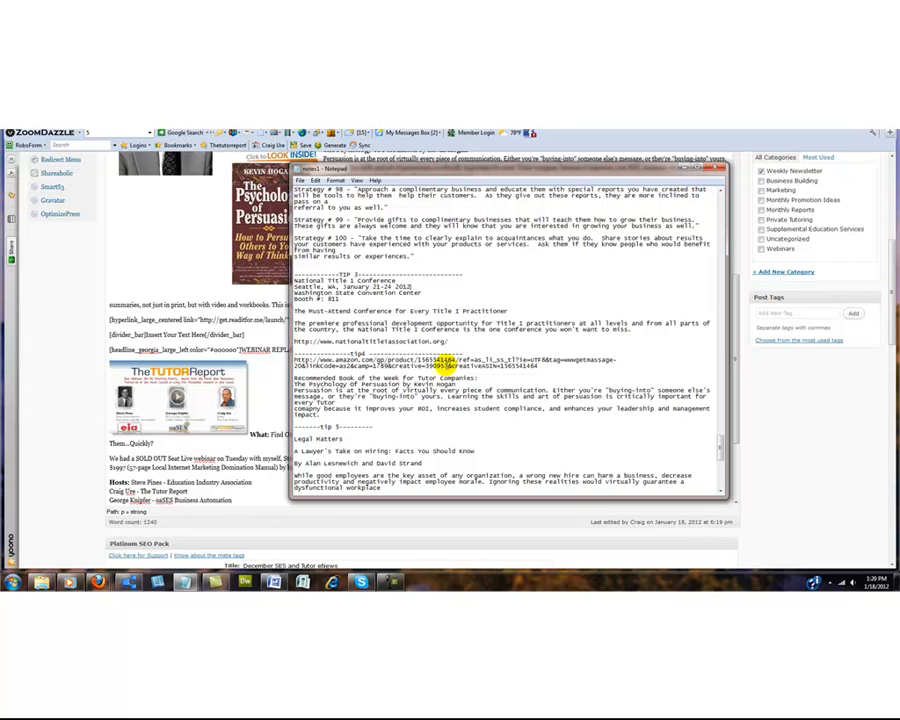
scroll(443, 364, down, 7)
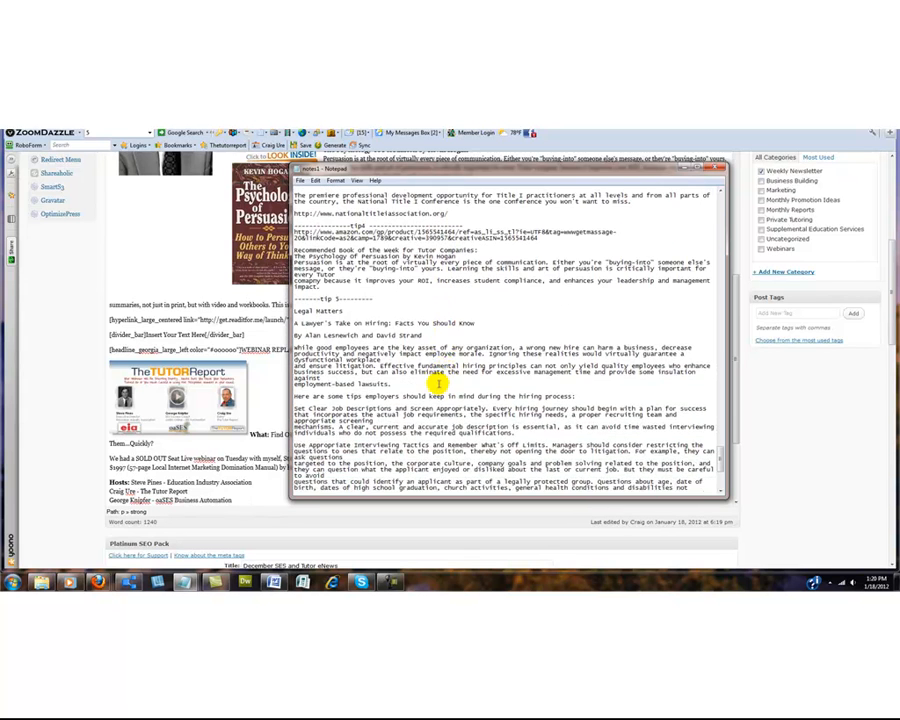
scroll(428, 372, down, 4)
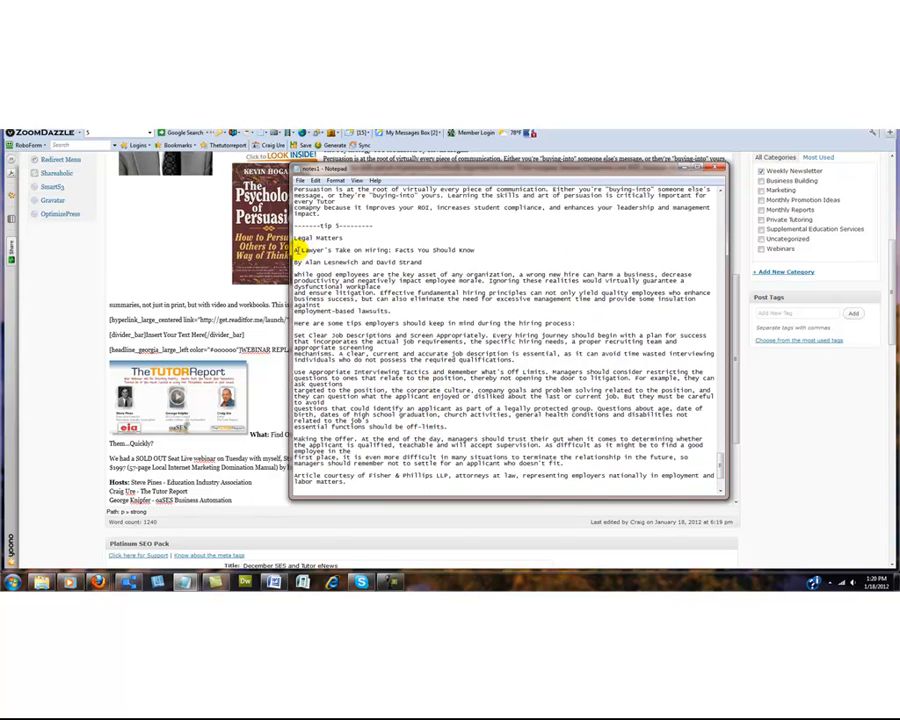
drag(296, 248, 438, 262)
key(ctrl+c)
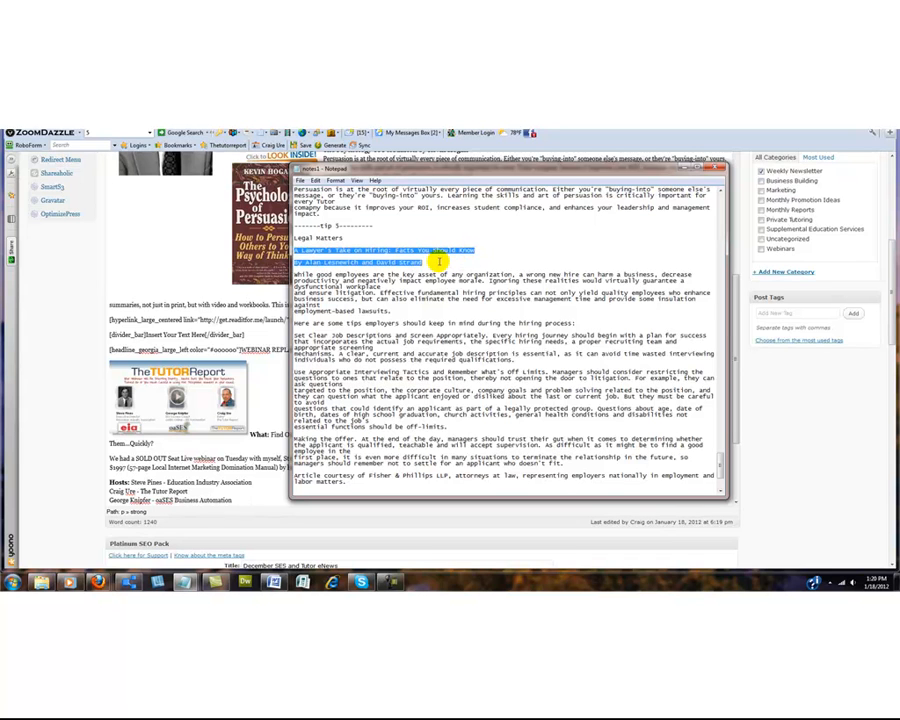
click(468, 159)
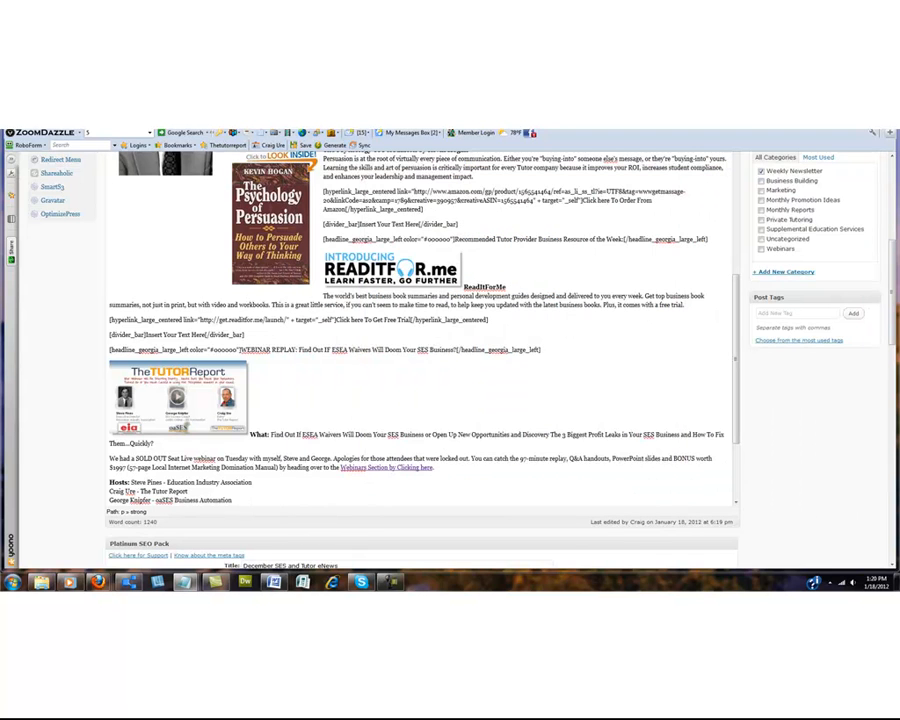
Replace the "Recommended Tutor Provider Business Resource of the Week:" headline text with the copied headline and join its byline onto the same line.
scroll(459, 342, up, 3)
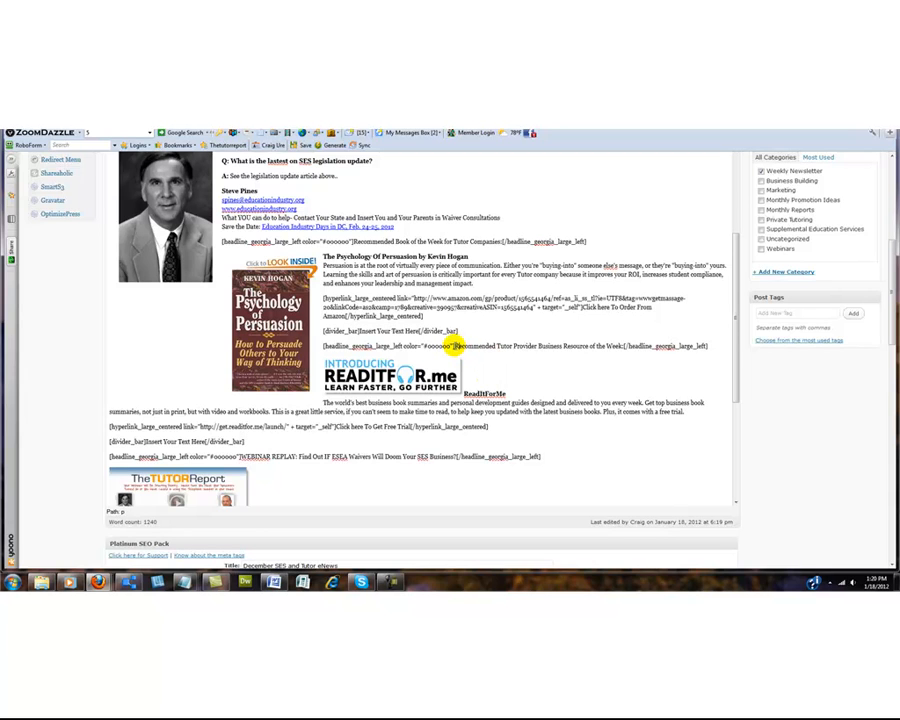
drag(454, 345, 619, 347)
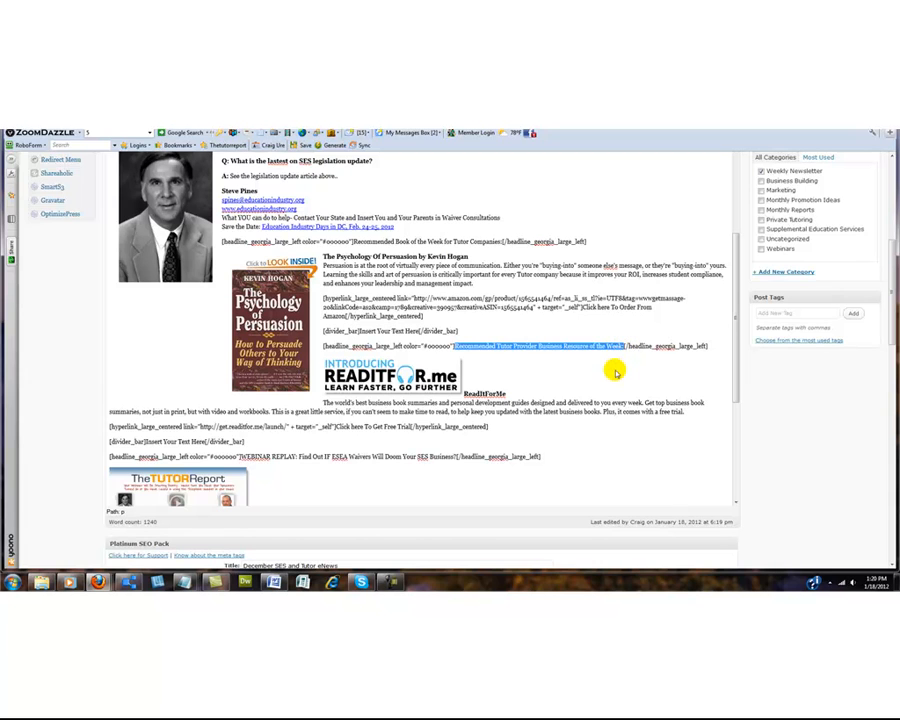
key(ctrl+v)
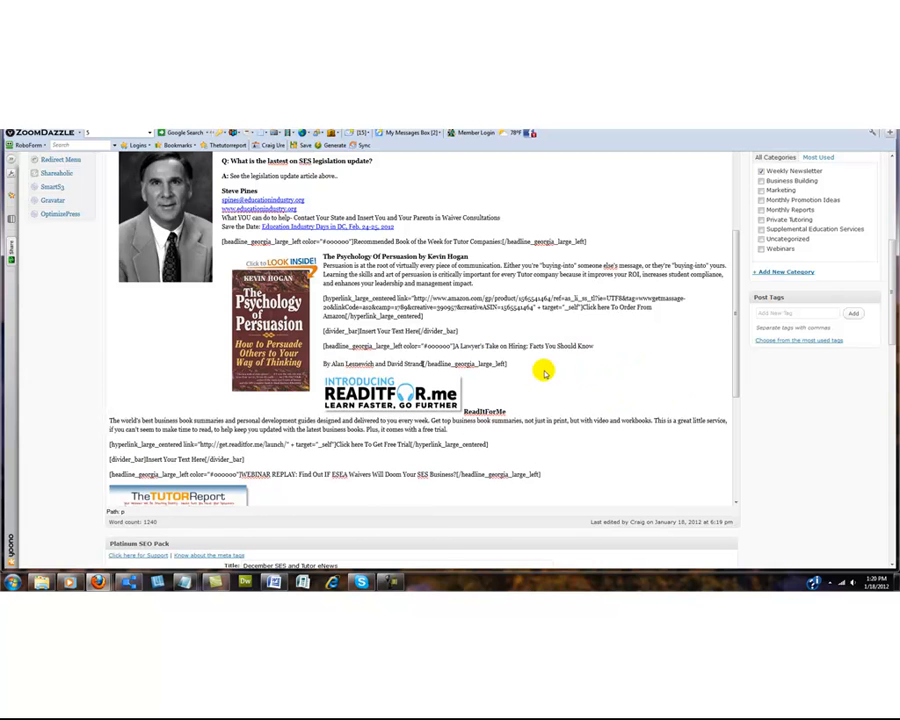
click(323, 363)
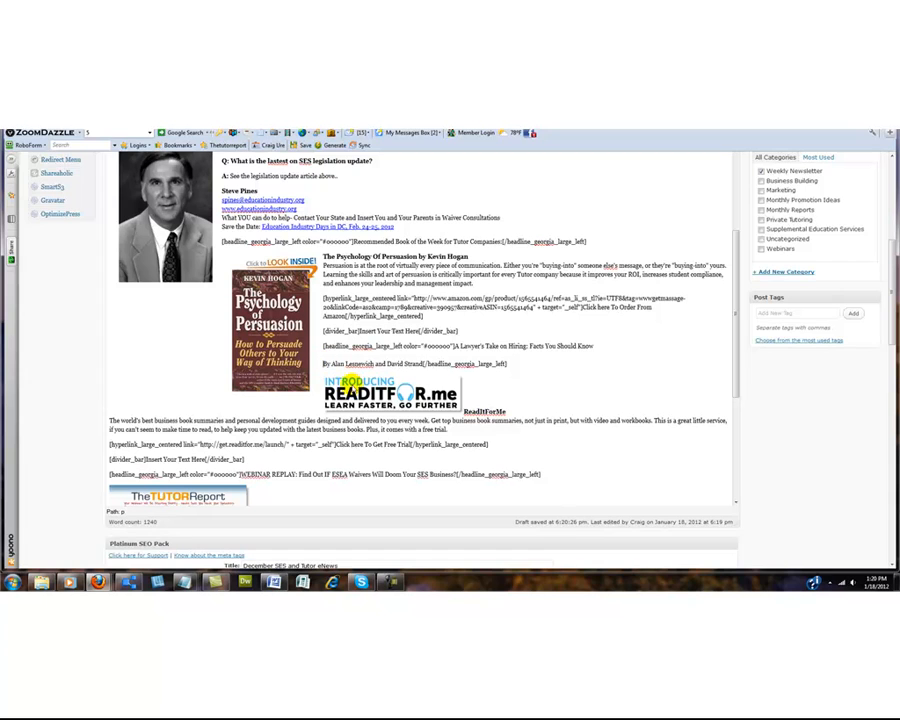
key(BackSpace)
key(BackSpace)
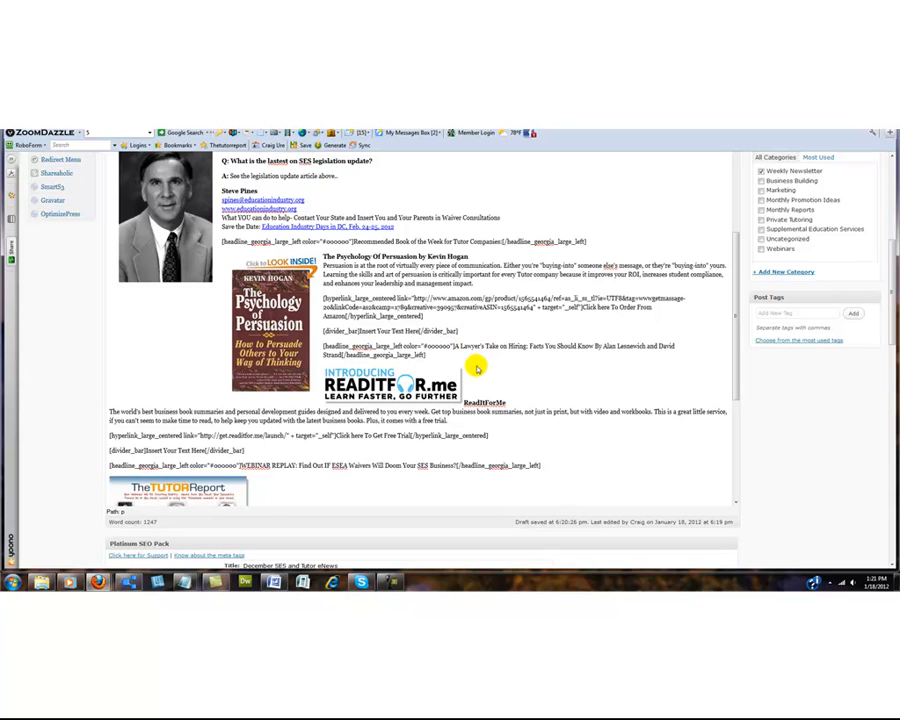
Delete the READITFOR.me logo and copy the hiring article's body from tip 5 in notes1, through the Fisher & Phillips LLP credit.
click(428, 386)
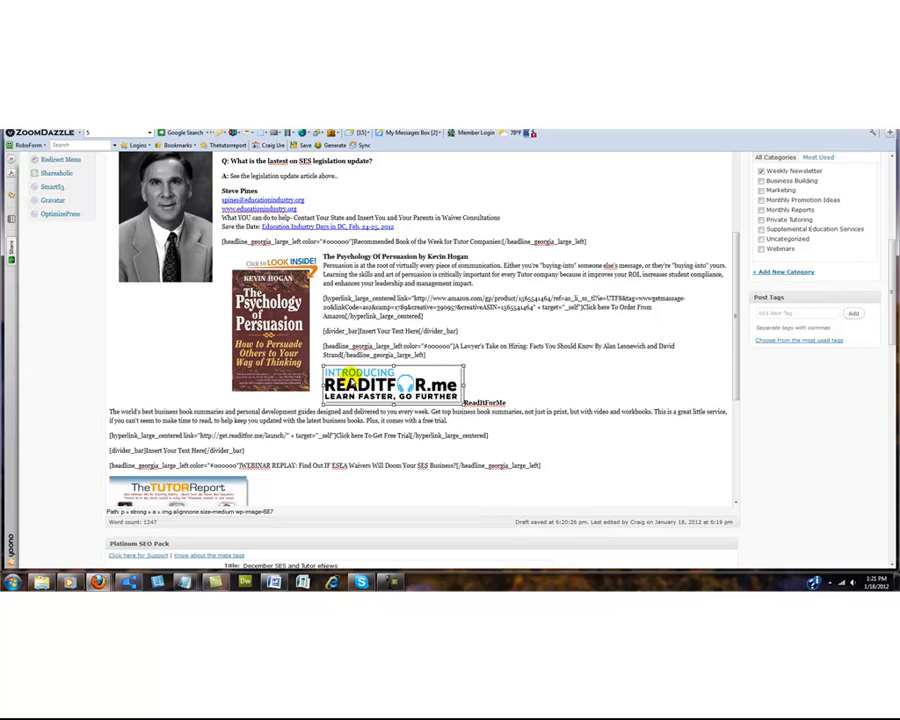
key(Delete)
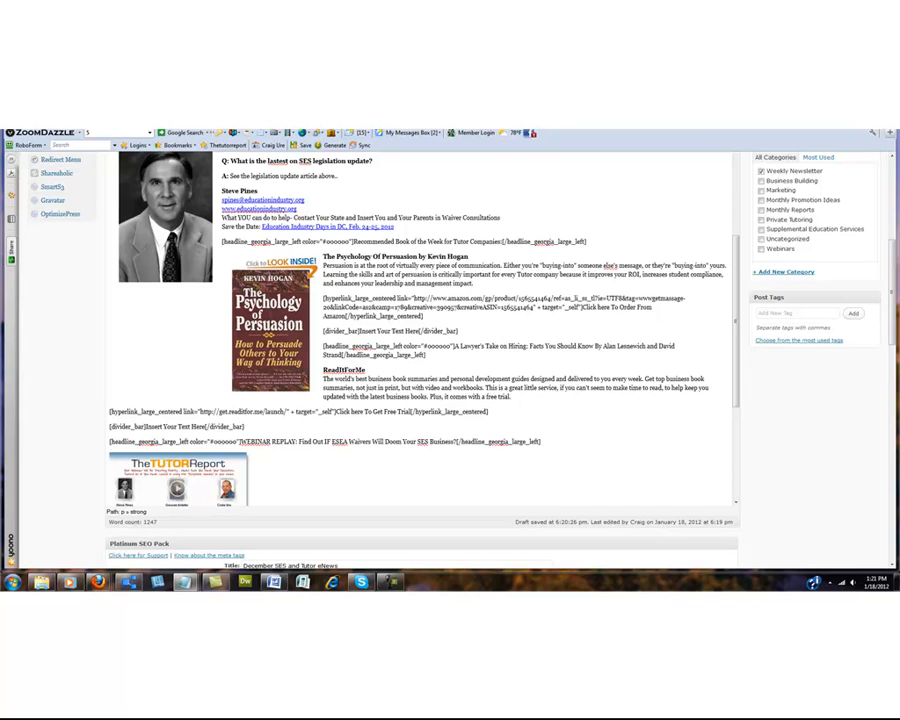
drag(890, 148, 408, 172)
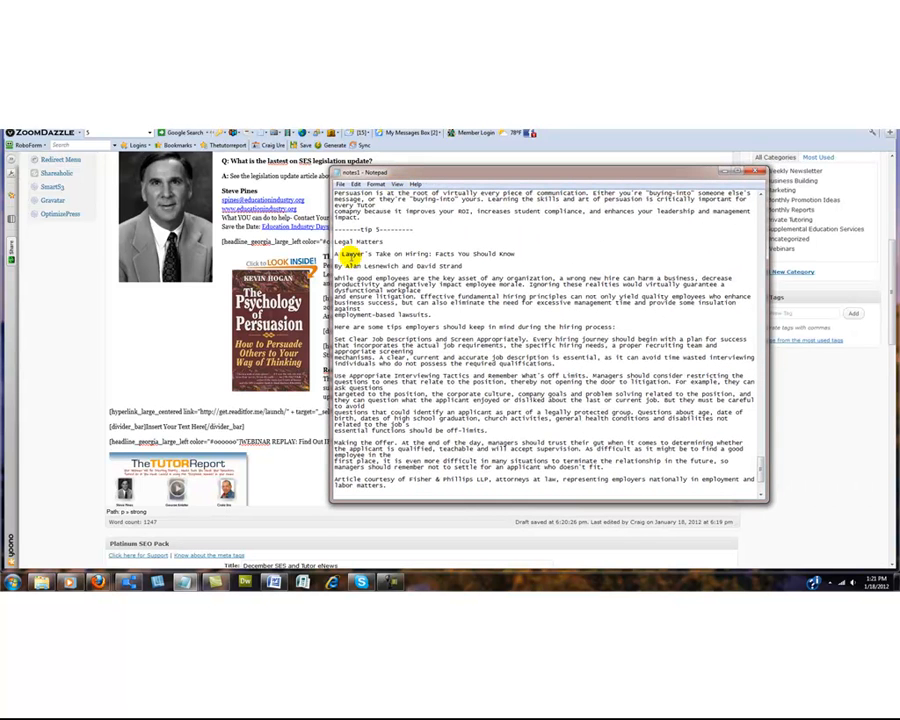
drag(336, 277, 410, 398)
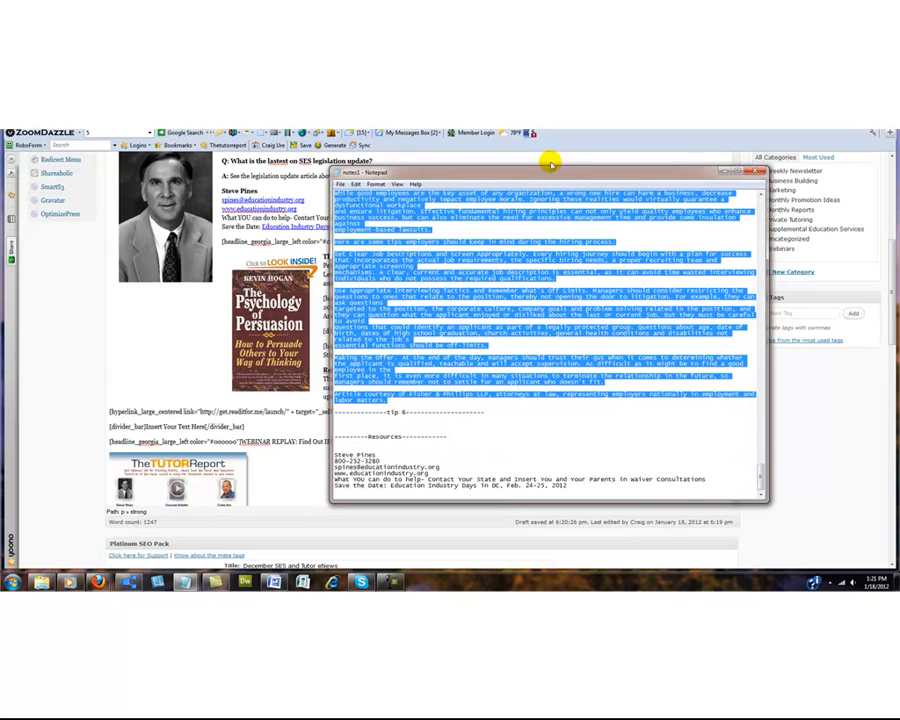
drag(548, 170, 897, 200)
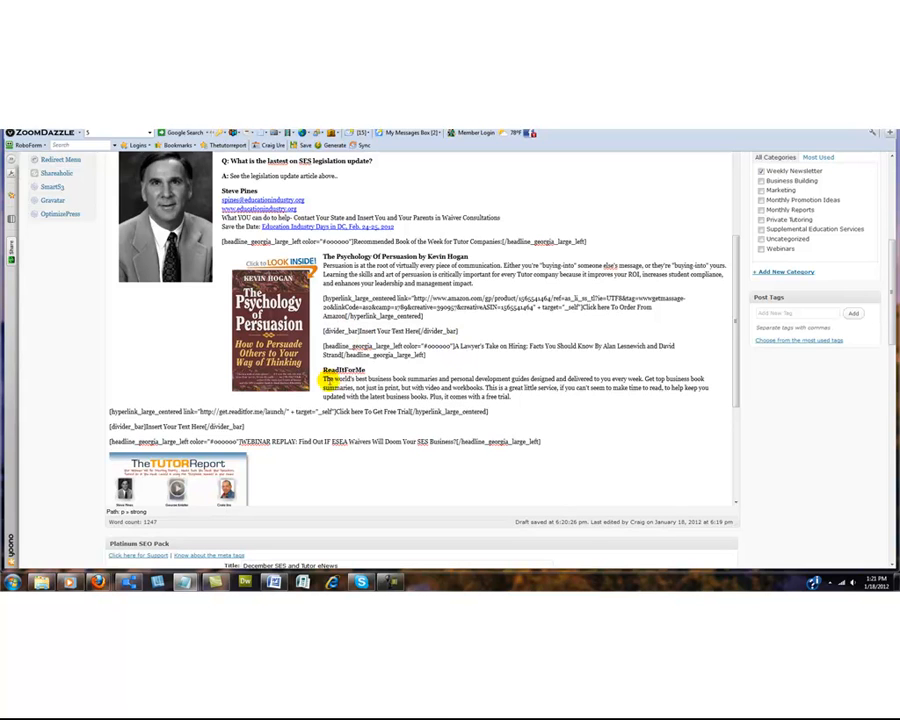
Replace the ReadItForMe description with the copied hiring article and delete the ReadItForMe title above it.
drag(325, 379, 518, 398)
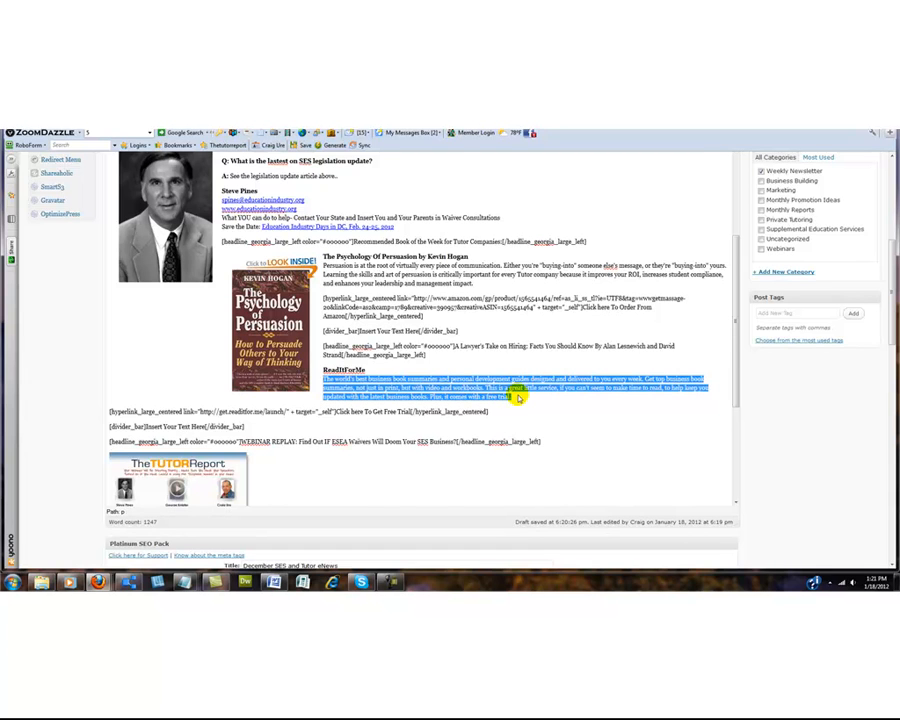
key(ctrl+v)
drag(366, 244, 326, 244)
key(Delete)
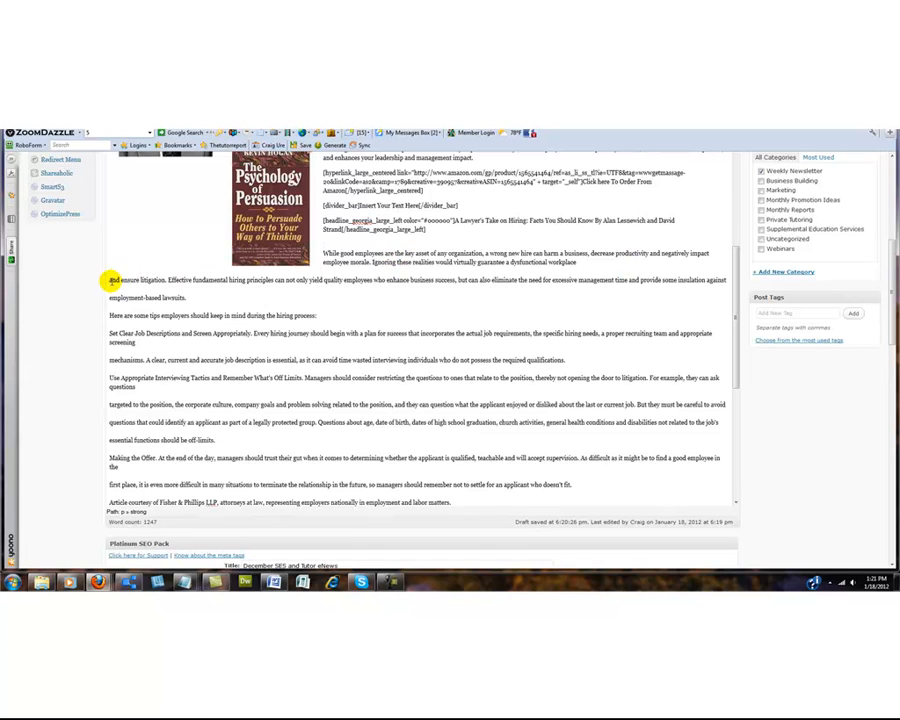
Remove the line breaks before "and ensure litigation" and "employment-based lawsuits" so the article's opening forms one paragraph.
click(113, 280)
key(BackSpace)
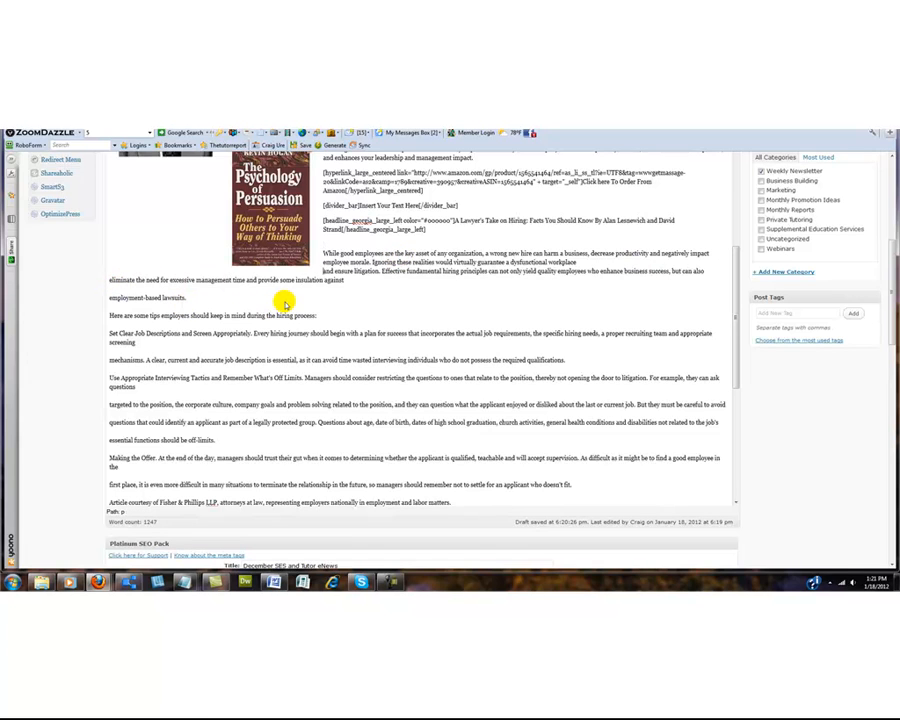
key(BackSpace)
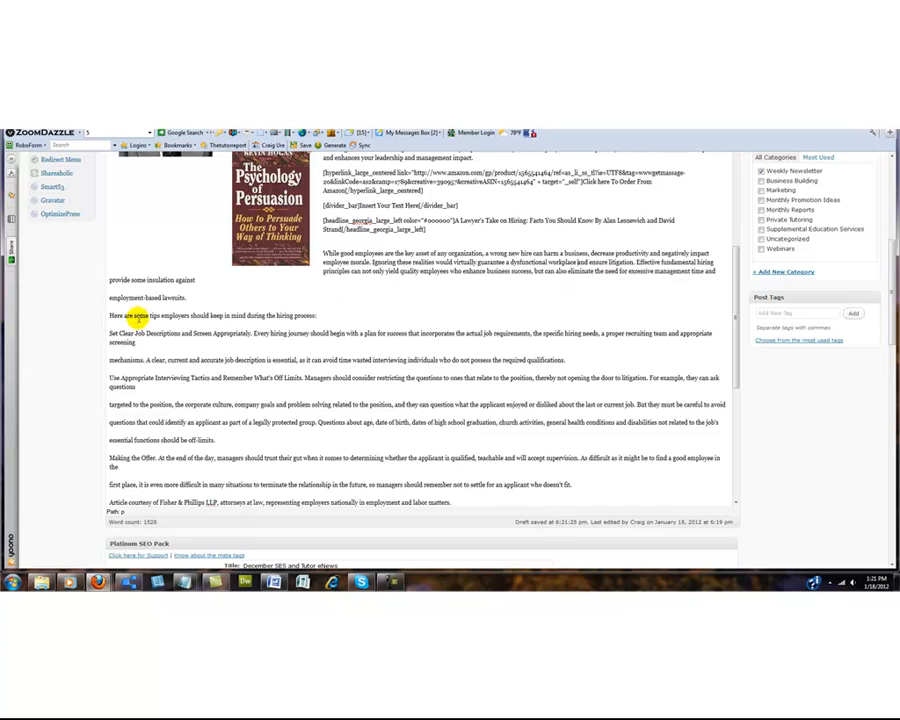
click(110, 297)
key(BackSpace)
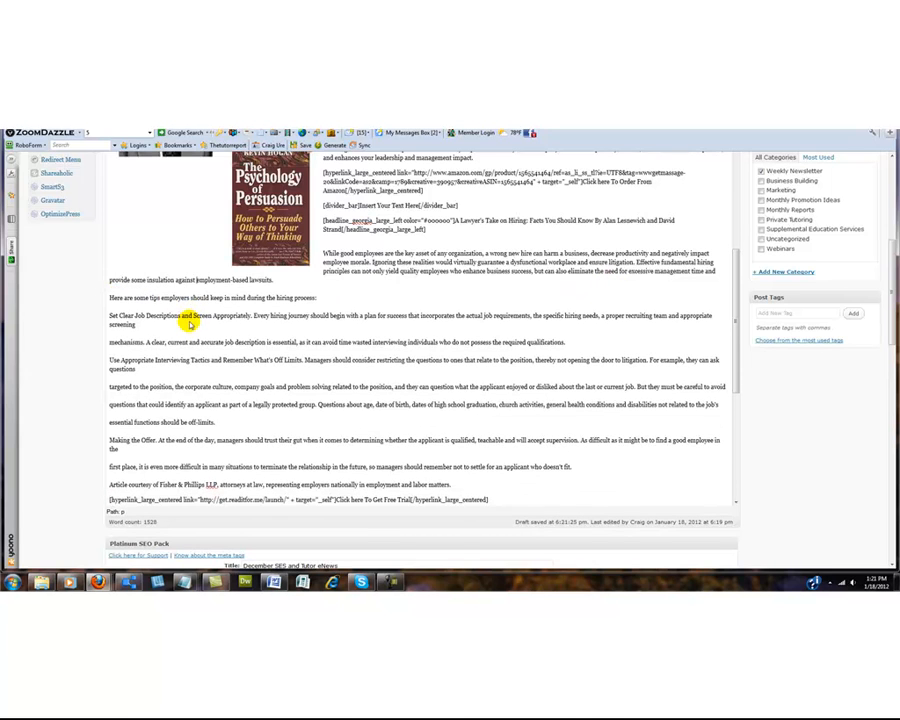
Bold the hiring article's line "Here are some tips employers should keep in mind during the hiring process:".
click(111, 315)
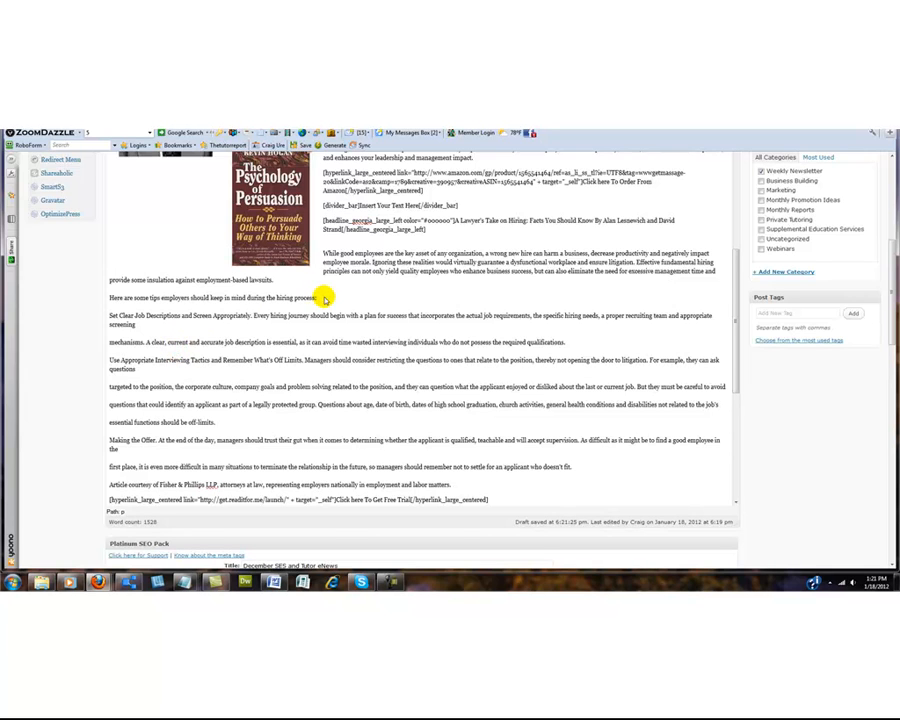
drag(316, 297, 116, 298)
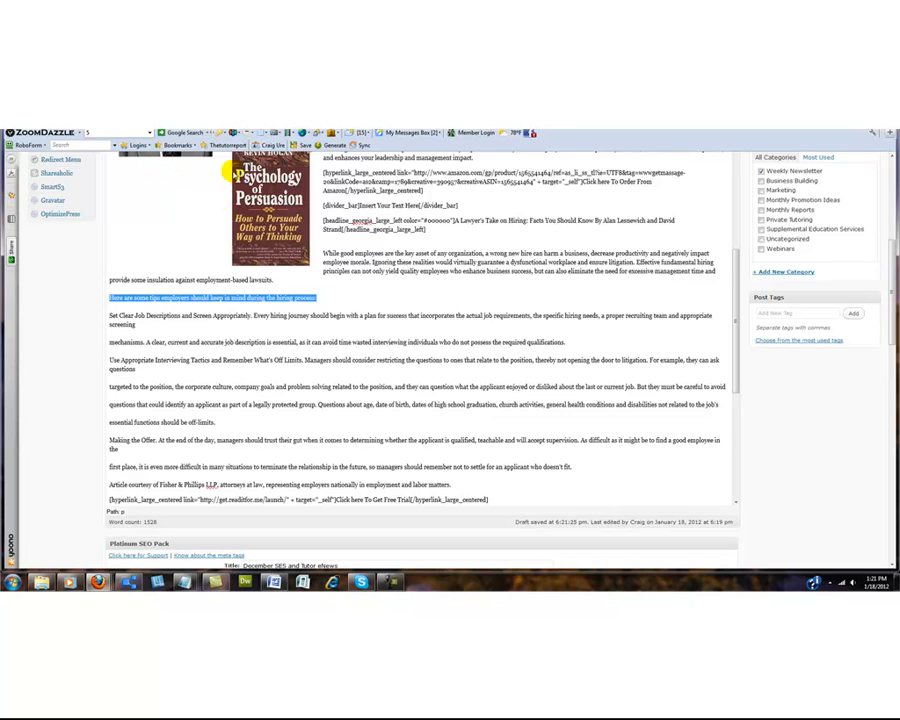
scroll(226, 232, up, 4)
scroll(229, 233, up, 4)
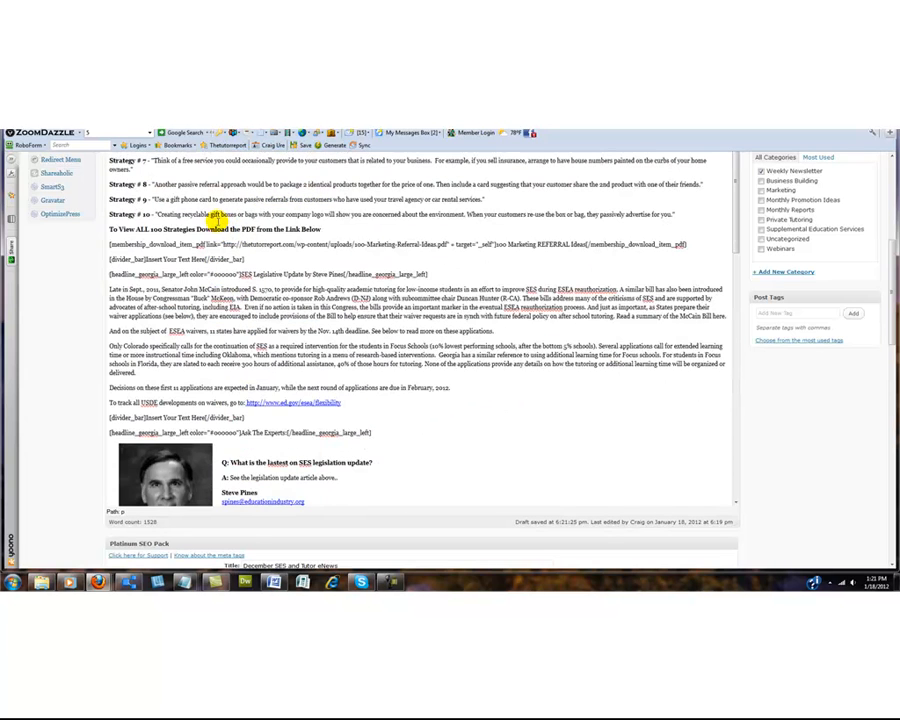
scroll(214, 219, up, 12)
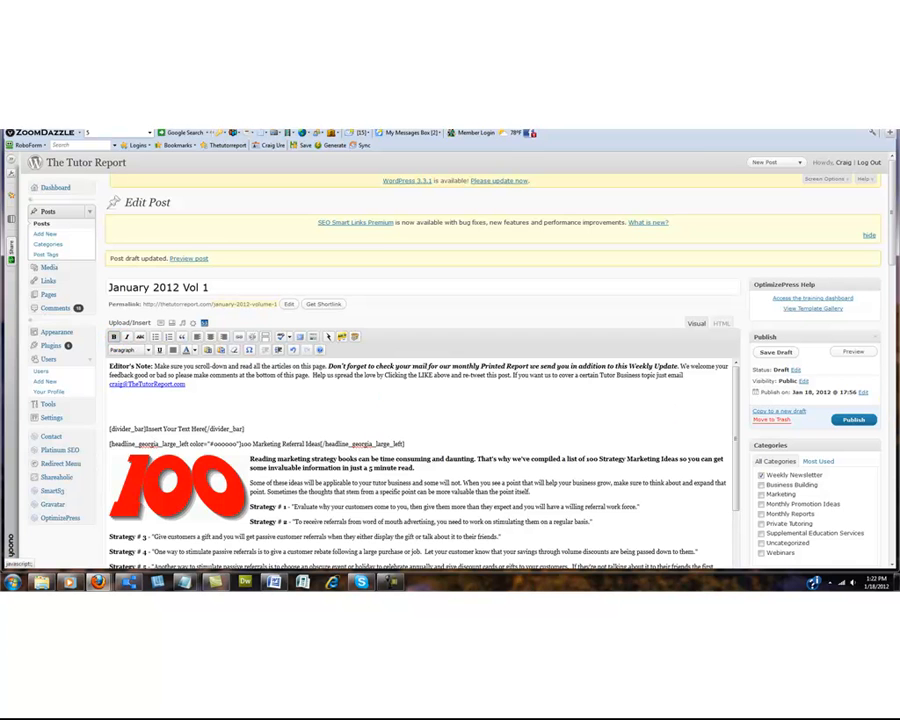
drag(736, 394, 699, 509)
scroll(456, 452, down, 10)
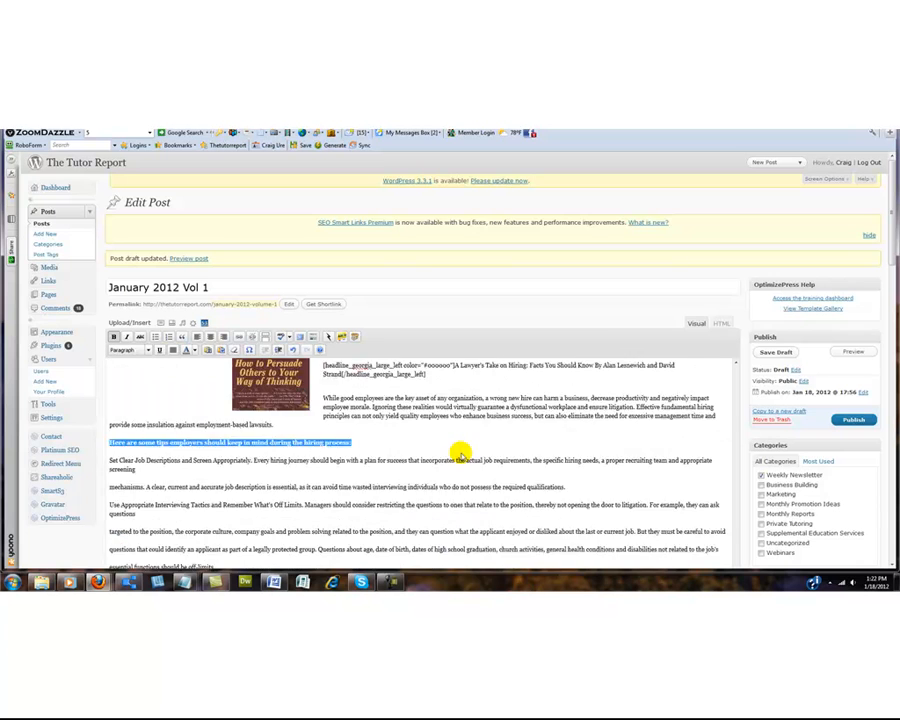
scroll(420, 450, up, 1)
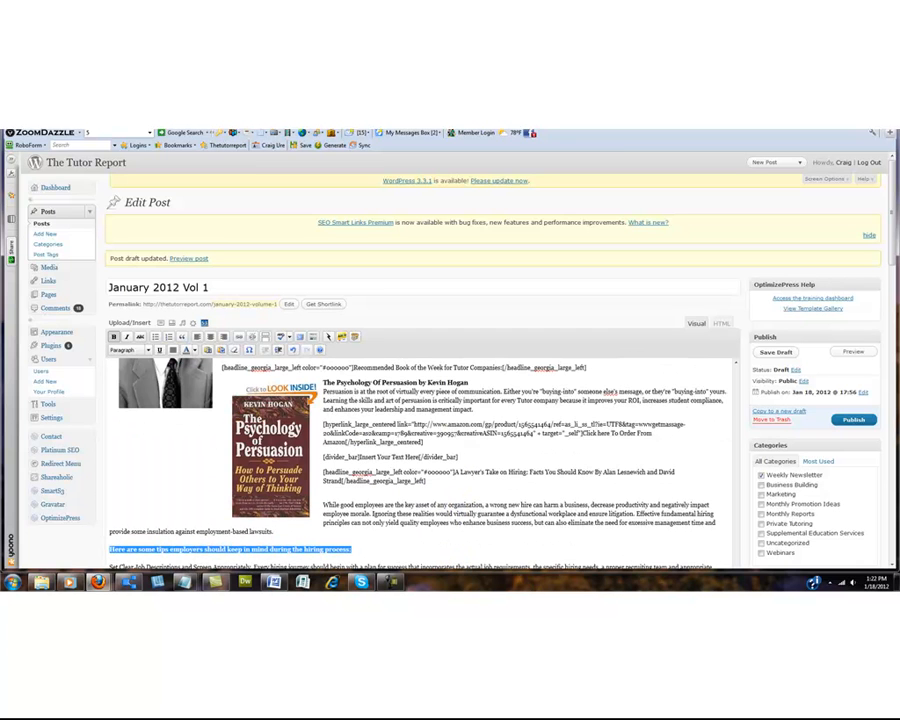
drag(892, 227, 886, 312)
click(473, 295)
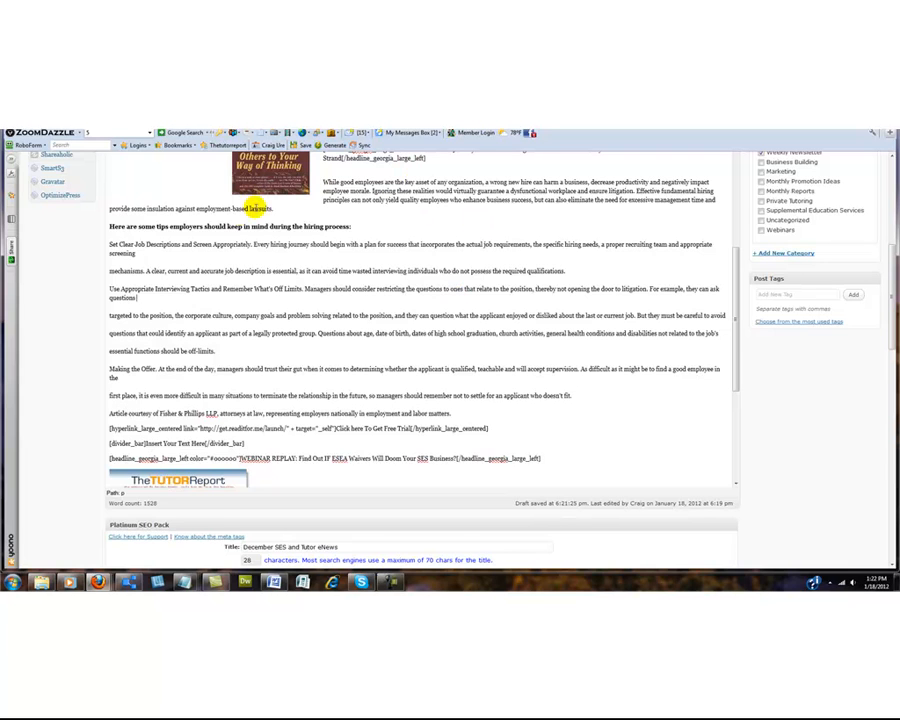
Remove the line break before "mechanisms" so the "Set Clear Job Descriptions" tip forms one paragraph.
click(111, 270)
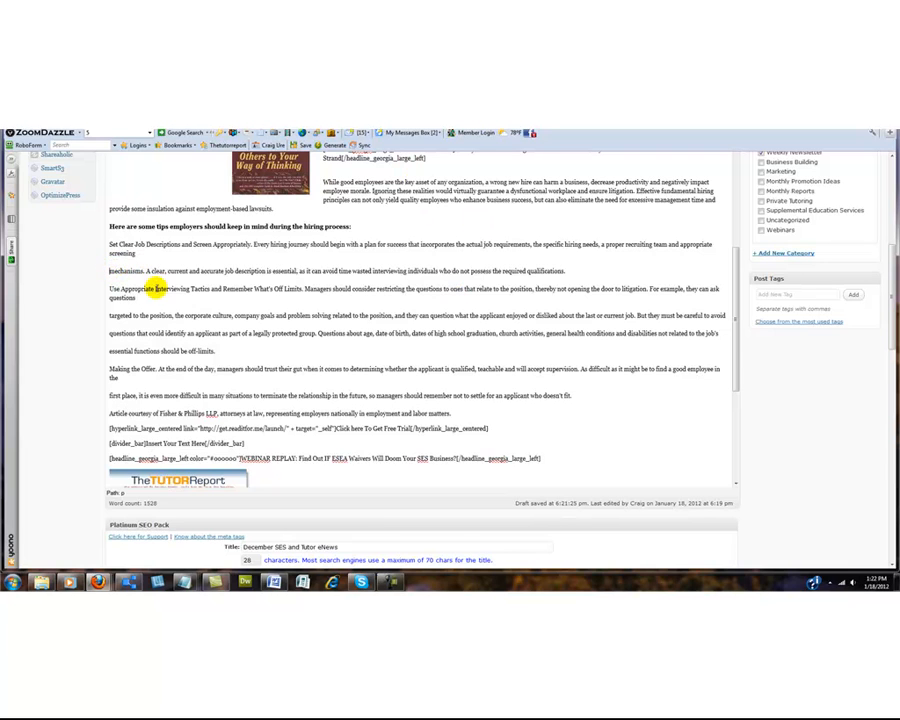
key(BackSpace)
key(BackSpace)
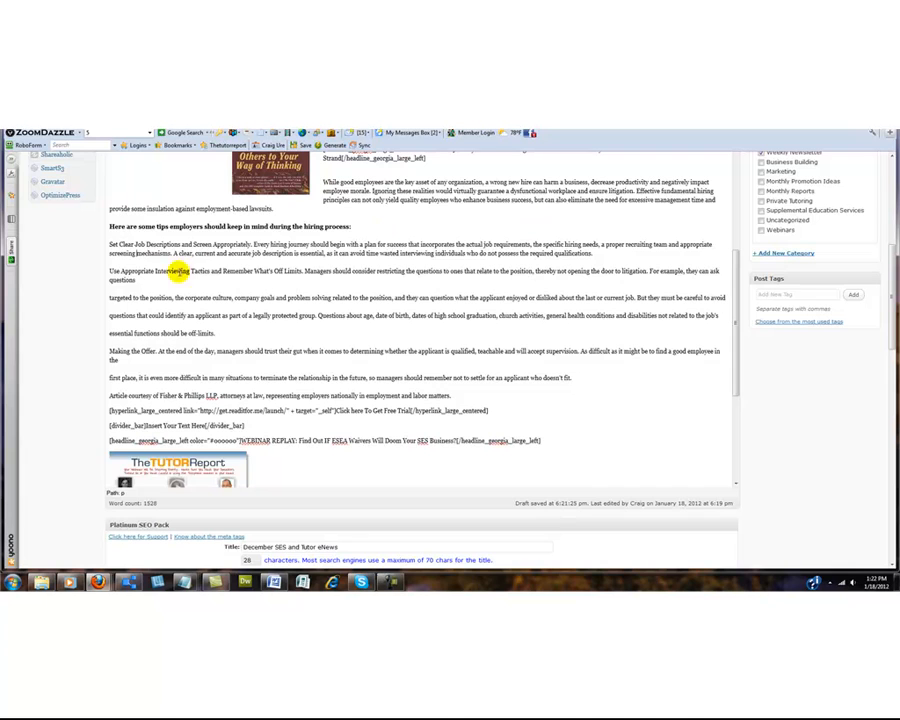
Remove the breaks before "targeted to the position", "questions that could identify" and "essential functions" so the interviewing tactics tip forms one paragraph.
click(111, 297)
key(BackSpace)
key(BackSpace)
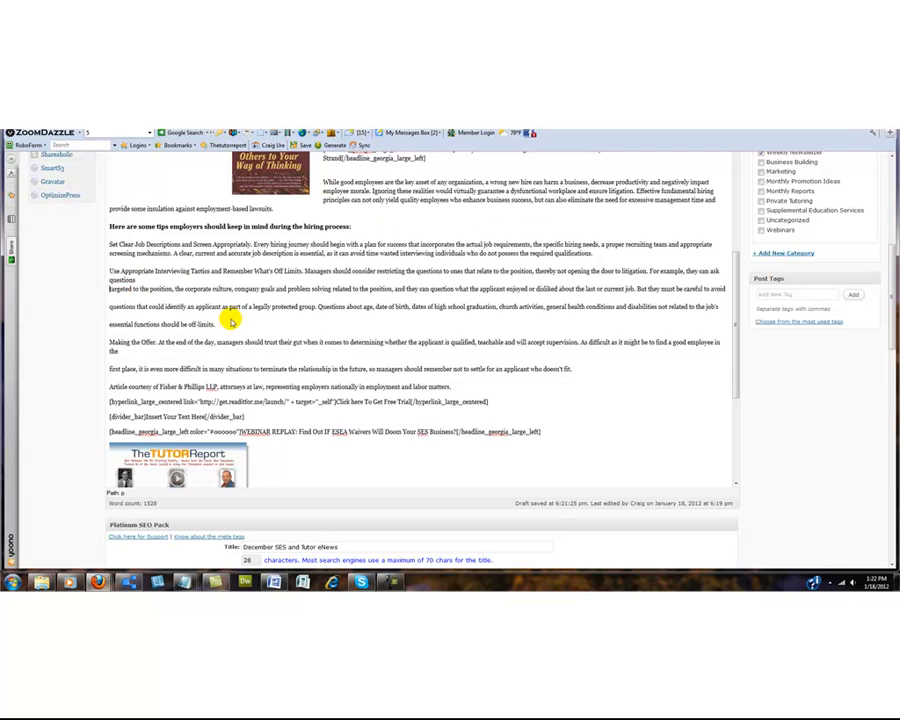
click(111, 307)
key(BackSpace)
key(BackSpace)
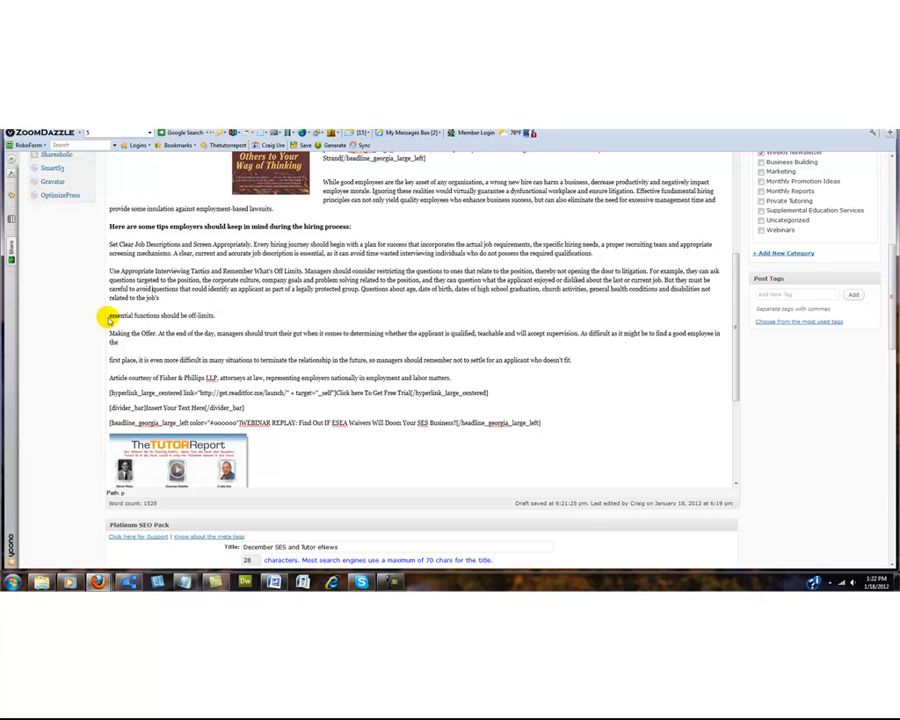
click(111, 316)
key(BackSpace)
key(BackSpace)
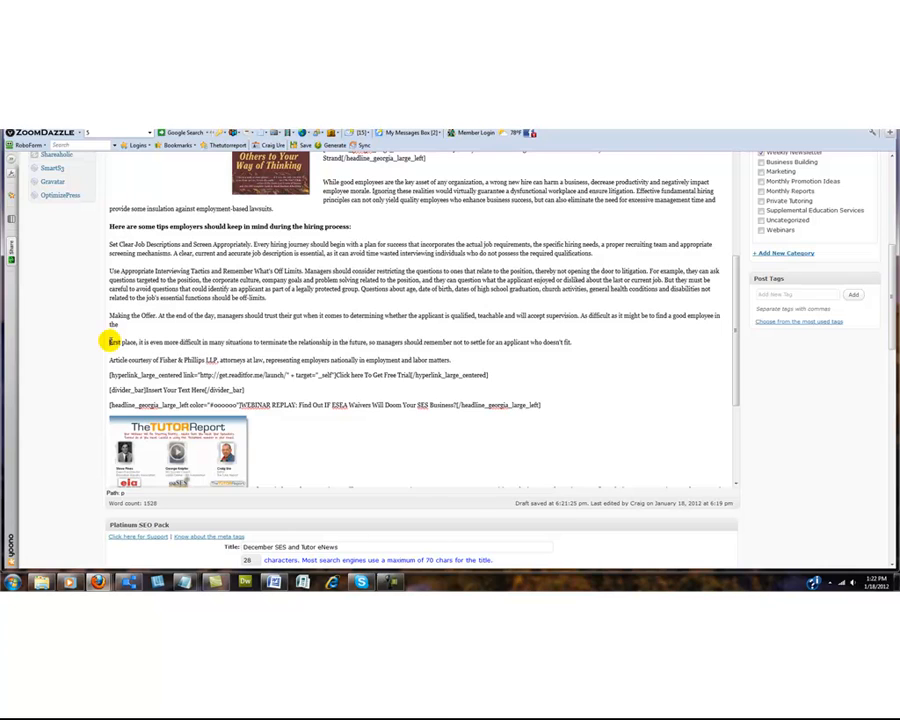
Remove the line break before "first place" so the "Making the Offer" tip forms one paragraph.
click(112, 342)
key(BackSpace)
key(BackSpace)
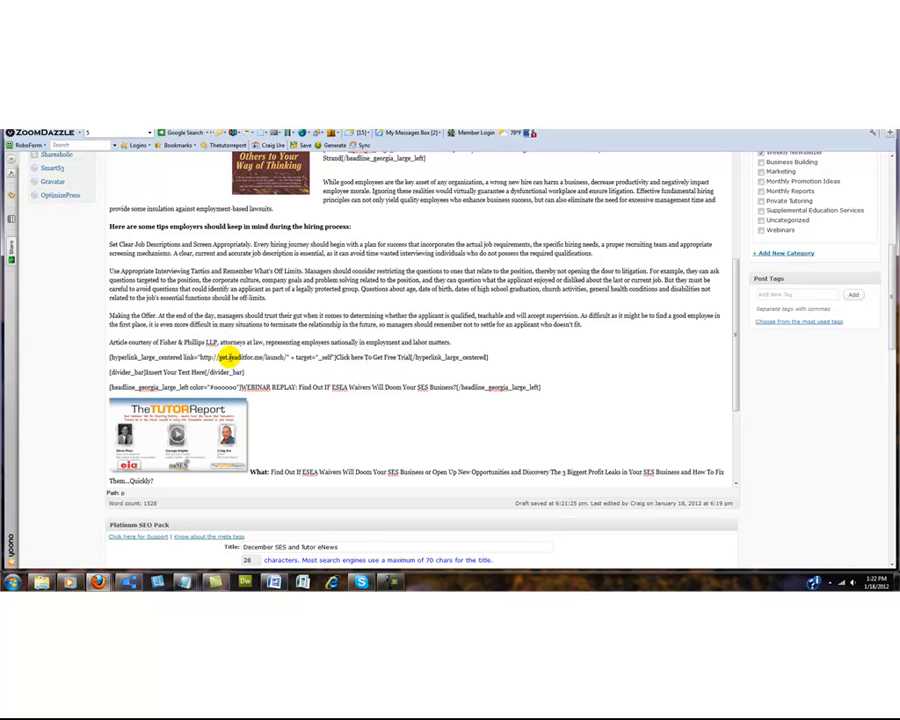
Delete the "Click here To Get Free Trial" hyperlink shortcode and its leftover line below the Fisher & Phillips LLP credit.
drag(488, 358, 104, 364)
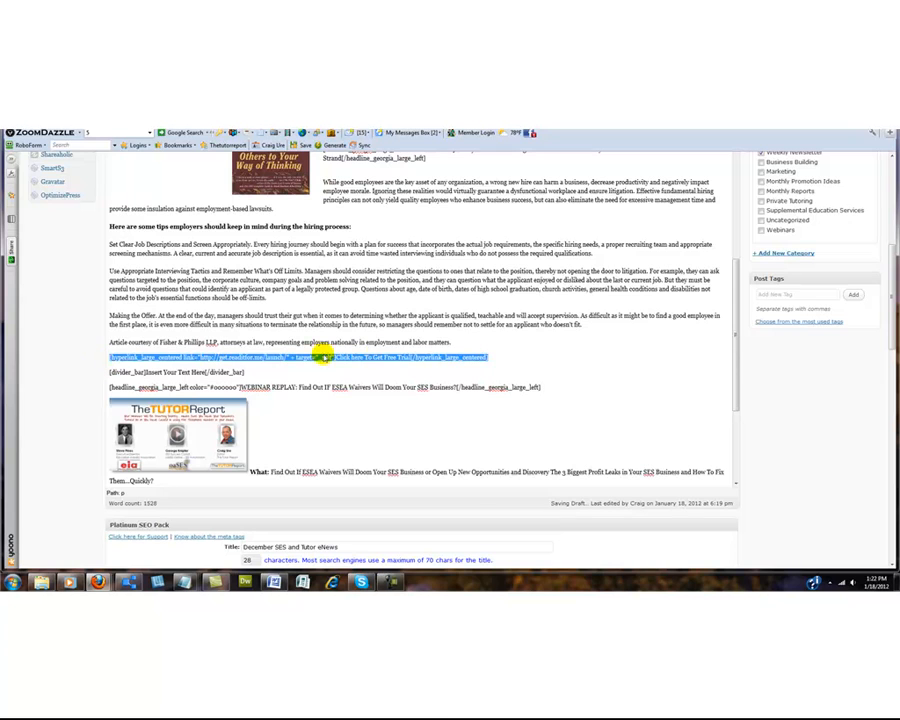
key(Delete)
key(Delete)
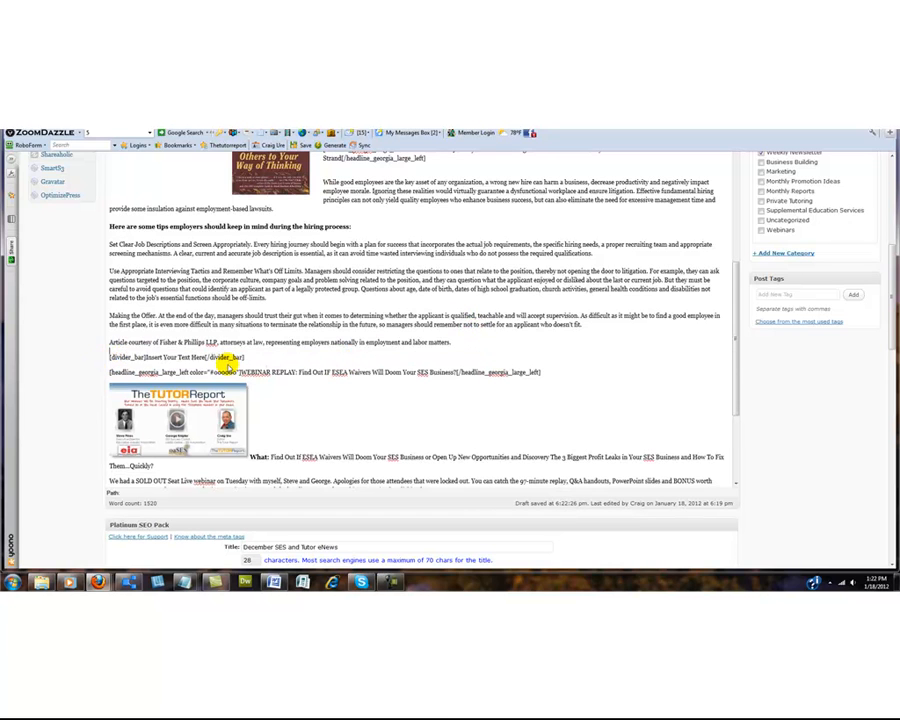
Look over the post from the webinar replay and business analysis sections back up to the Editor's Note.
scroll(210, 362, down, 2)
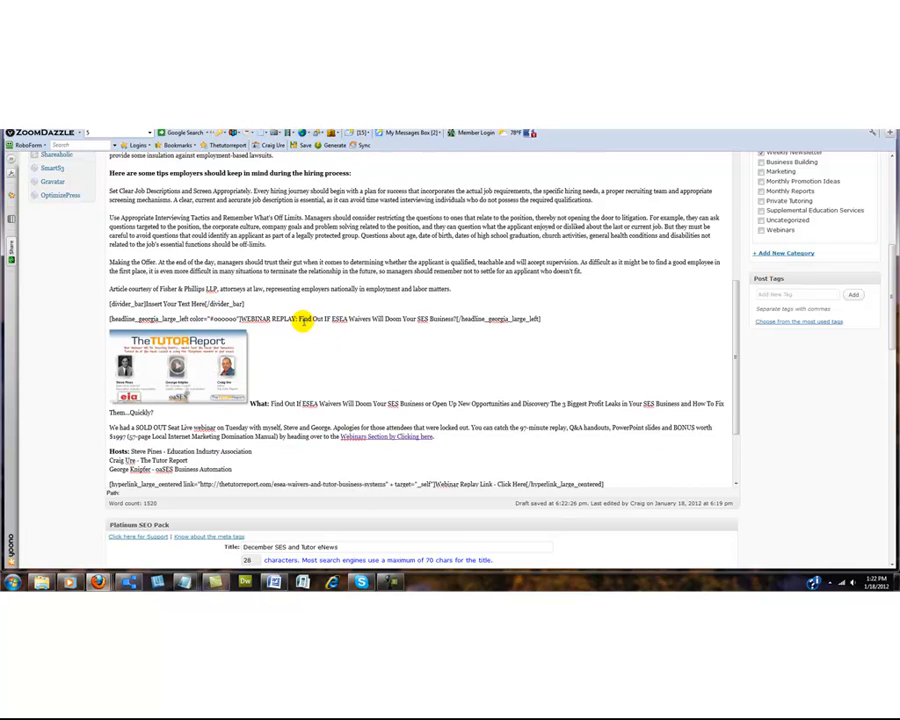
scroll(303, 320, down, 4)
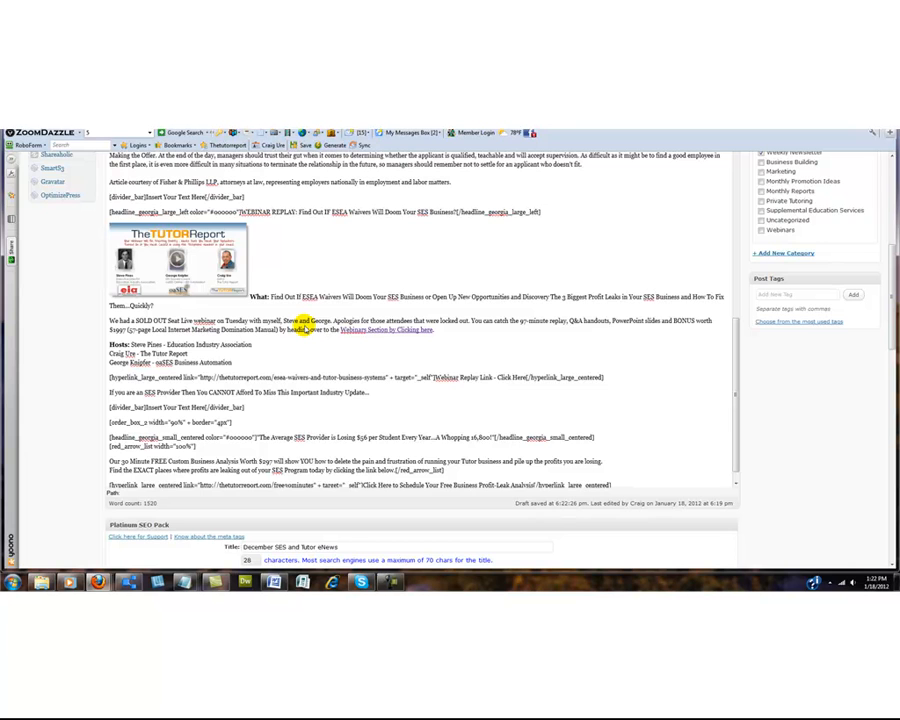
scroll(303, 330, up, 7)
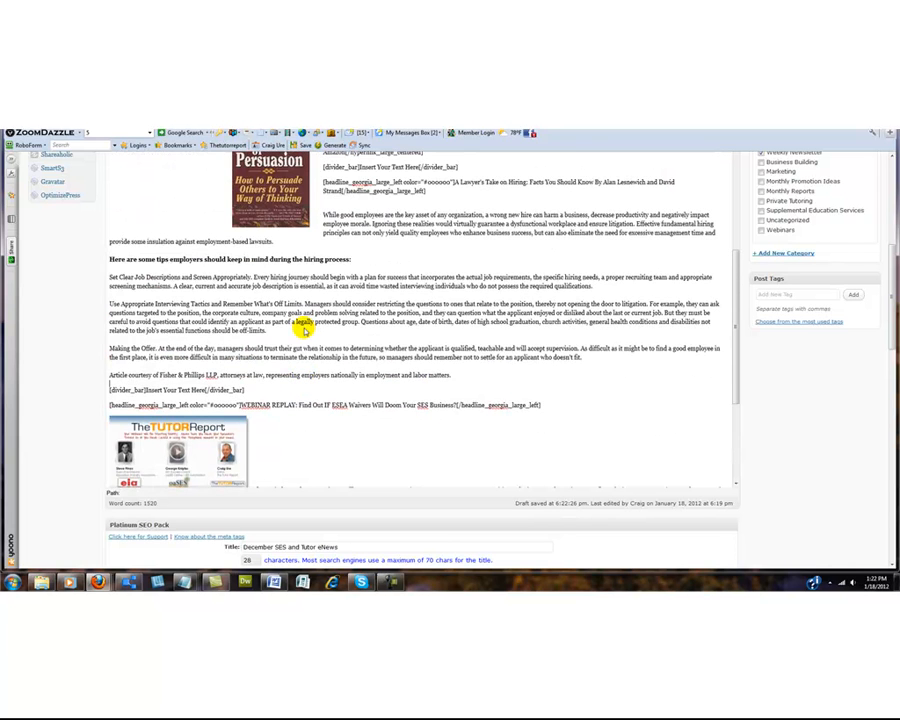
scroll(458, 352, up, 10)
scroll(452, 358, up, 11)
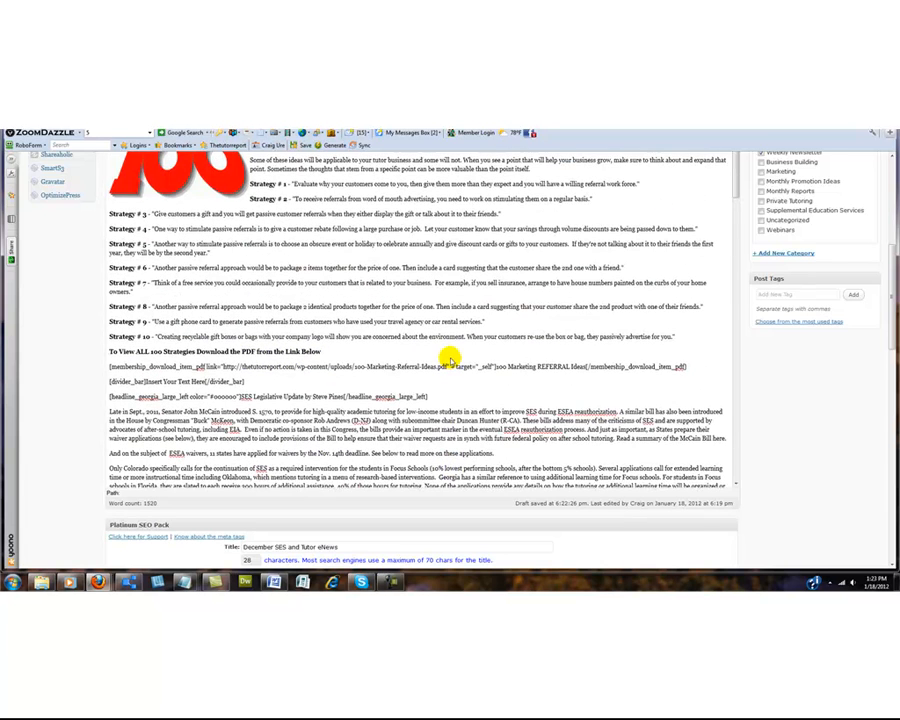
scroll(452, 362, up, 4)
drag(890, 211, 889, 188)
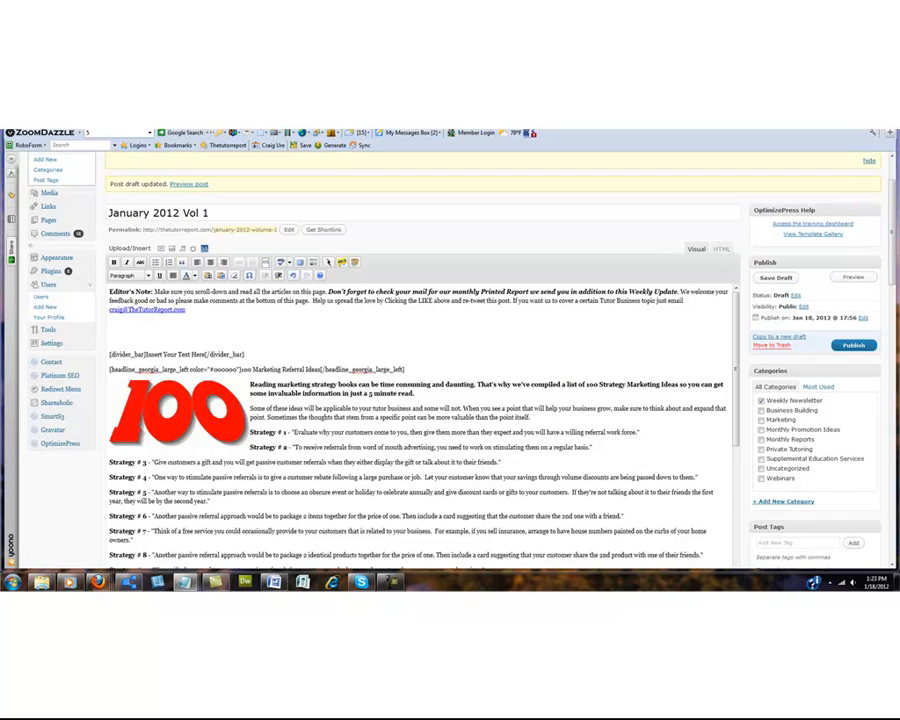
In the notes1 file, add "(Article 1)" and a blank line under the TIP 3 heading, and move its window off the post.
click(184, 581)
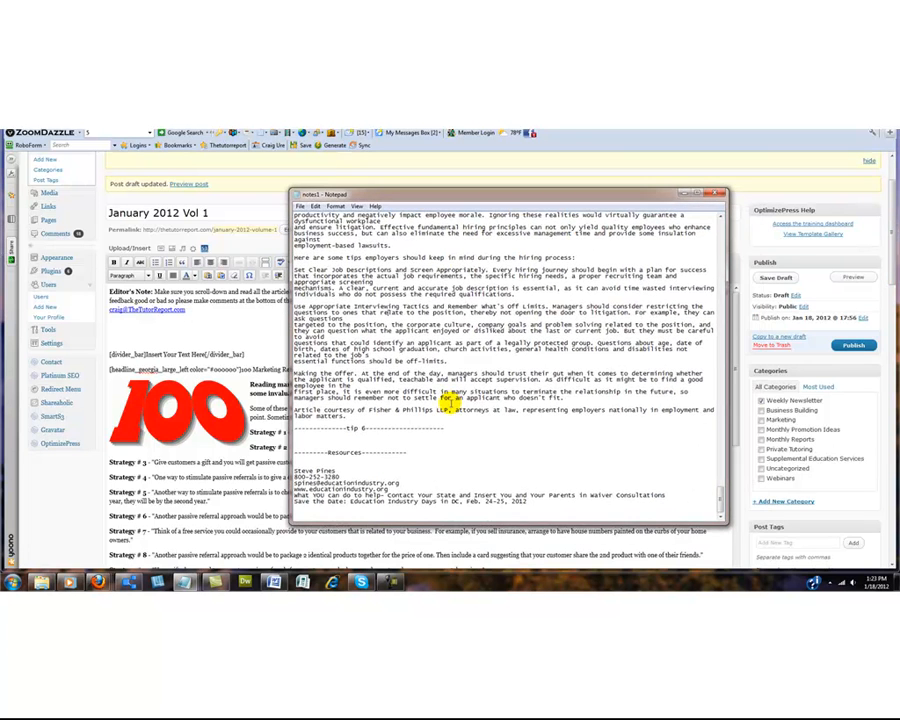
scroll(445, 393, up, 5)
scroll(445, 393, up, 6)
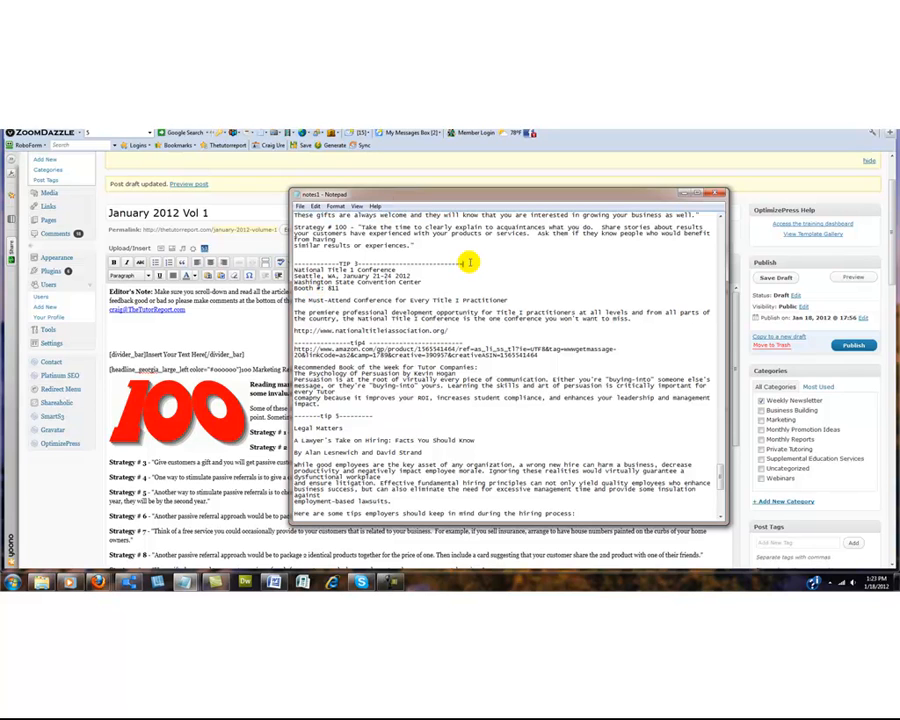
click(469, 262)
key(Return)
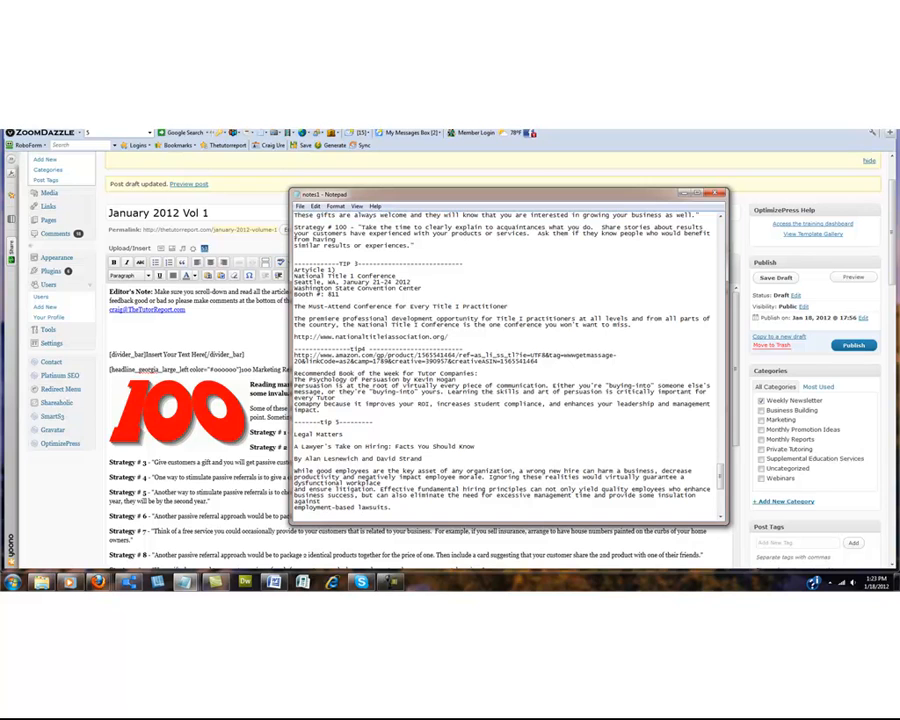
key(Return)
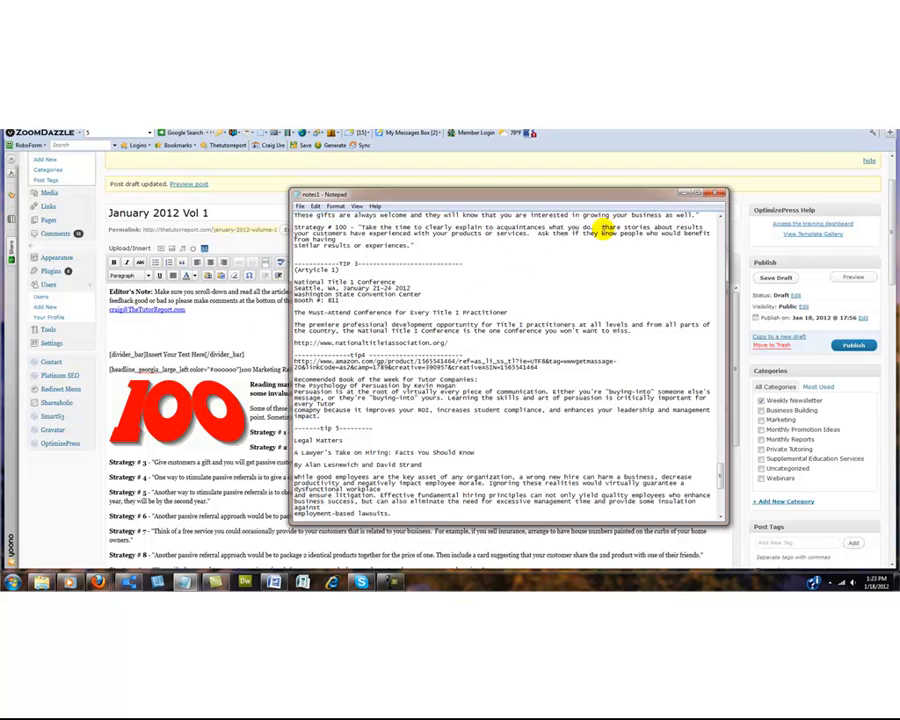
drag(595, 196, 660, 176)
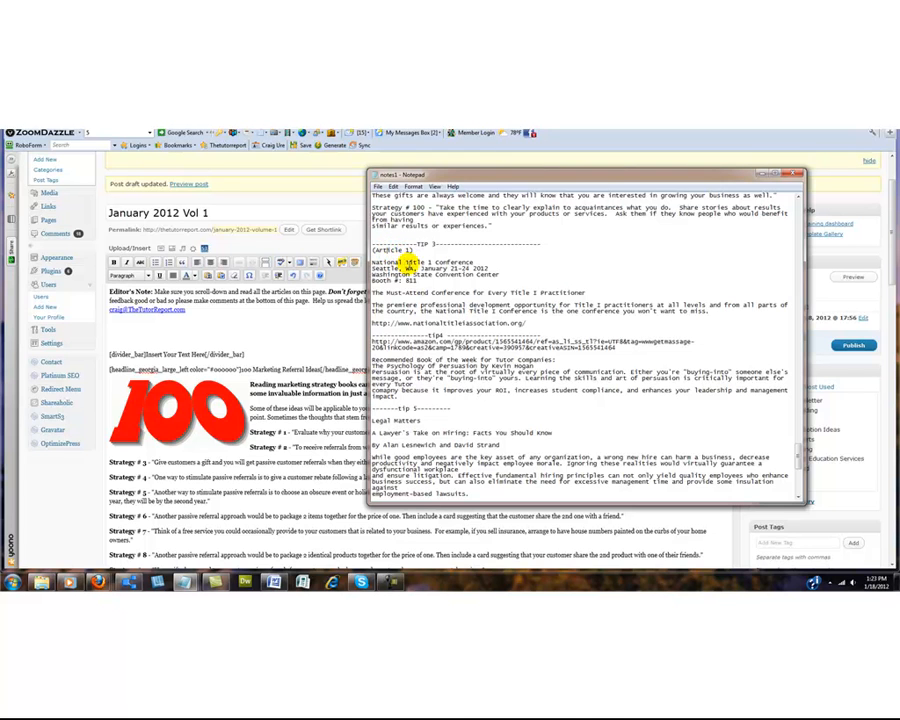
drag(503, 176, 899, 177)
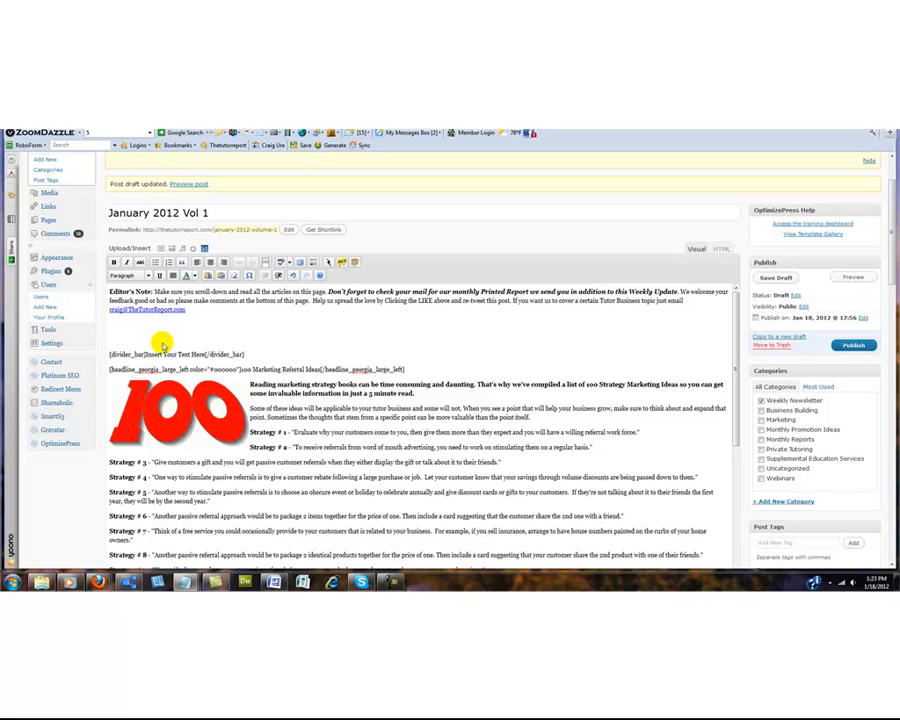
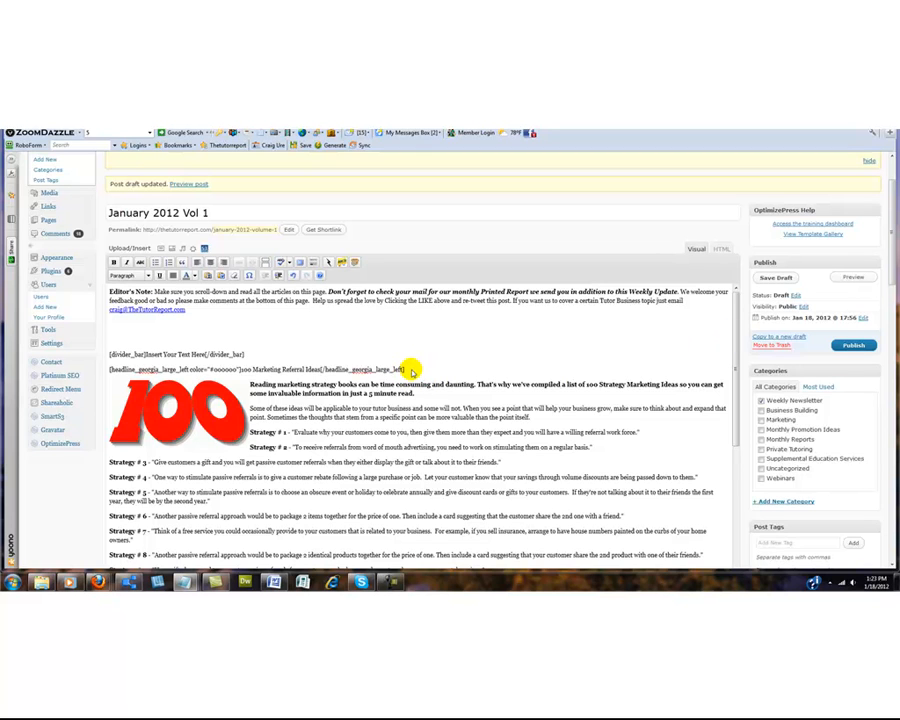
Duplicate the "100 Marketing Referral Ideas" headline shortcode on a new line below the first divider bar.
drag(410, 371, 109, 367)
key(ctrl+c)
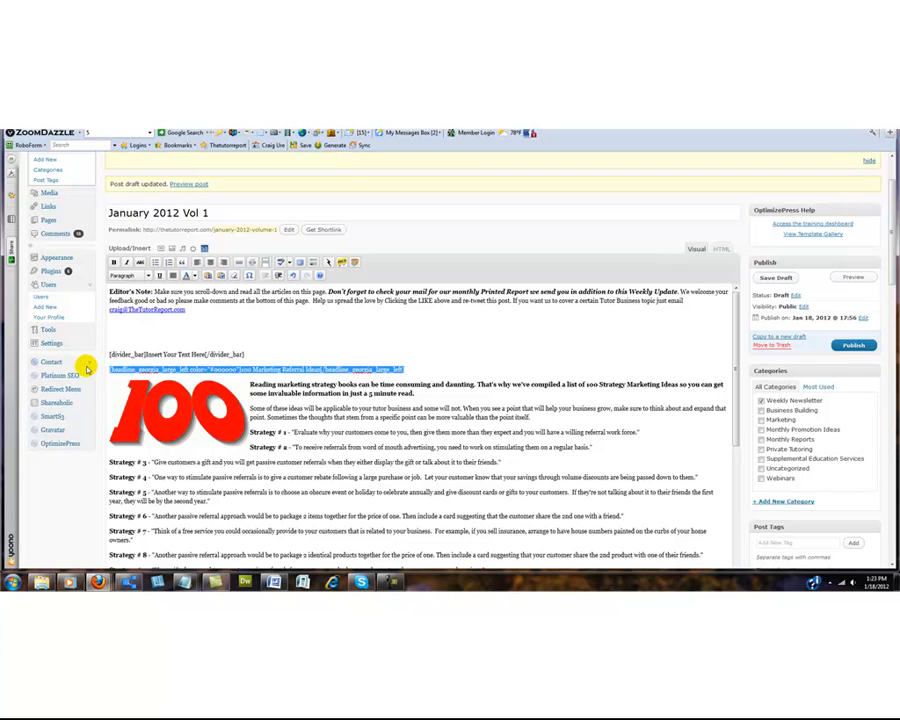
click(270, 357)
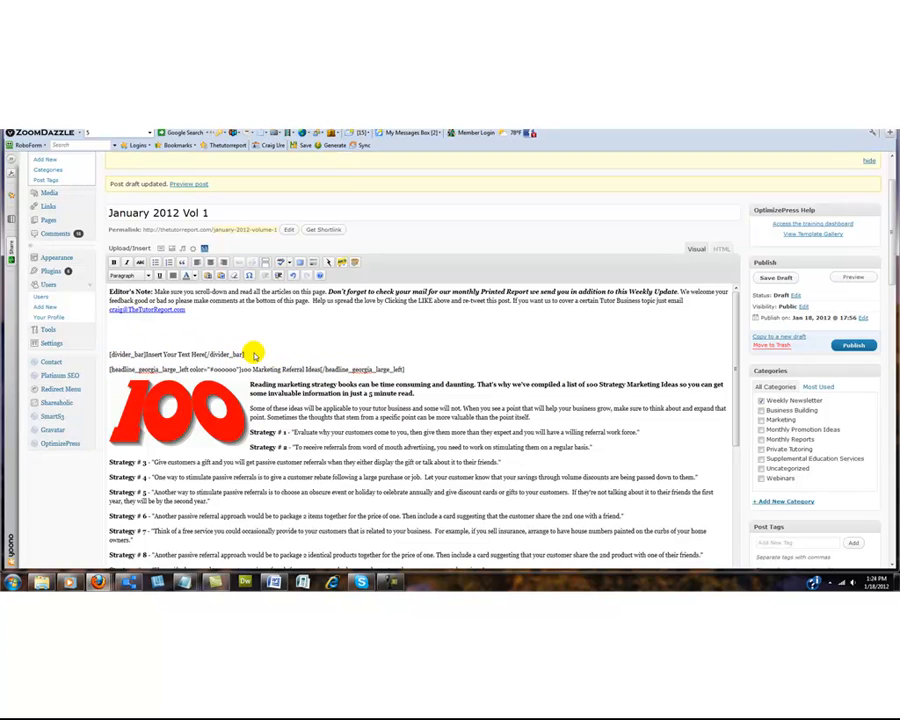
key(Return)
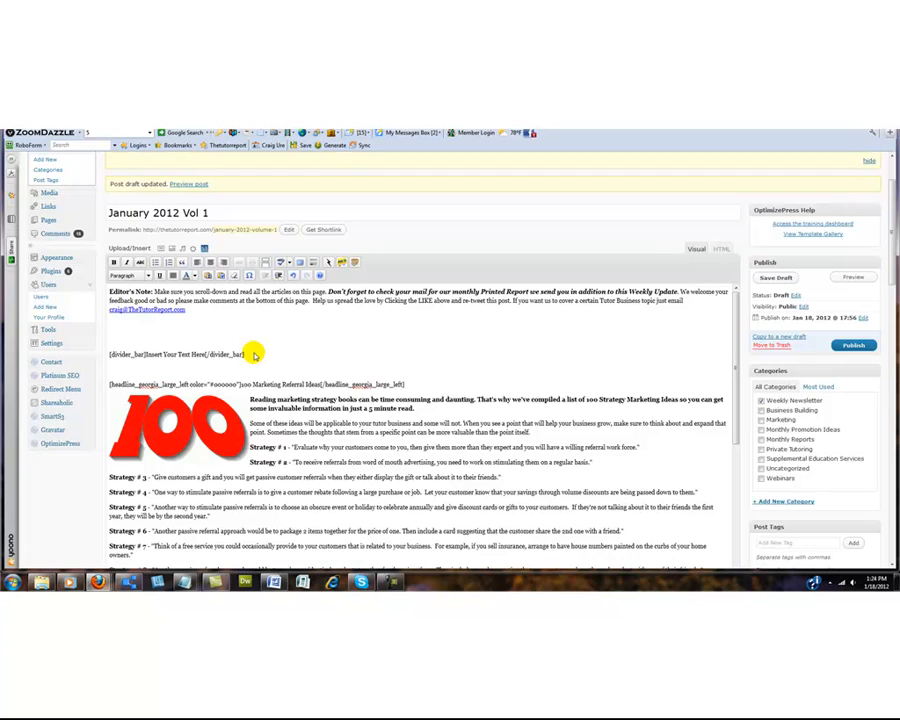
key(ctrl+v)
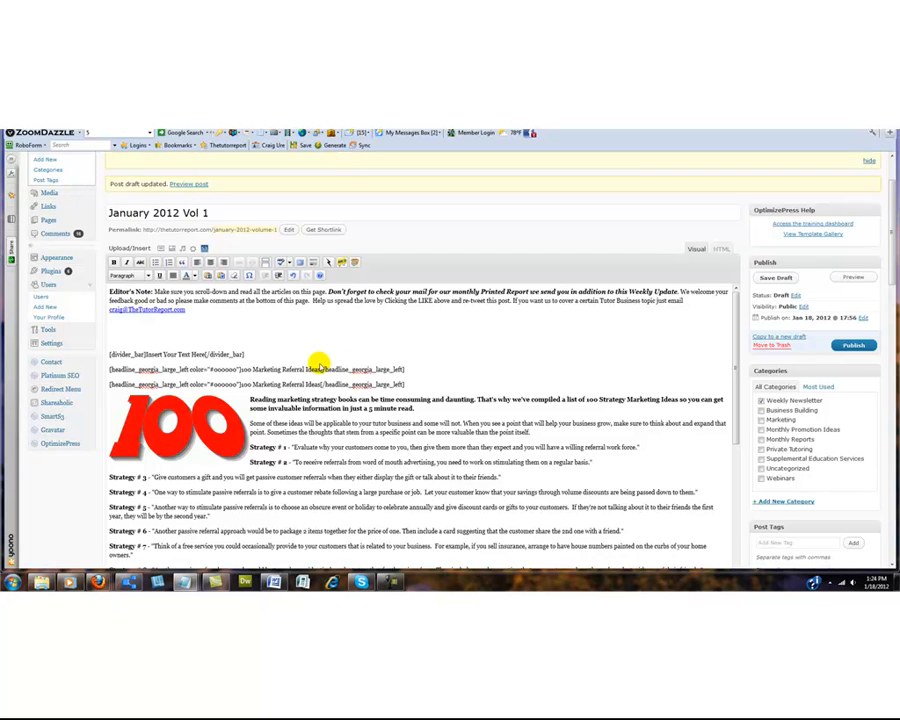
Replace the upper headline's text with "National Title 1 Conference Seattle, WA, January 21-24 2012" on a single line.
drag(240, 369, 320, 366)
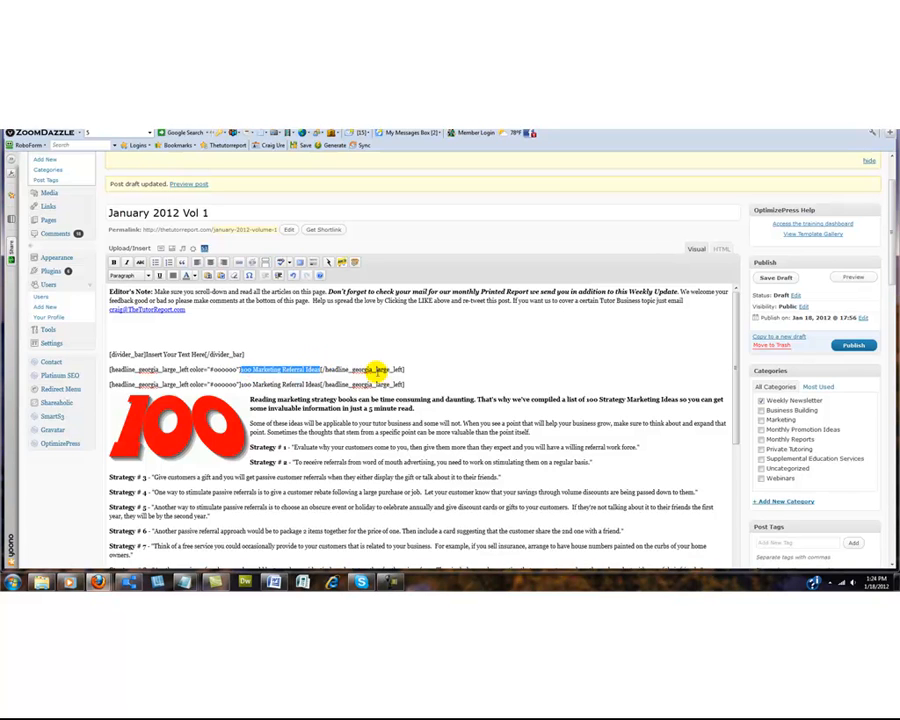
text(National Title 1 Conference Seattle, WA, January 21-24 2012)
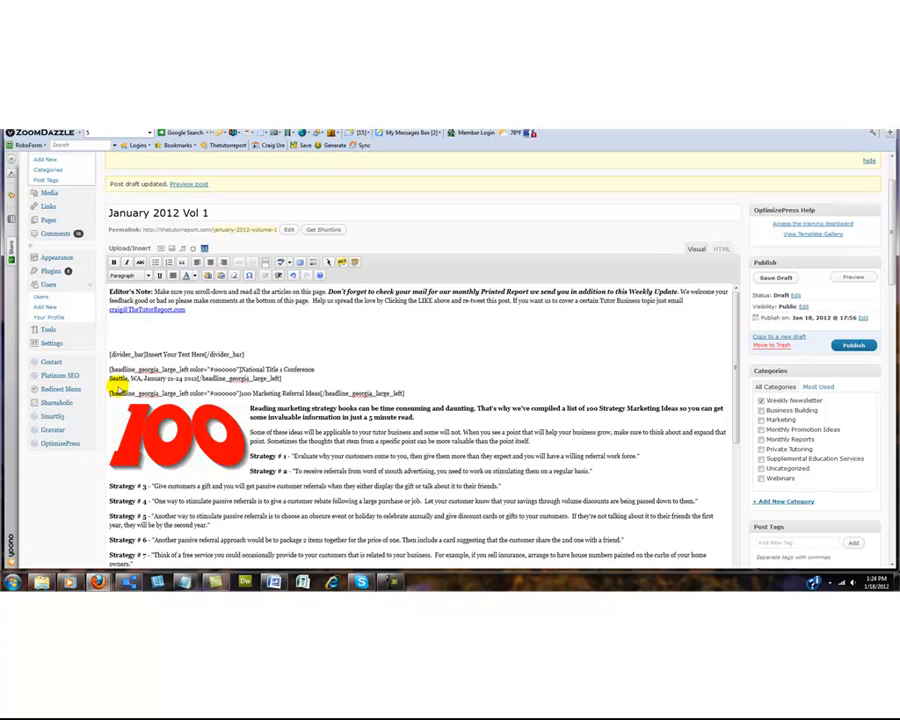
click(111, 378)
key(BackSpace)
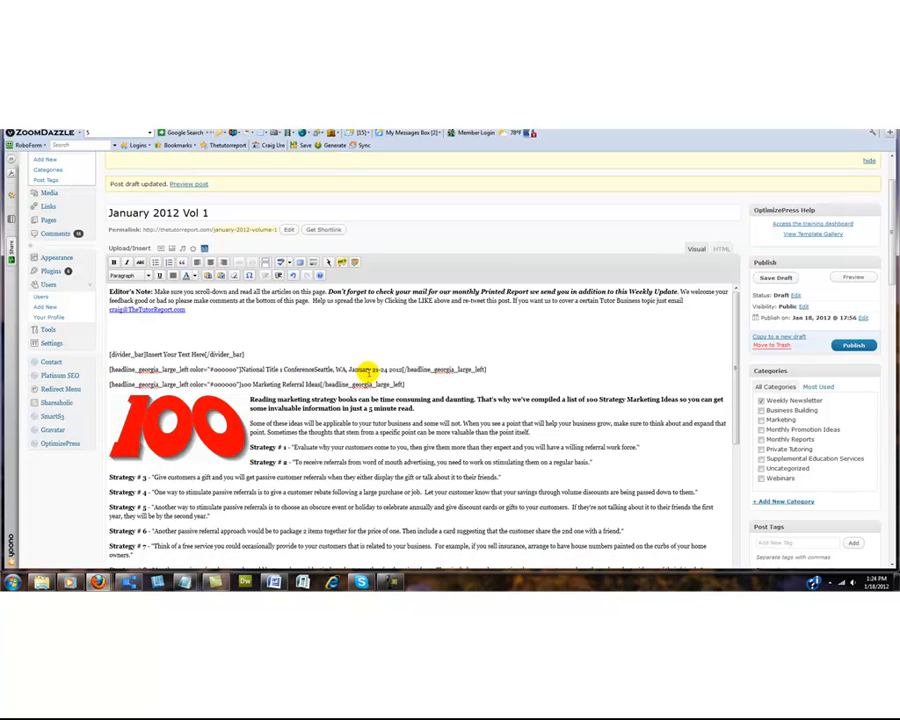
click(313, 369)
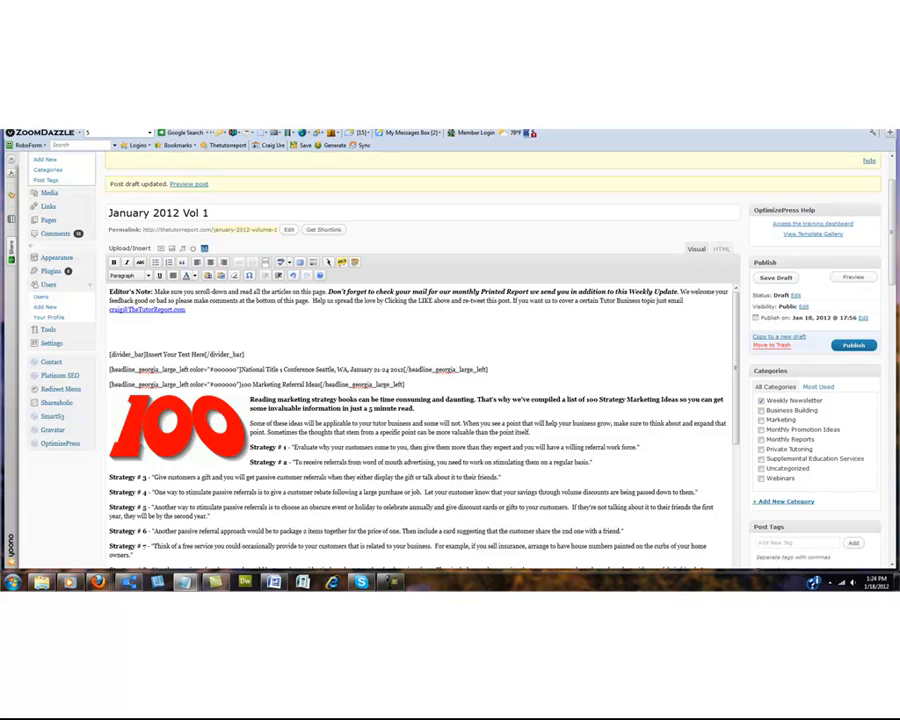
mouse_move(899, 196)
mouse_down()
mouse_move(671, 200)
mouse_move(577, 216)
mouse_move(899, 192)
mouse_up()
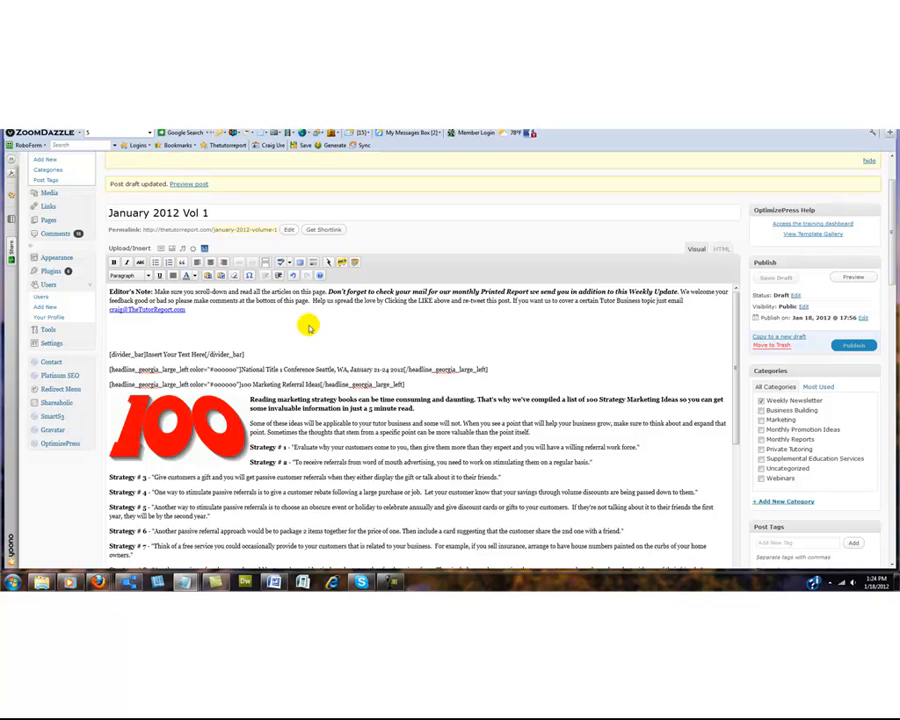
click(504, 371)
key(Return)
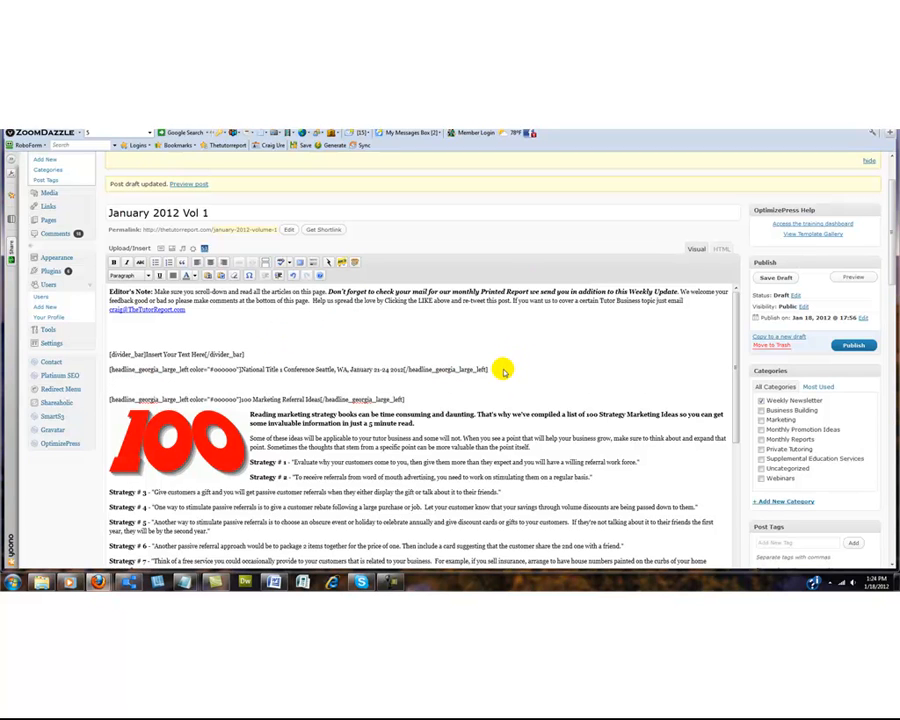
text(The Must-Attend Conference for Every Title I Practitioner The premiere professional development opportunity for Title I practitioners at all levels and from all parts of the country, the National Title I Conference is the one conference you won't want to miss. http://www.nationaltitleiassociation.org/)
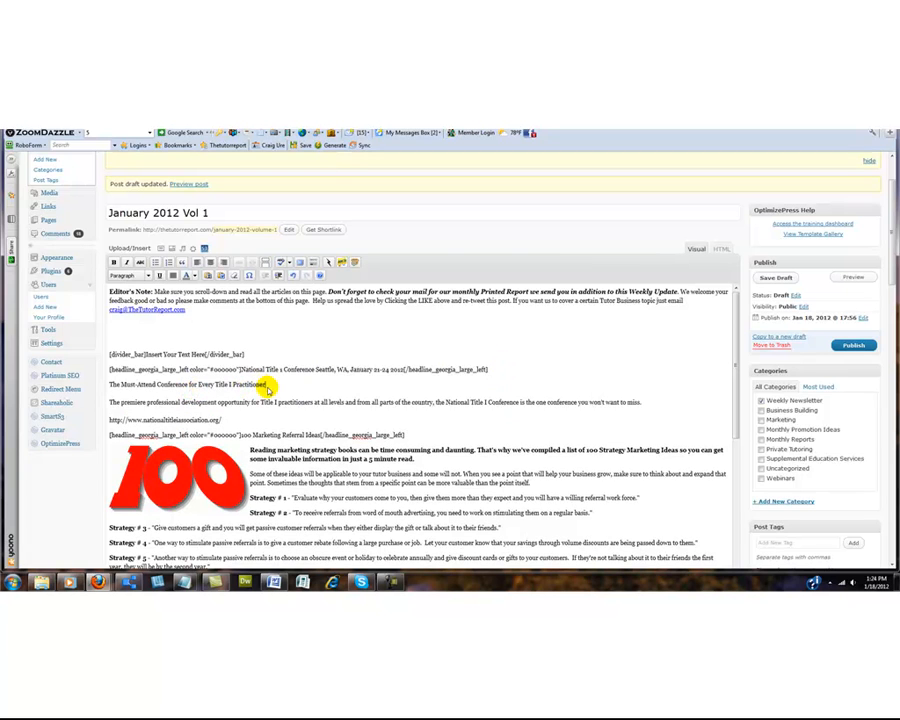
Join the "Must-Attend Conference" line and the description into one paragraph, ending the first sentence with a period.
click(112, 402)
key(BackSpace)
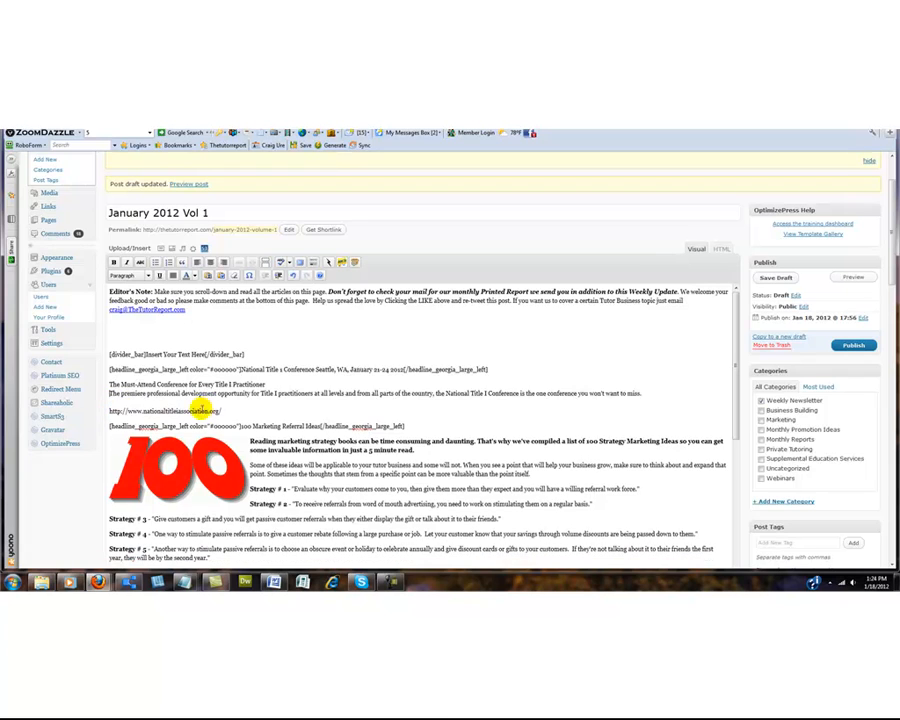
key(BackSpace)
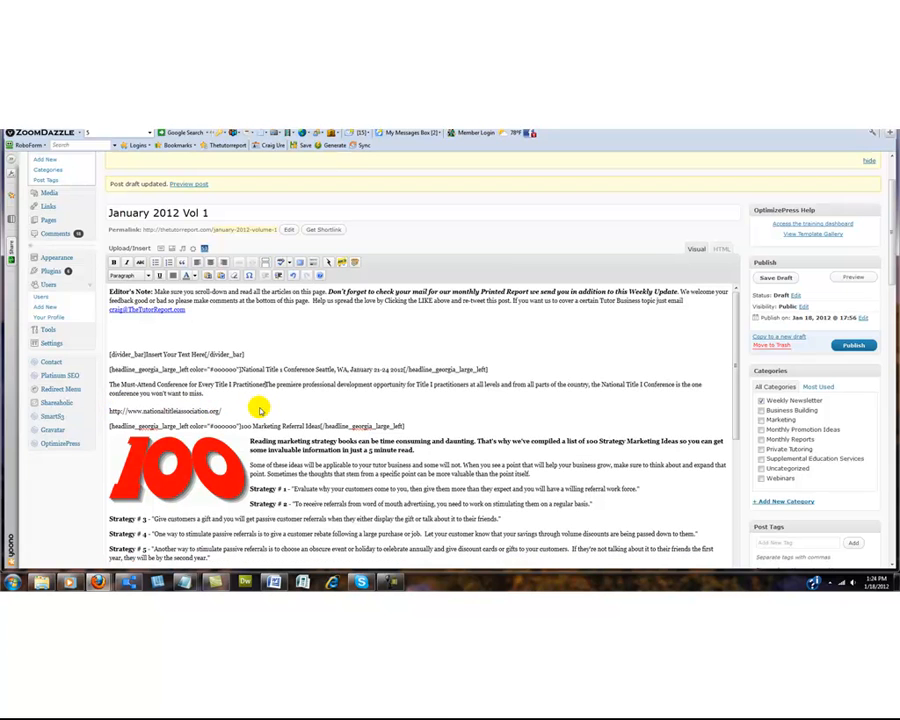
text(.)
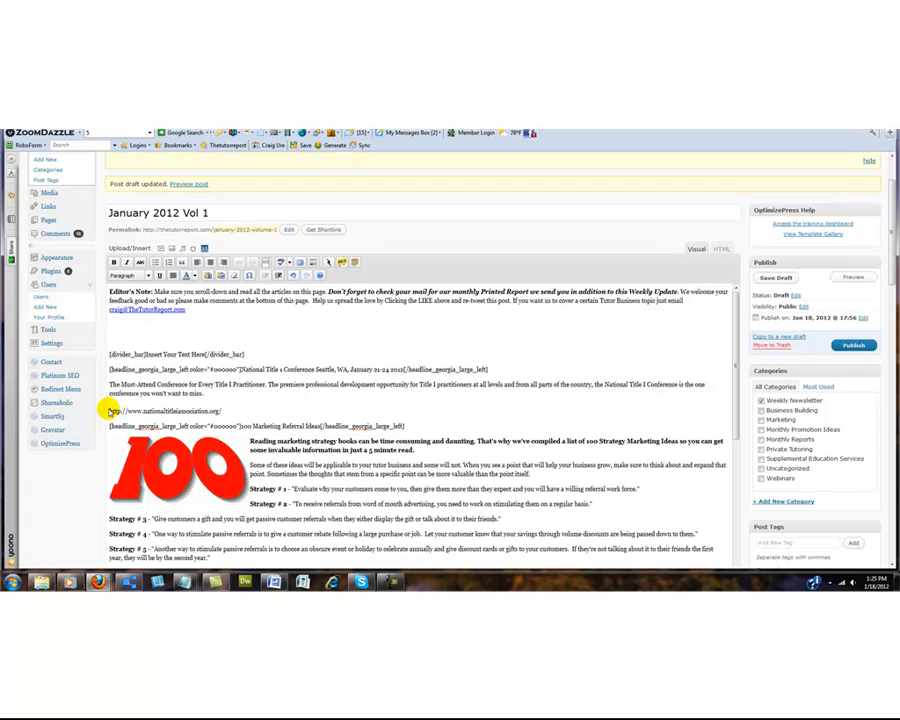
Insert "For More Information Go Here:" in front of the conference web address.
text(For More Information C)
text(o Here)
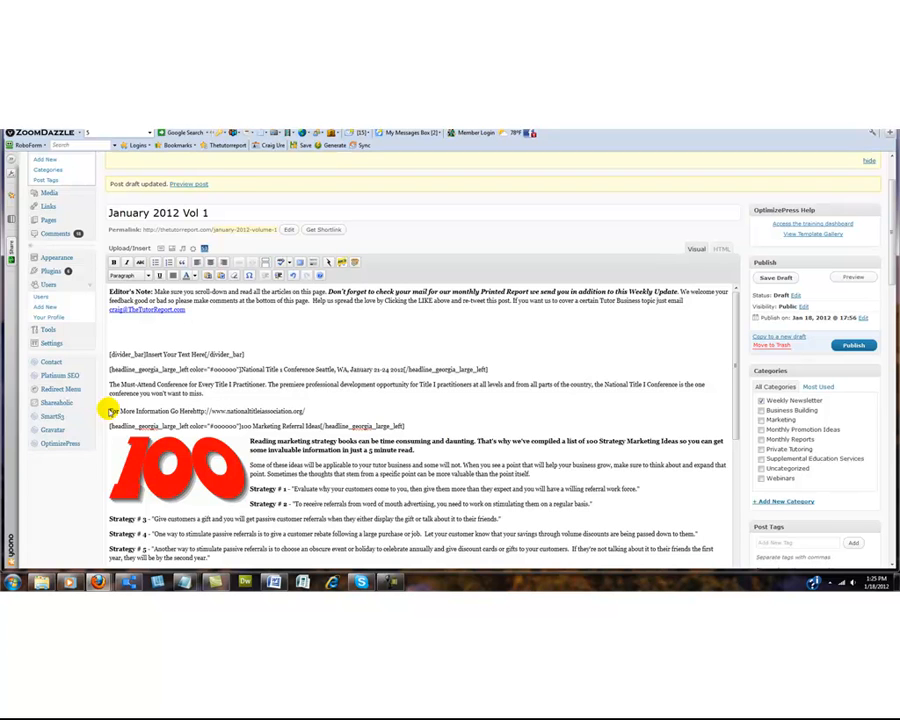
text(:)
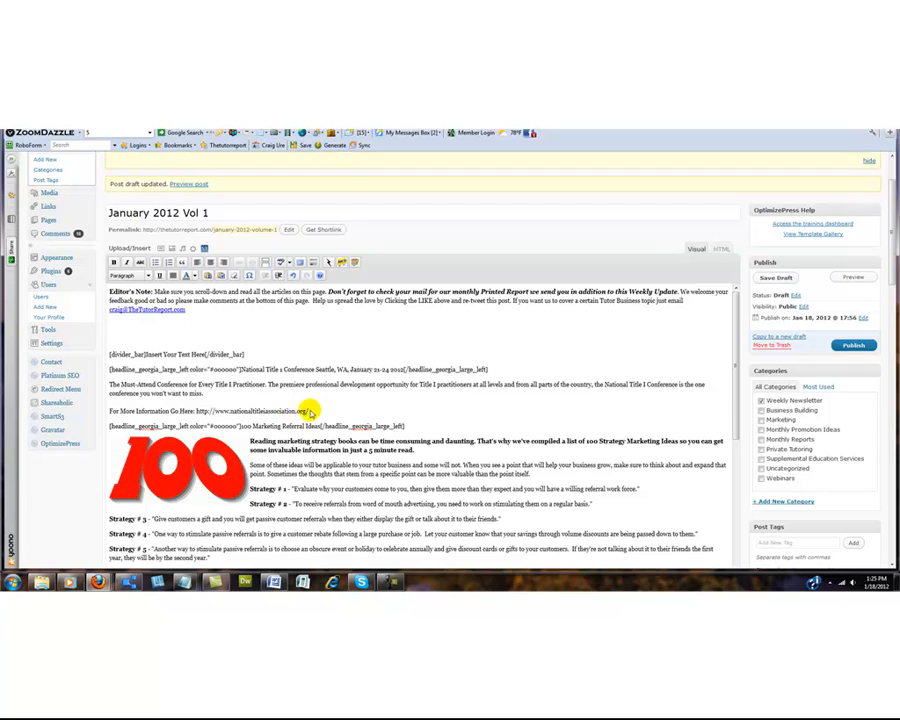
drag(308, 411, 199, 411)
key(ctrl+c)
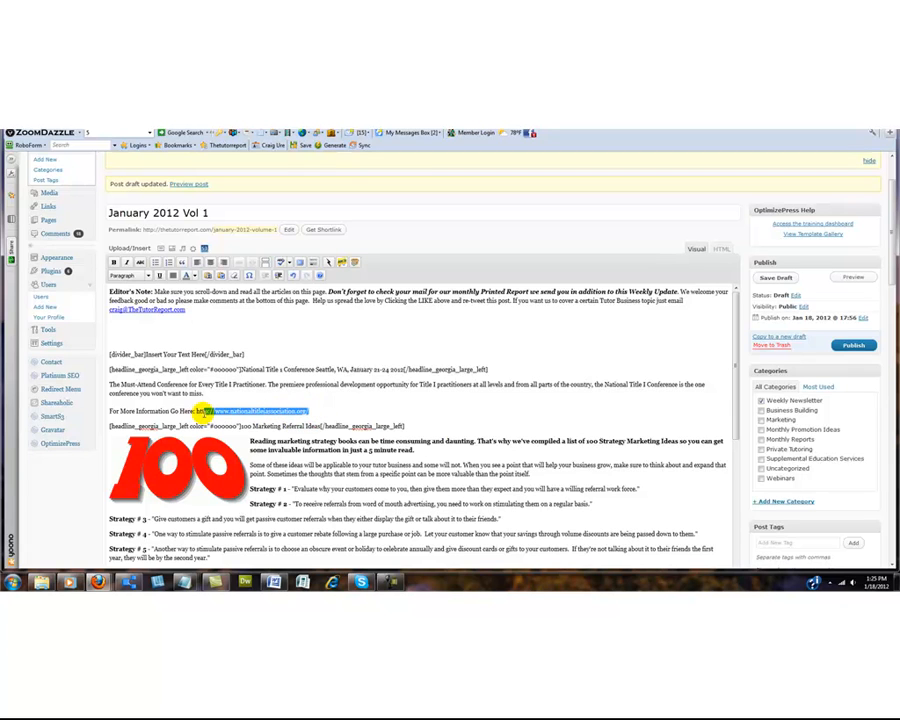
click(240, 262)
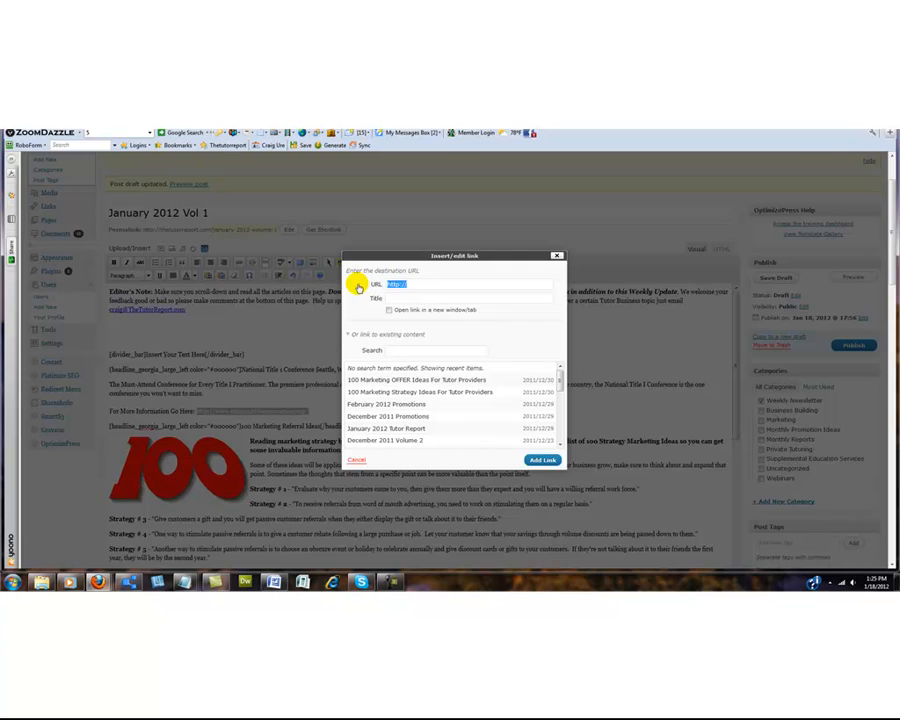
key(ctrl+v)
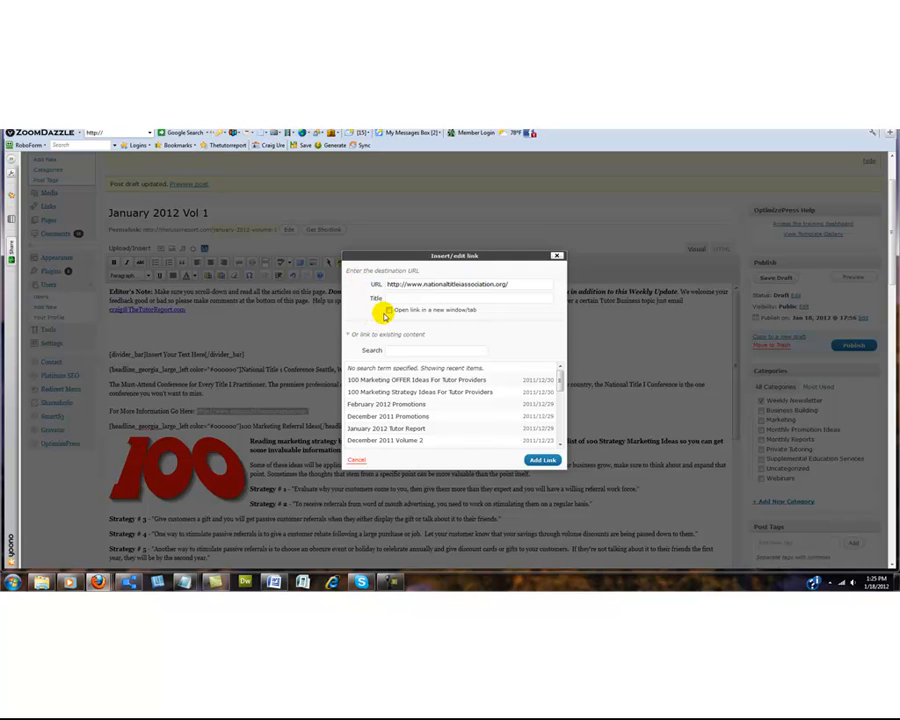
click(542, 461)
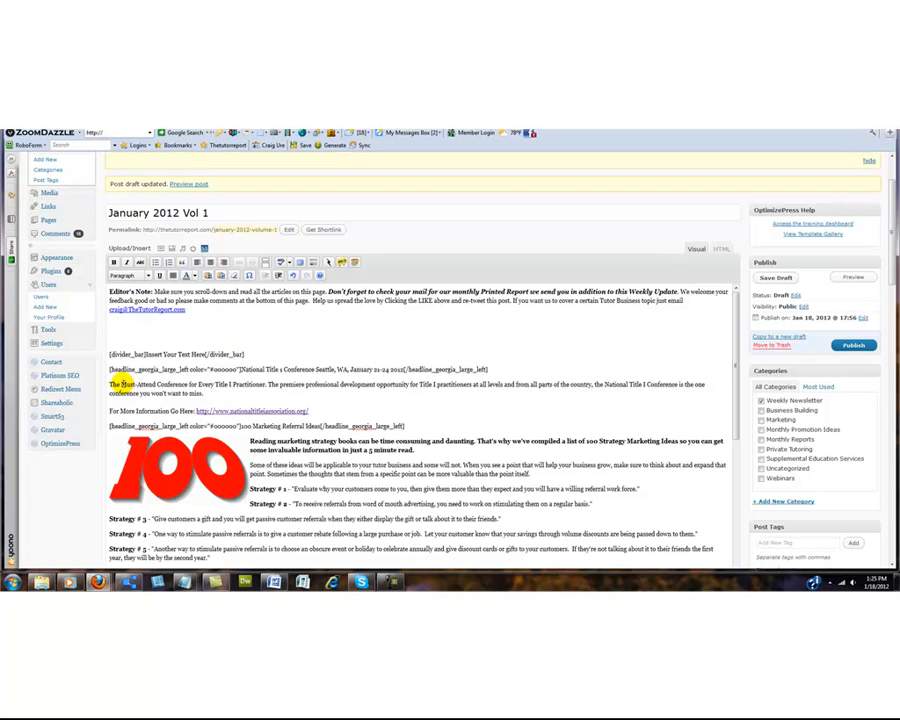
In the notes1 file, add "(Pic)" on the line below "(Article 1)", and clear its window off the post.
drag(899, 196, 484, 199)
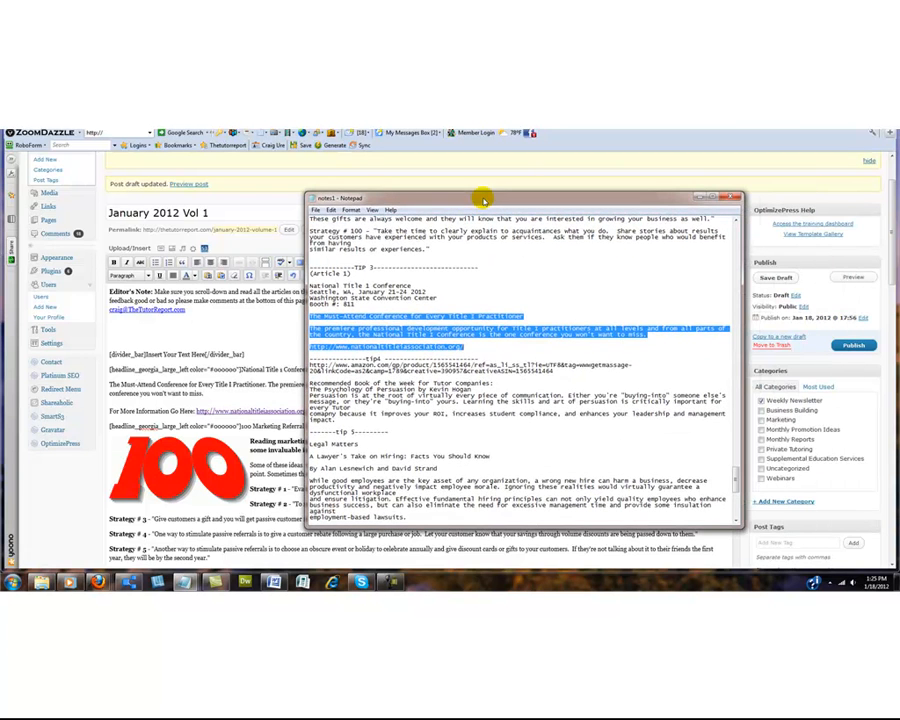
click(348, 273)
key(Return)
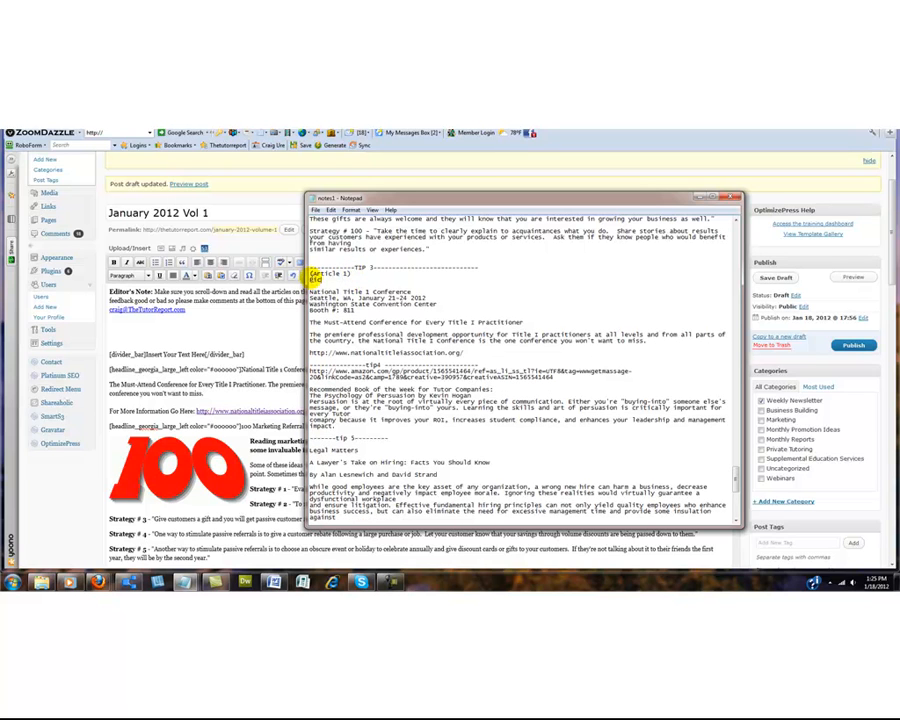
text((PIC))
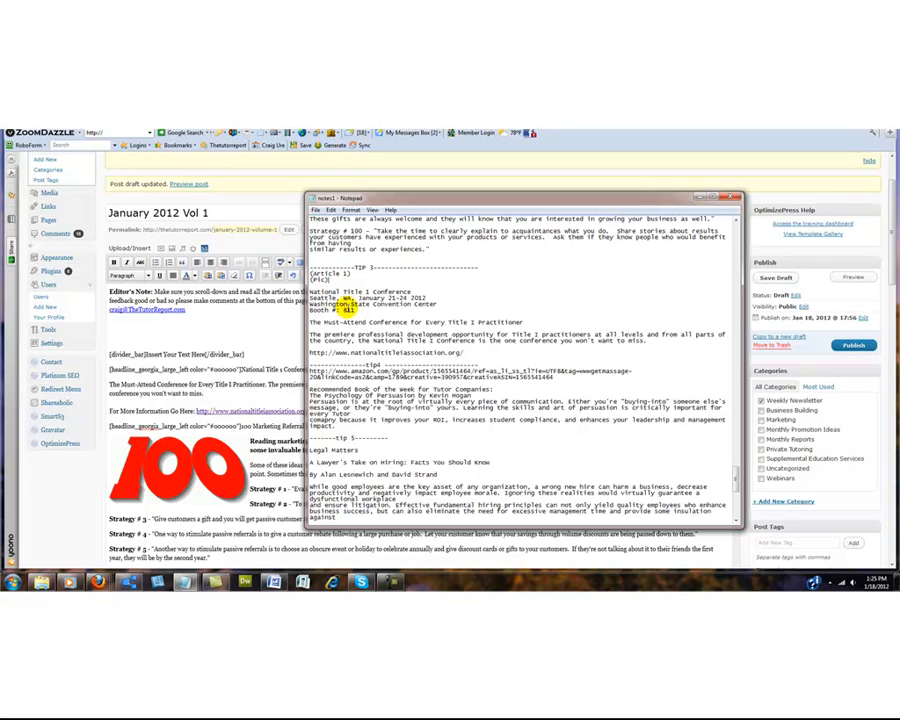
double_click(320, 272)
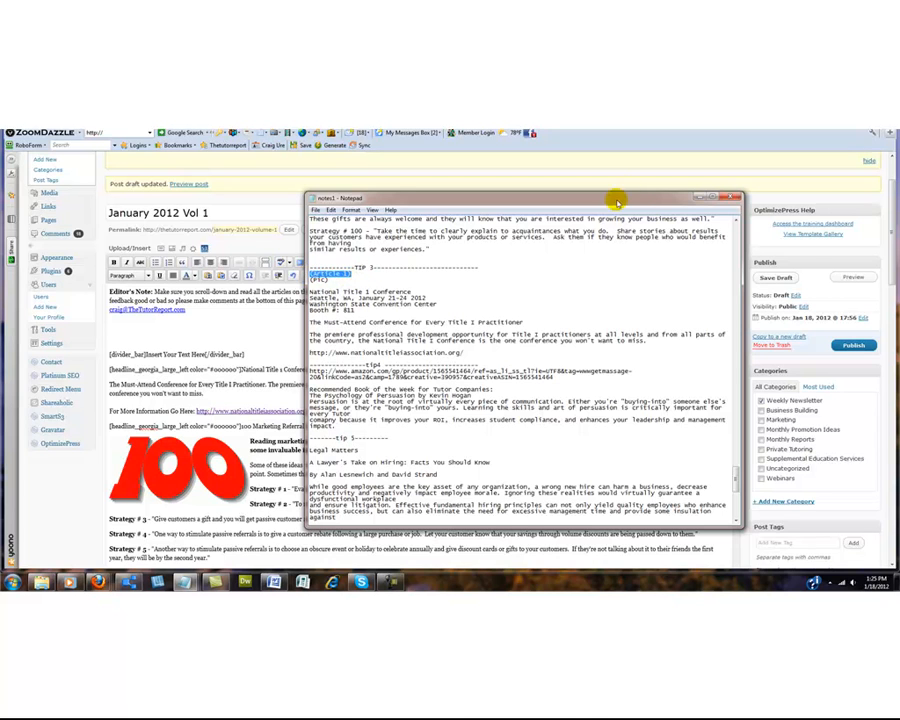
click(704, 197)
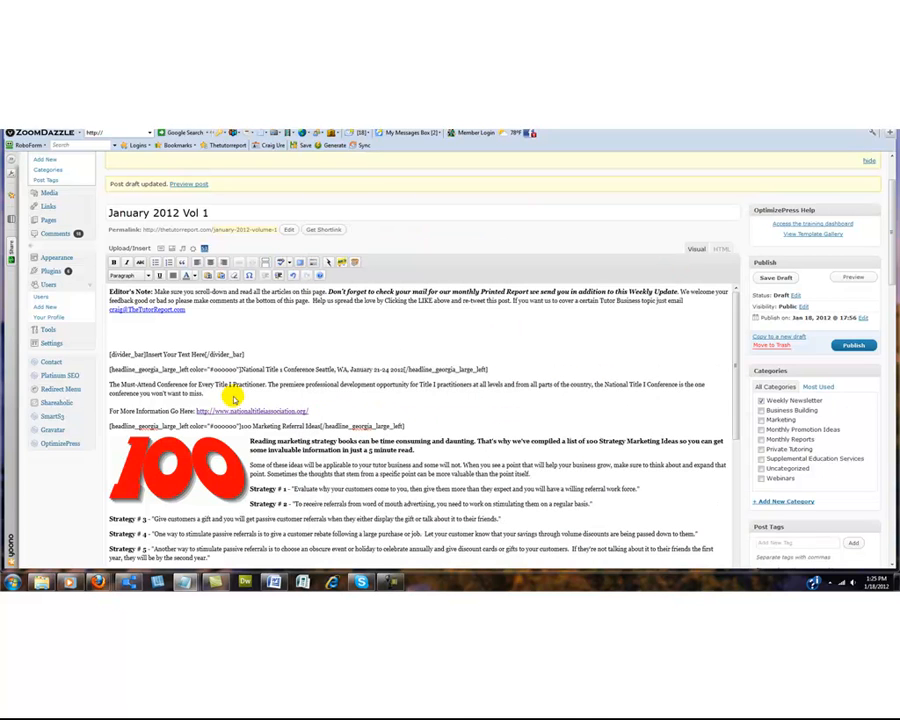
Upload the "national title1" image and insert it left-aligned at full size beside the conference paragraph.
click(160, 248)
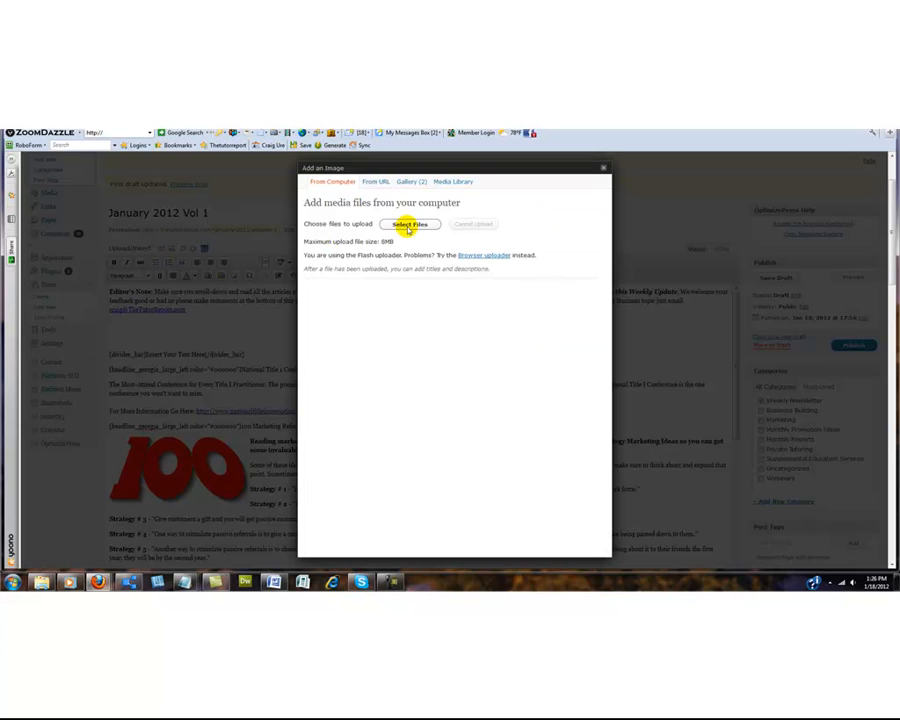
click(408, 226)
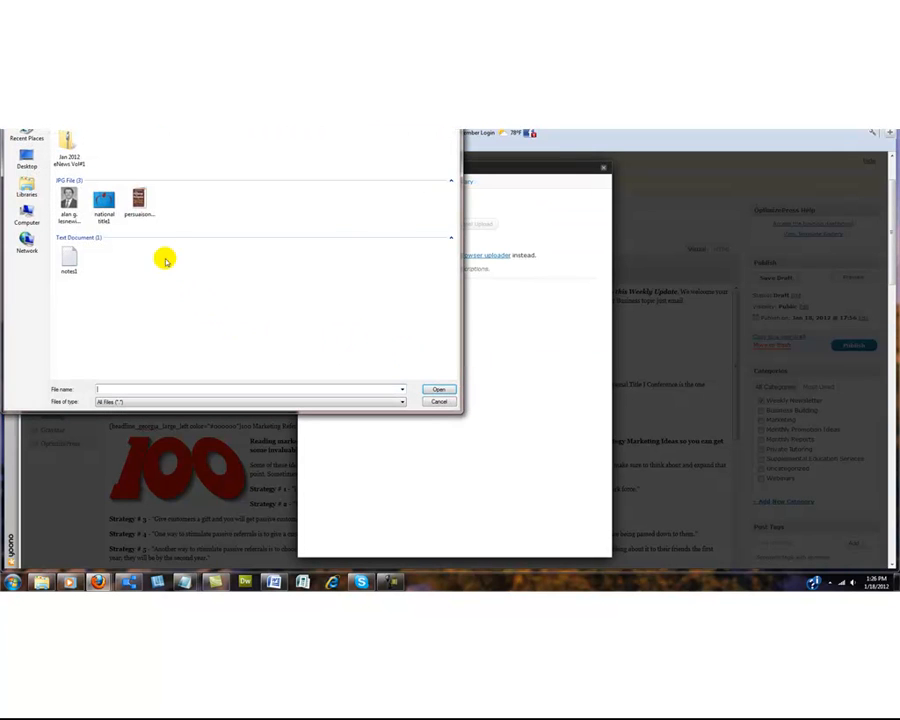
click(100, 200)
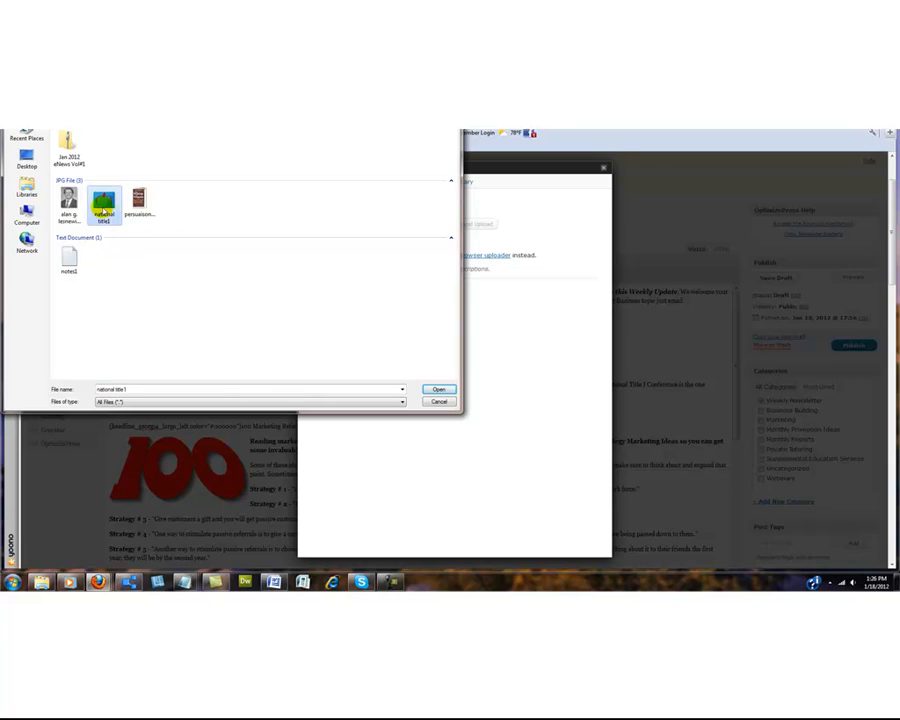
click(436, 389)
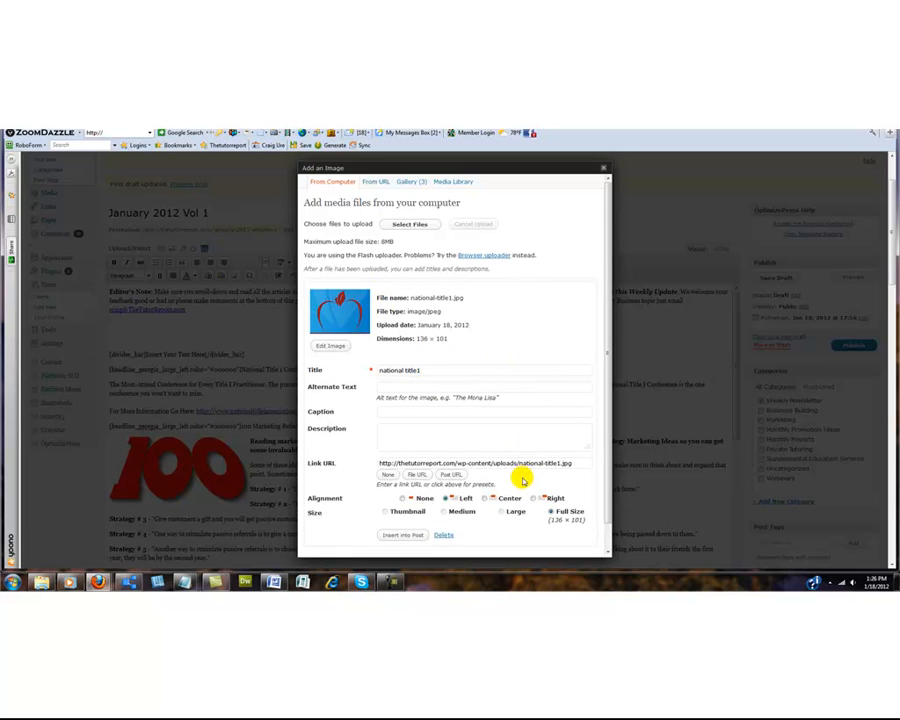
click(446, 498)
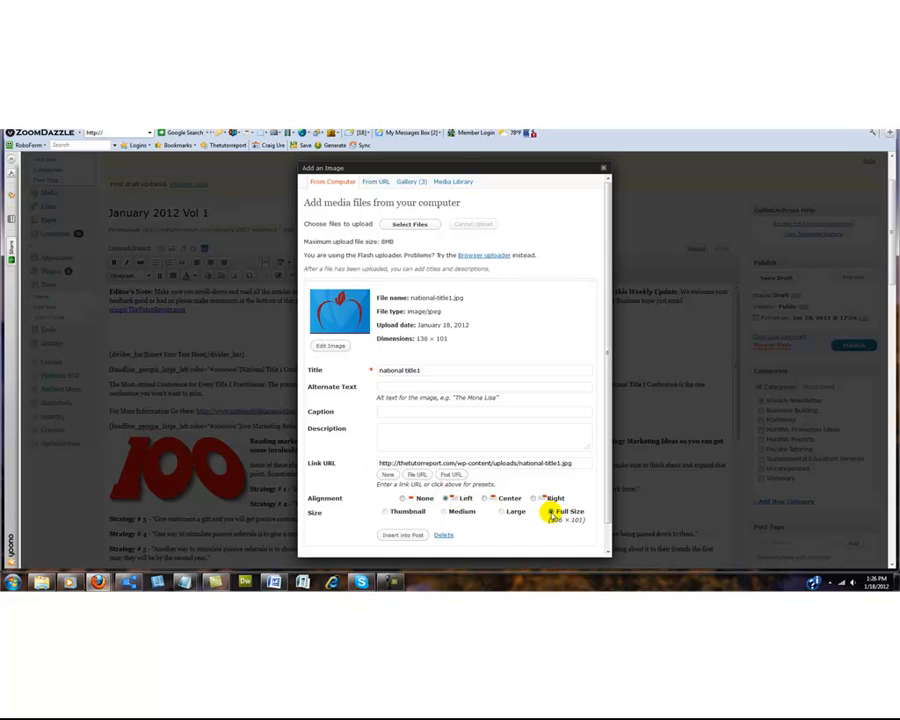
click(400, 535)
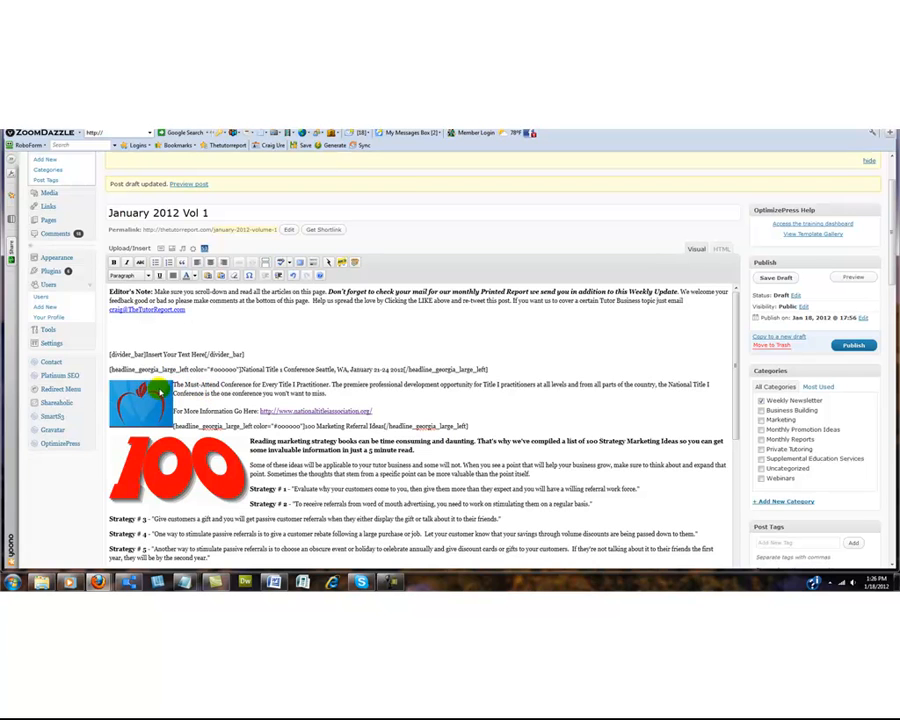
Set the conference image's horizontal space to 10 and its vertical space to 5.
click(118, 391)
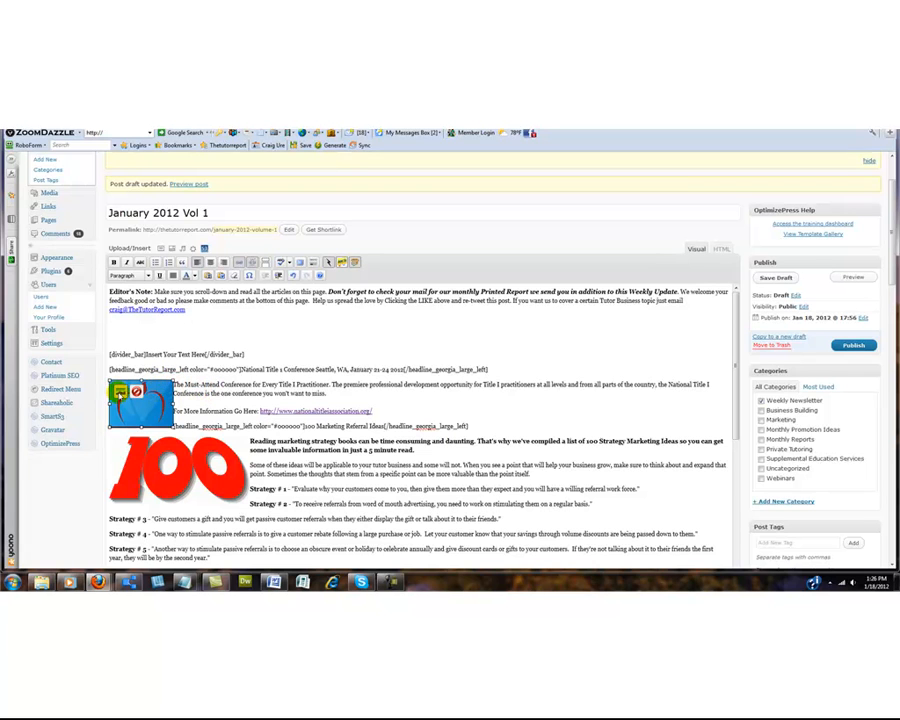
click(120, 392)
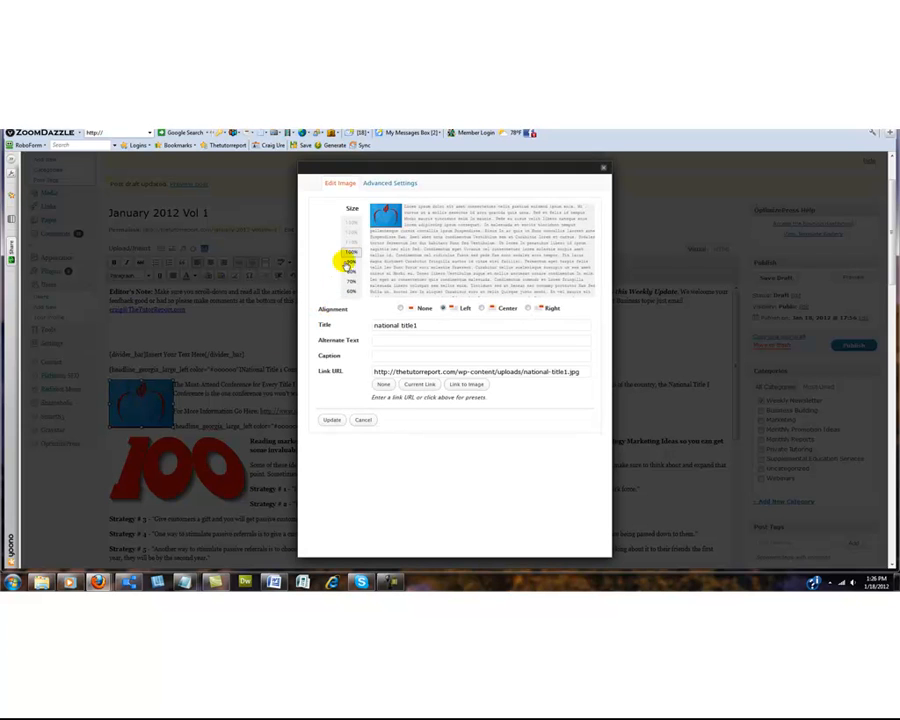
click(388, 183)
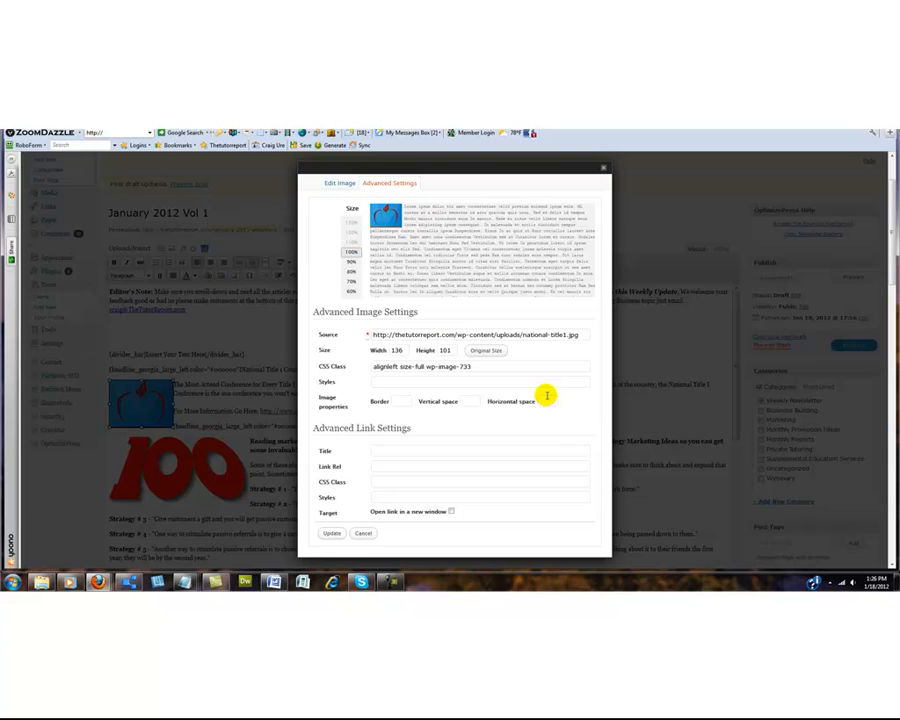
click(545, 400)
text(10)
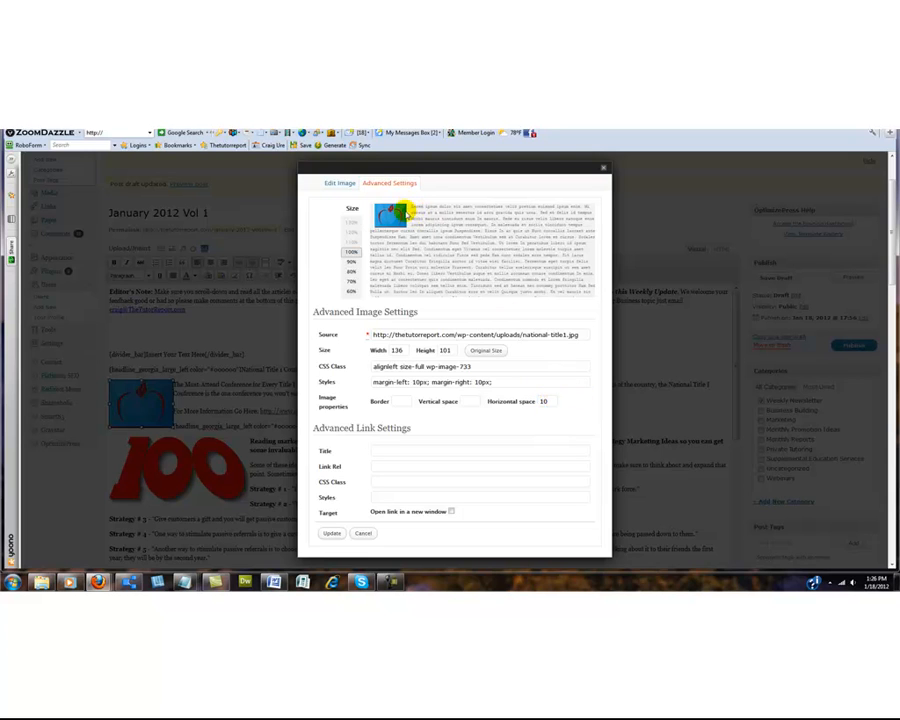
click(461, 400)
text(5)
click(564, 365)
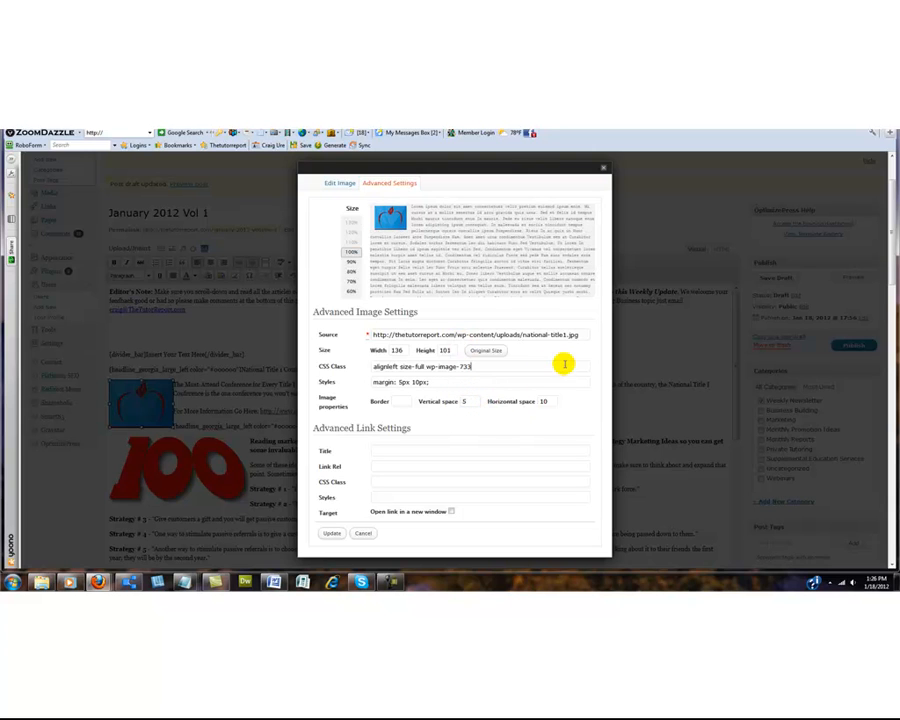
click(328, 533)
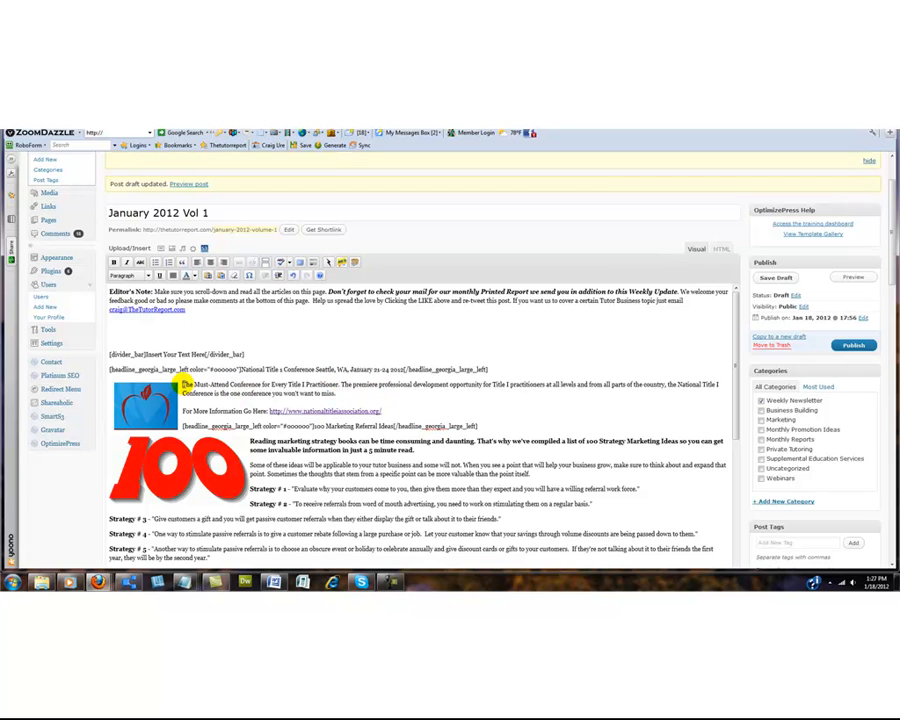
Add "See us is BOOTH # 811." on its own line above the conference paragraph.
double_click(187, 384)
text(See)
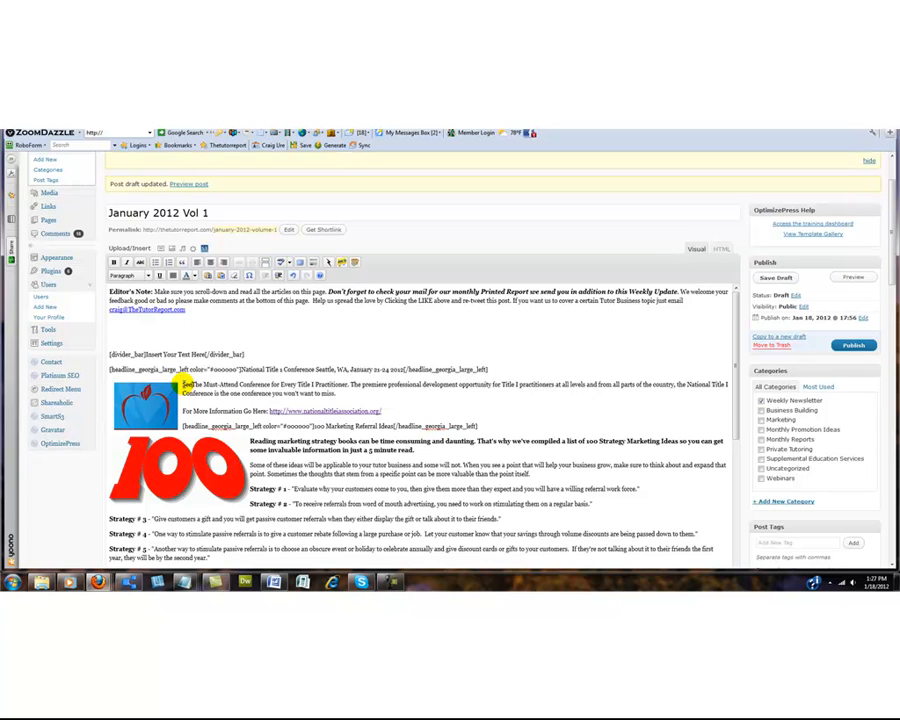
text( us is BOOTH)
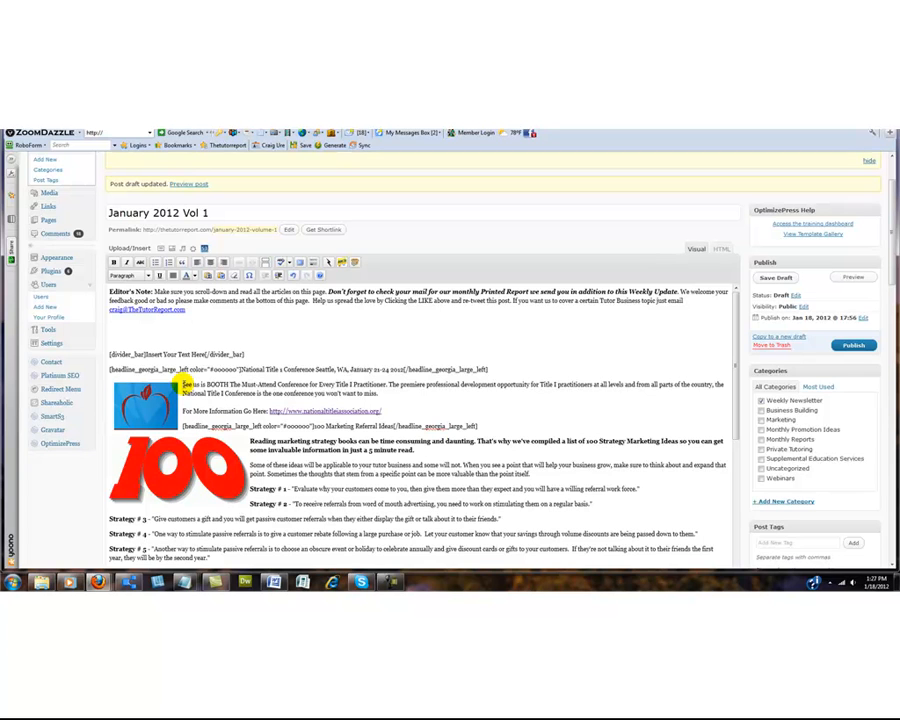
text(#)
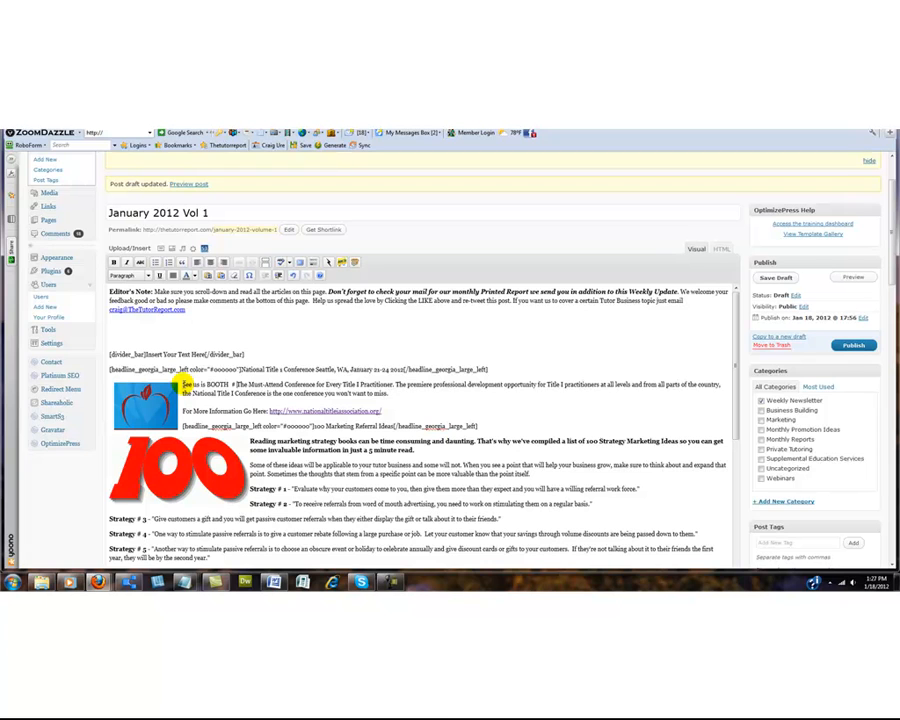
text( 811)
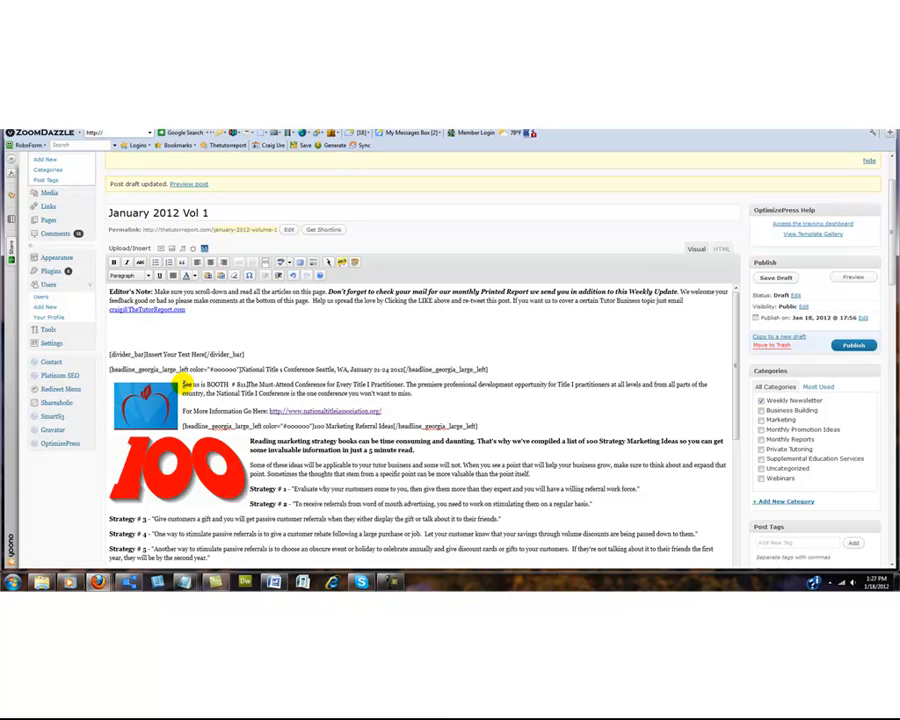
text(.)
key(Return)
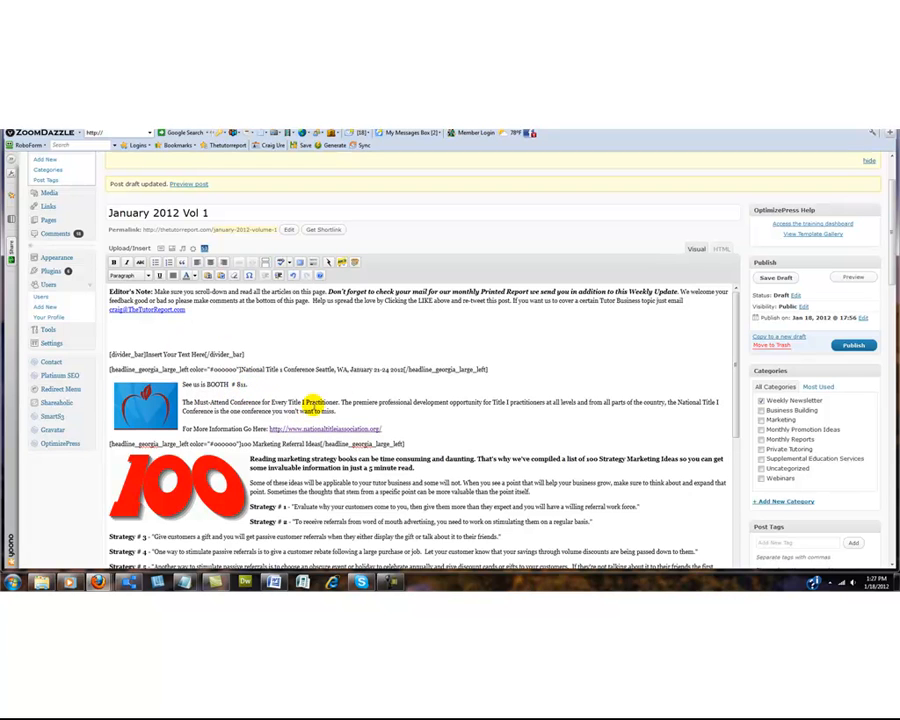
Read through the notes1 file from the adverts to the resources section, and move its window back off the post.
drag(895, 176, 565, 191)
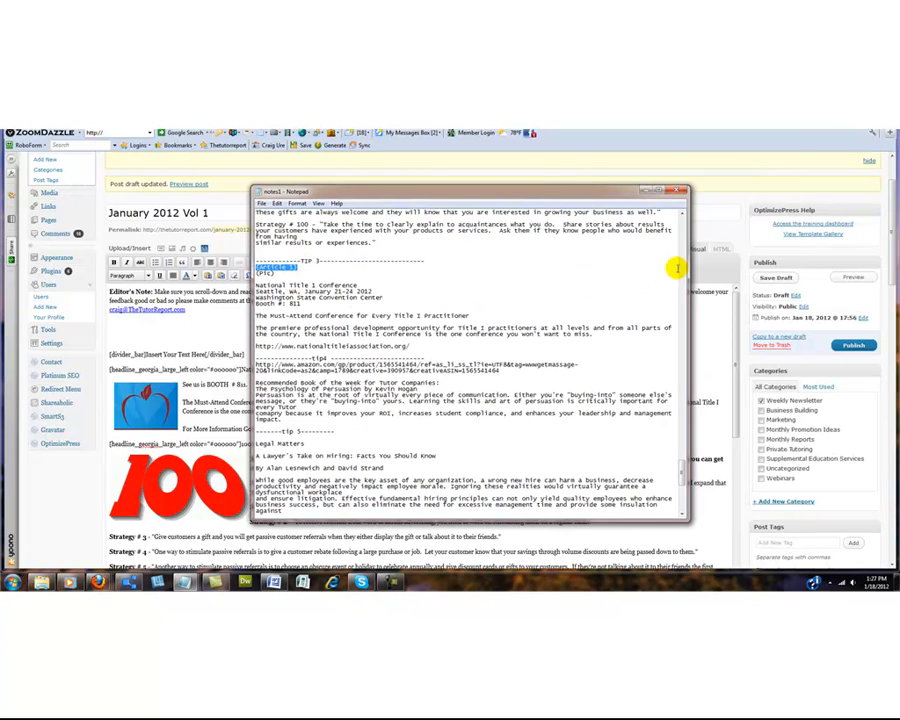
drag(689, 470, 677, 217)
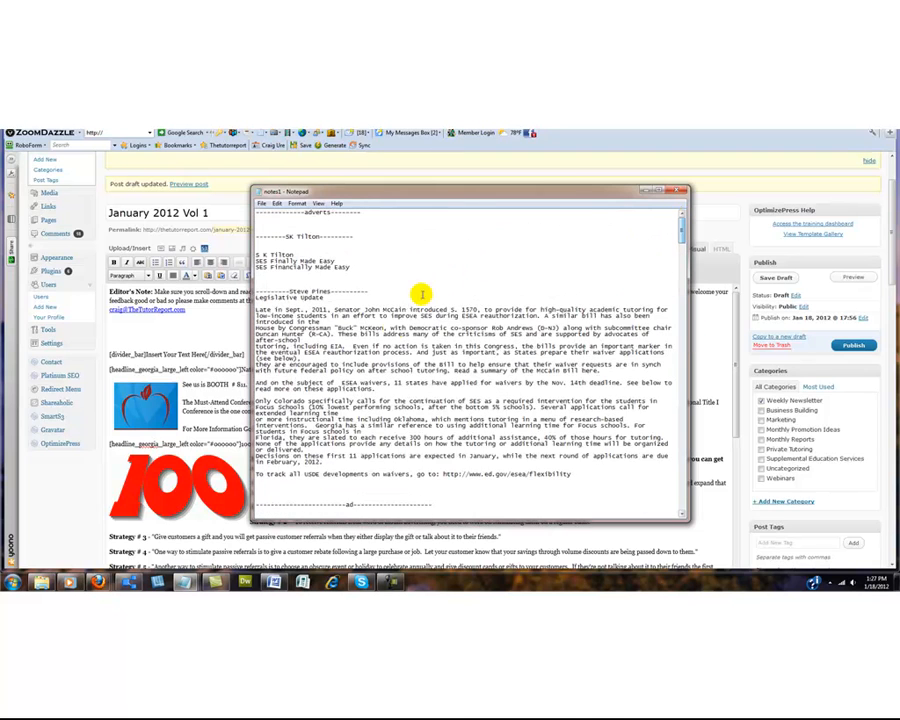
scroll(380, 375, down, 10)
scroll(340, 315, down, 2)
scroll(326, 295, down, 5)
scroll(323, 296, down, 6)
scroll(330, 345, down, 15)
scroll(330, 360, down, 15)
scroll(335, 390, down, 17)
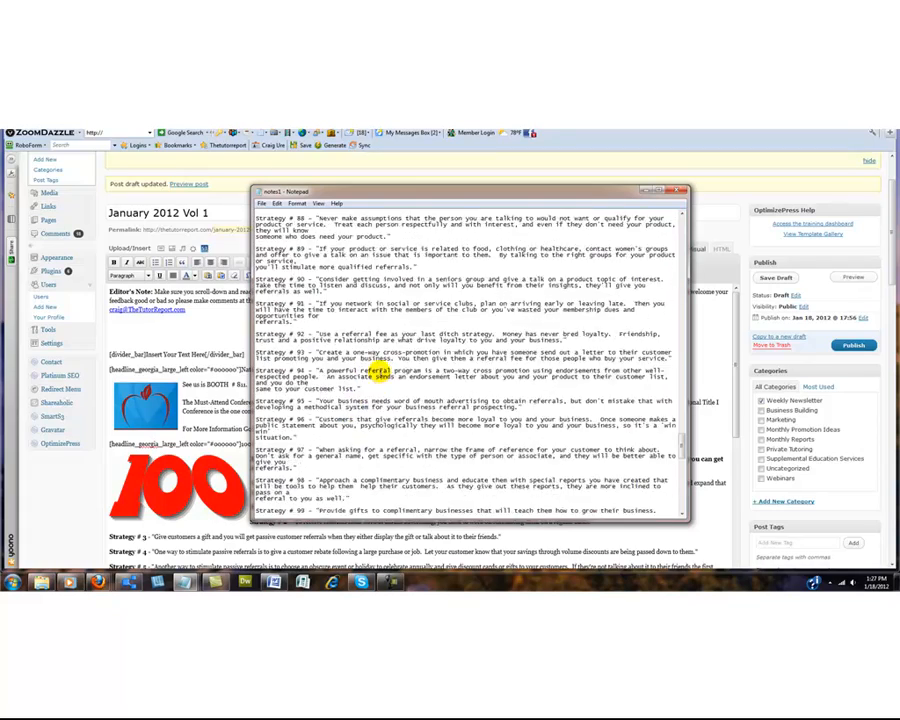
scroll(378, 370, down, 13)
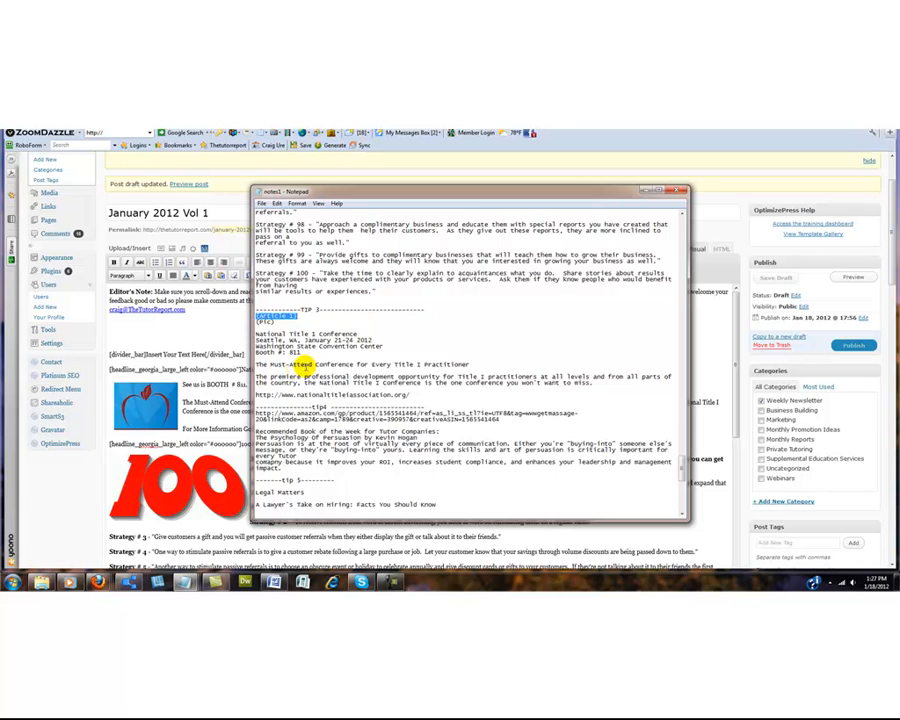
scroll(300, 366, down, 8)
scroll(318, 360, down, 10)
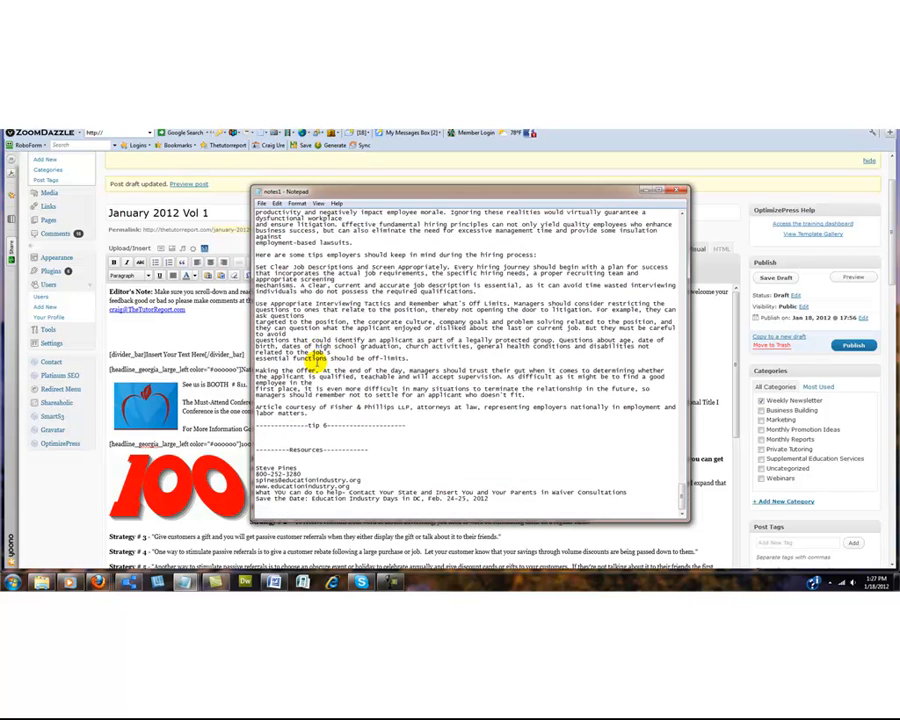
drag(537, 193, 899, 176)
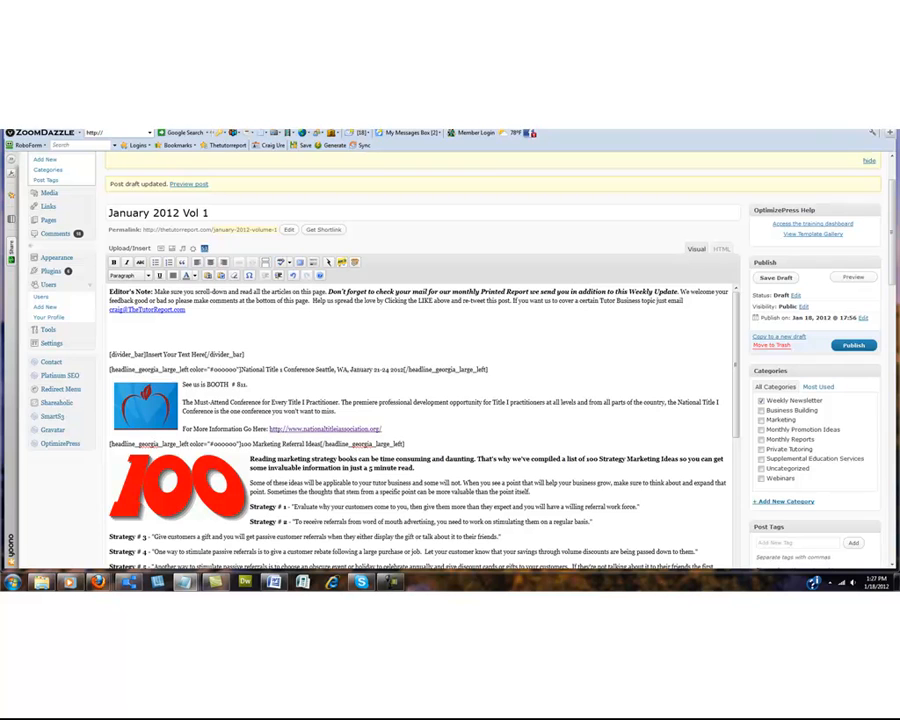
Check the remaining checklist items in the Weekly Tutor eNews Process document in Word, and move its window back off the post.
click(274, 582)
drag(622, 139, 462, 145)
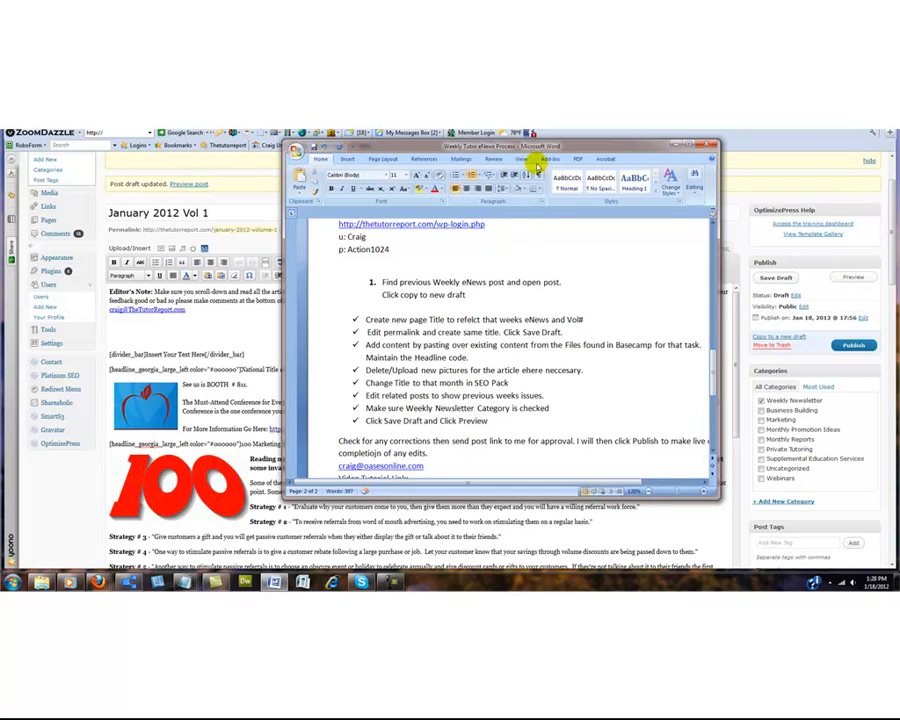
drag(541, 148, 899, 165)
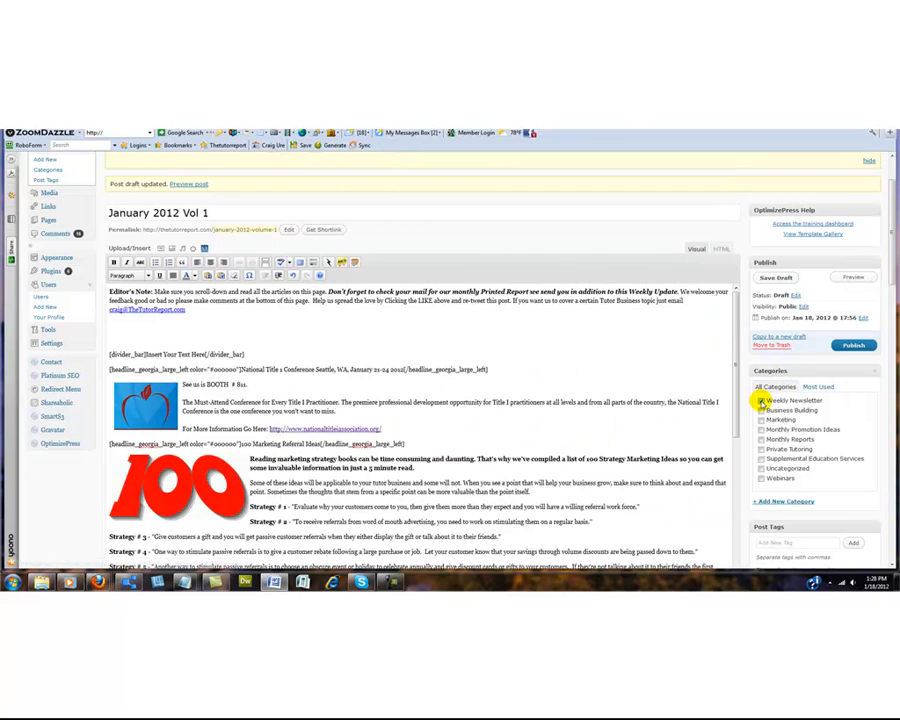
Save the post draft and preview it, checking the National Title 1 Conference article.
click(775, 278)
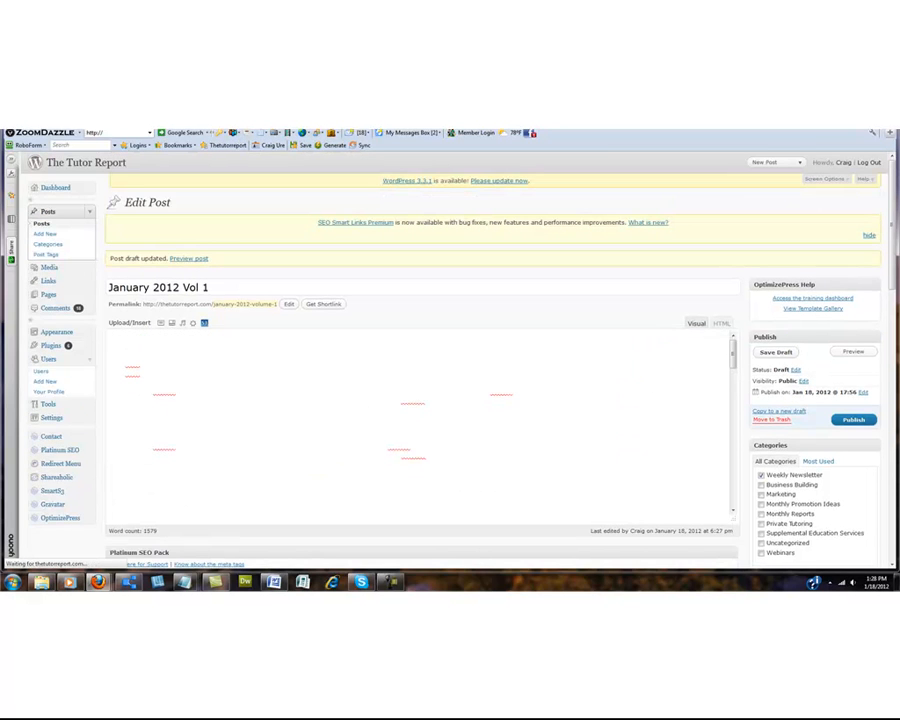
click(853, 352)
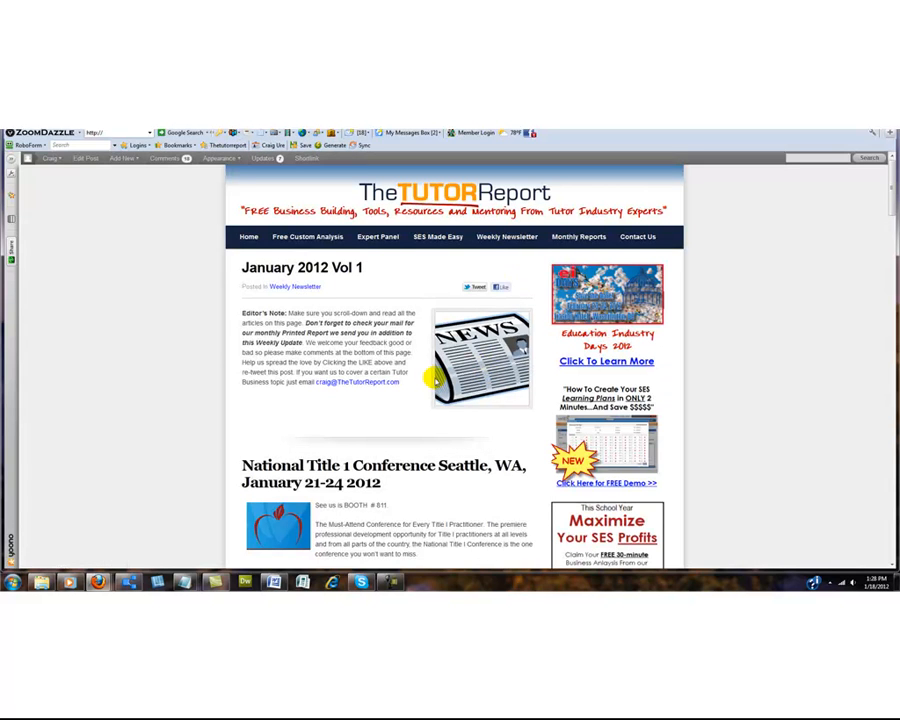
scroll(430, 378, down, 1)
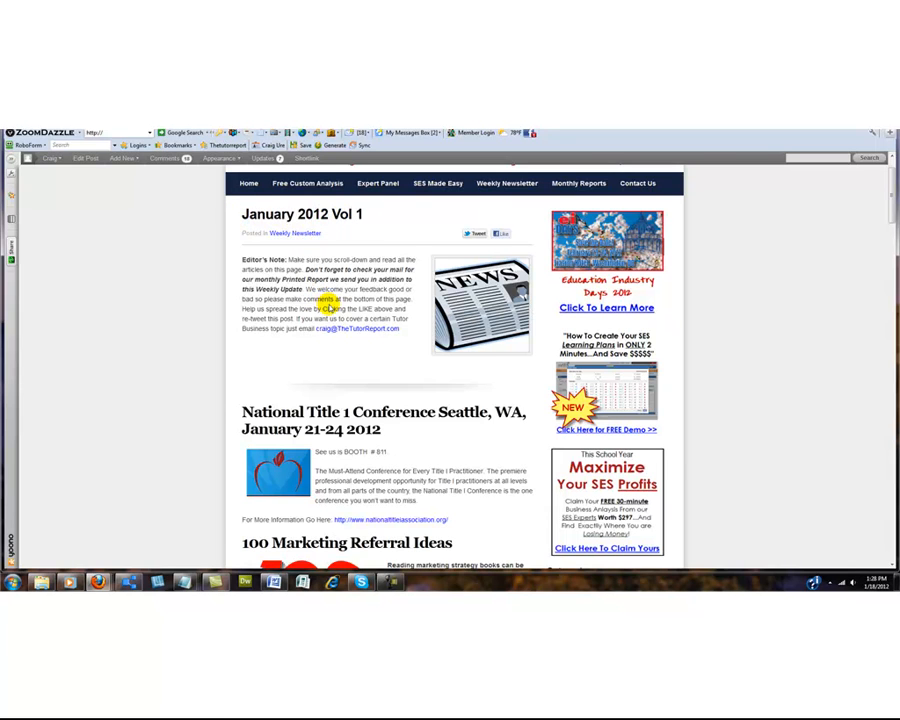
scroll(328, 303, down, 2)
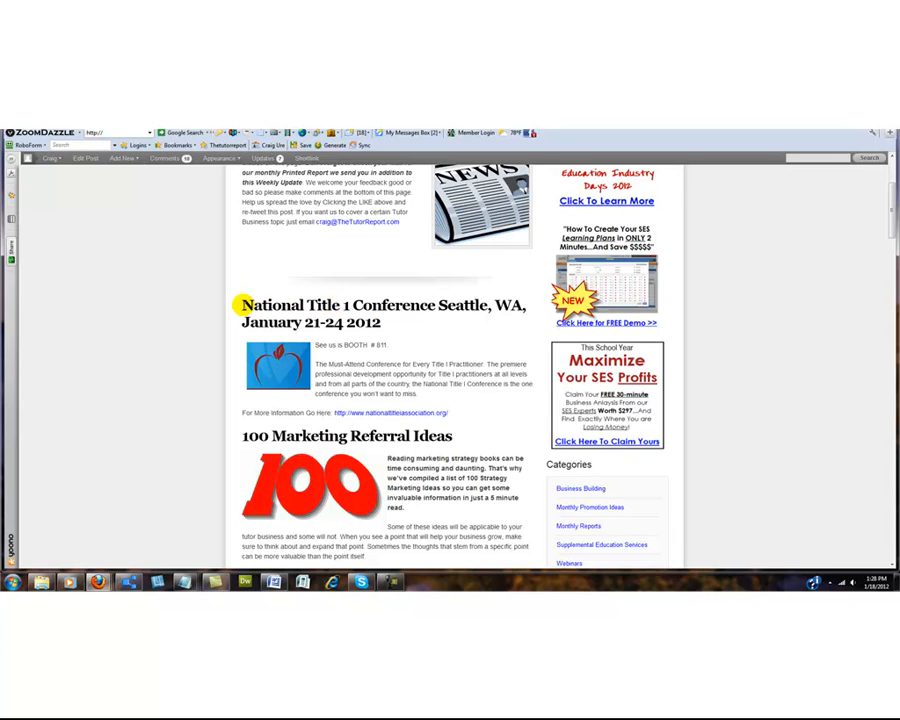
triple_click(375, 321)
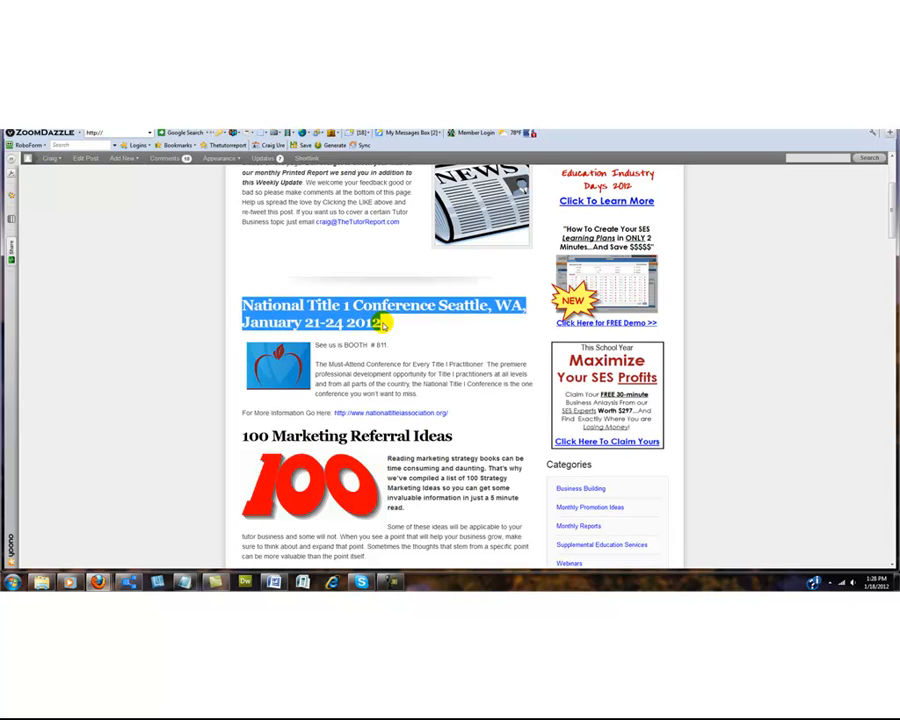
scroll(394, 326, down, 1)
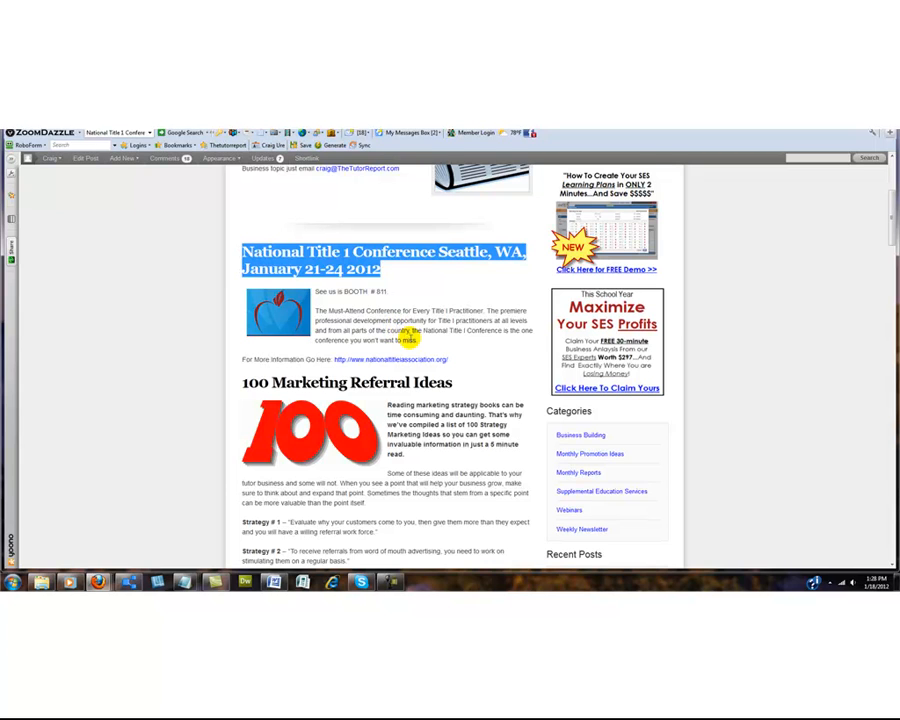
scroll(388, 341, down, 1)
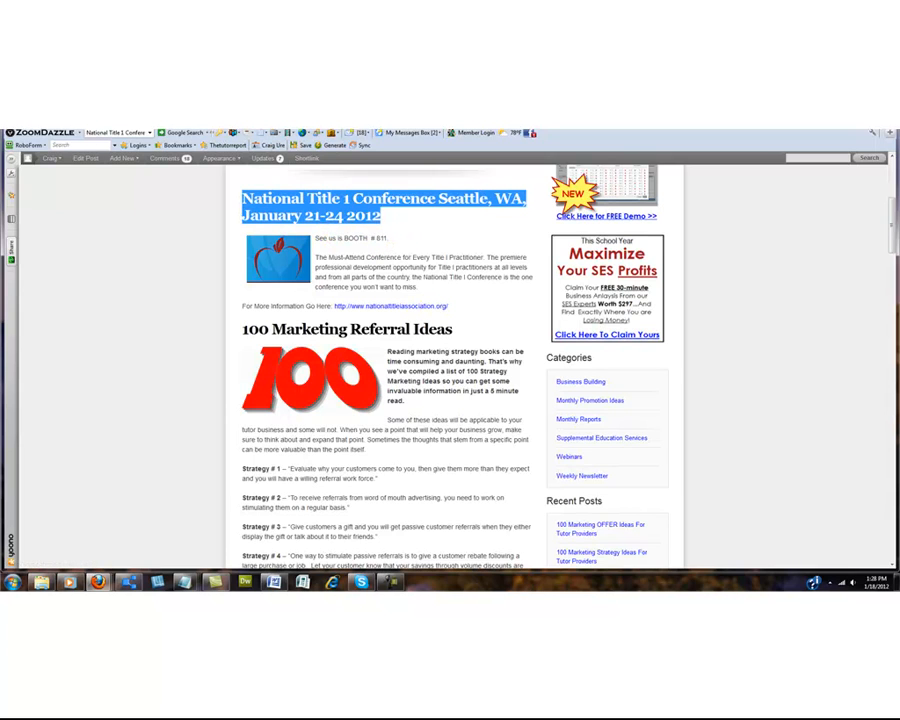
Bold the "See us is BOOTH # 811." line in the post, save the draft and preview it again.
click(300, 122)
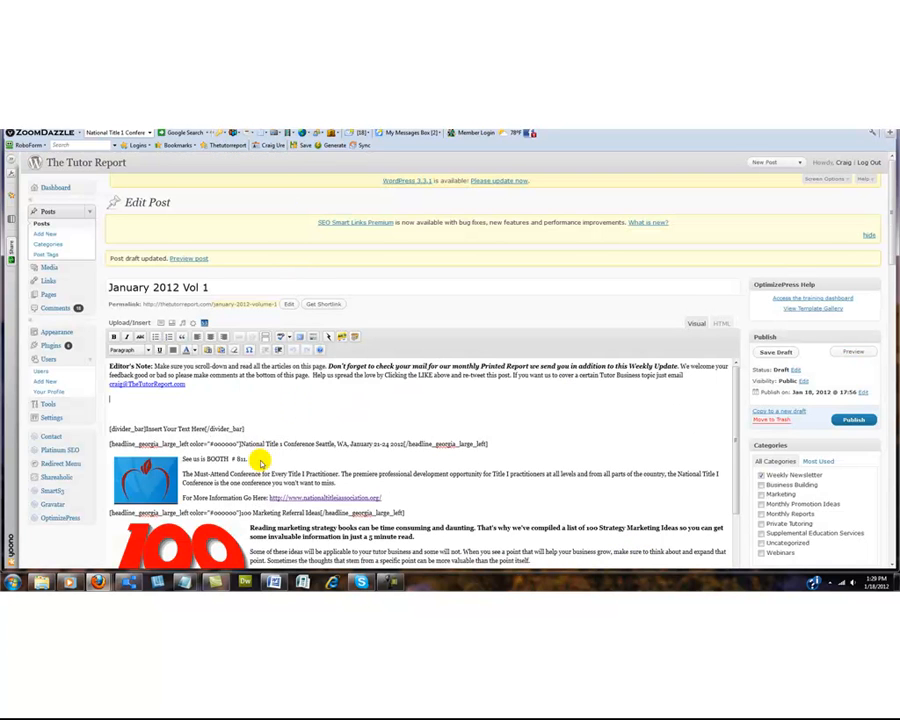
drag(253, 459, 182, 459)
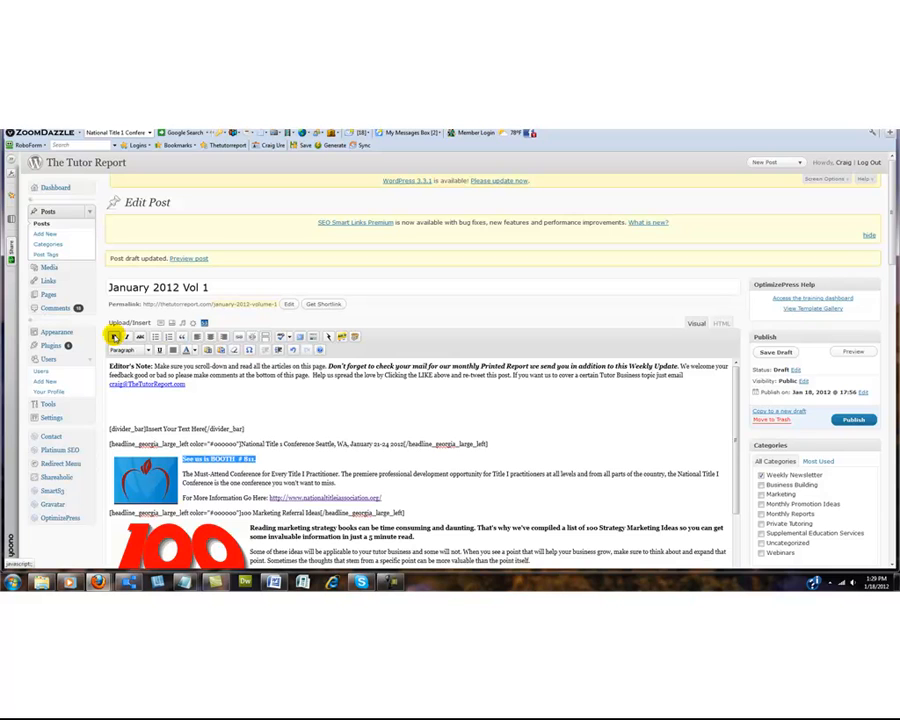
click(775, 352)
click(848, 353)
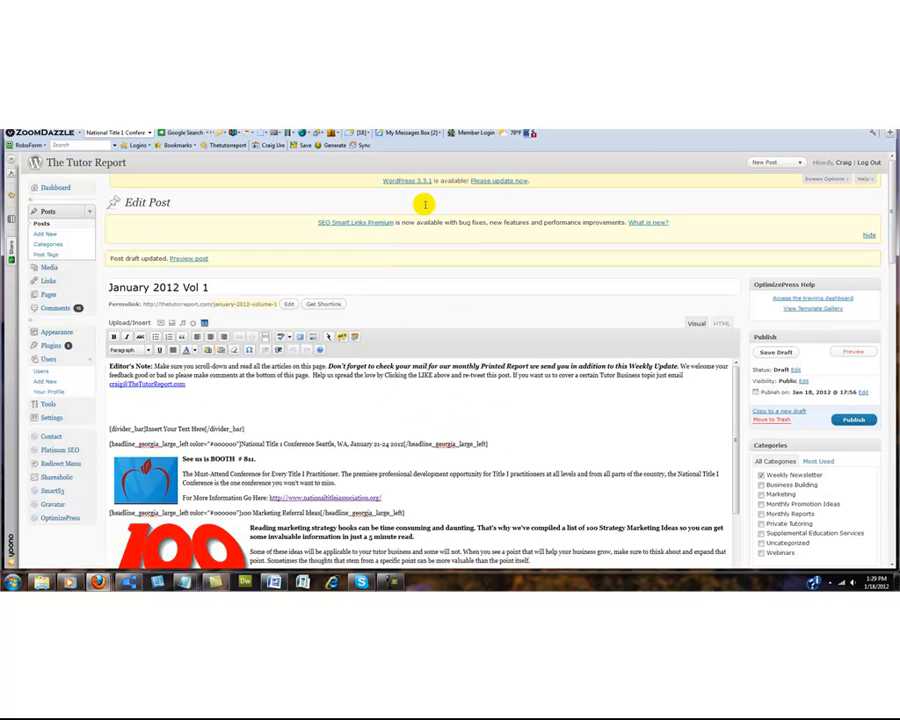
click(440, 124)
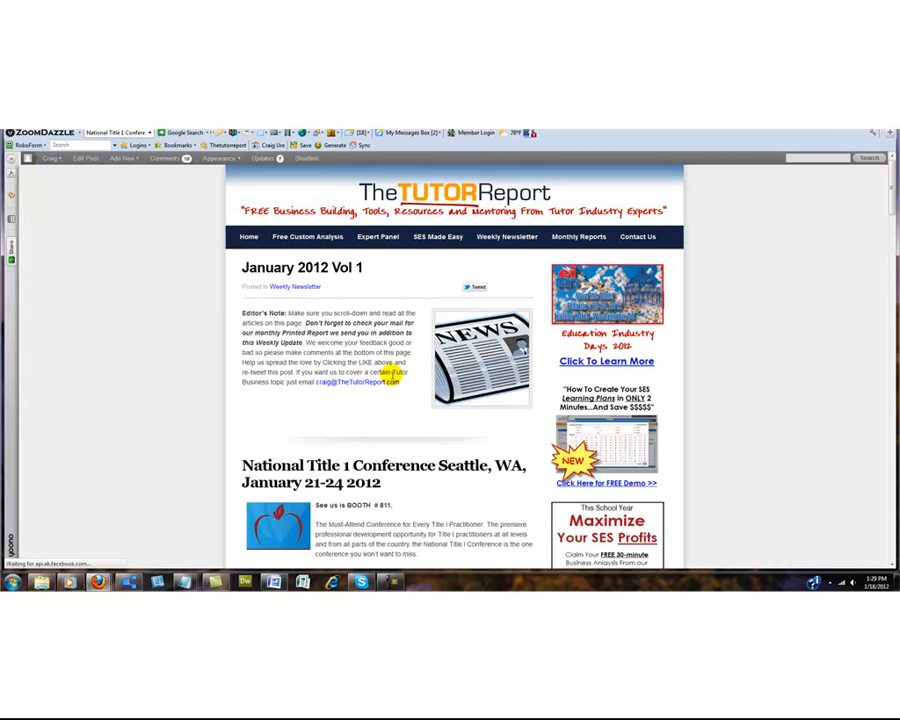
Review the 100 Marketing Referral Ideas article in the preview and test its "100 Marketing REFERRAL Ideas" PDF link.
scroll(388, 378, down, 3)
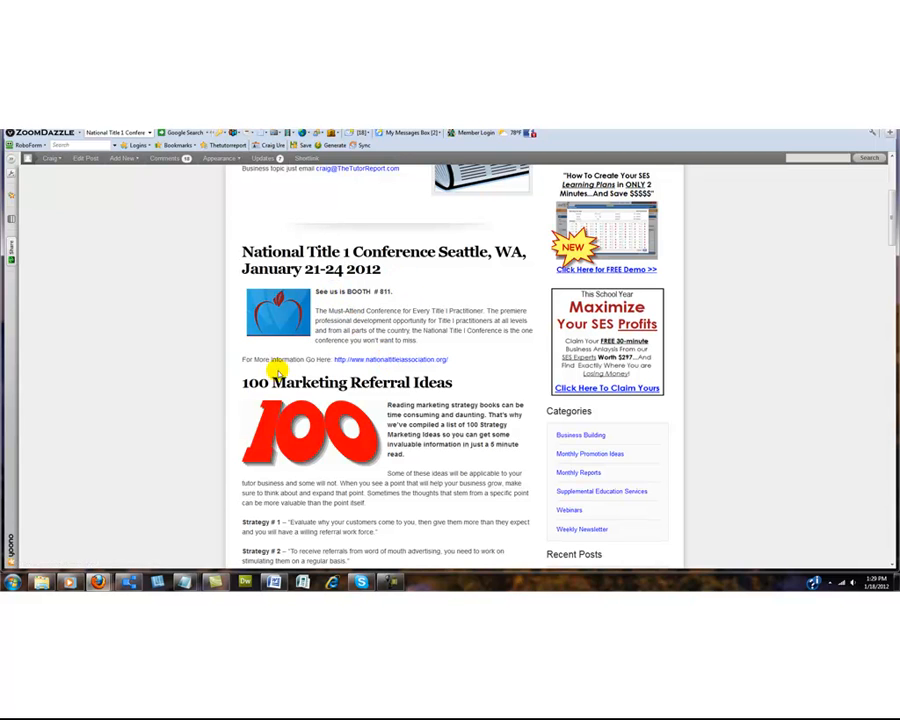
scroll(321, 337, down, 1)
scroll(330, 315, down, 1)
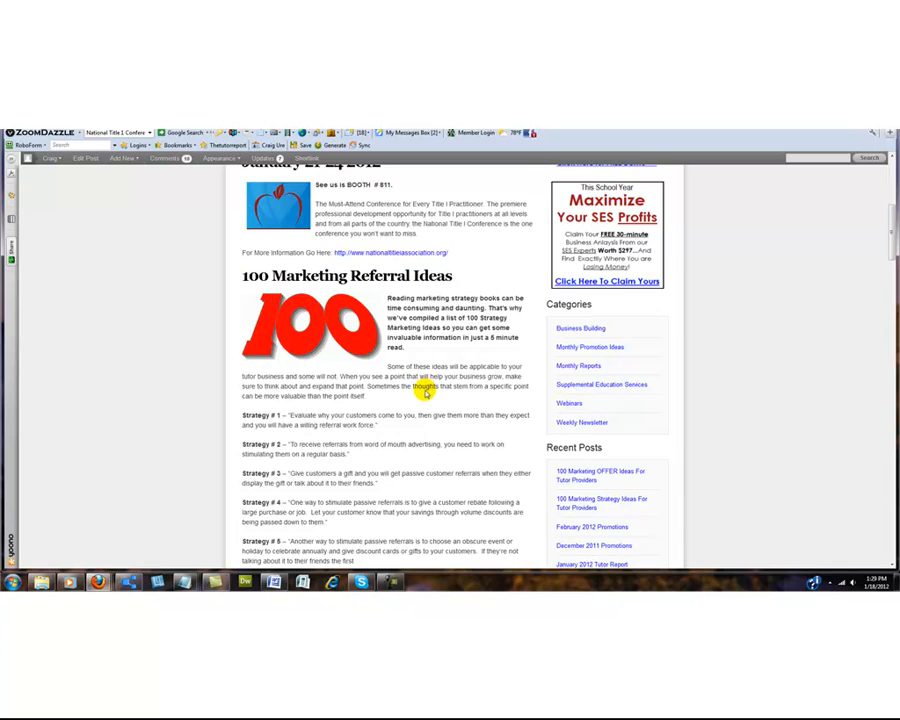
scroll(425, 392, down, 2)
scroll(290, 310, down, 3)
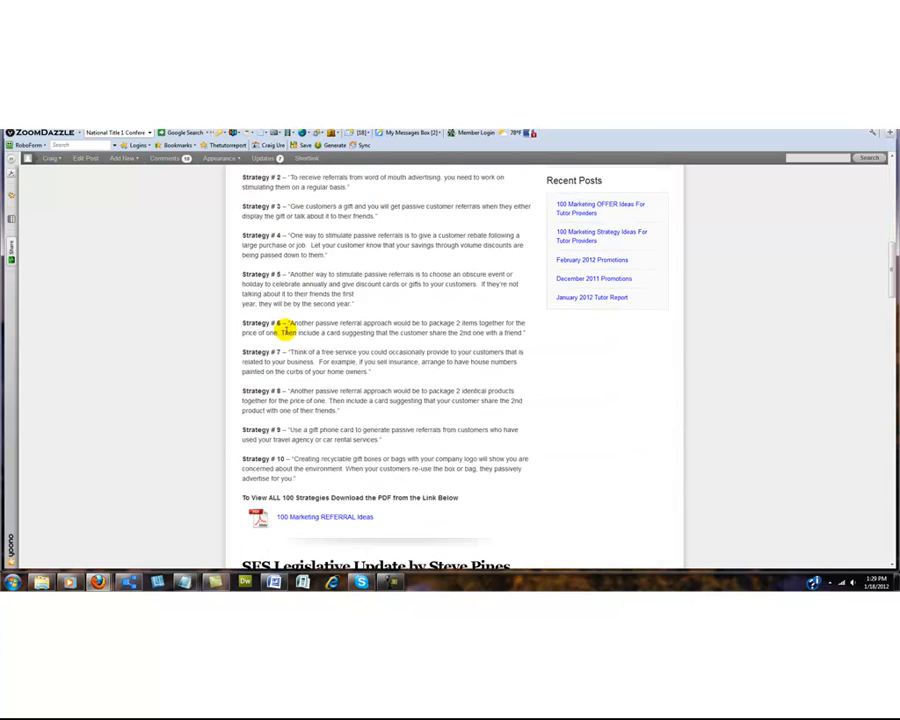
scroll(283, 328, down, 1)
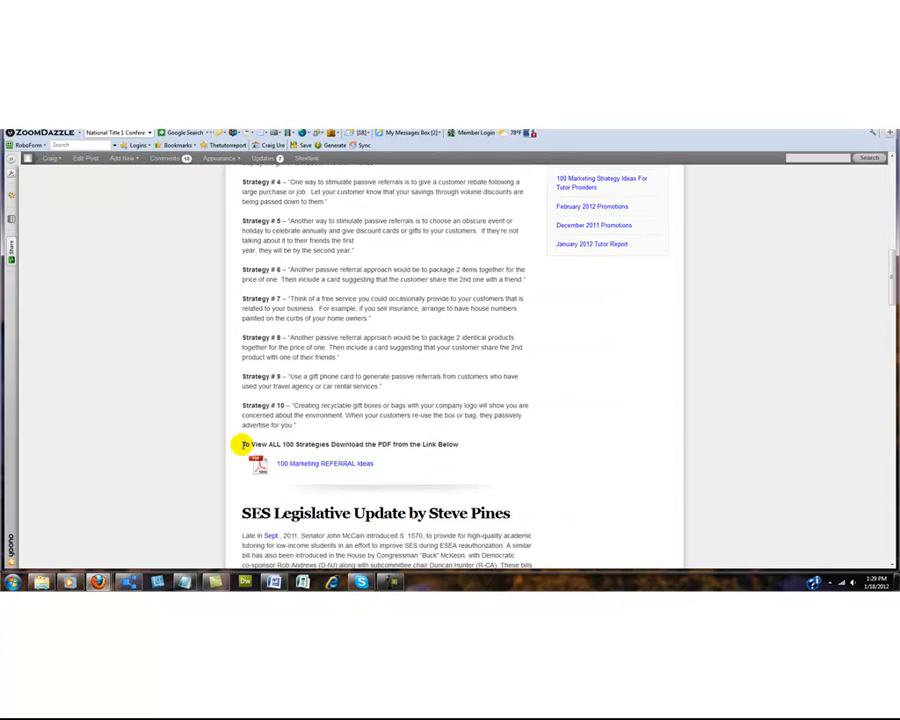
drag(242, 444, 262, 458)
click(233, 464)
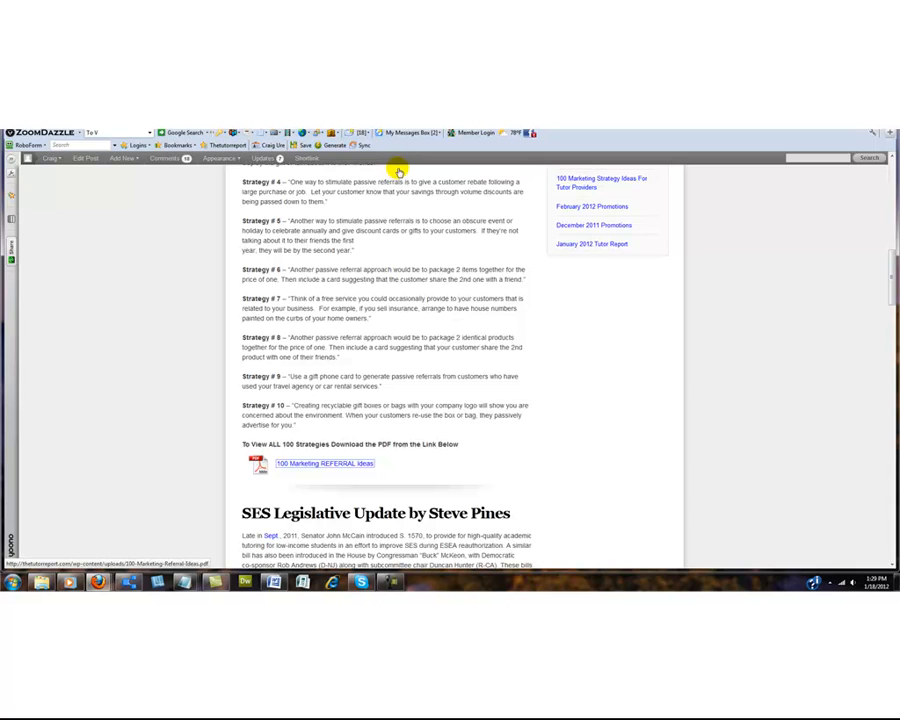
click(325, 463)
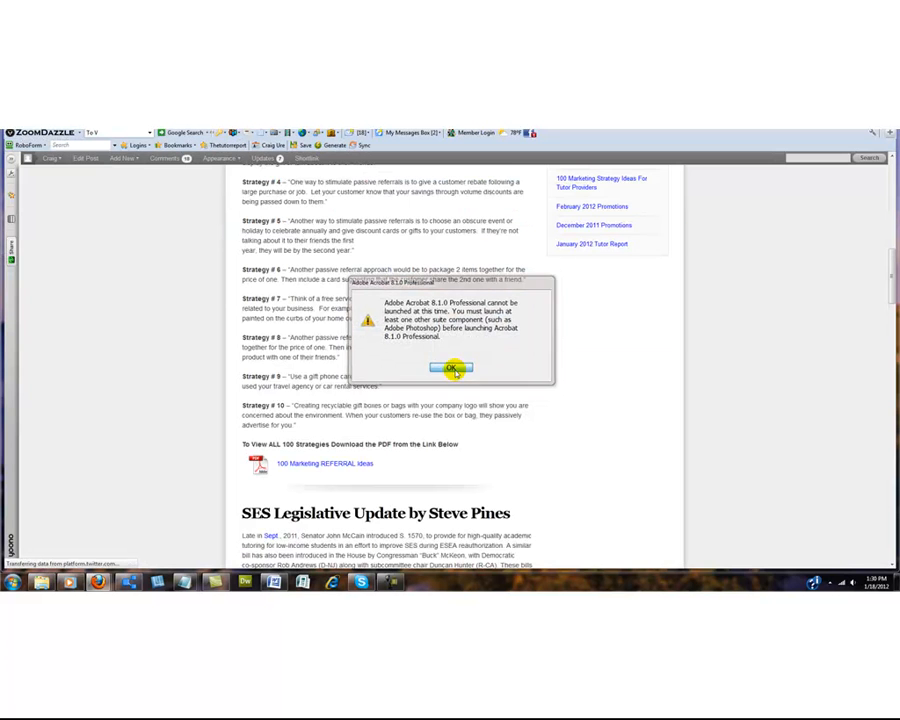
click(455, 369)
Review the SES Legislative Update article and the start of the Ask The Experts section in the preview.
scroll(452, 372, down, 1)
scroll(447, 370, down, 4)
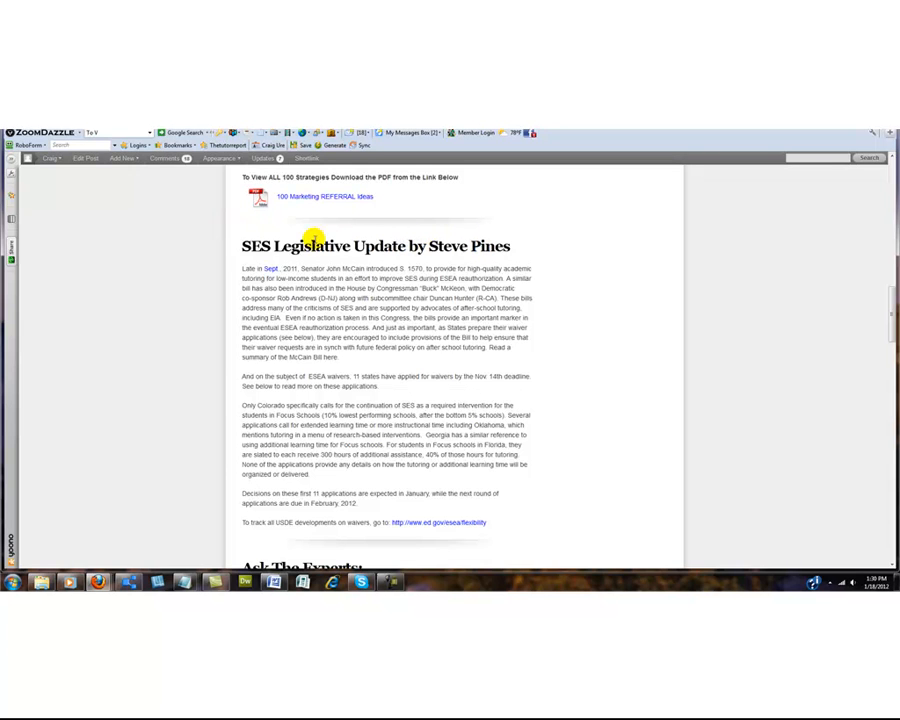
scroll(308, 414, down, 1)
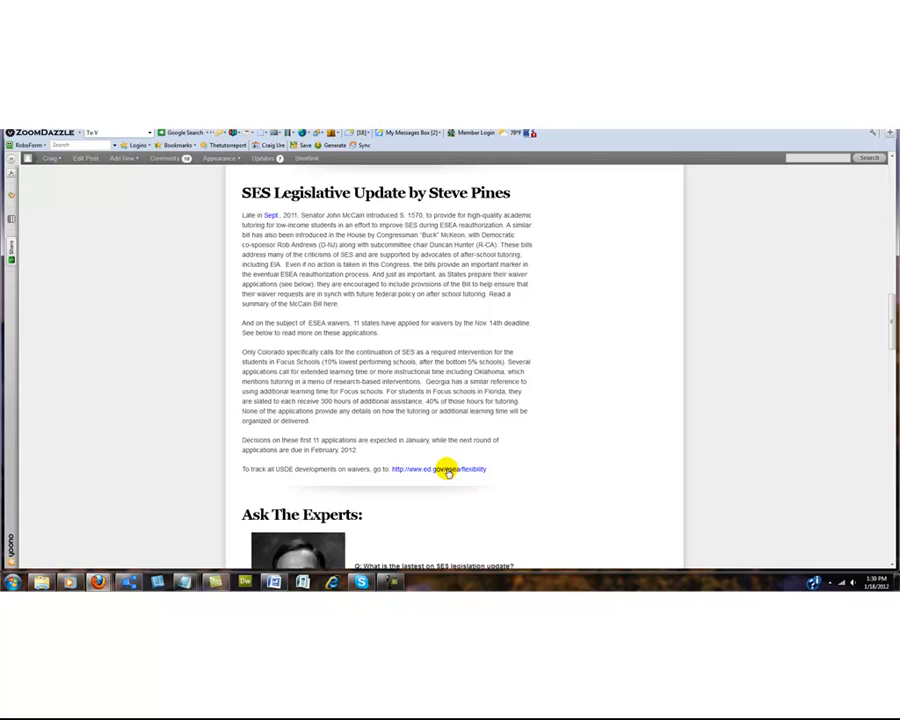
scroll(446, 468, down, 4)
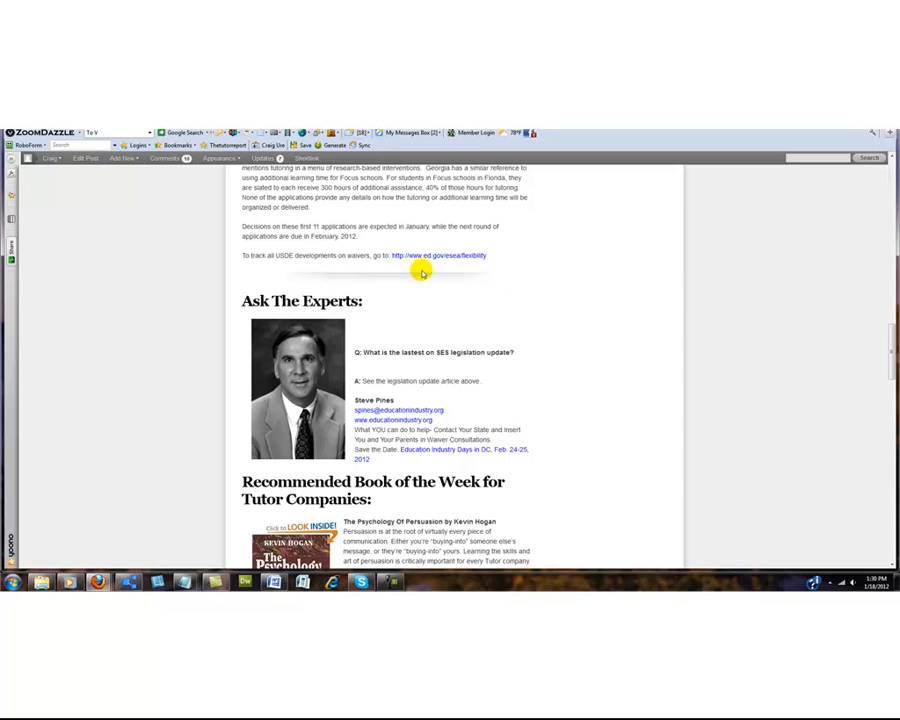
scroll(345, 283, up, 4)
scroll(347, 283, up, 2)
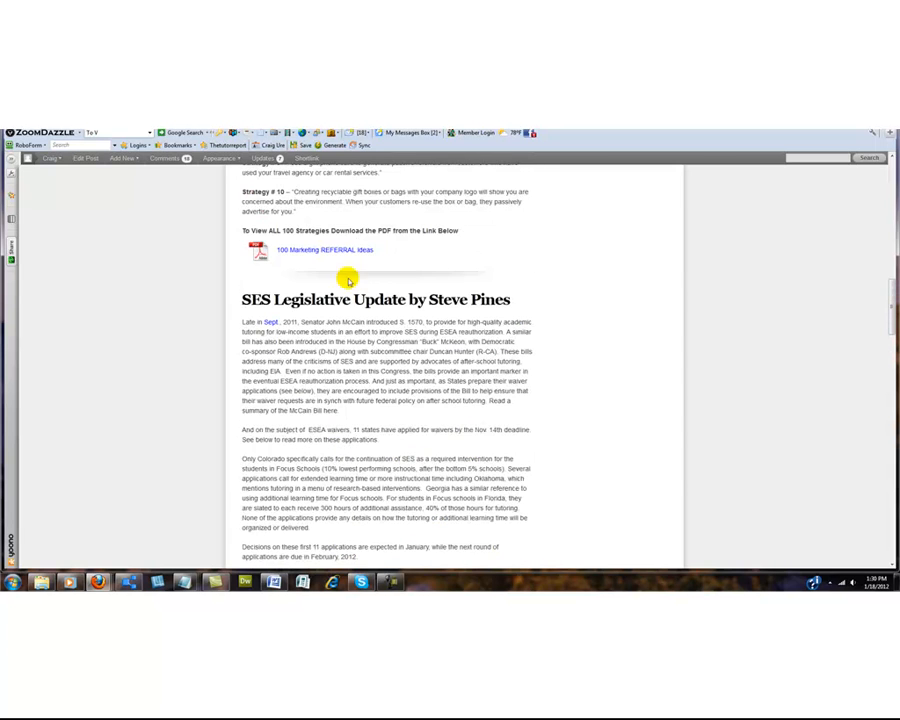
scroll(407, 272, down, 2)
scroll(407, 272, down, 4)
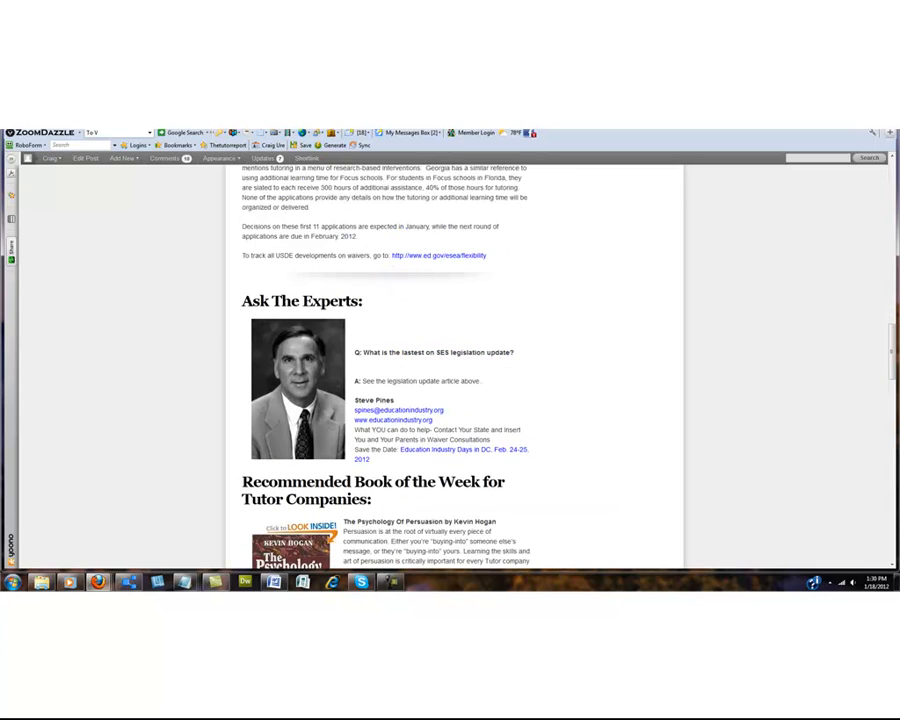
Check the post editor briefly, and examine the Ask The Experts and Recommended Book of the Week sections in the preview.
click(312, 124)
scroll(424, 434, down, 1)
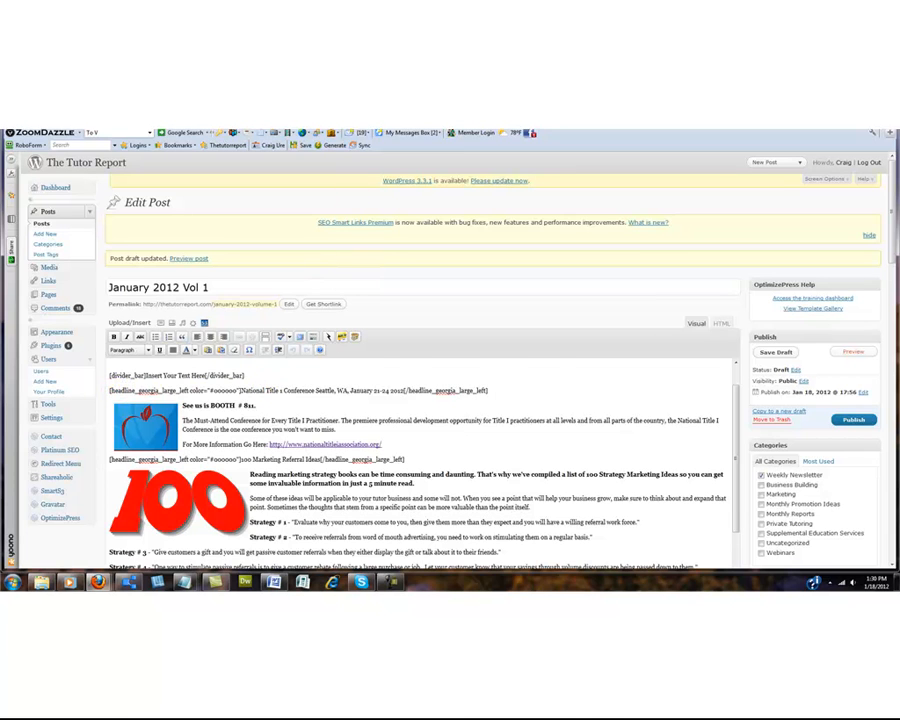
click(330, 122)
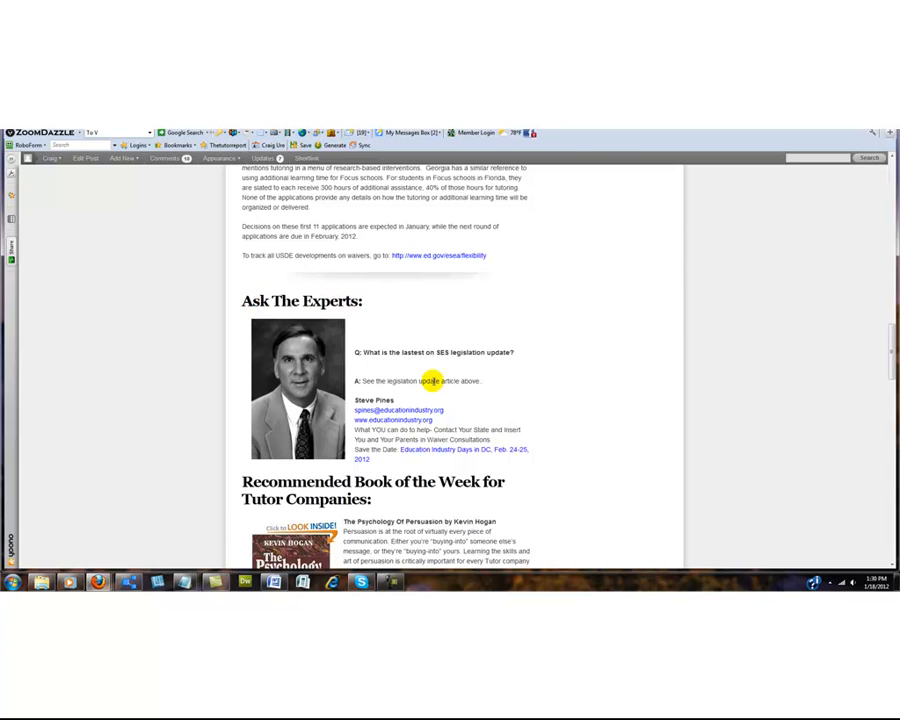
scroll(428, 380, down, 3)
scroll(520, 375, up, 1)
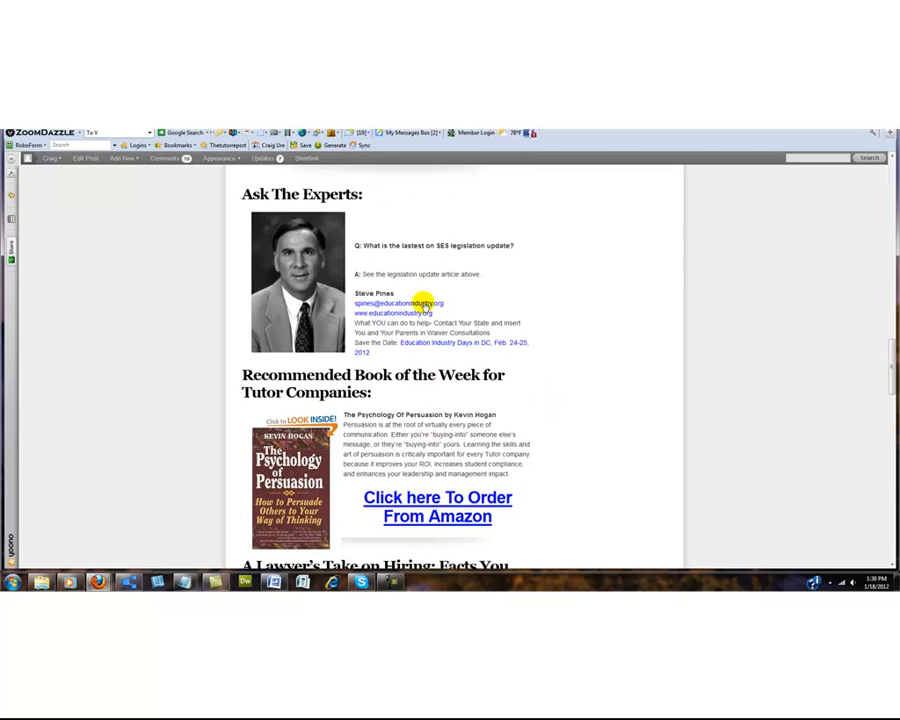
scroll(416, 287, up, 1)
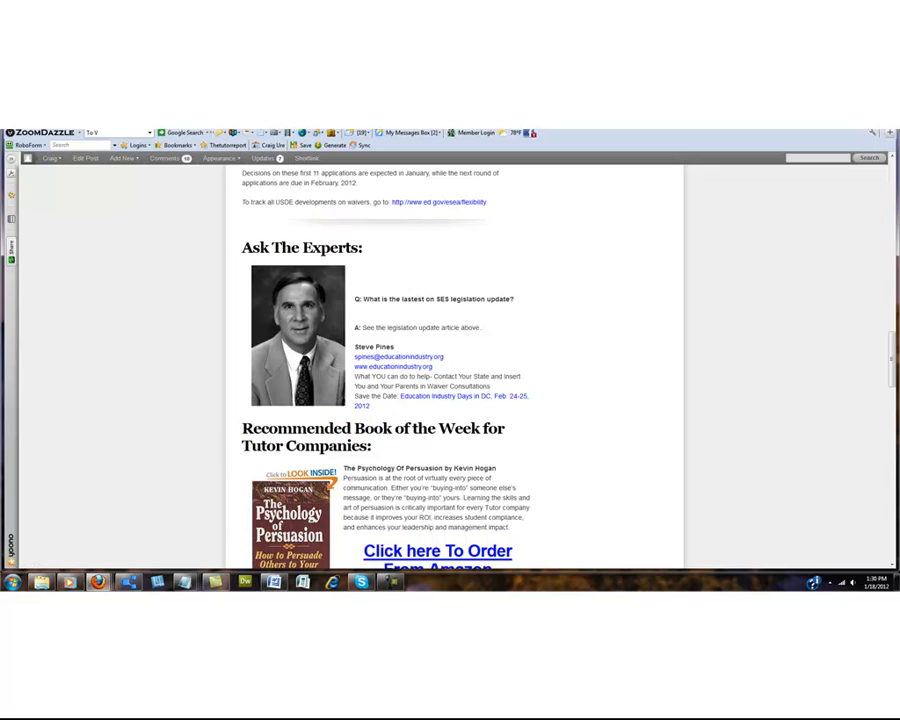
Copy the divider_bar shortcode line above the SES Legislative Update headline in the post editor.
click(370, 128)
scroll(467, 431, down, 10)
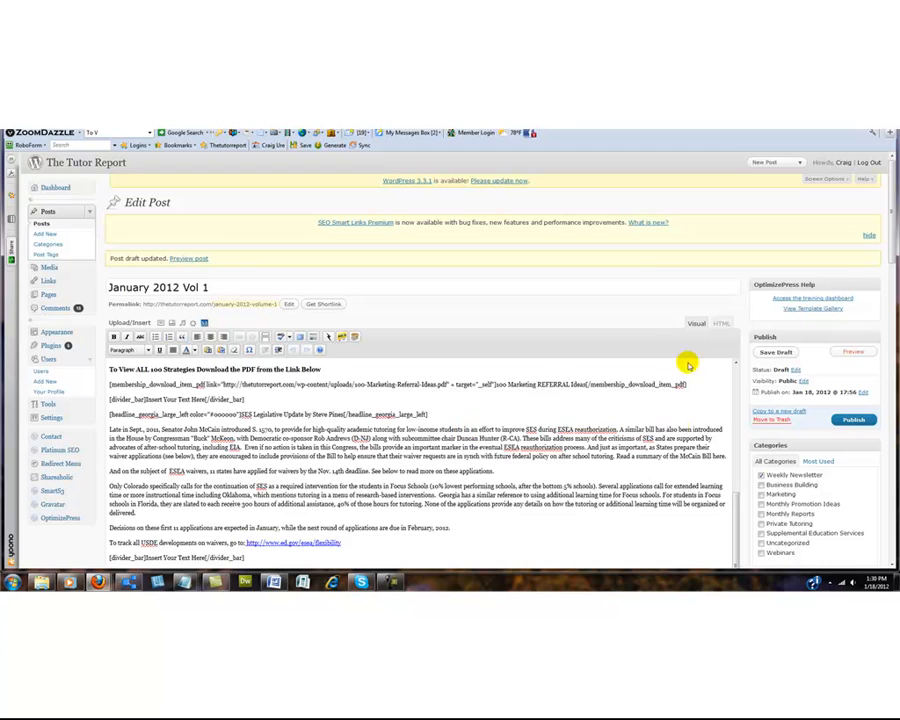
drag(892, 227, 892, 230)
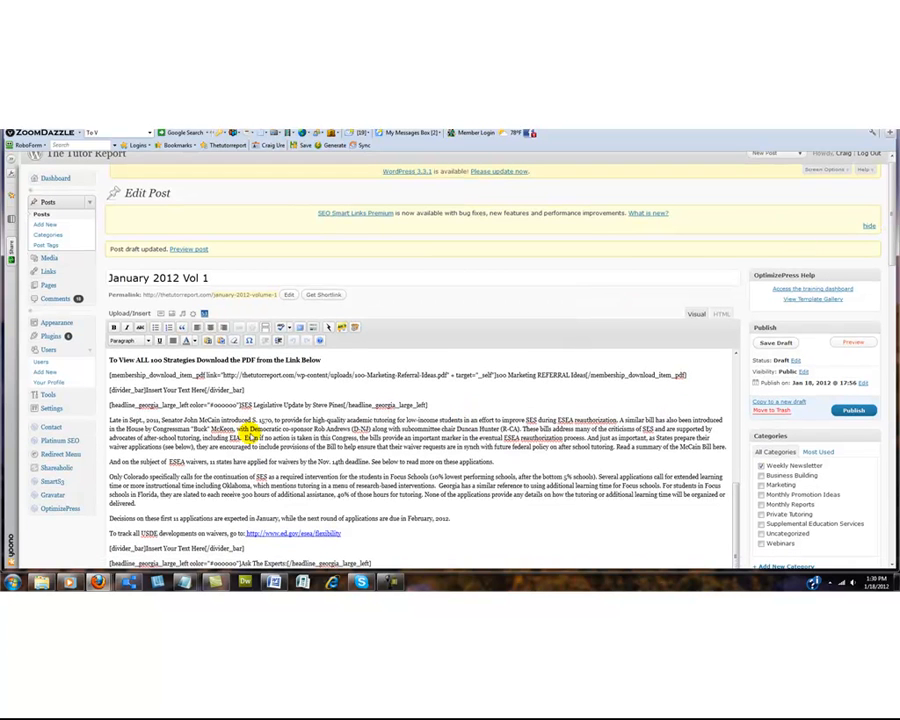
scroll(245, 437, up, 1)
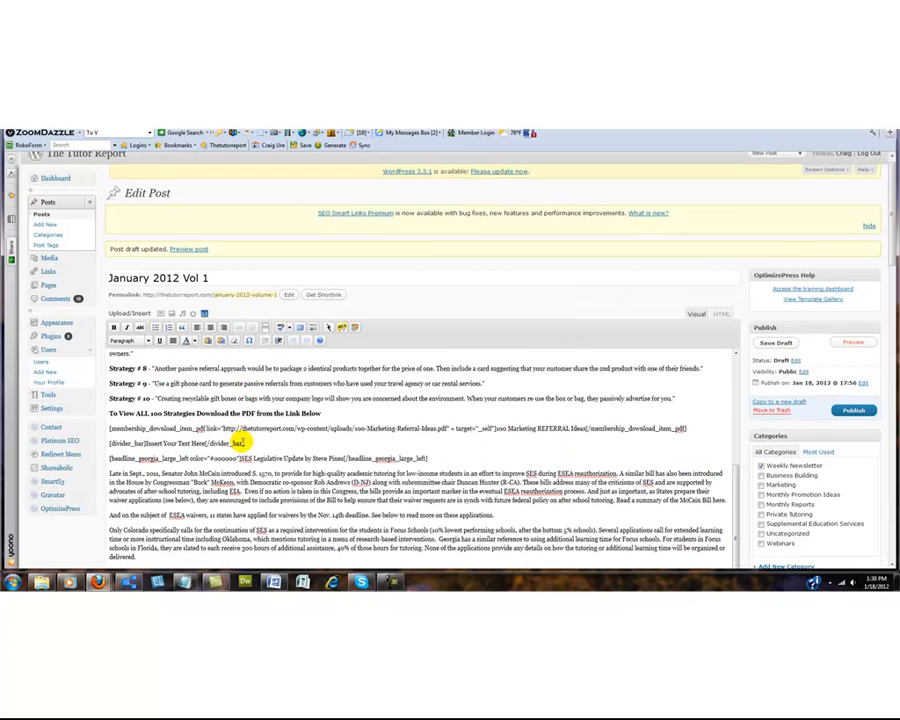
drag(242, 441, 110, 442)
key(ctrl+c)
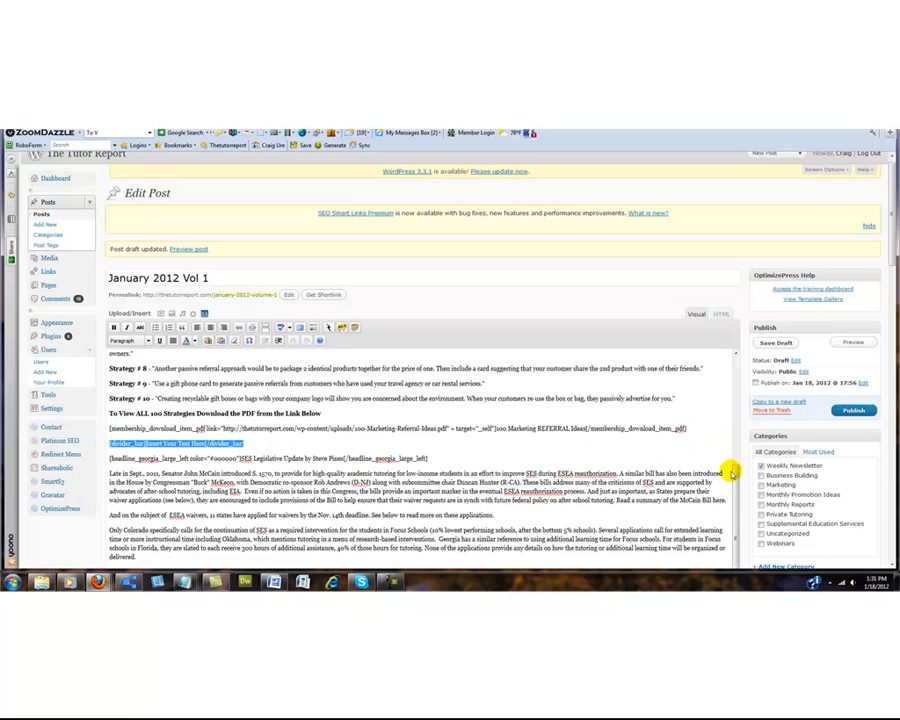
Paste the divider shortcode on a new line between the Ask The Experts and Recommended Book of the Week sections, then save the draft and preview it.
drag(735, 478, 736, 560)
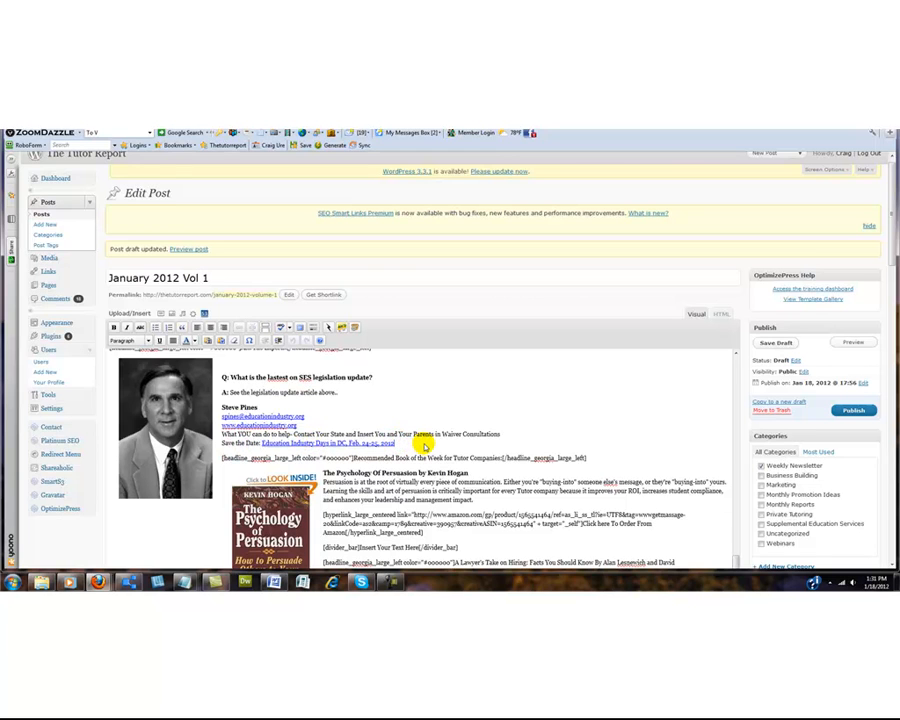
key(Return)
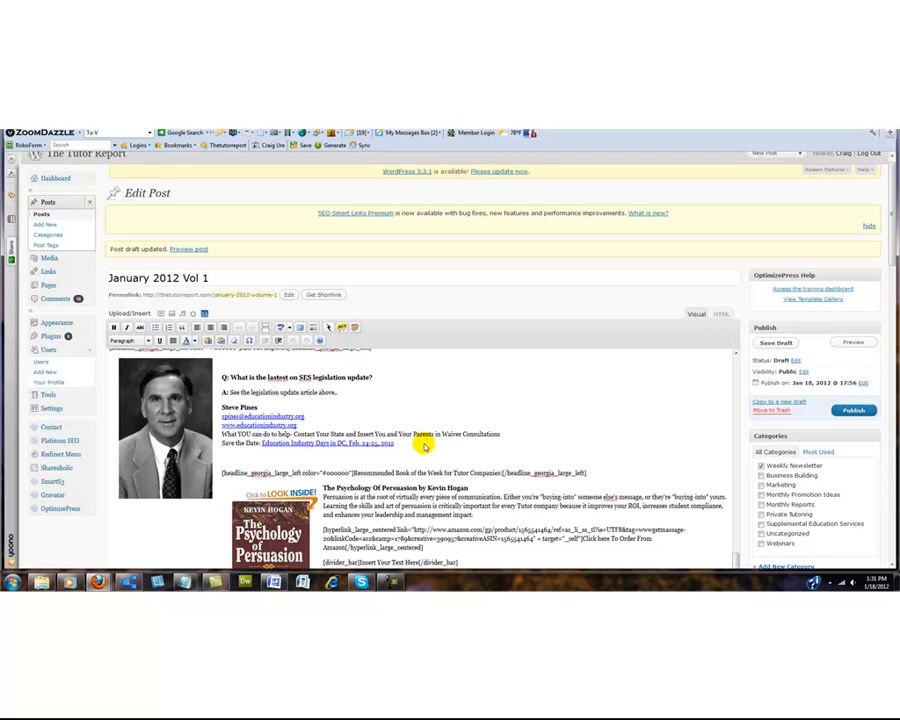
key(ctrl+v)
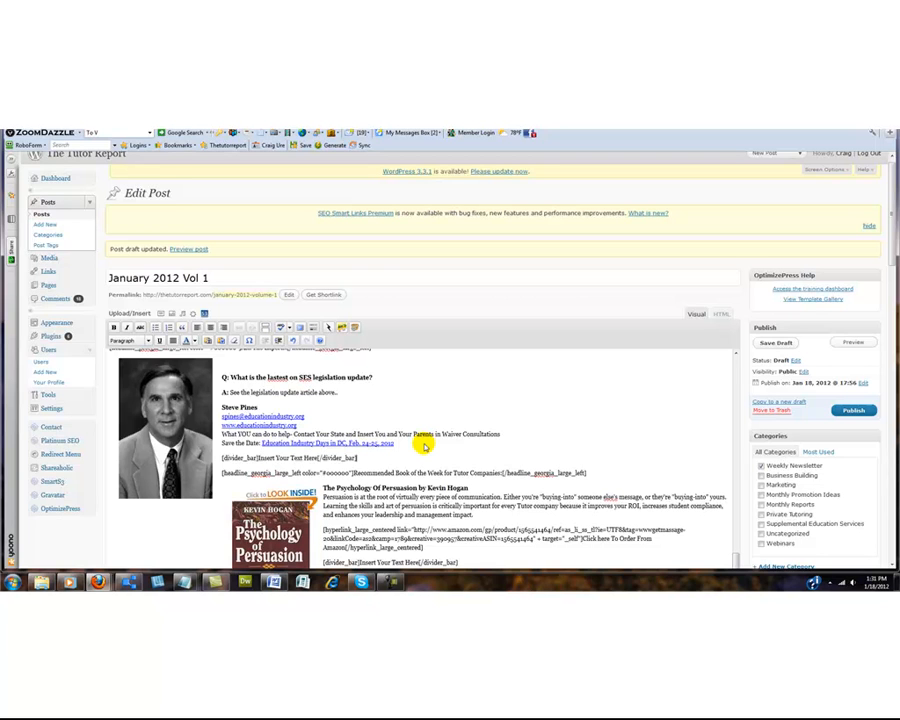
click(777, 344)
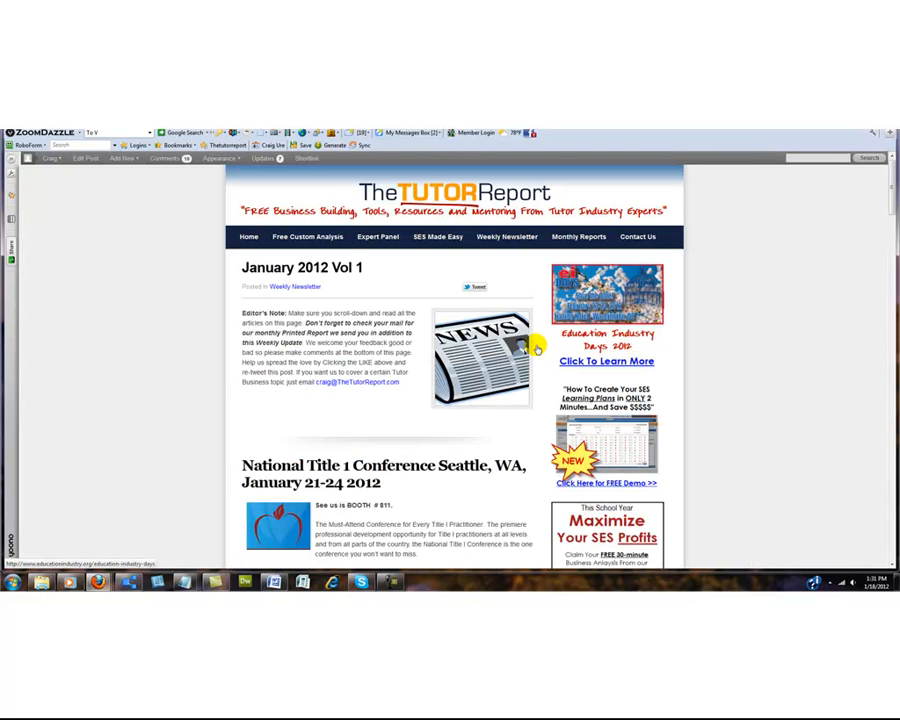
Review the Ask The Experts and Recommended Book of the Week sections in the preview and test the book cover's image link.
scroll(530, 347, down, 10)
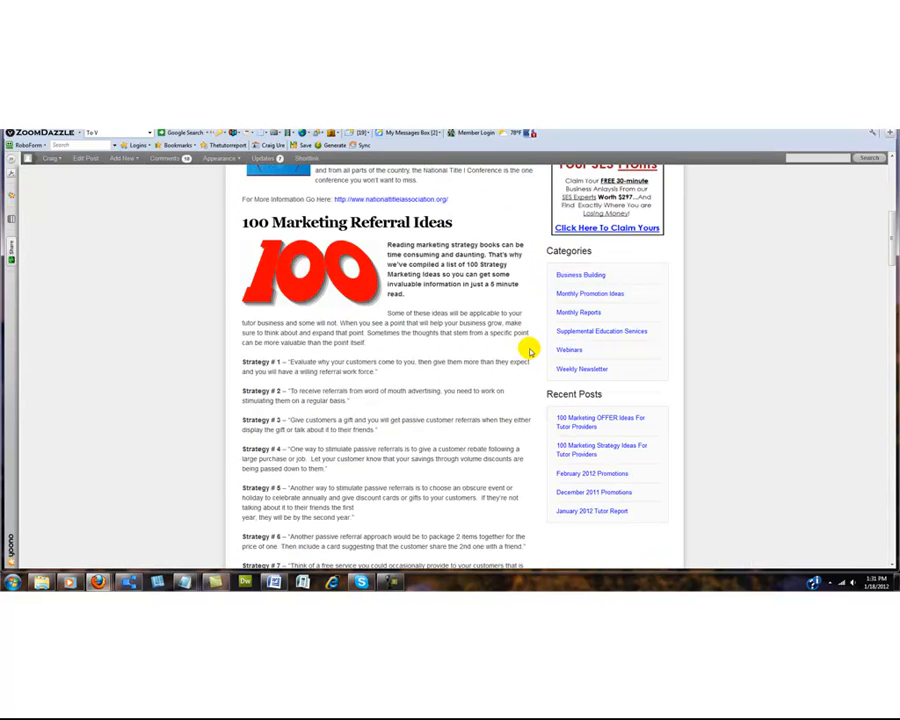
scroll(530, 350, down, 6)
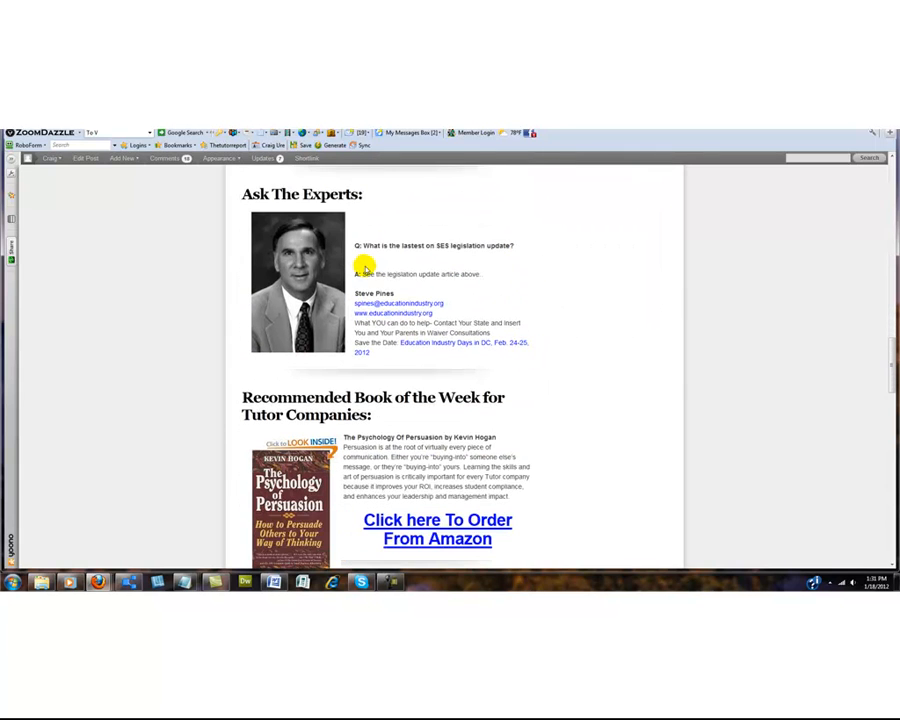
scroll(371, 250, up, 1)
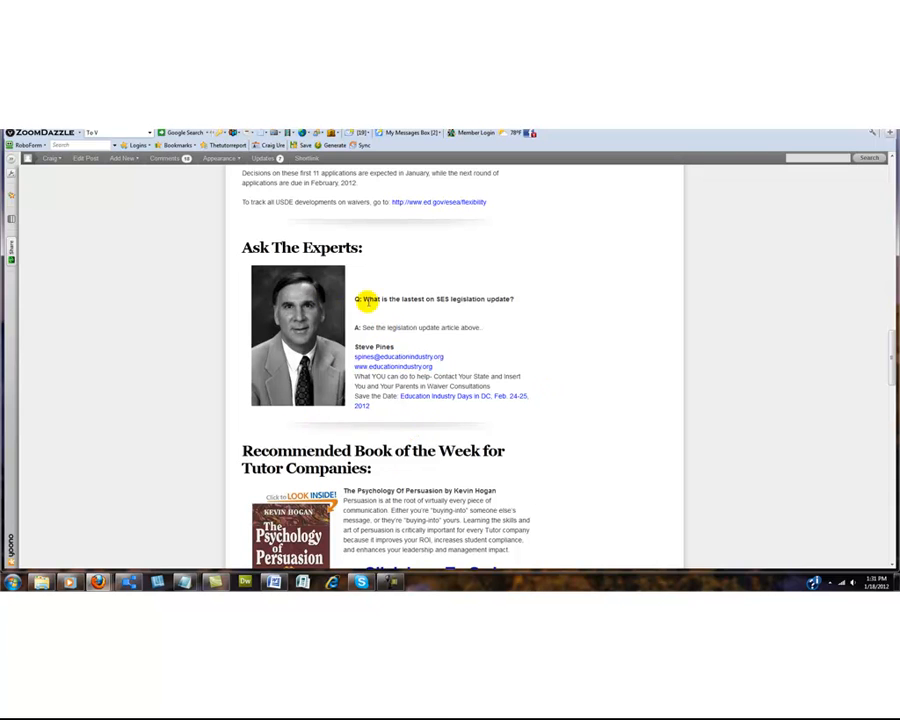
scroll(584, 342, down, 3)
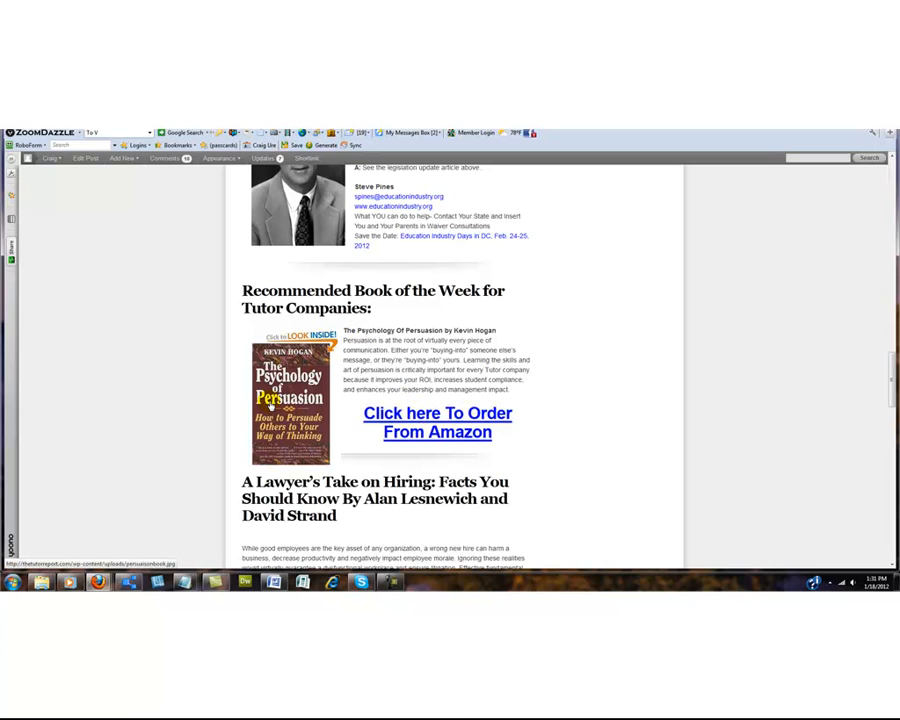
click(269, 404)
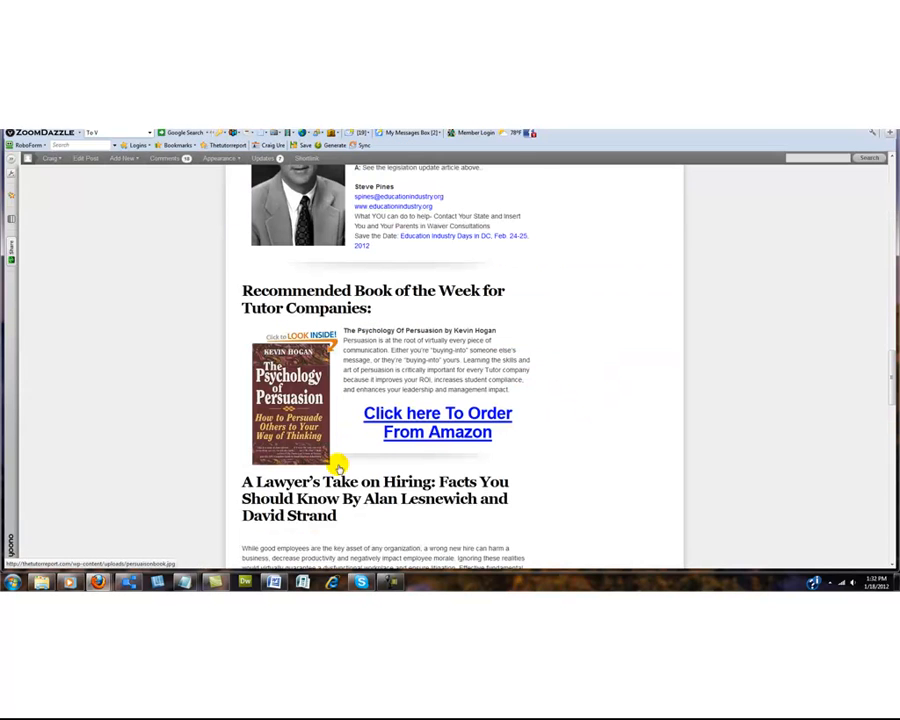
scroll(376, 460, down, 1)
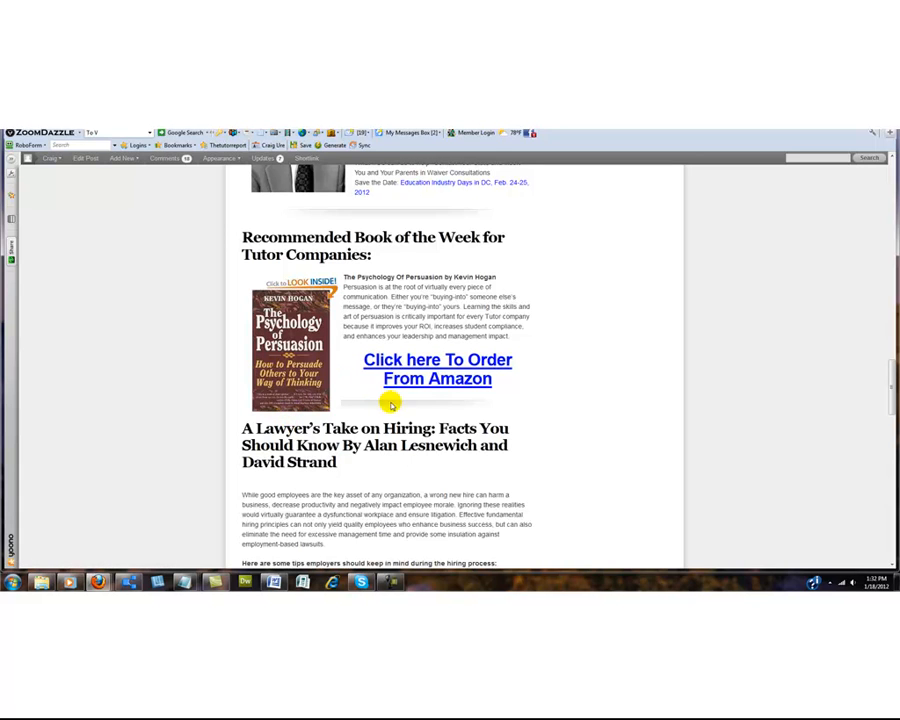
scroll(530, 414, down, 2)
scroll(535, 414, up, 1)
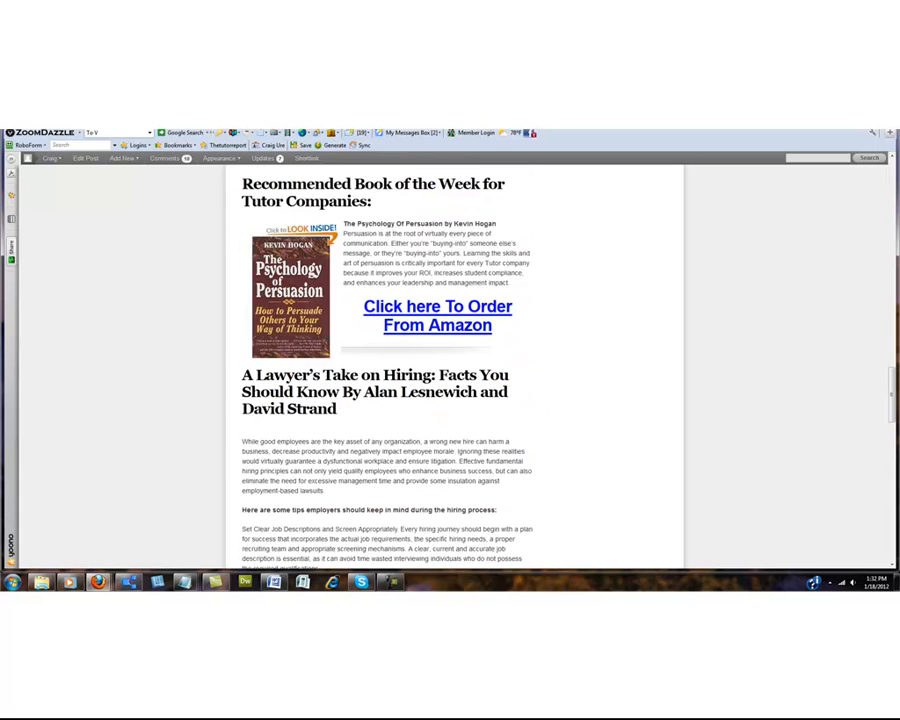
Insert a blank line above the divider that precedes the "A Lawyer's Take on Hiring" headline in the post editor.
click(430, 124)
drag(736, 401, 723, 470)
drag(886, 219, 886, 297)
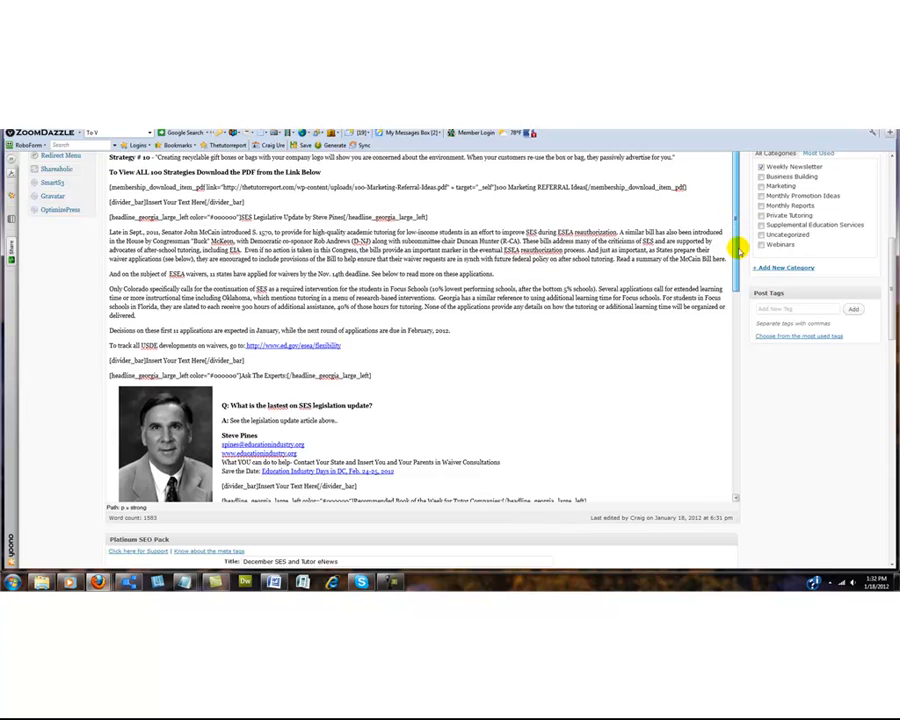
scroll(742, 272, down, 10)
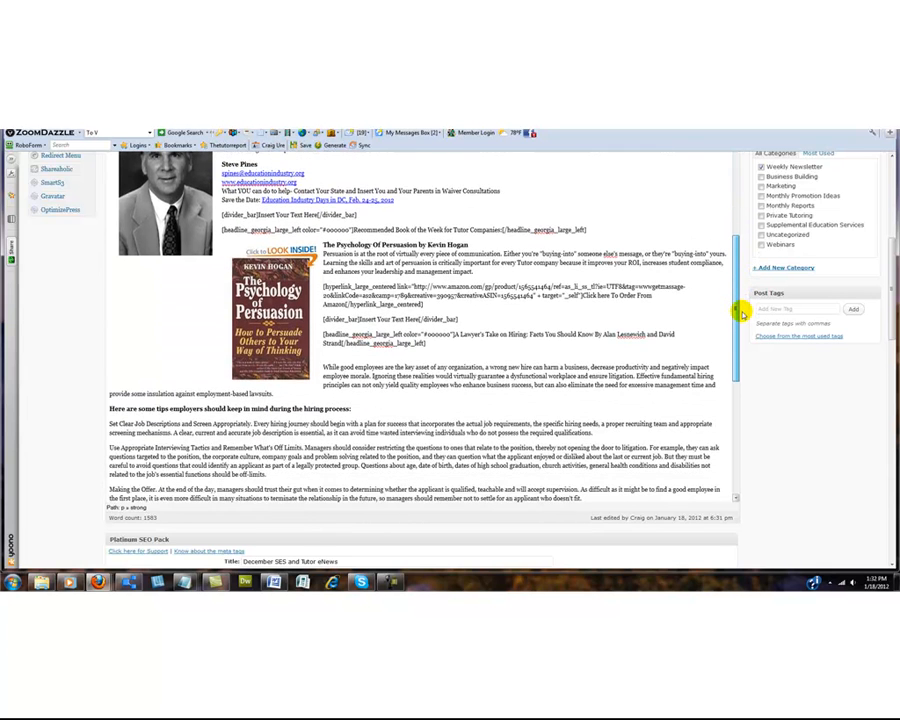
scroll(740, 310, up, 1)
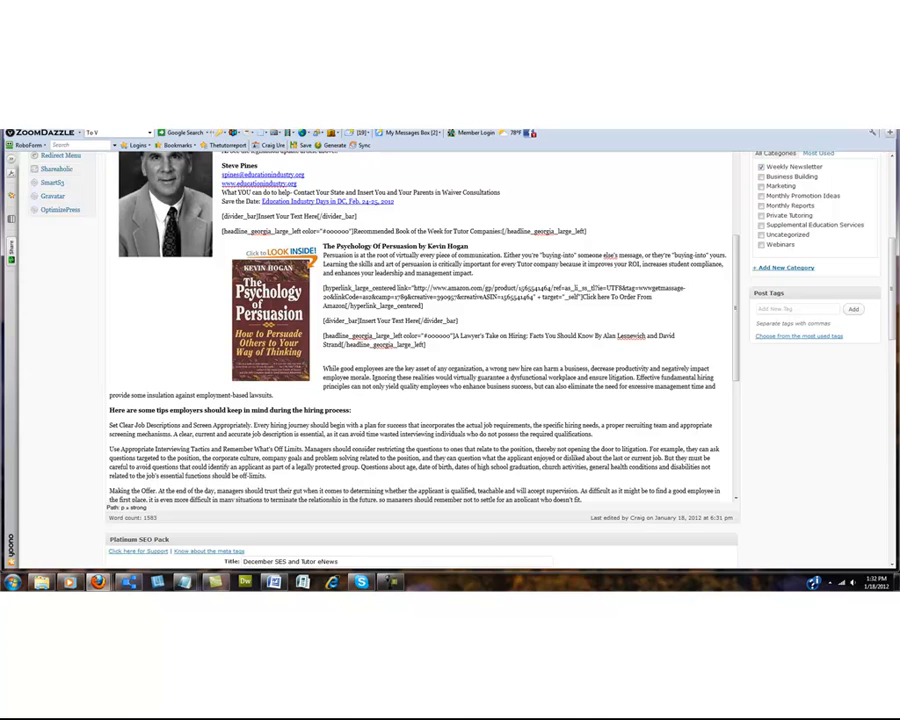
click(375, 129)
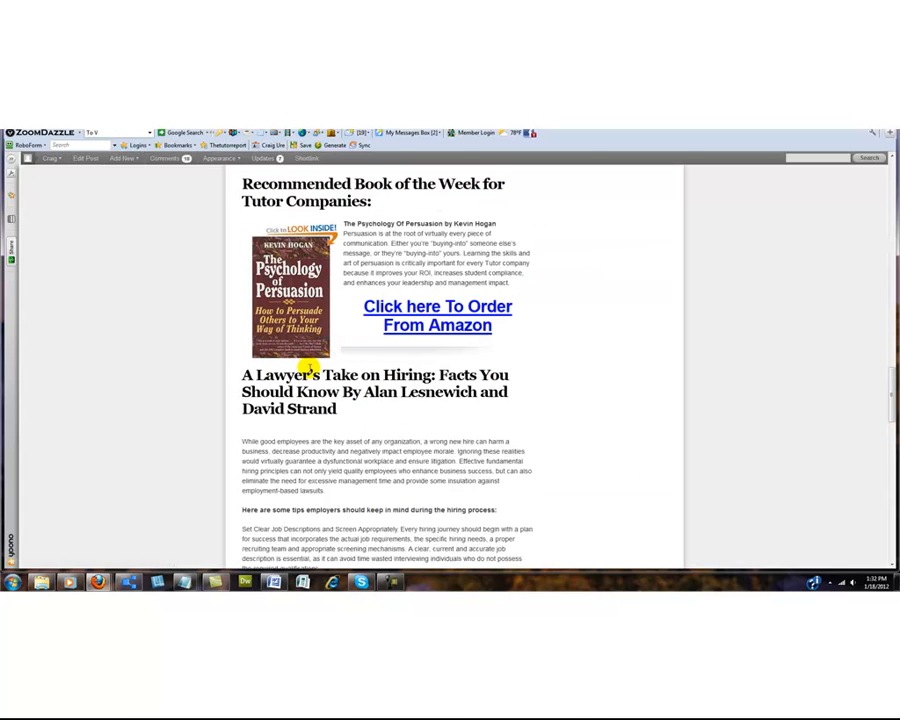
click(330, 129)
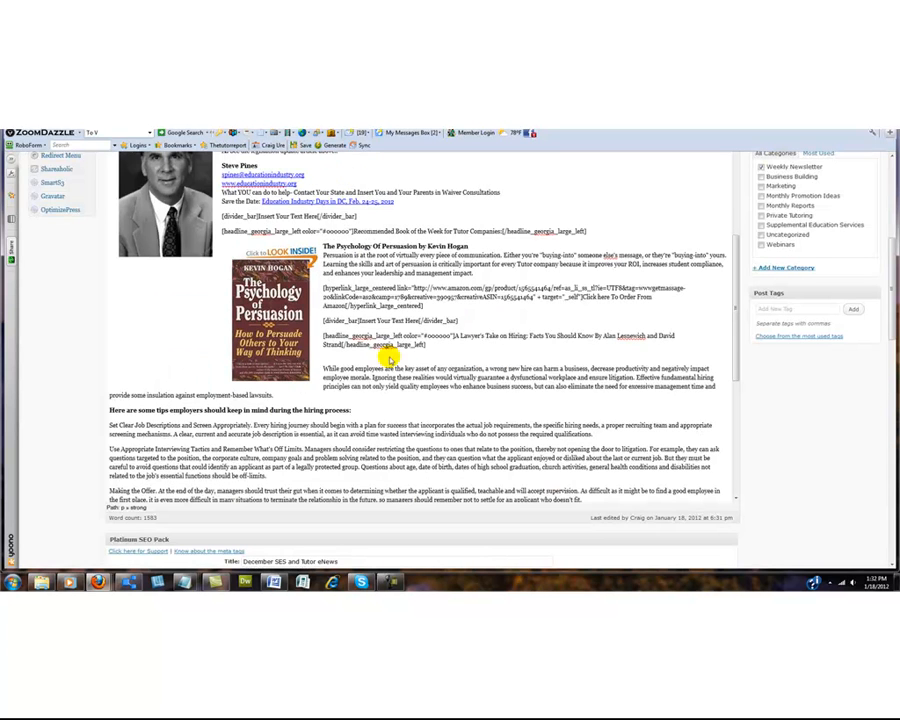
drag(457, 321, 300, 300)
click(321, 323)
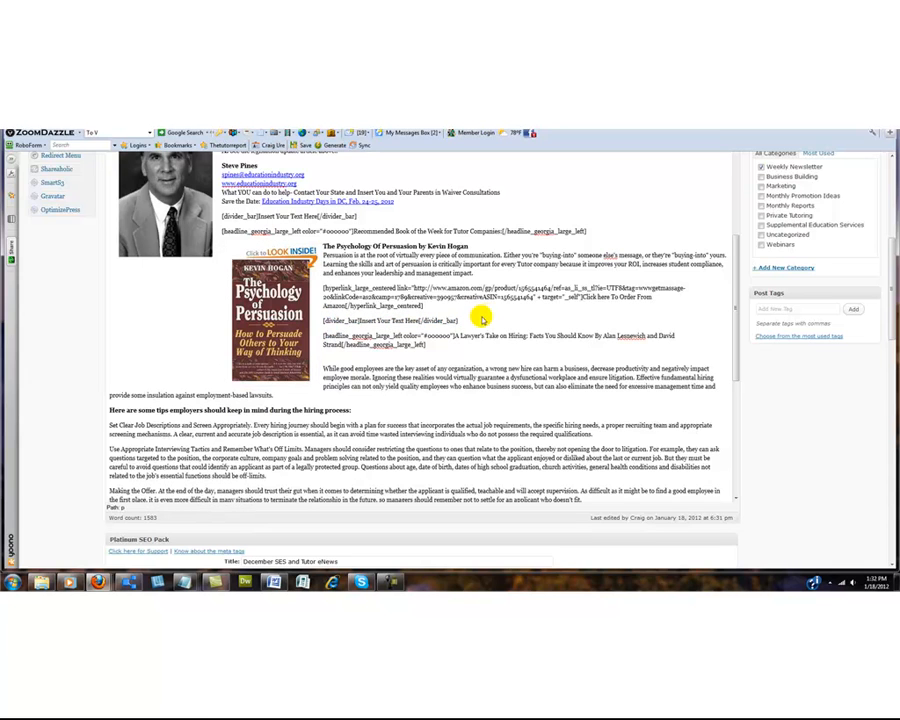
key(Return)
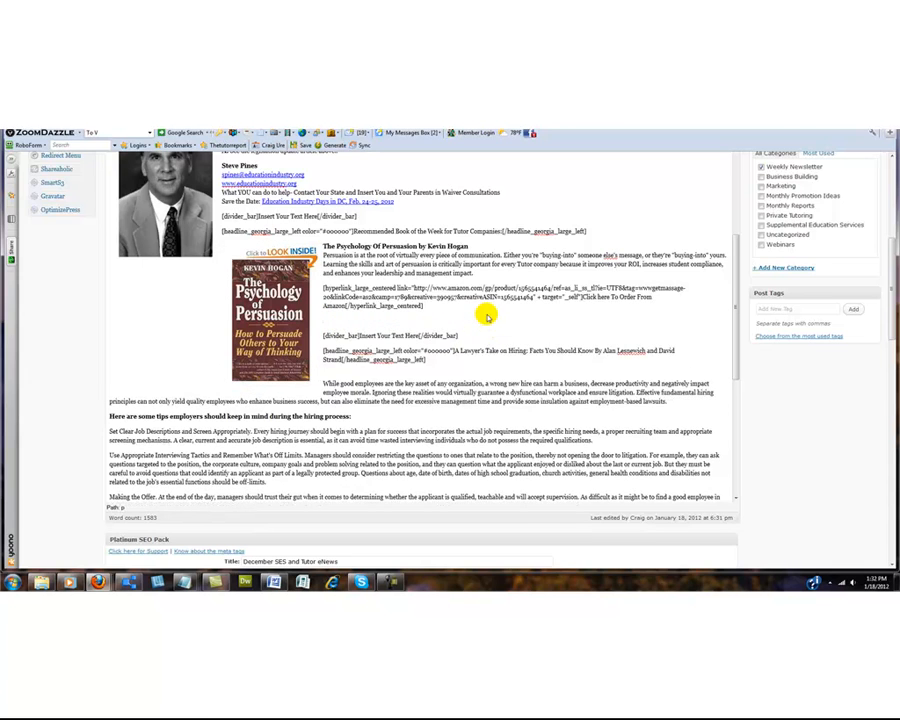
Save the draft and check the spacing below the recommended book in the refreshed preview.
scroll(600, 325, up, 3)
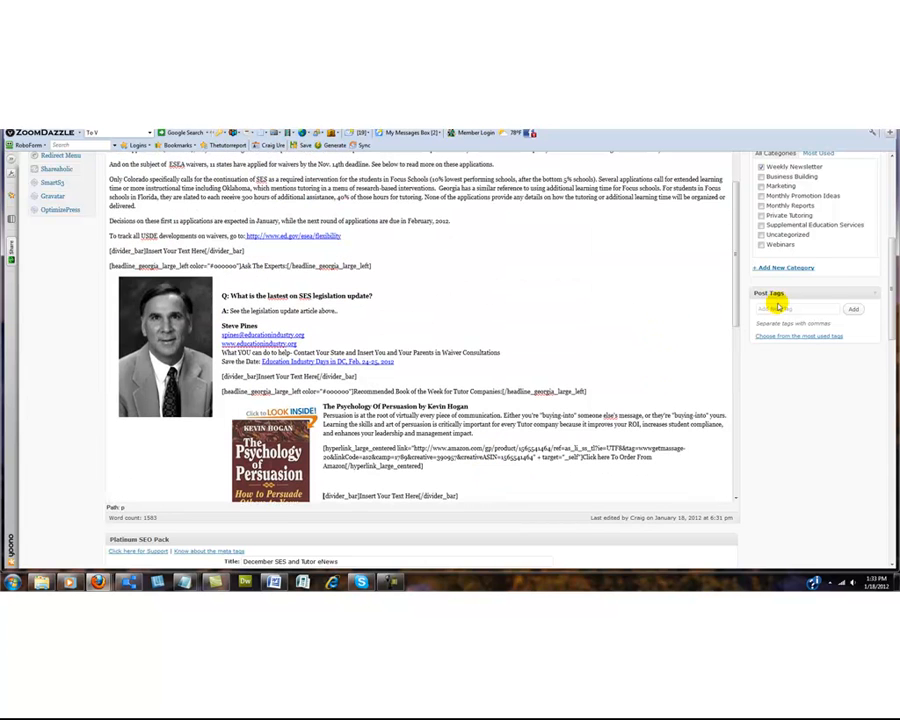
drag(891, 281, 891, 210)
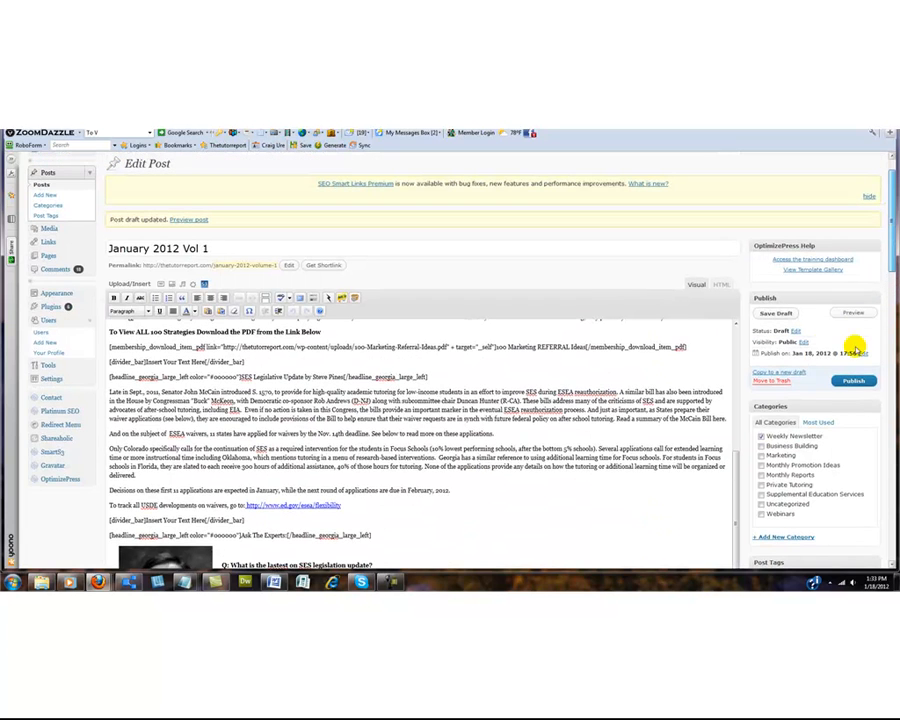
click(776, 314)
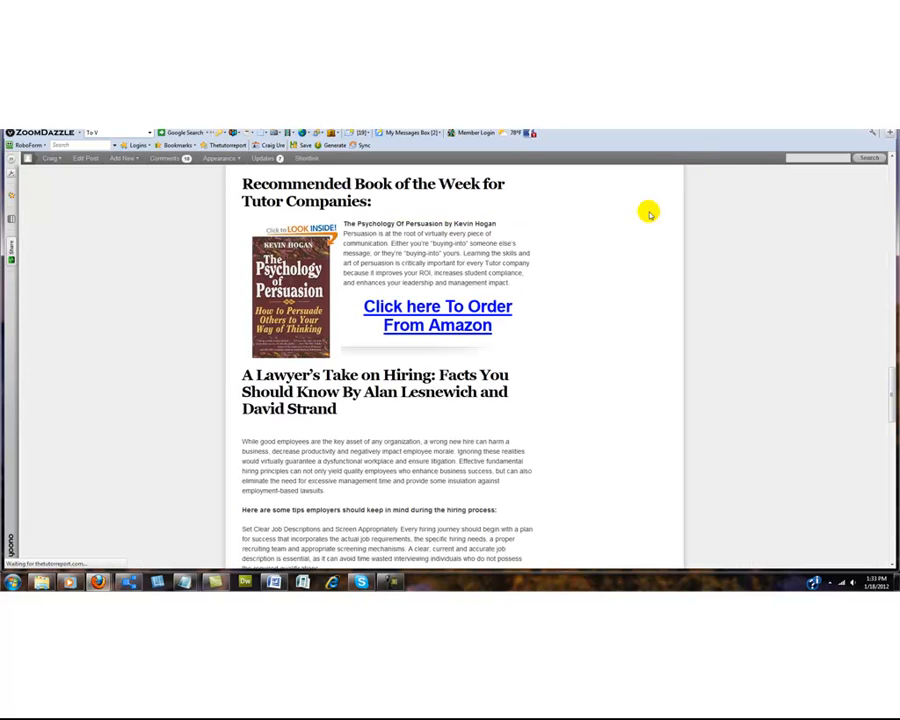
drag(891, 184, 884, 380)
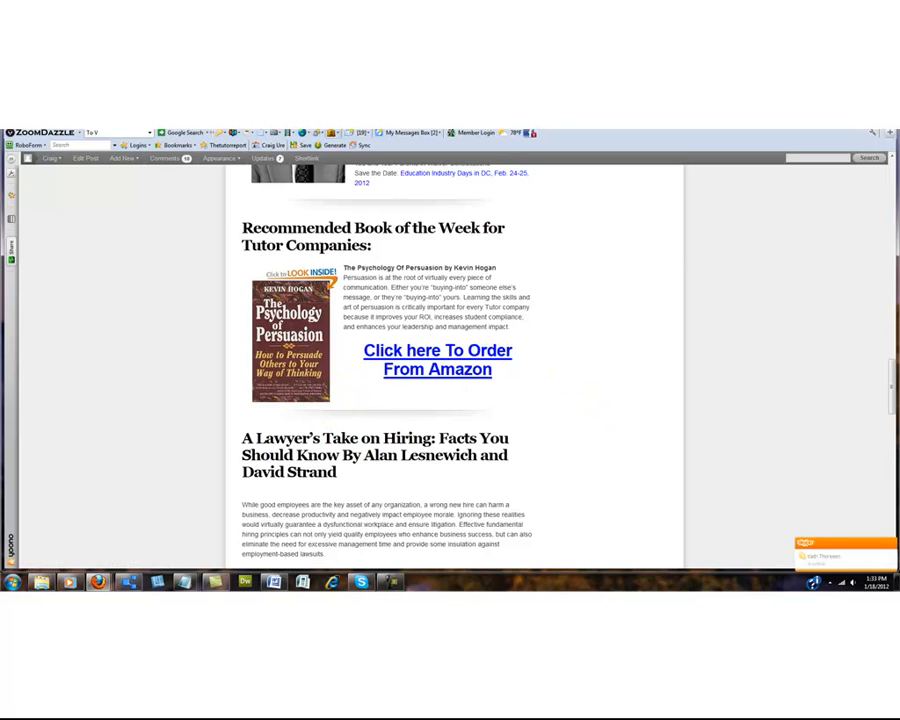
Look through the post in the editor briefly, and review the "A Lawyer's Take on Hiring" article through to the webinar replay in the preview.
click(305, 127)
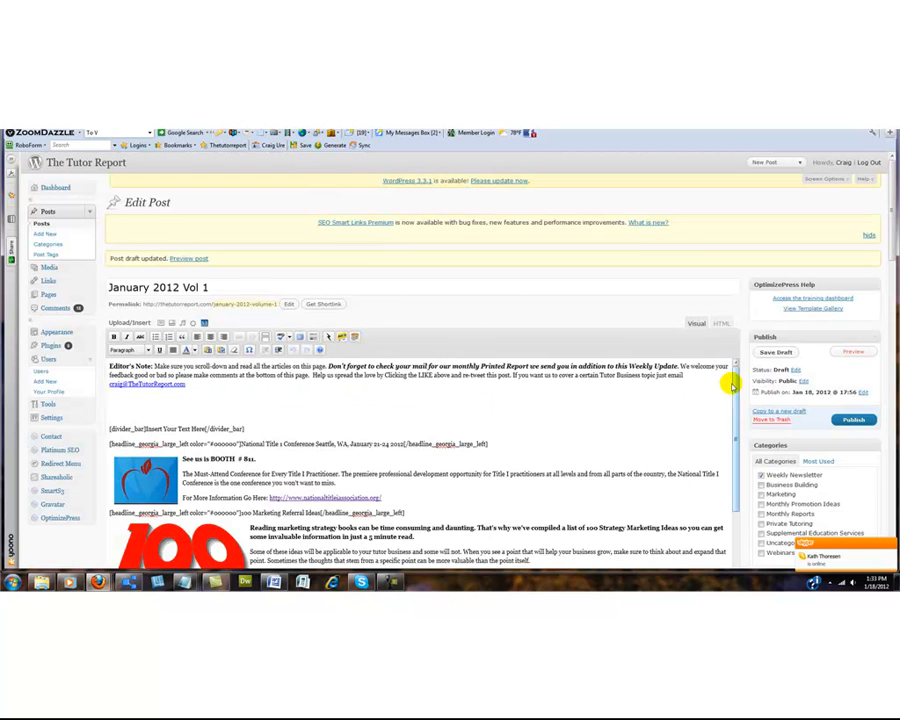
drag(736, 398, 740, 492)
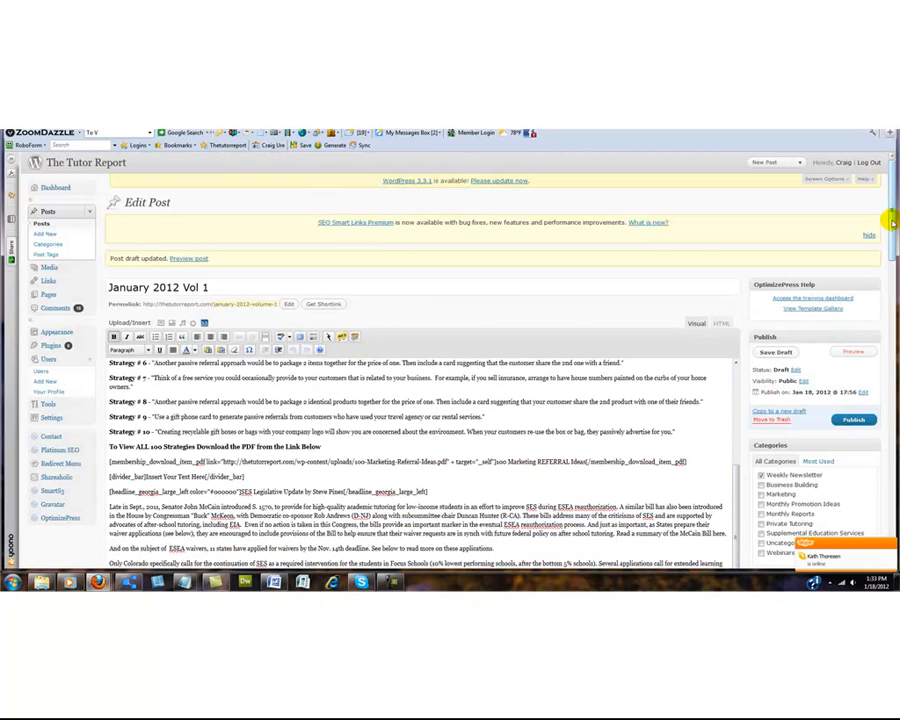
drag(886, 221, 893, 288)
drag(733, 257, 736, 352)
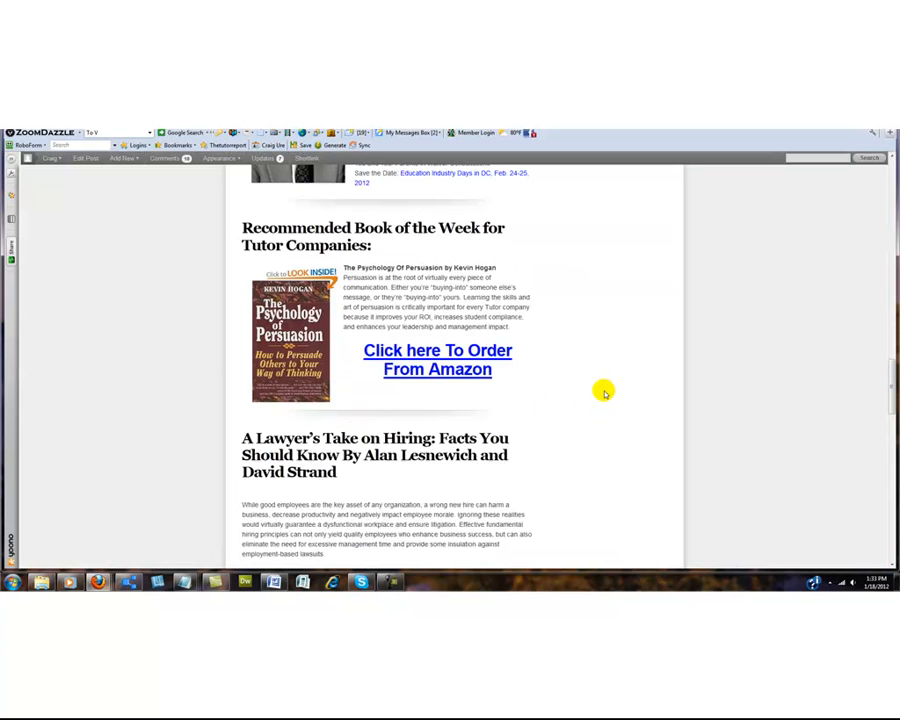
scroll(604, 391, down, 3)
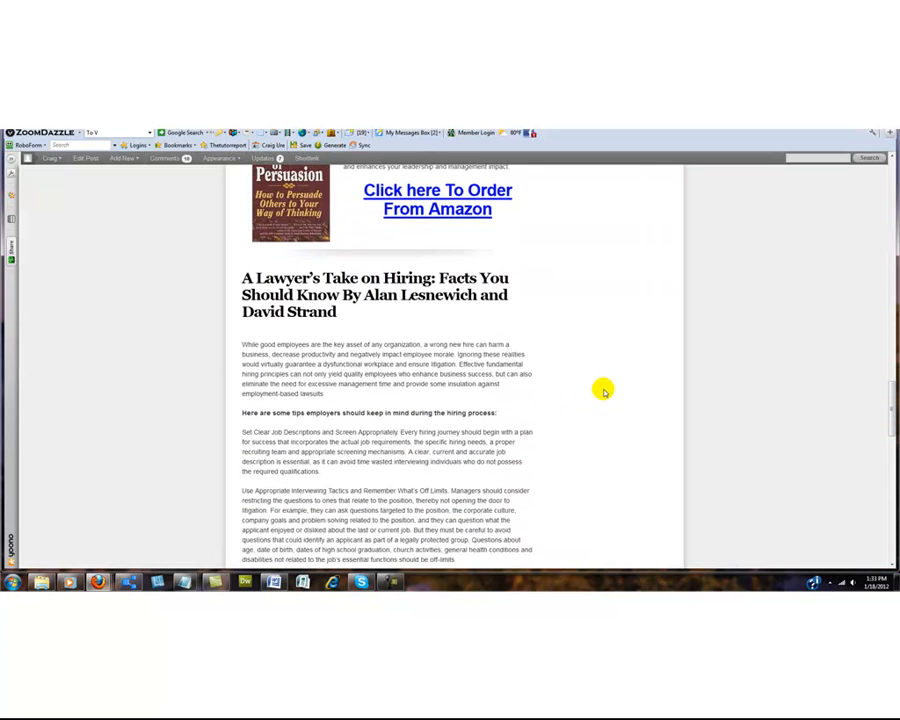
scroll(368, 287, down, 1)
scroll(365, 290, down, 3)
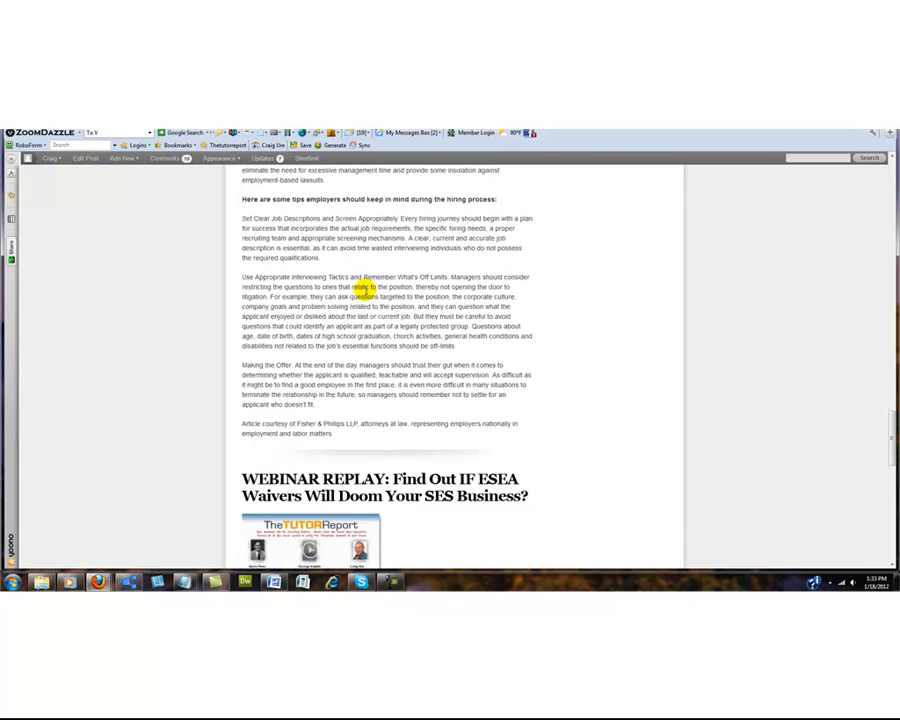
scroll(365, 290, down, 2)
scroll(366, 291, up, 4)
scroll(876, 340, up, 2)
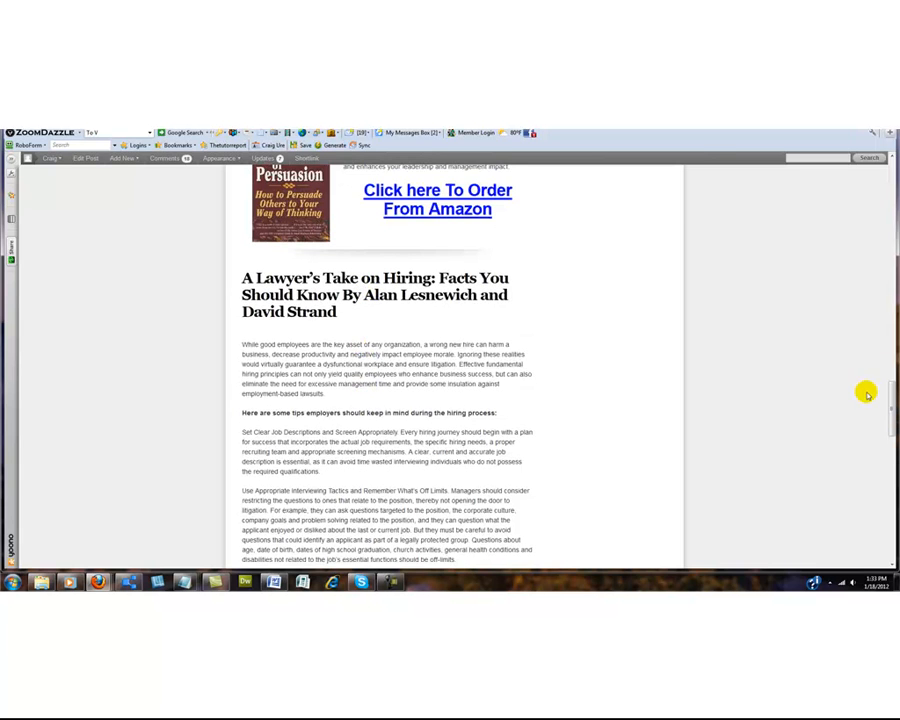
drag(886, 404, 869, 176)
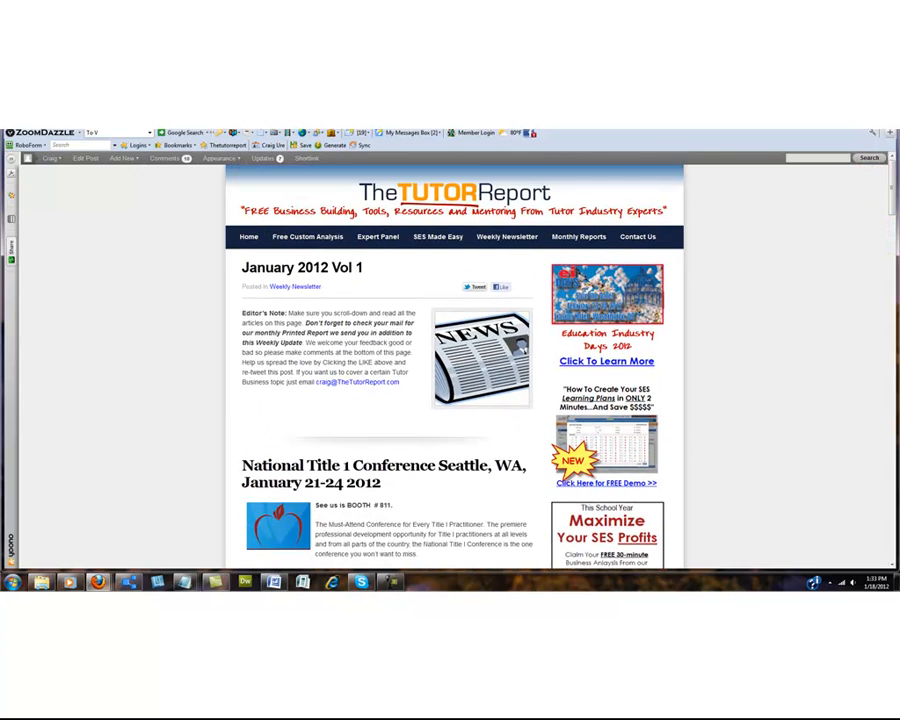
Switch to the Weekly Tutor eNews Process document in Word, review its checklist and approval instructions, and return to the post preview.
drag(896, 176, 480, 176)
drag(666, 519, 694, 568)
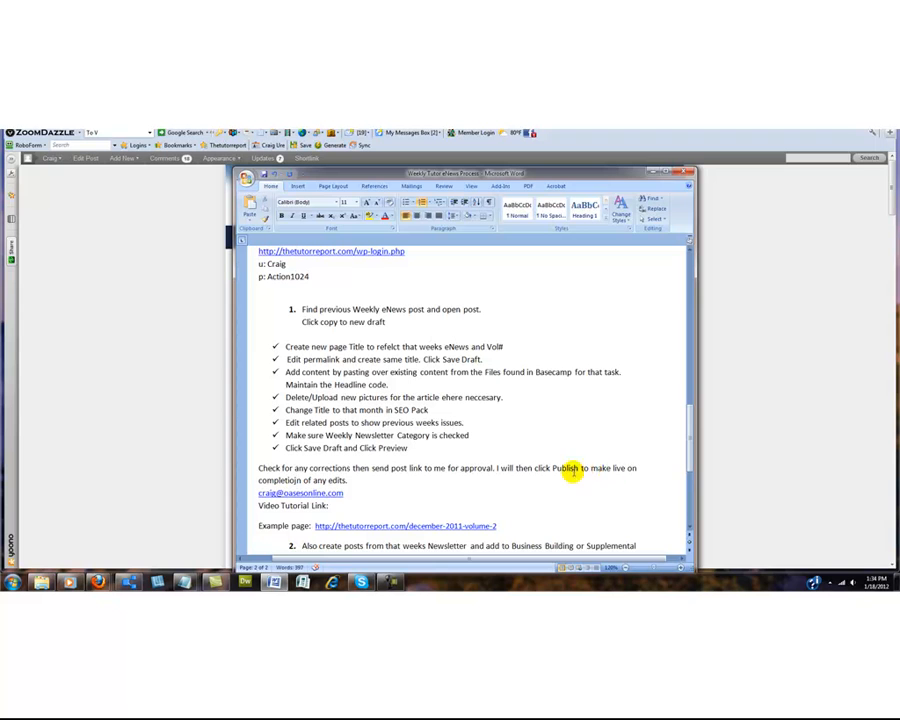
drag(514, 175, 899, 156)
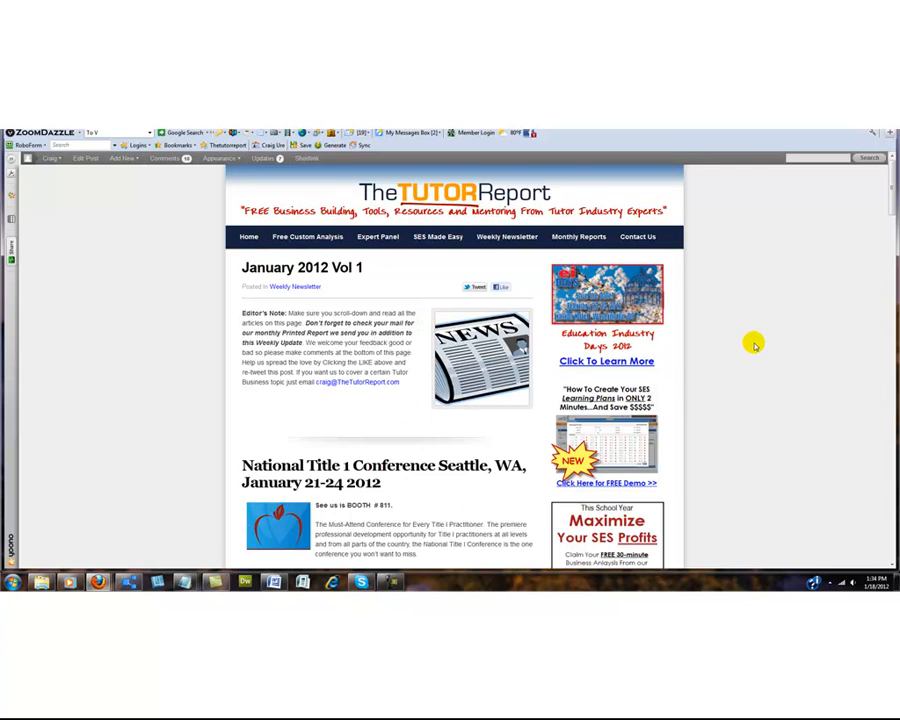
Review the January 2012 Vol 1 post preview from the editor's note through to the "A Lawyer's Take on Hiring" article.
scroll(754, 345, down, 3)
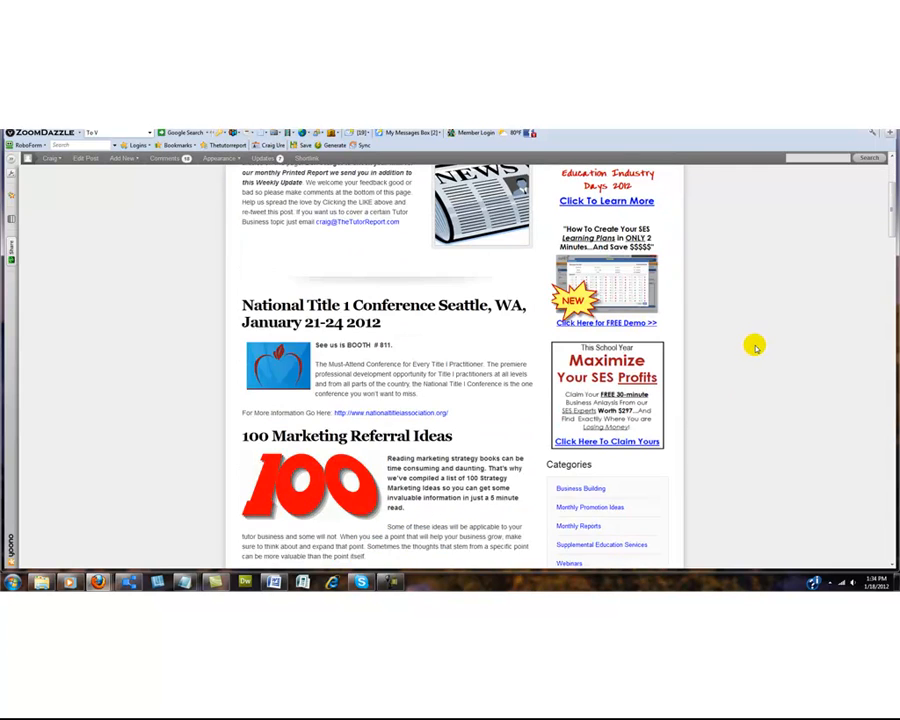
scroll(755, 346, down, 1)
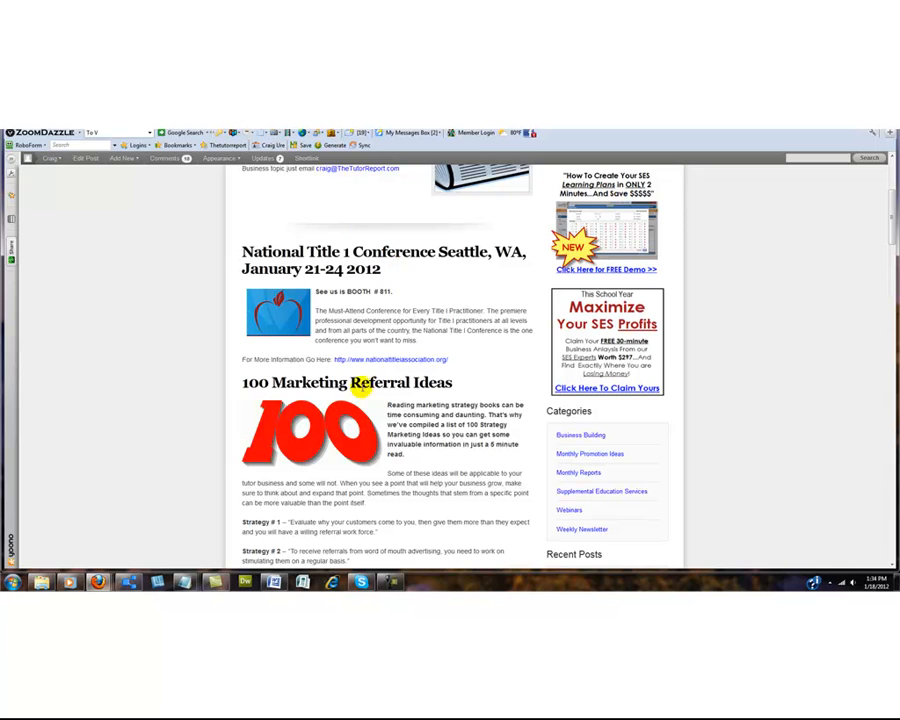
scroll(402, 418, down, 3)
scroll(403, 418, down, 7)
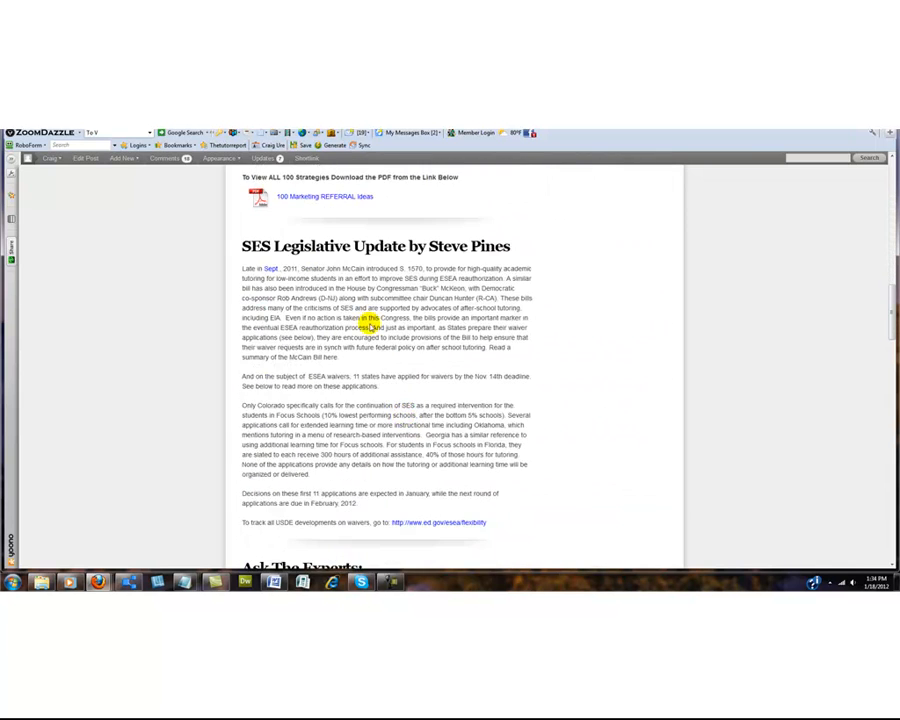
scroll(450, 362, down, 5)
scroll(446, 366, down, 7)
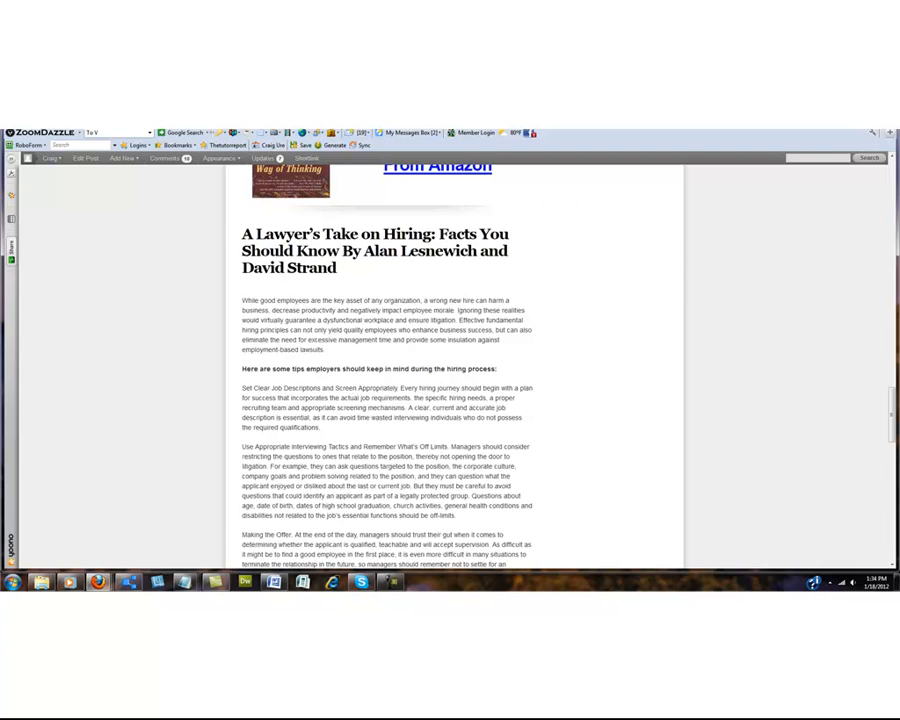
From the post editor, consult the Weekly Tutor eNews Process document in Word for the approval and category-post instructions, and return to the draft.
click(400, 124)
scroll(820, 361, up, 3)
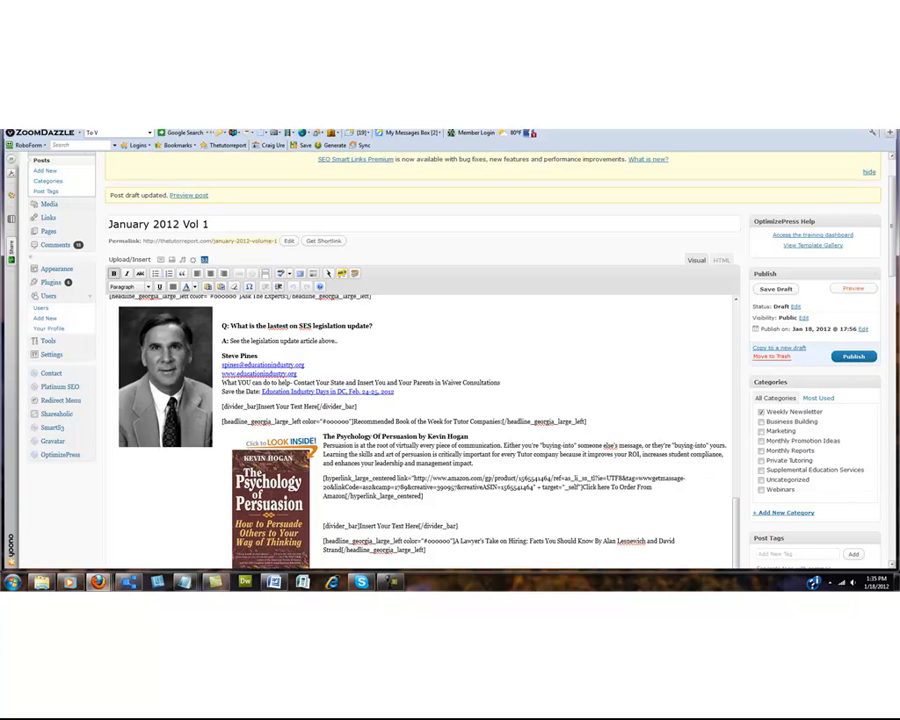
drag(898, 222, 495, 149)
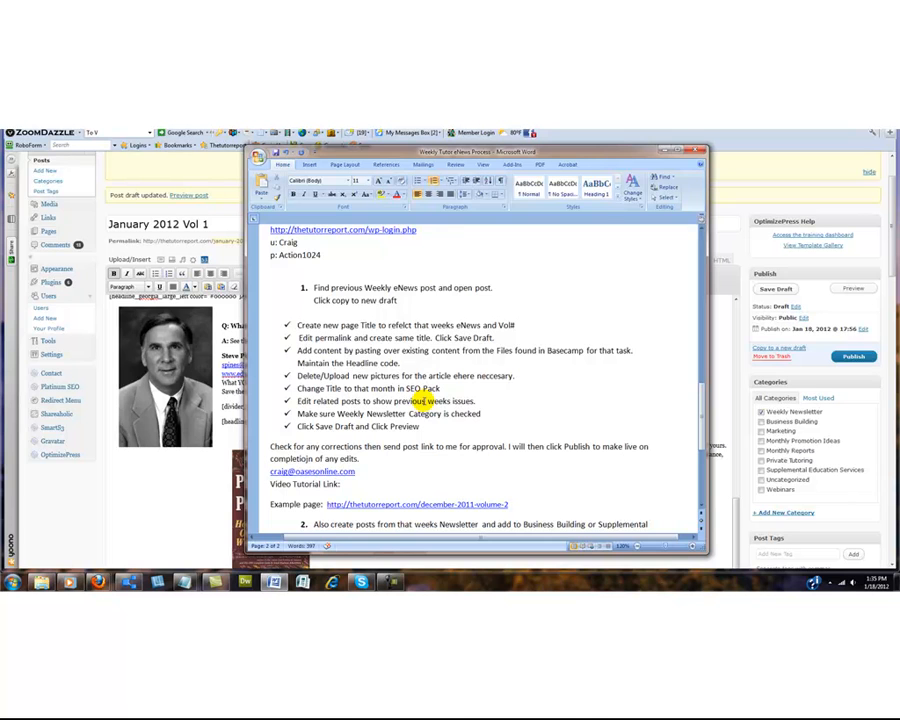
scroll(422, 400, down, 2)
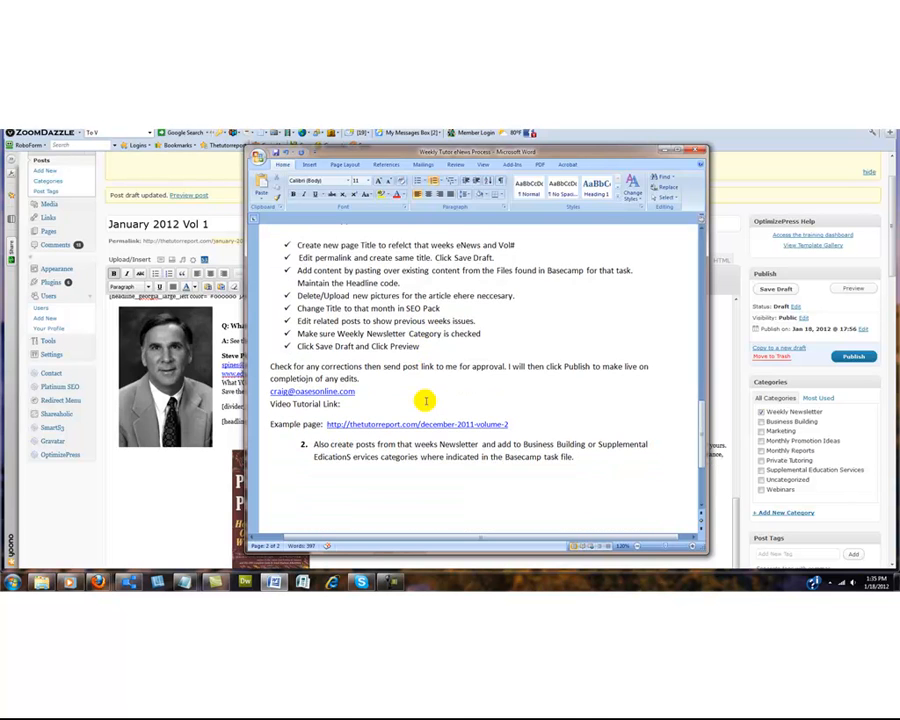
scroll(425, 401, up, 1)
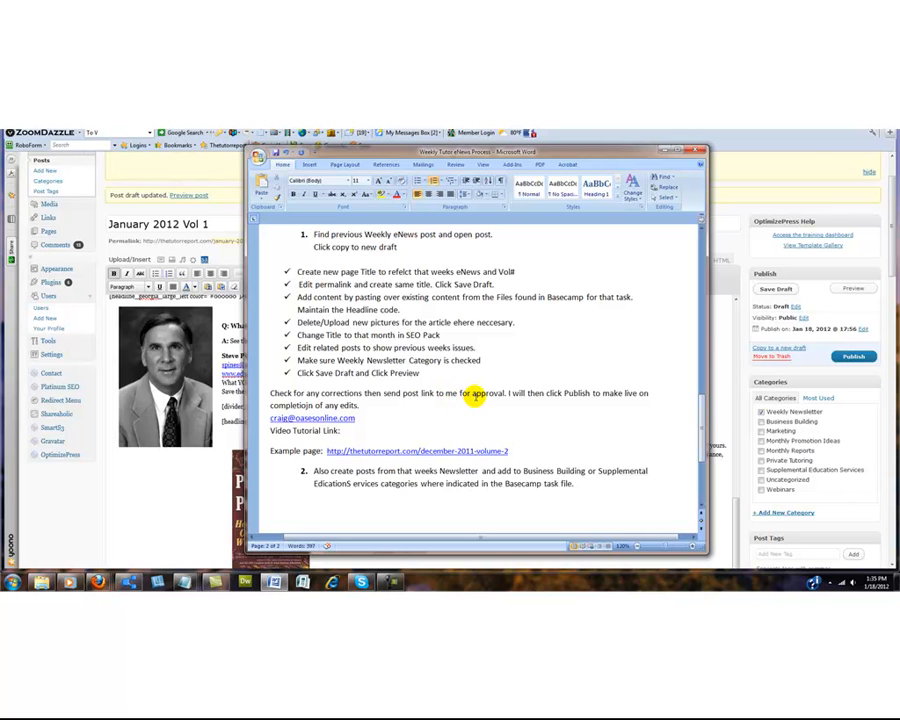
drag(498, 154, 500, 142)
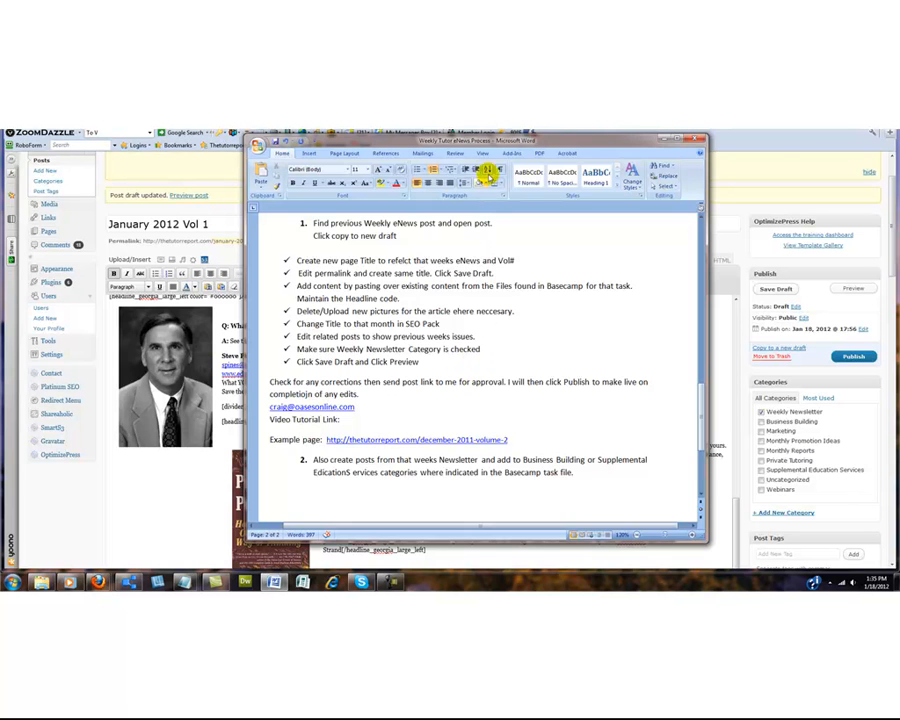
drag(492, 141, 899, 141)
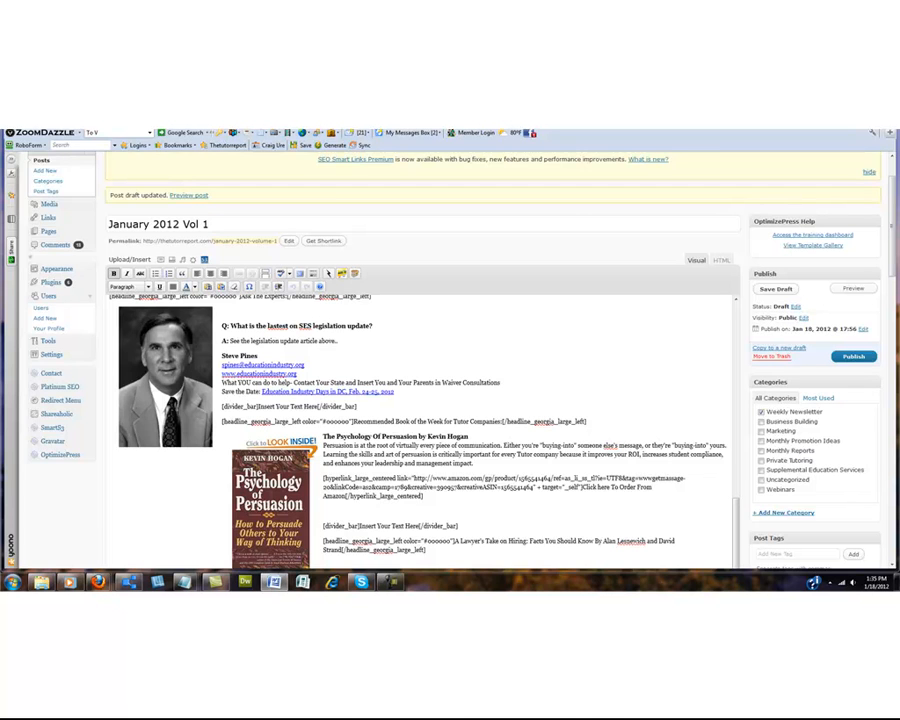
scroll(420, 430, down, 2)
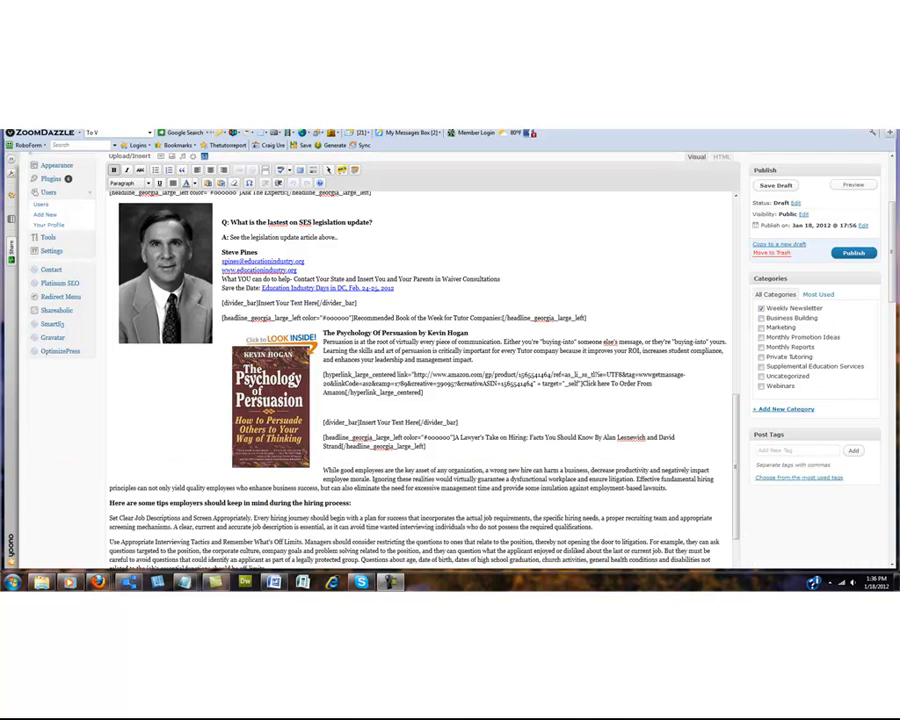